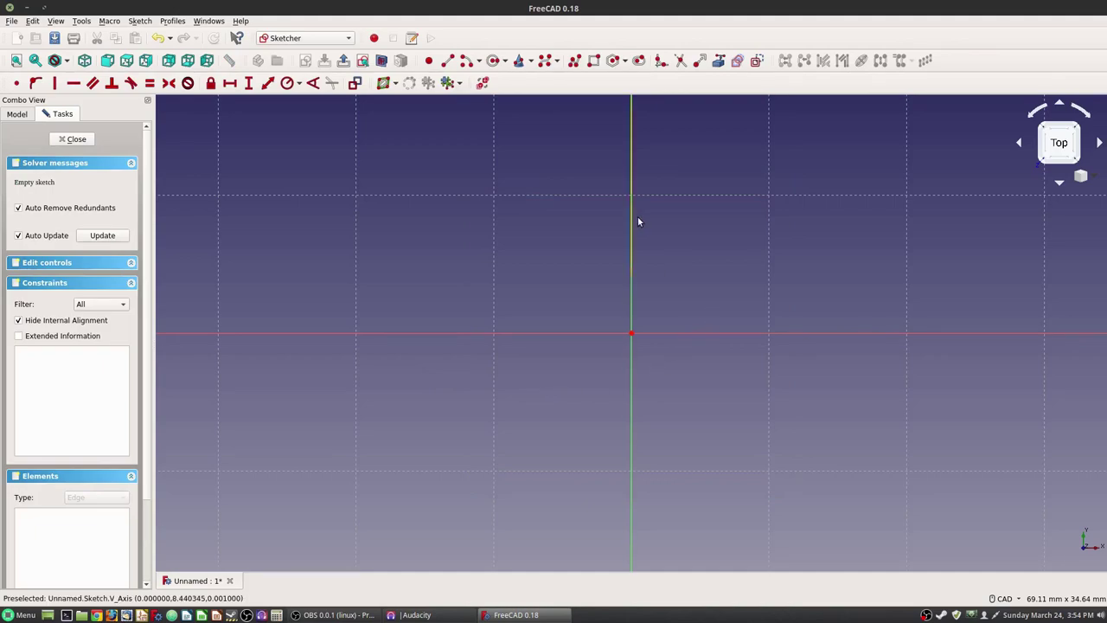
- Sketch a rectangle about 18 mm wide and 17 mm high, just above and right of the origin
left_click(591, 61)
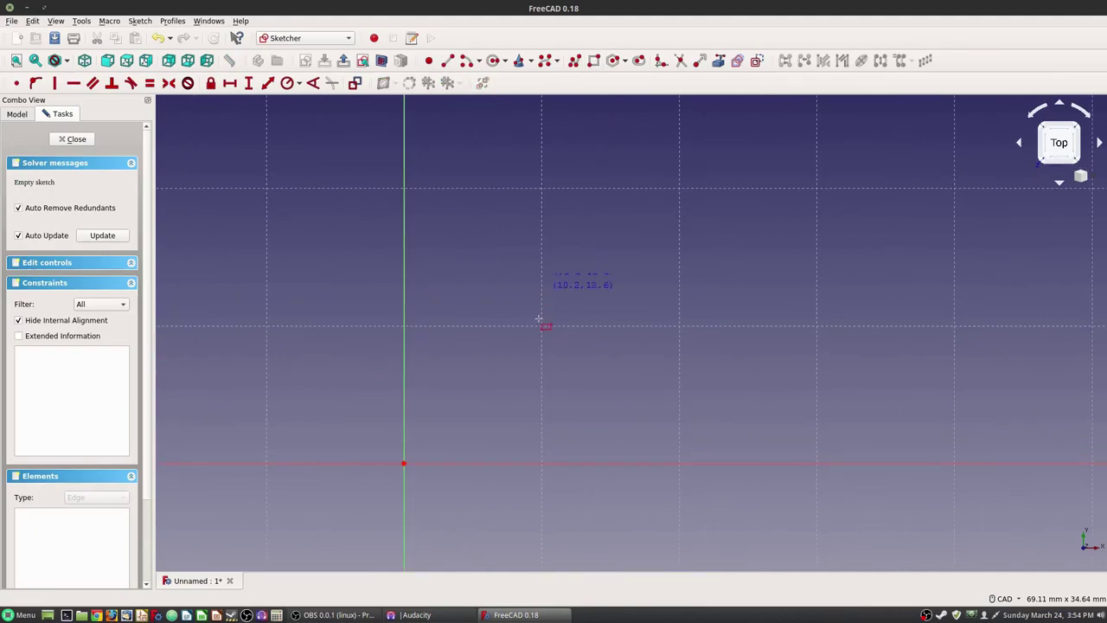
left_click(463, 426)
left_click(711, 188)
scroll(816, 267, "down", 3)
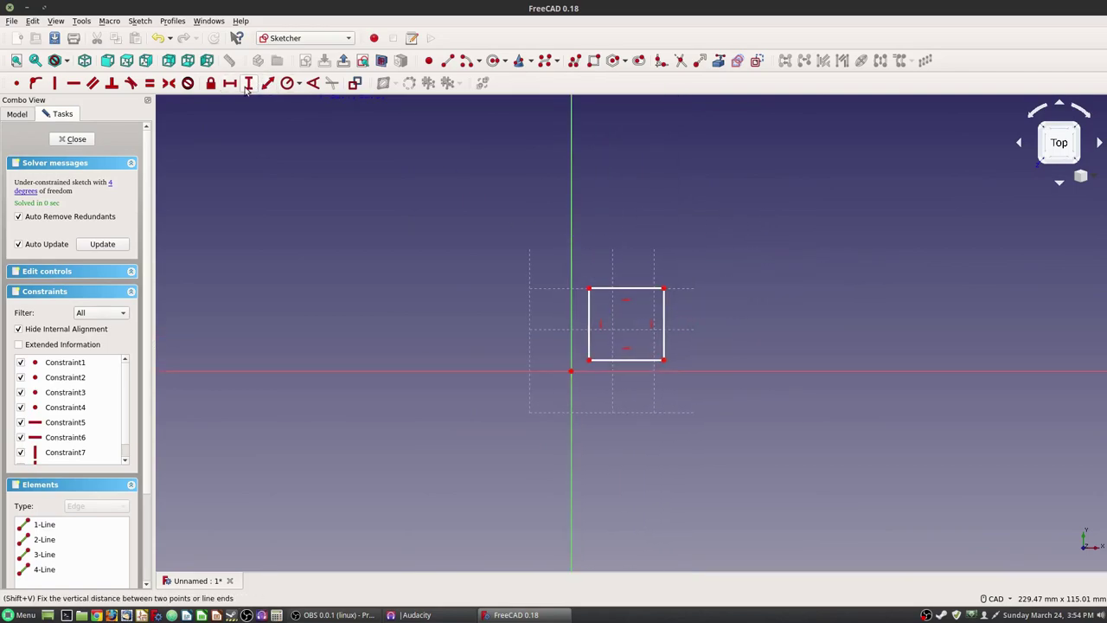
- Constrain the rectangle to a width of 45 mm and a height of 67 mm
left_click(634, 359)
type("l")
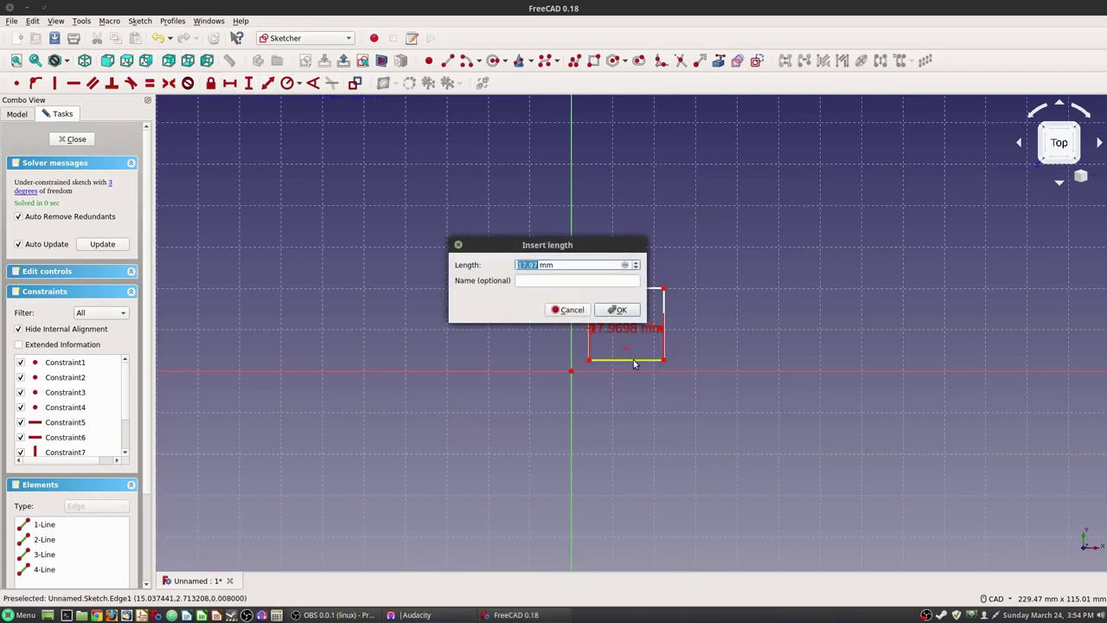
type("45")
key("Return")
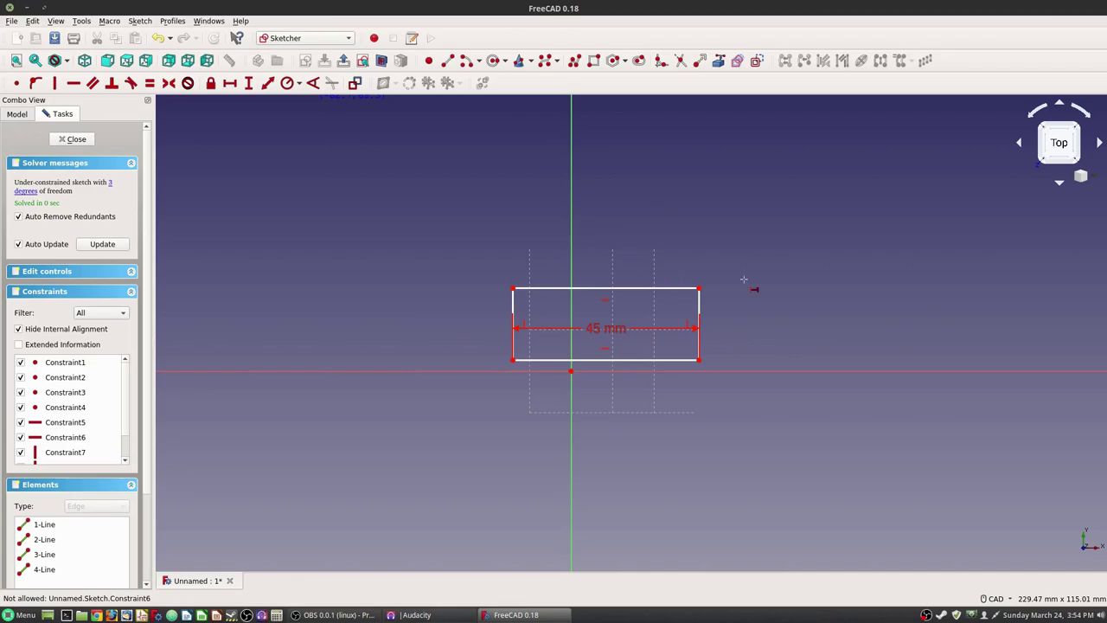
left_click(249, 82)
left_click(700, 305)
type("67")
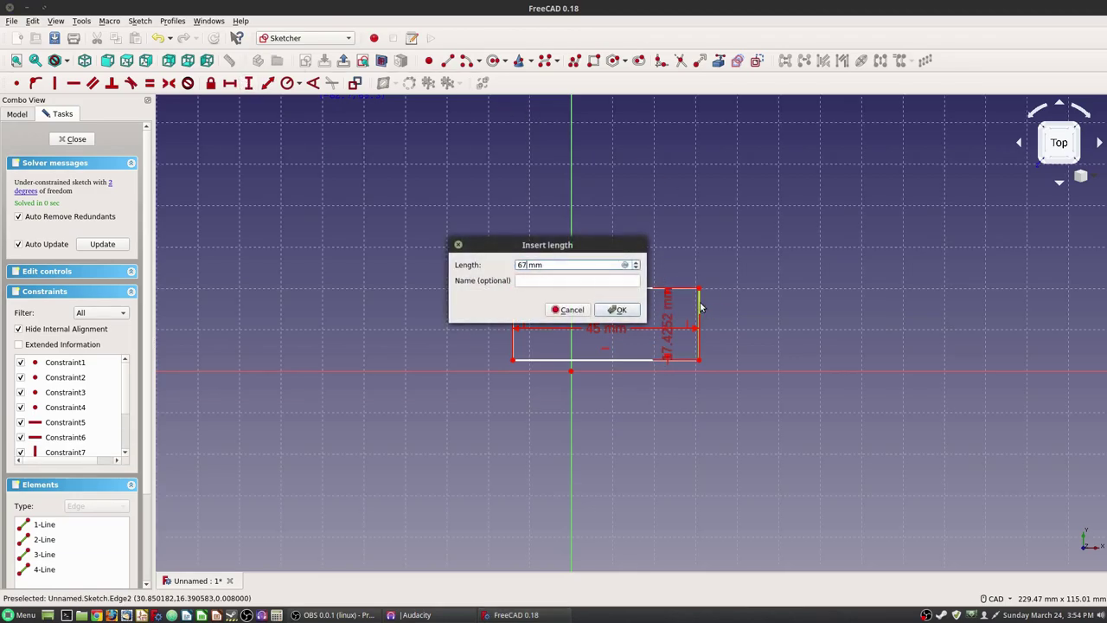
key("Return")
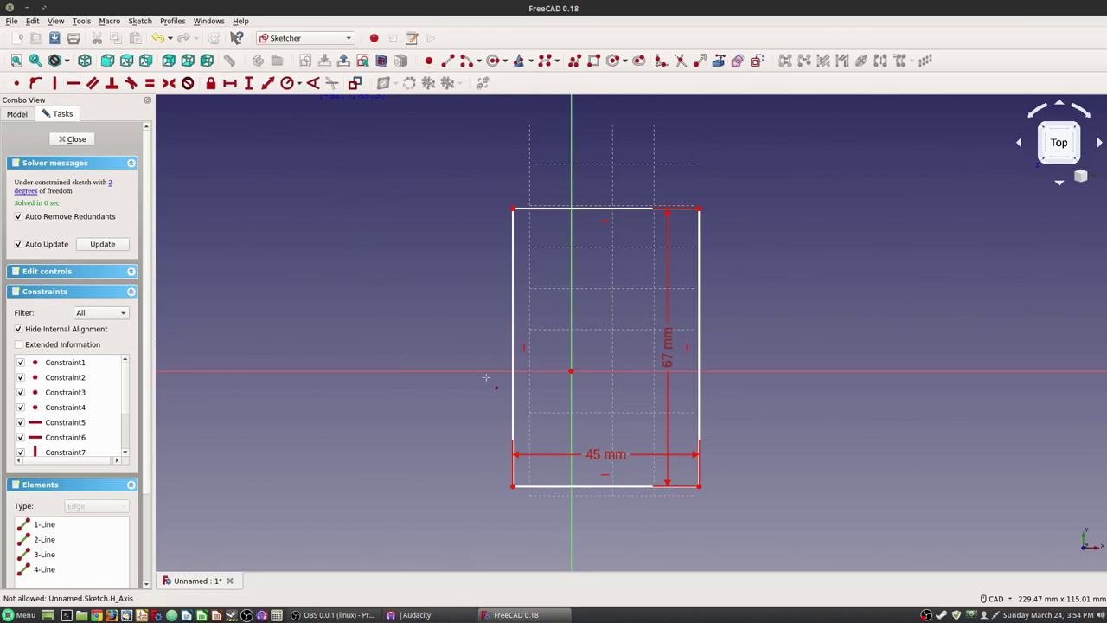
- Make the rectangle's lower-left corner coincident with the origin and close the sketch
left_click(572, 372)
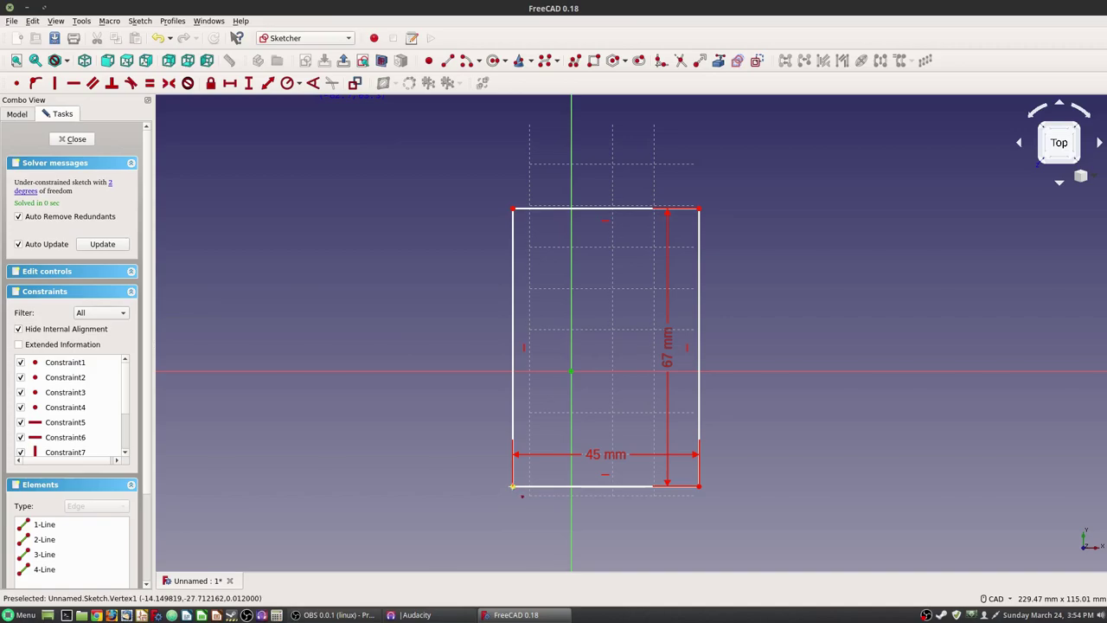
left_click(514, 486)
middle_click_drag(605, 311, 446, 458)
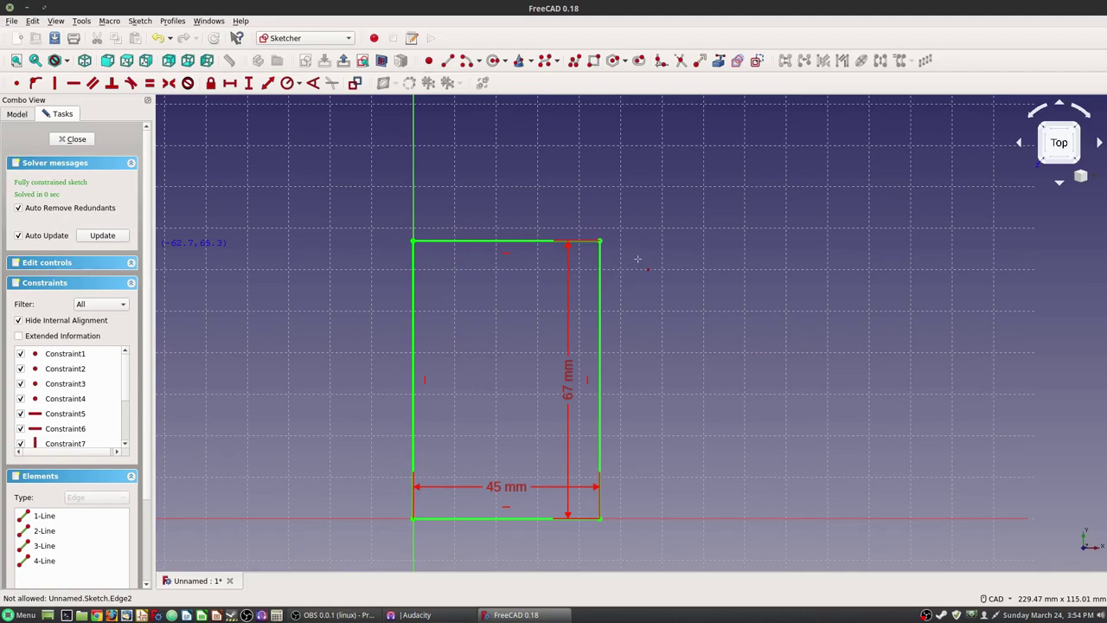
left_click(72, 140)
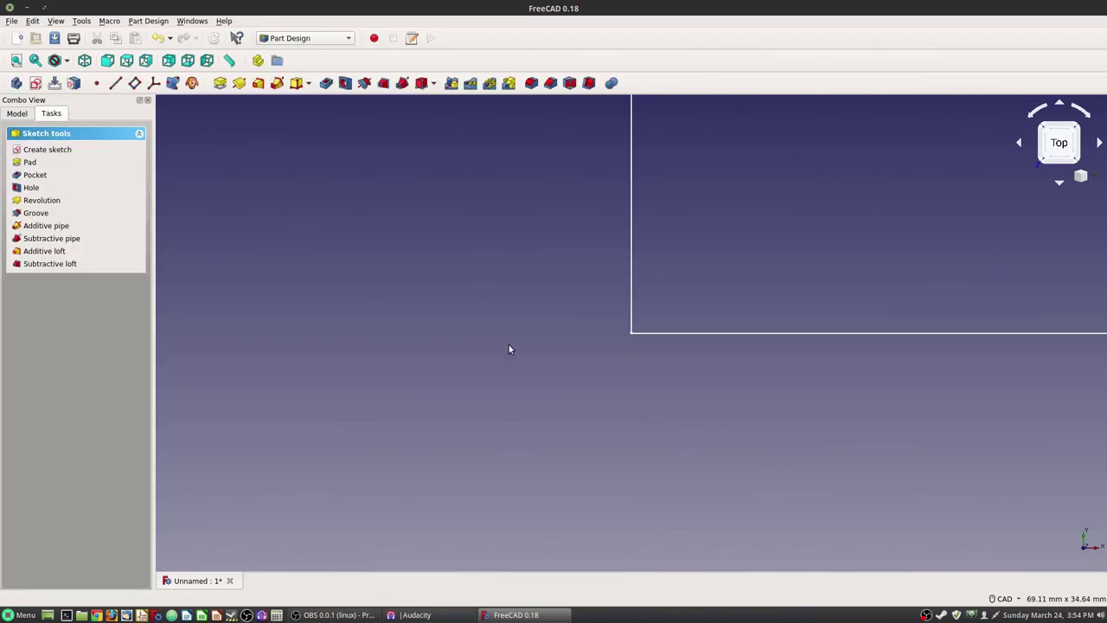
- Pad the rectangle sketch by 50 mm to form a solid block
left_click(29, 163)
key("Return")
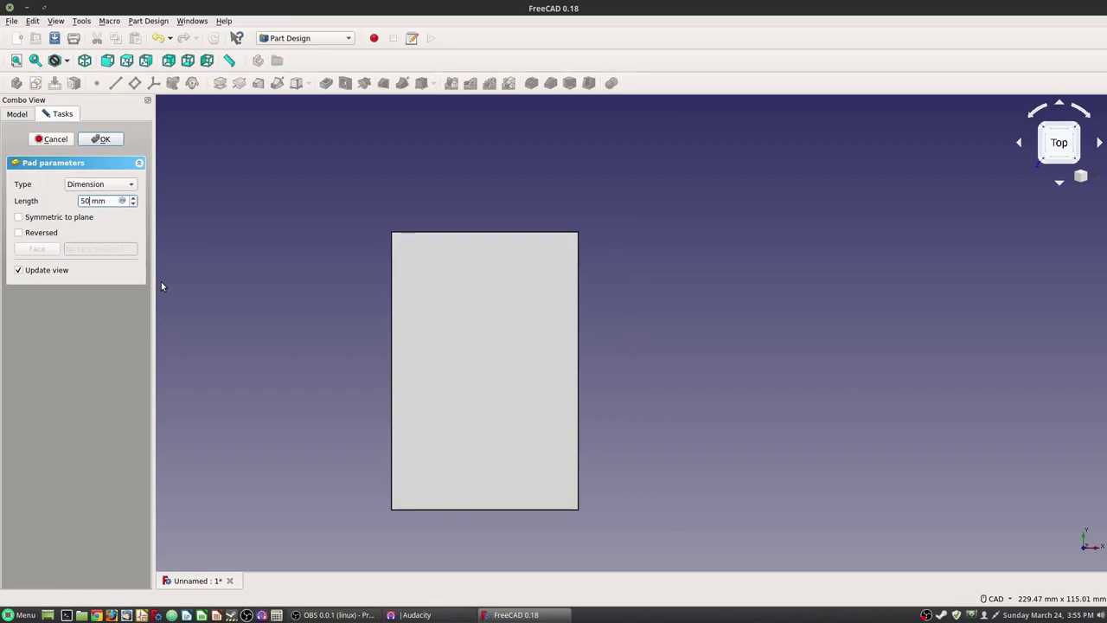
middle_click_drag(337, 385, 330, 321)
middle_click_drag(594, 444, 651, 507)
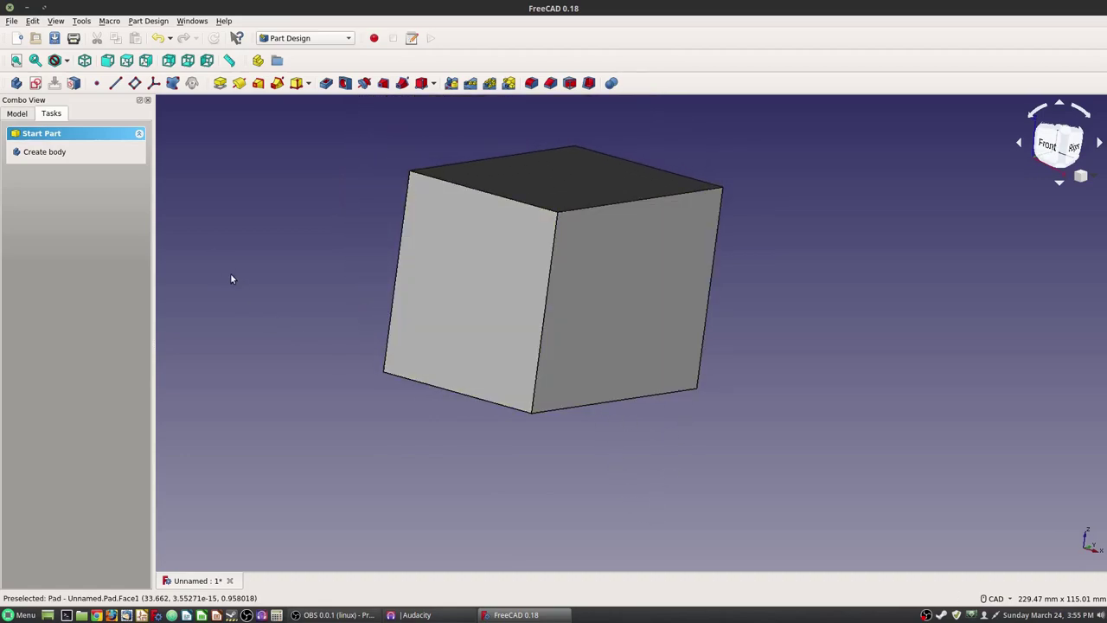
- Create a sketch on the block's front 45 × 50 mm face and draw two concentric circles near the face's centre
left_click(503, 298)
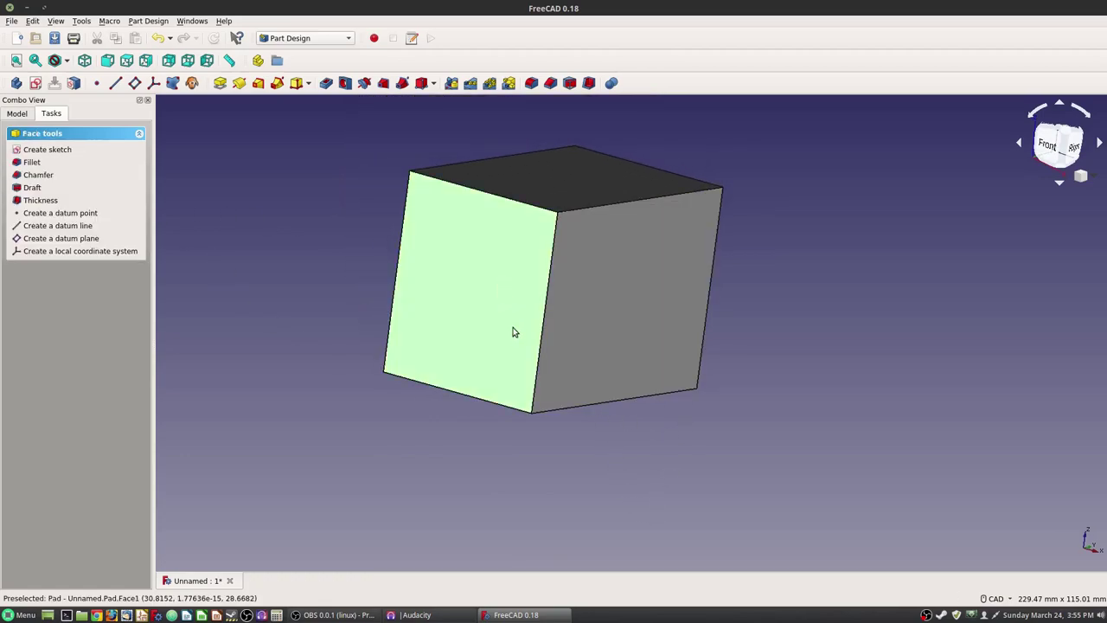
left_click(52, 150)
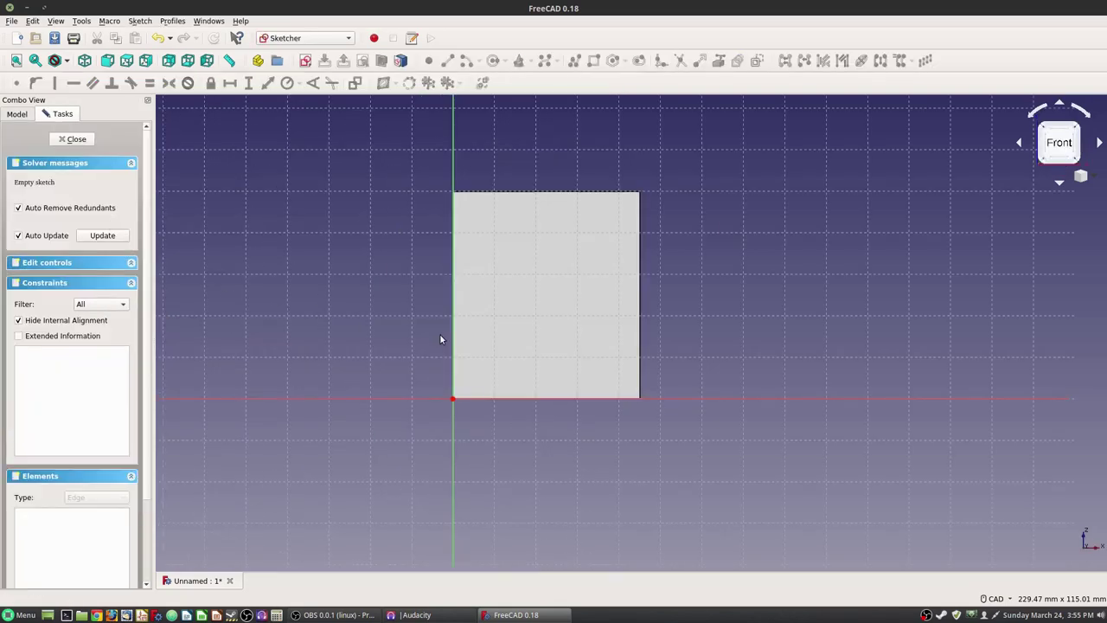
scroll(567, 296, "up", 2)
left_click(493, 60)
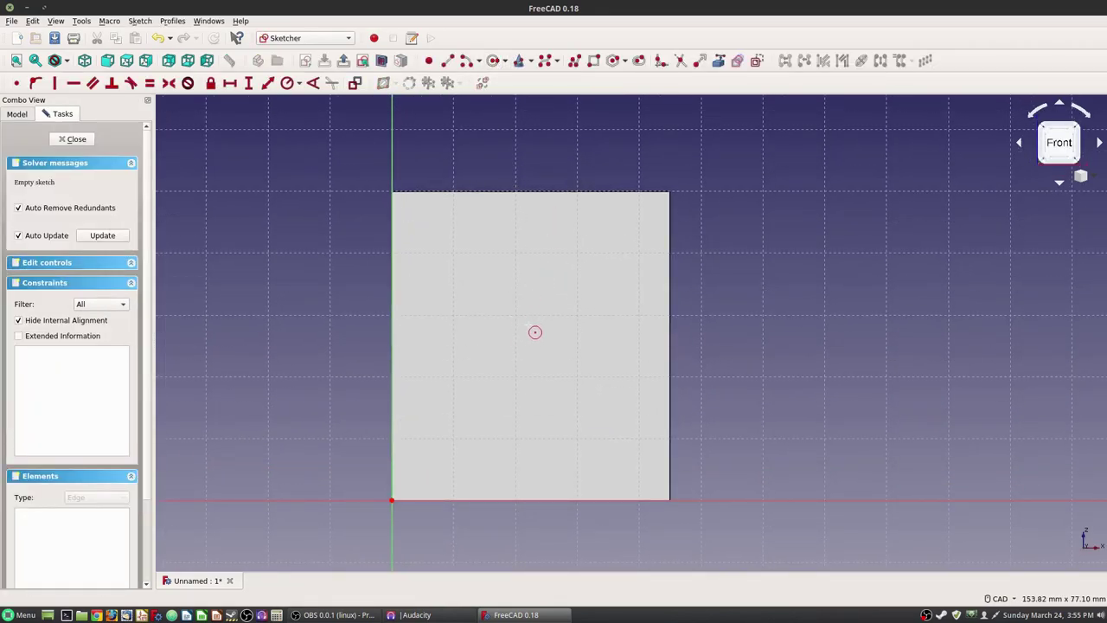
left_click(528, 333)
left_click(489, 251)
left_click(528, 334)
left_click(528, 333)
left_click(498, 300)
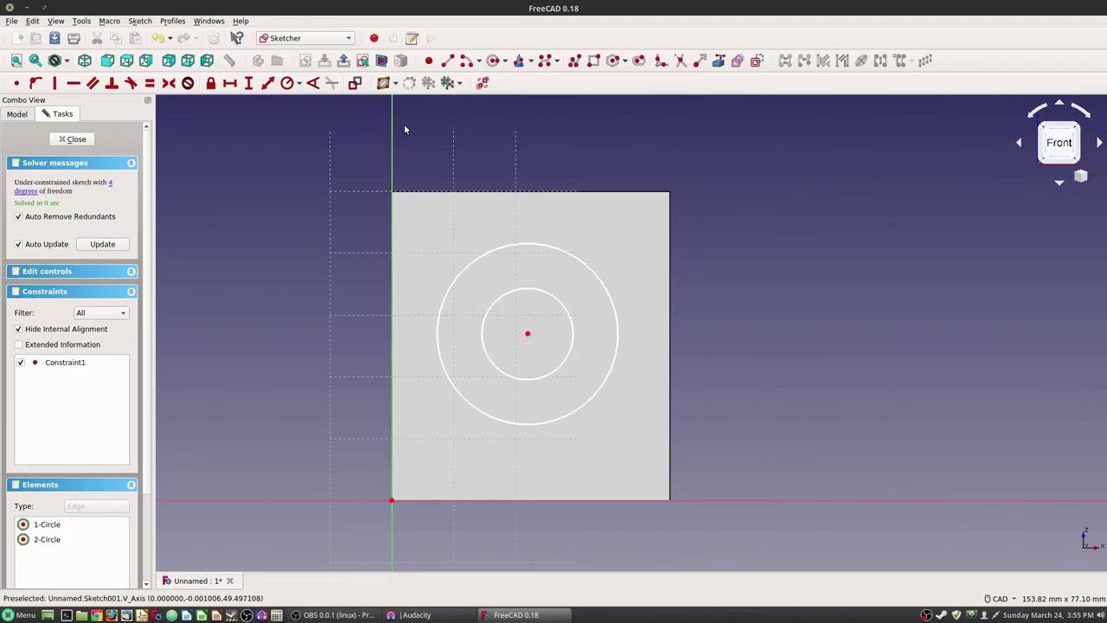
- Constrain the outer circle's radius to 15 mm and the inner circle's radius to 10 mm
left_click(288, 83)
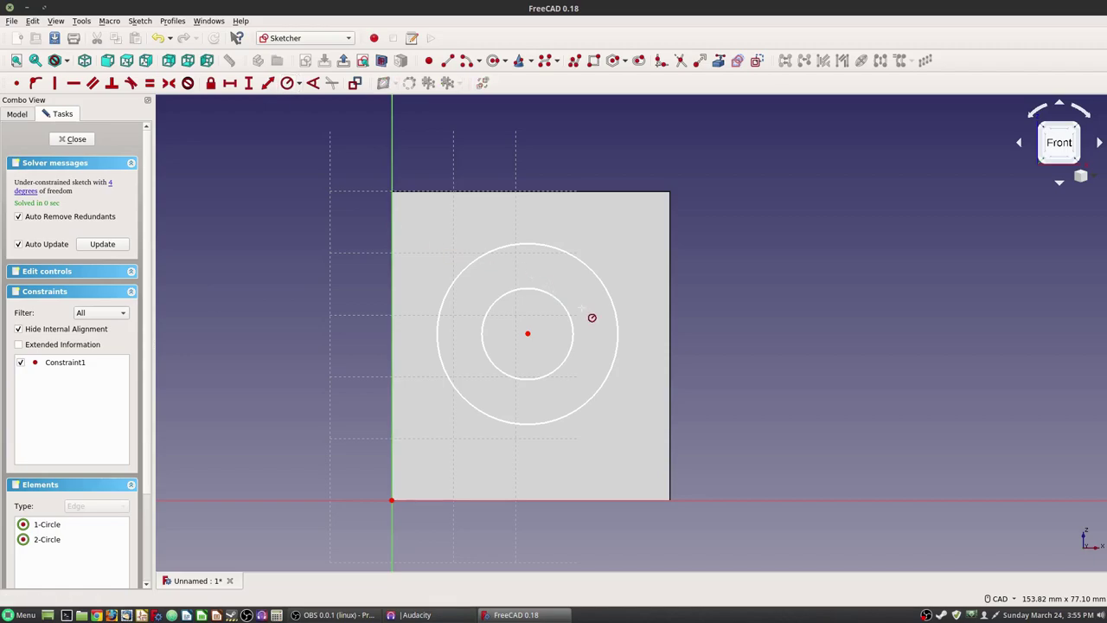
left_click(579, 260)
type("15")
key("Return")
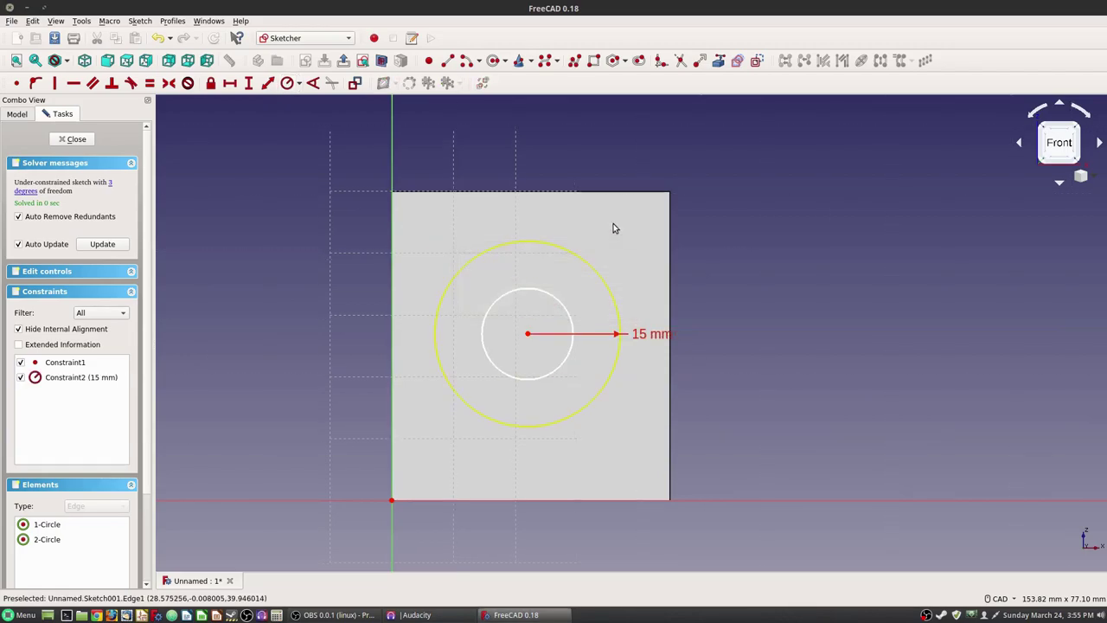
left_click(560, 304)
type("10")
key("Return")
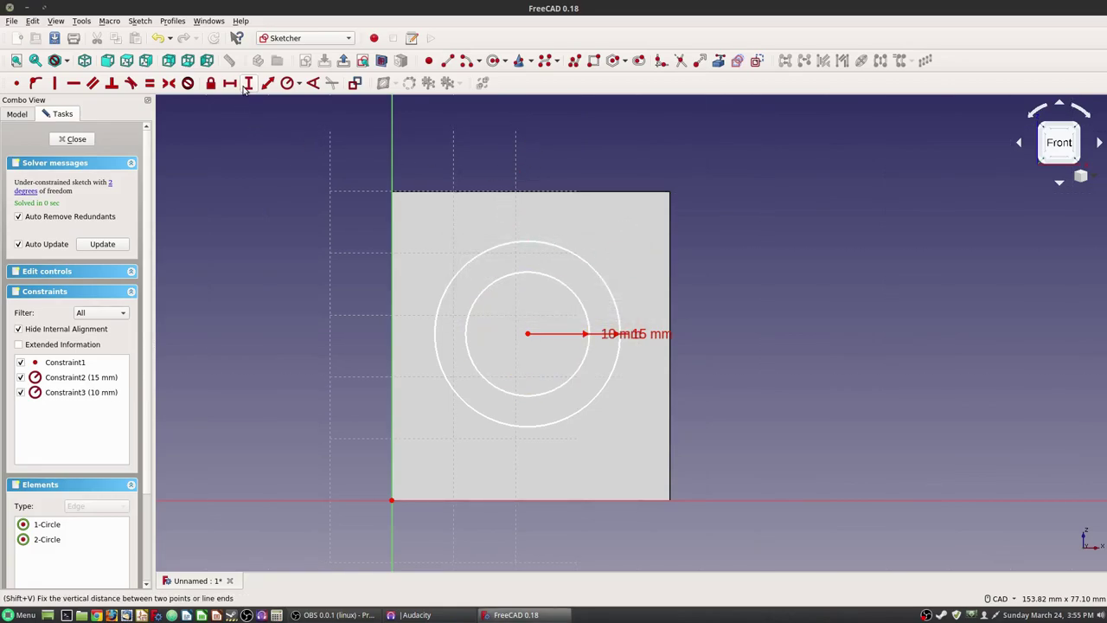
- Constrain the circles' shared centre 30 mm vertically and 22.5 mm horizontally from the origin, and close the sketch
left_click(528, 334)
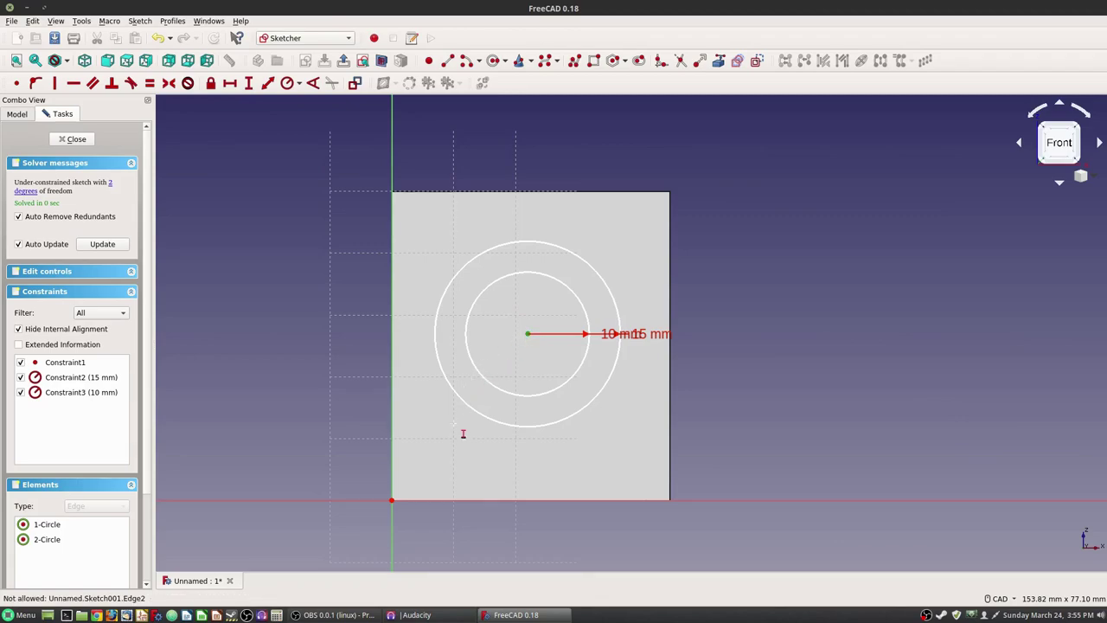
left_click(392, 500)
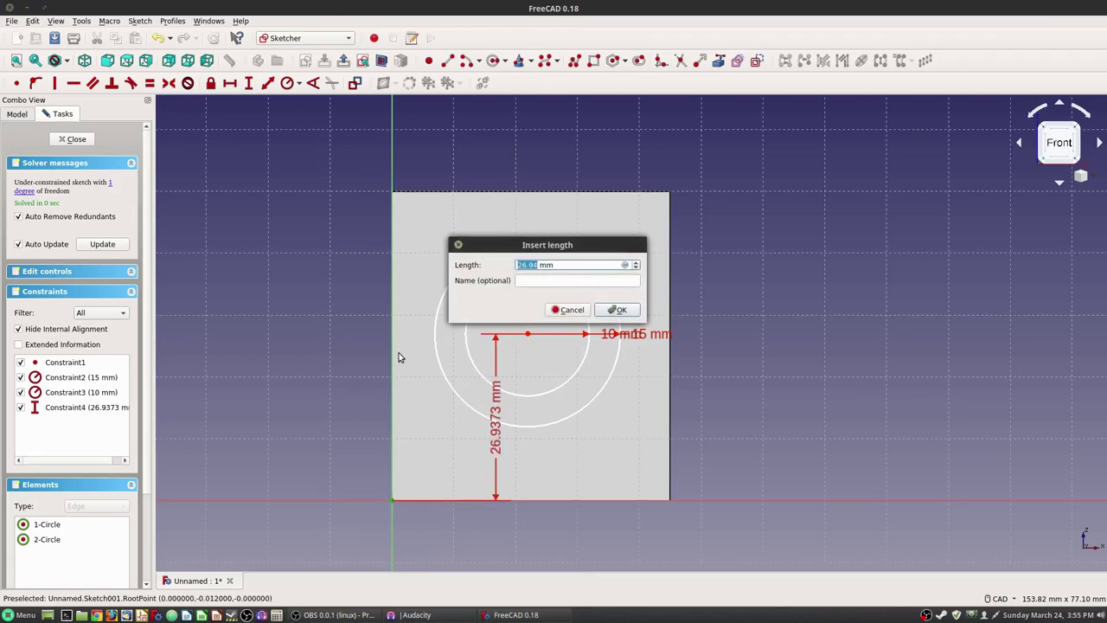
type("30")
key("Return")
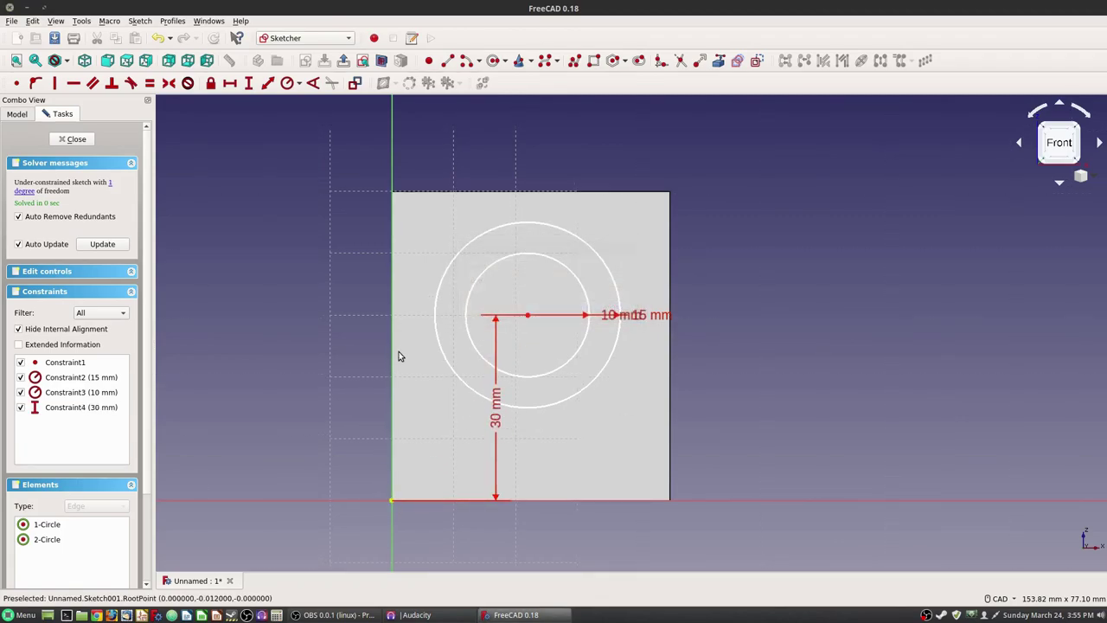
left_click(229, 83)
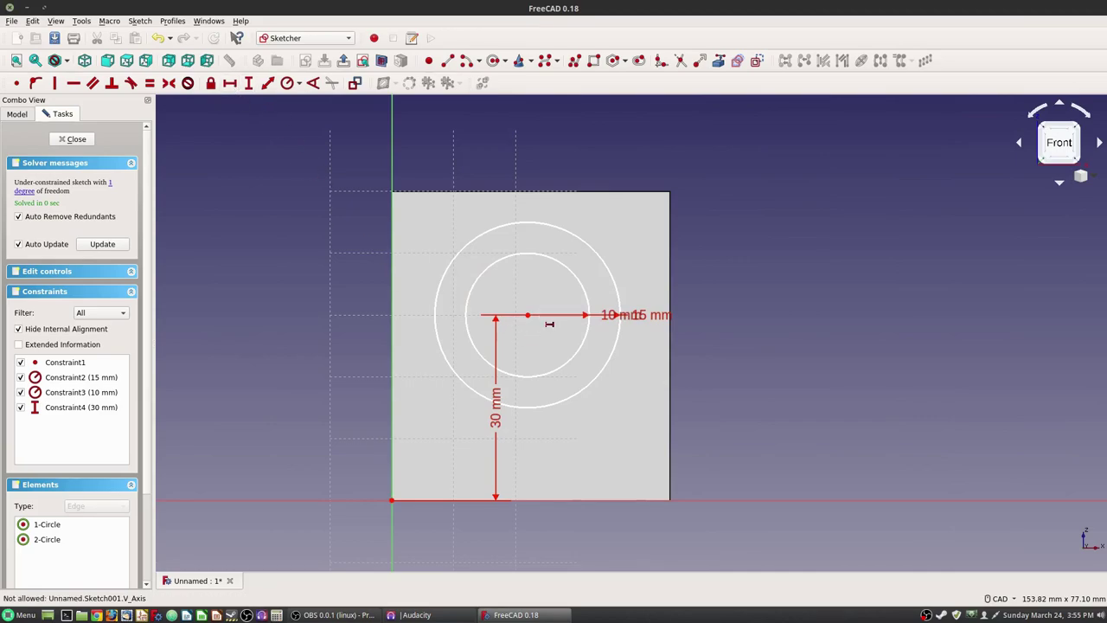
left_click(528, 315)
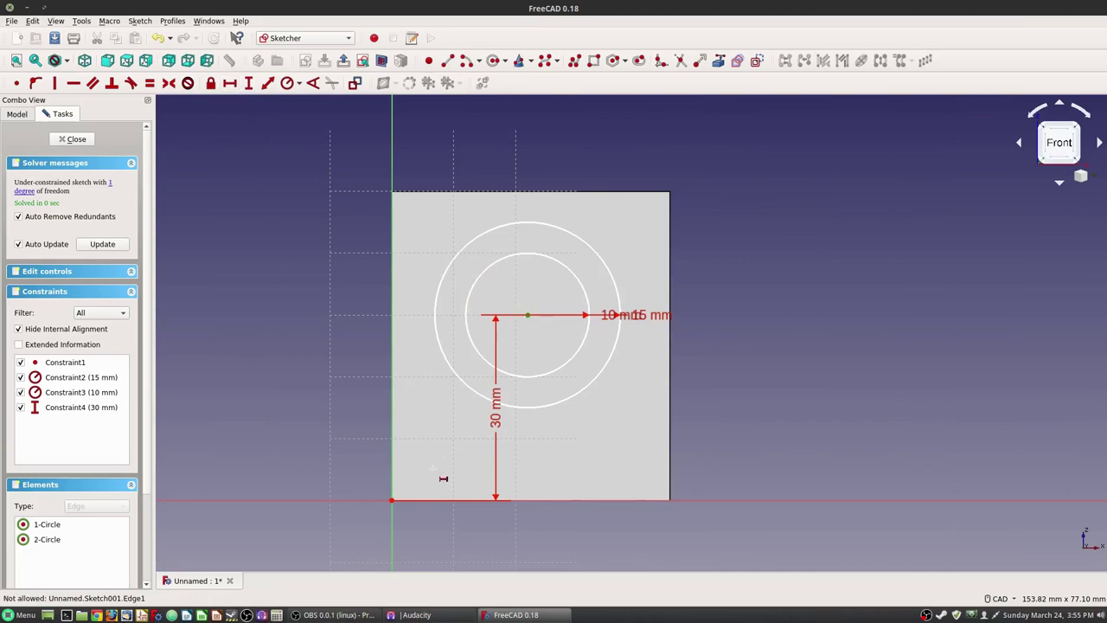
left_click(391, 496)
type("22.5")
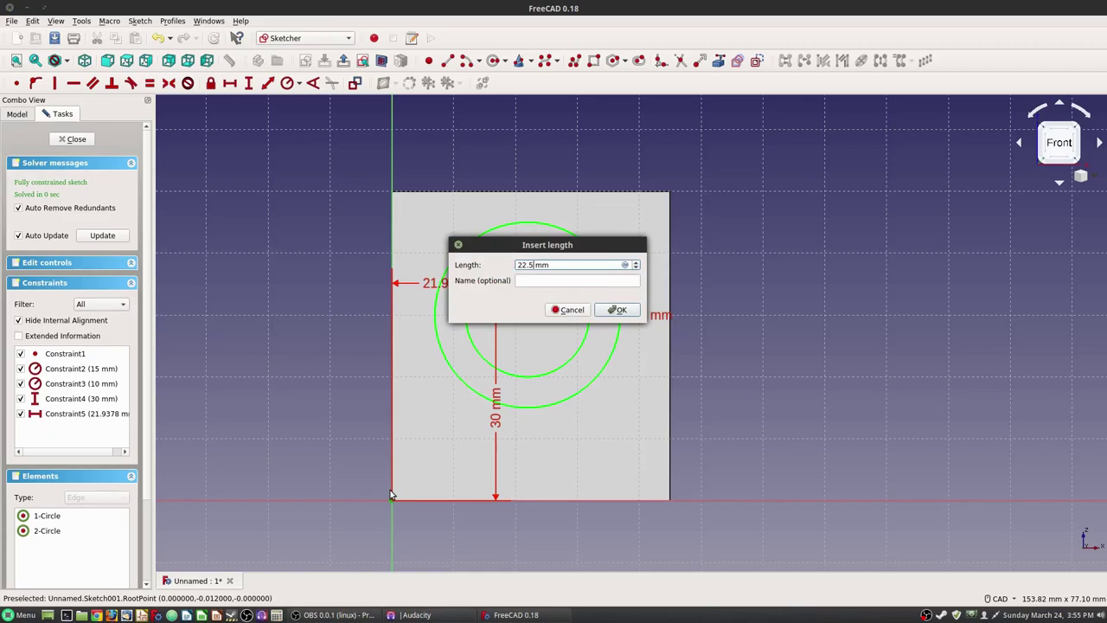
key("Return")
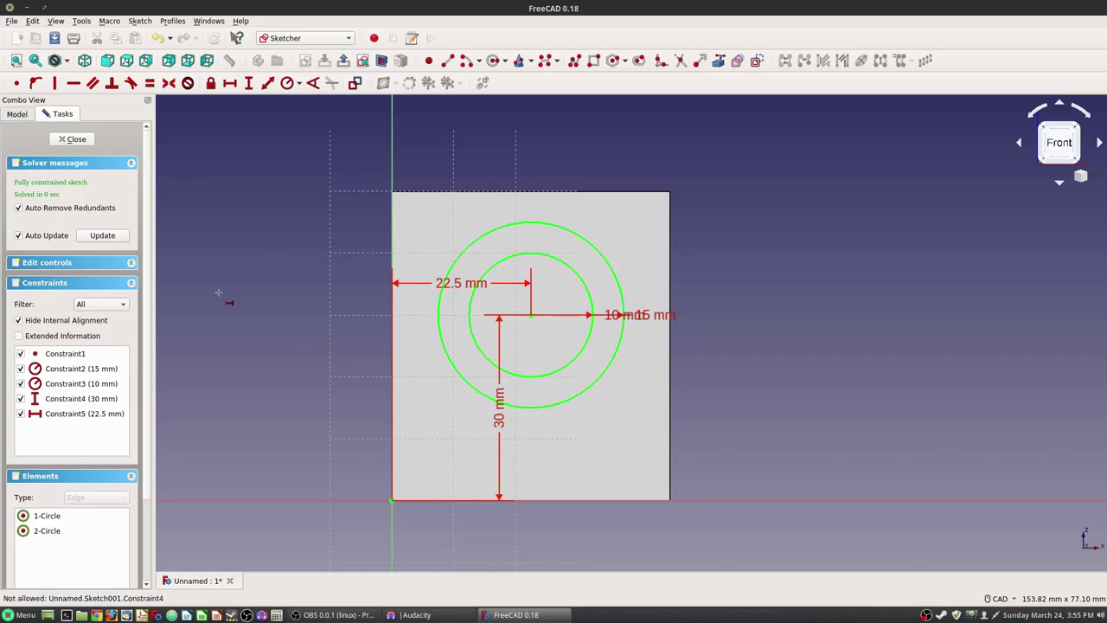
left_click(62, 143)
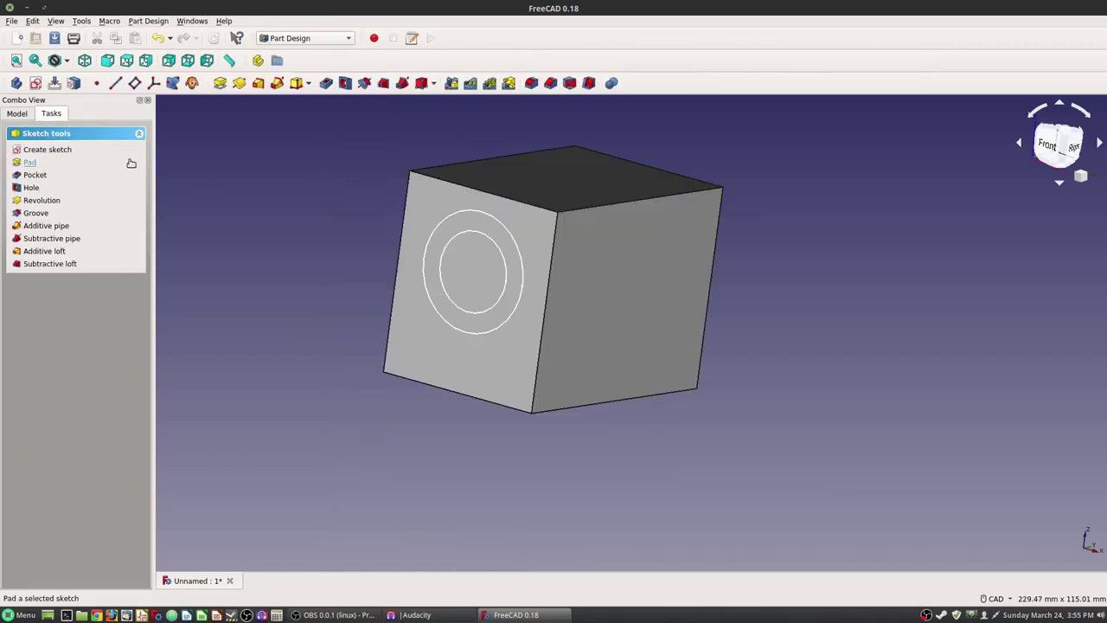
- Pad the concentric circle sketch by 15 mm to form a hollow cylindrical boss on the front face
left_click(31, 164)
type("15")
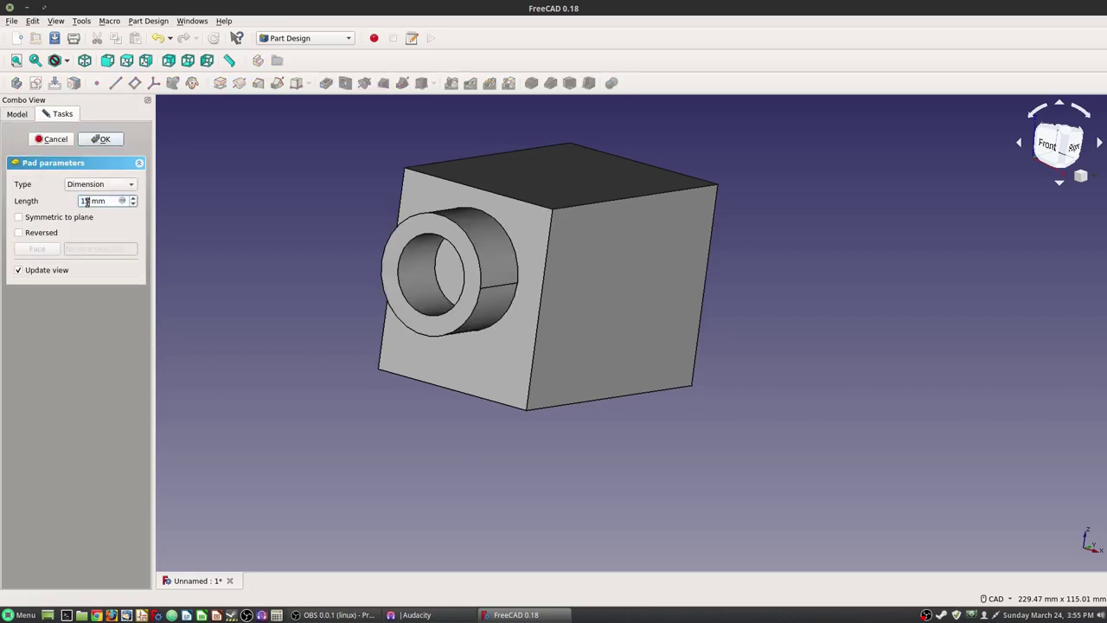
middle_click_drag(264, 223, 150, 218)
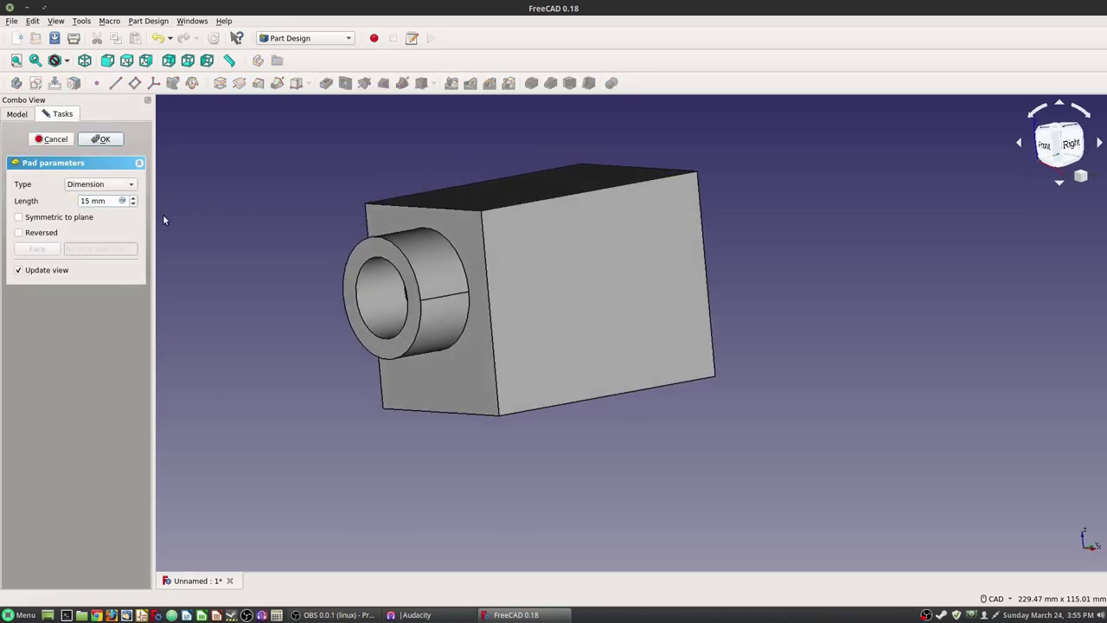
middle_click_drag(850, 225, 803, 228)
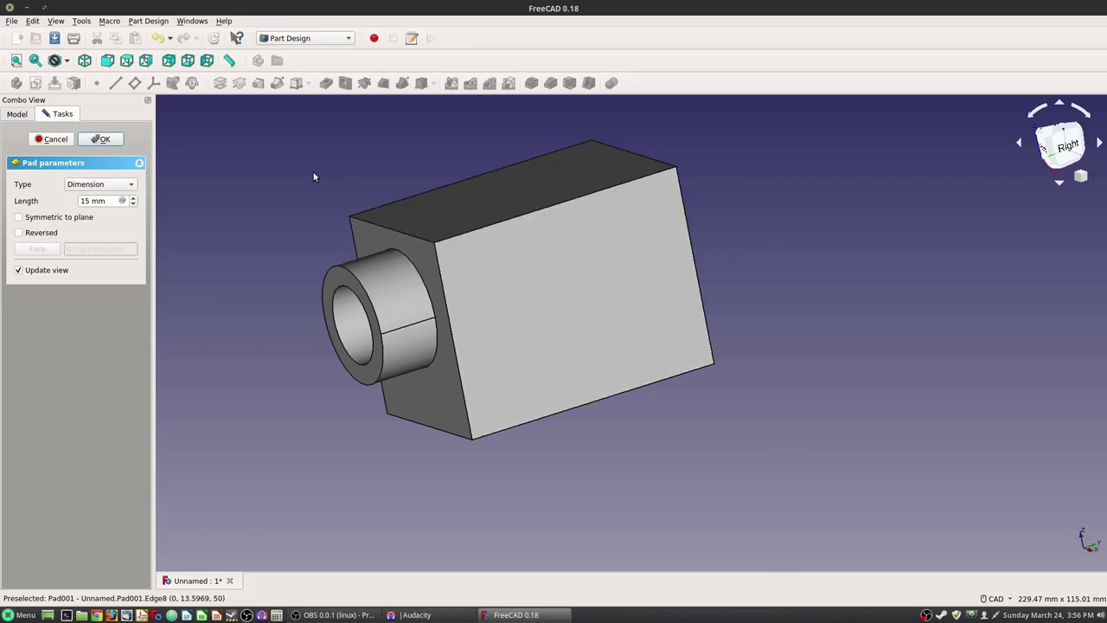
left_click(100, 139)
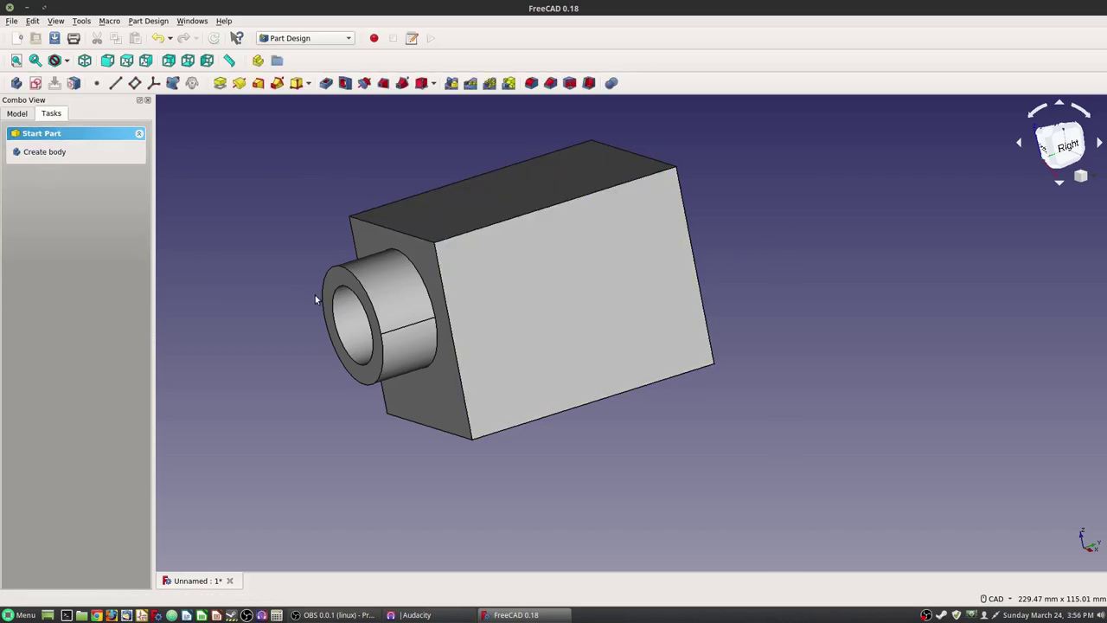
- Fillet the cylindrical boss's outer front edge and the edge where it meets the block with a 2 mm radius
left_click(367, 295)
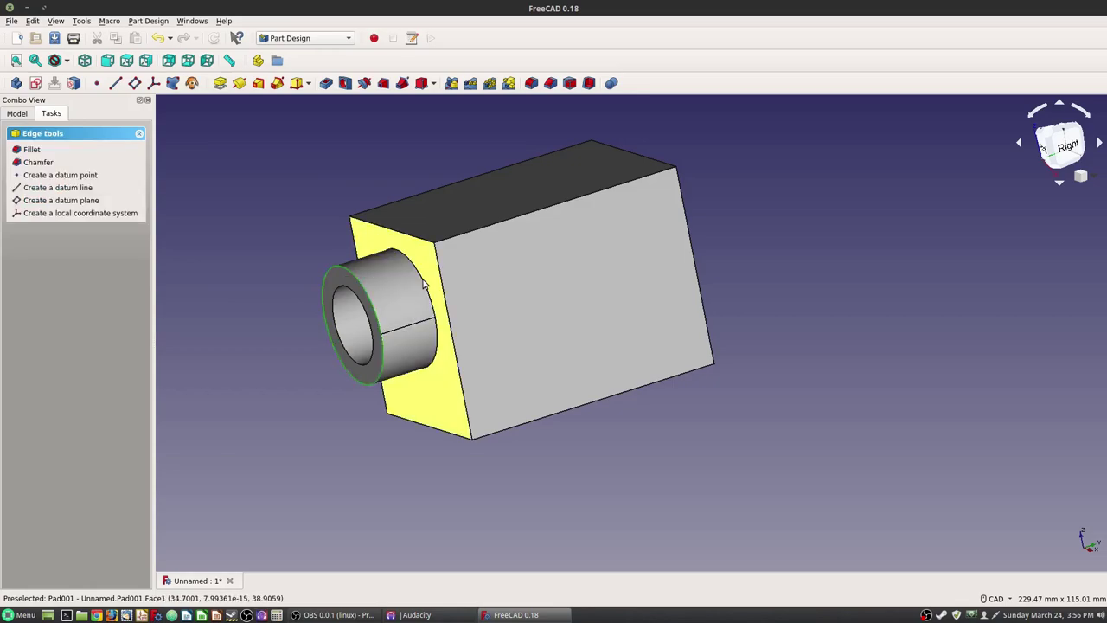
scroll(427, 281, "up", 3)
left_click(428, 281, "ctrl")
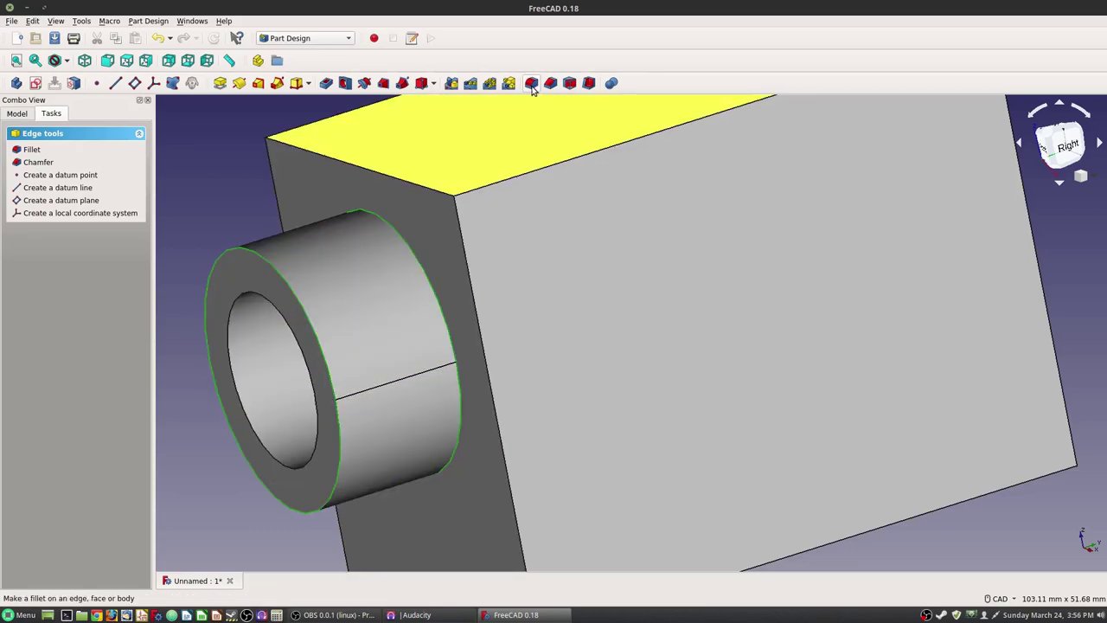
left_click(532, 84)
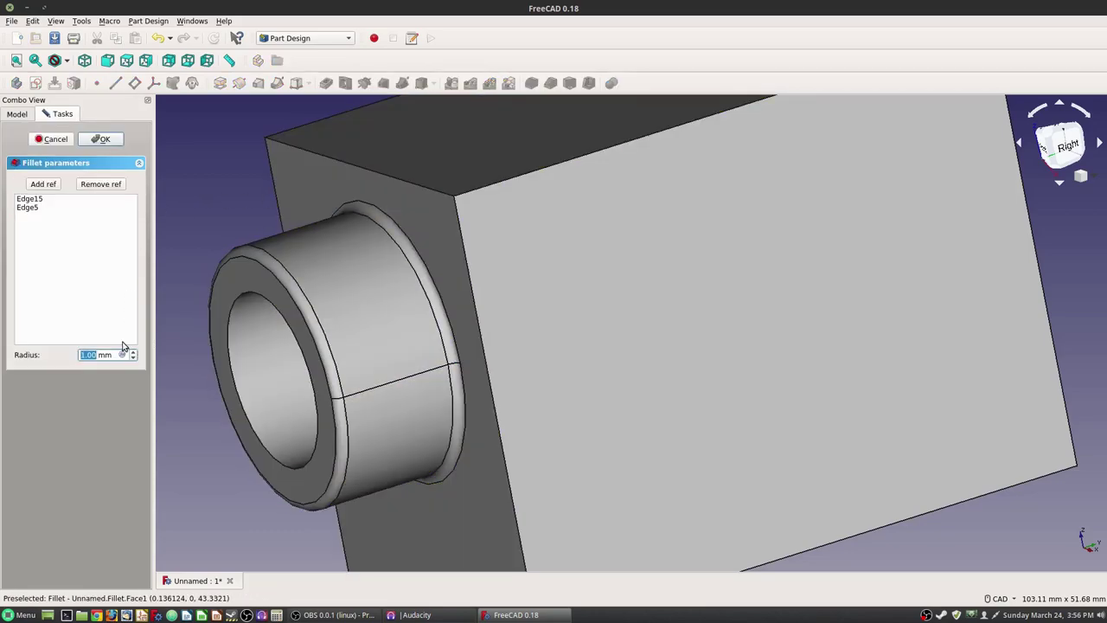
type("2")
scroll(226, 216, "down", 5)
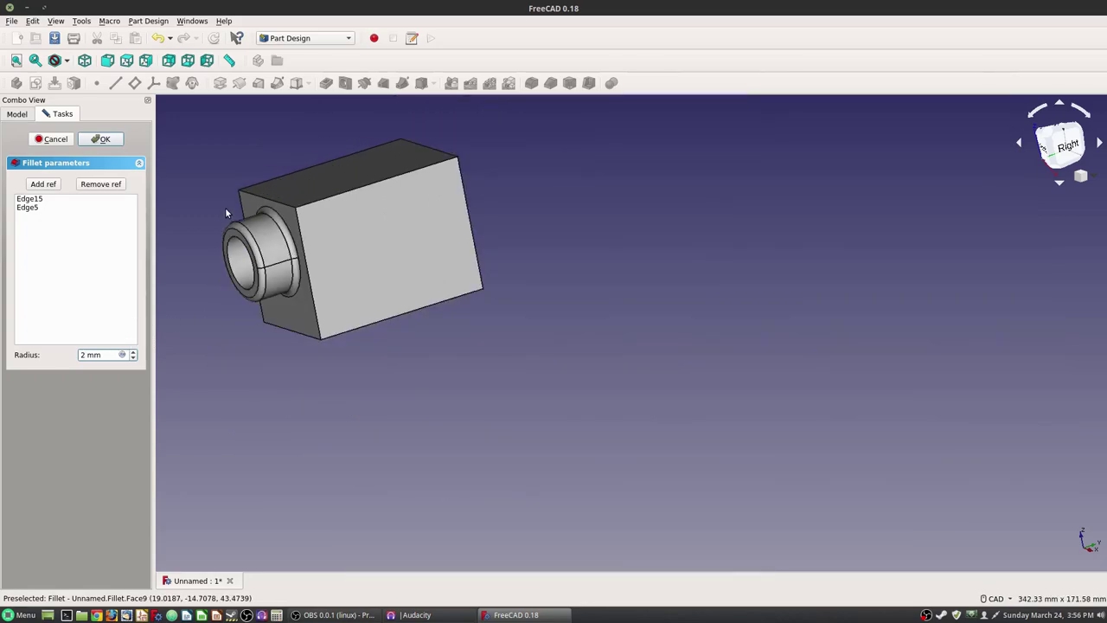
middle_click_drag(232, 171, 315, 235)
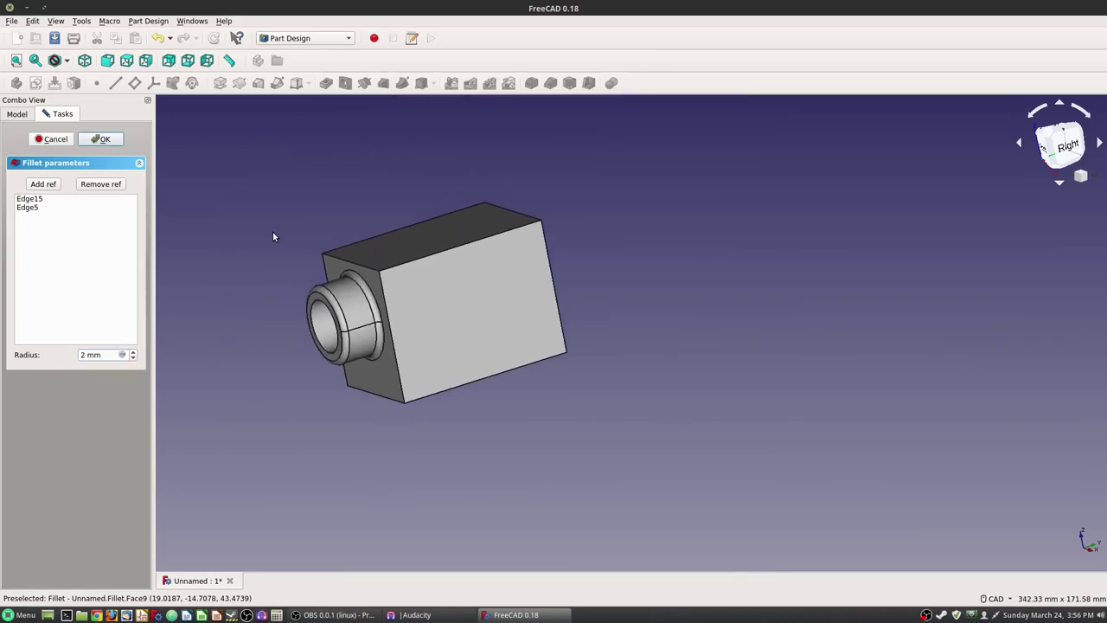
left_click(102, 140)
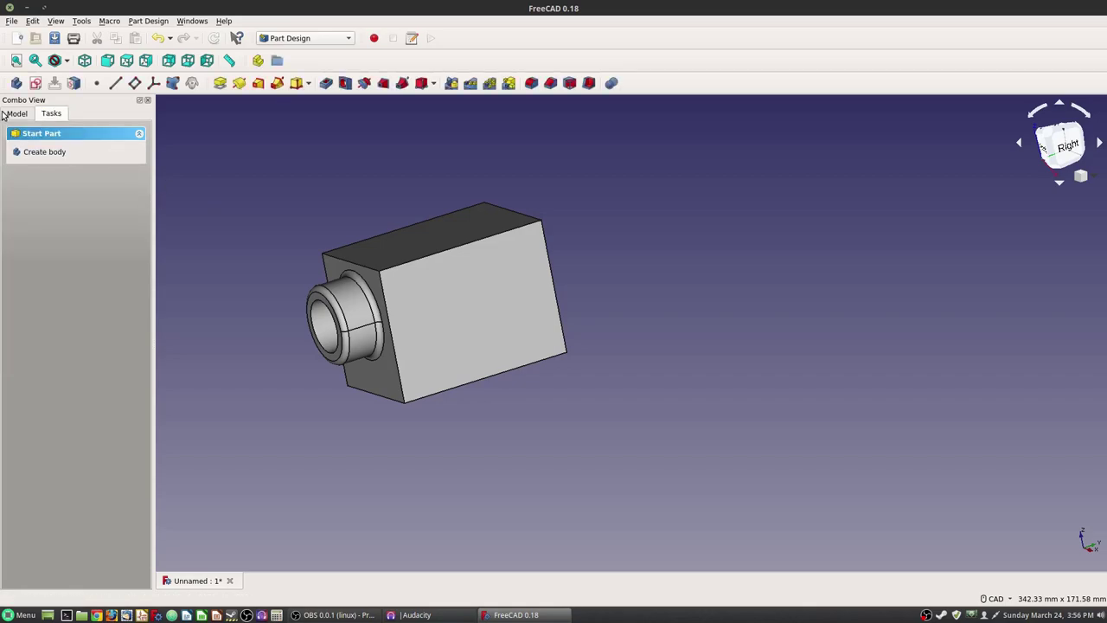
- Create a sketch on the block's rear face and draw a rectangle about 37 mm wide just inside the face's outline
left_click(16, 114)
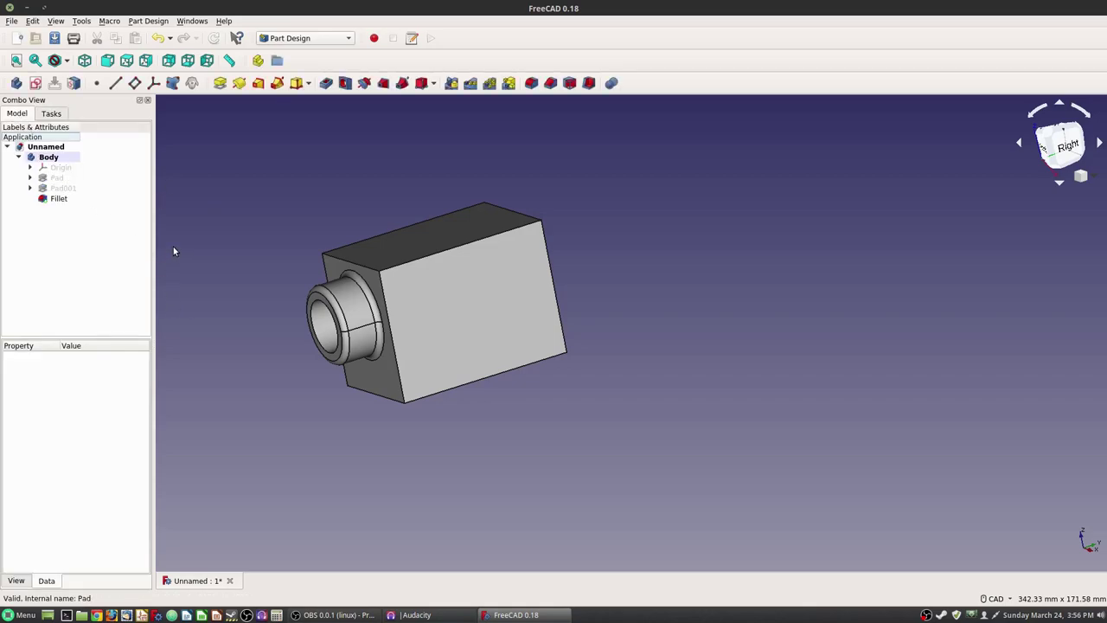
middle_click_drag(628, 264, 383, 304)
left_click(644, 285)
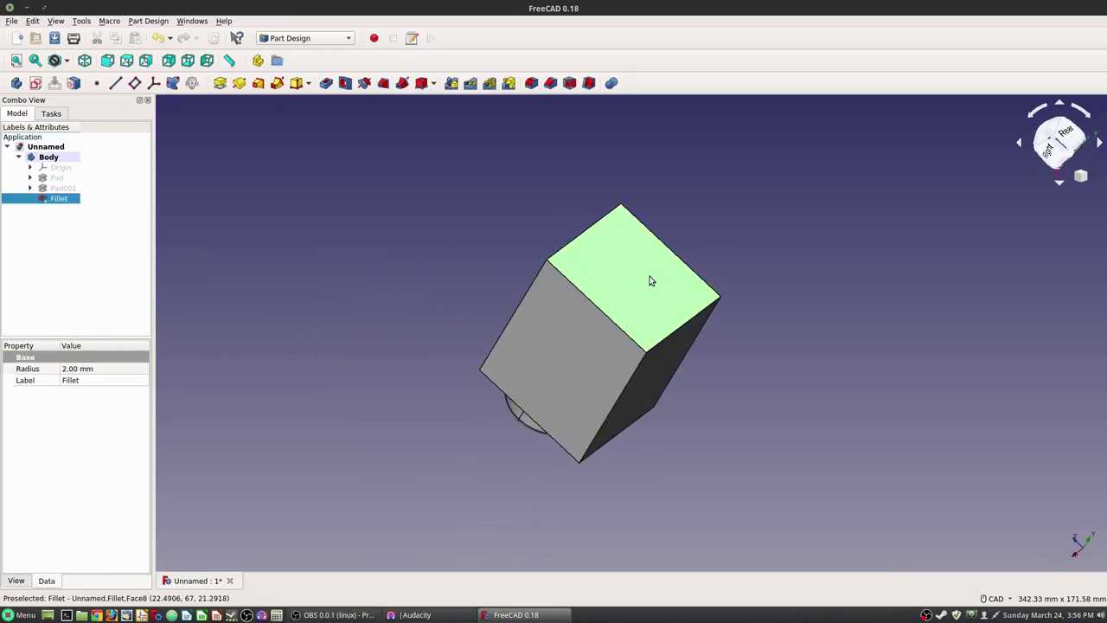
left_click(52, 114)
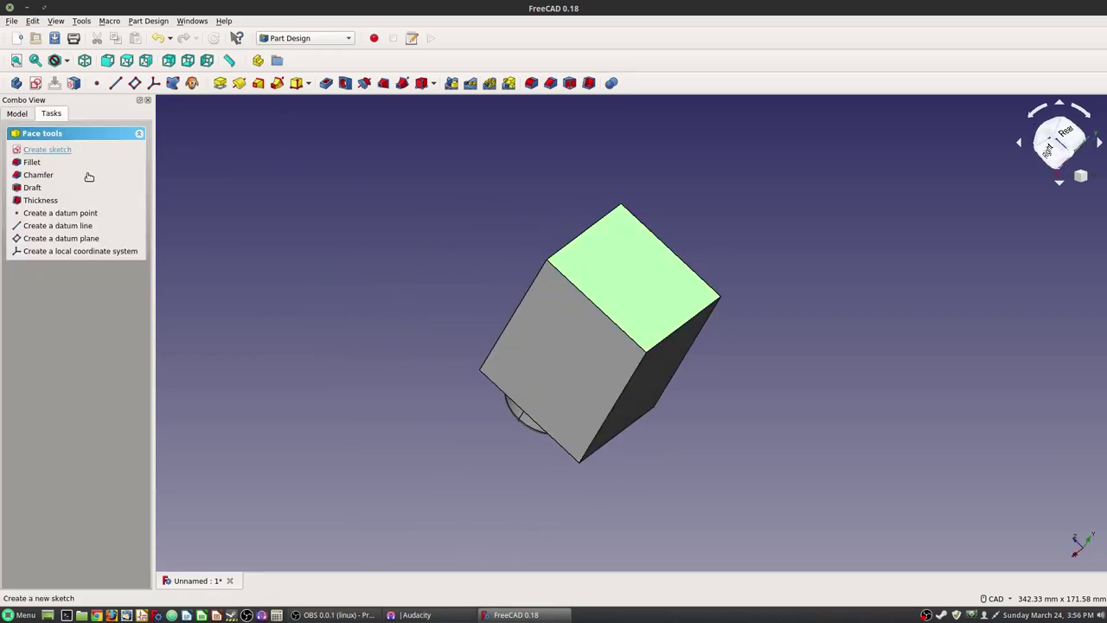
left_click(44, 149)
scroll(737, 286, "up", 2)
middle_click_drag(717, 298, 590, 385)
scroll(593, 381, "up", 2)
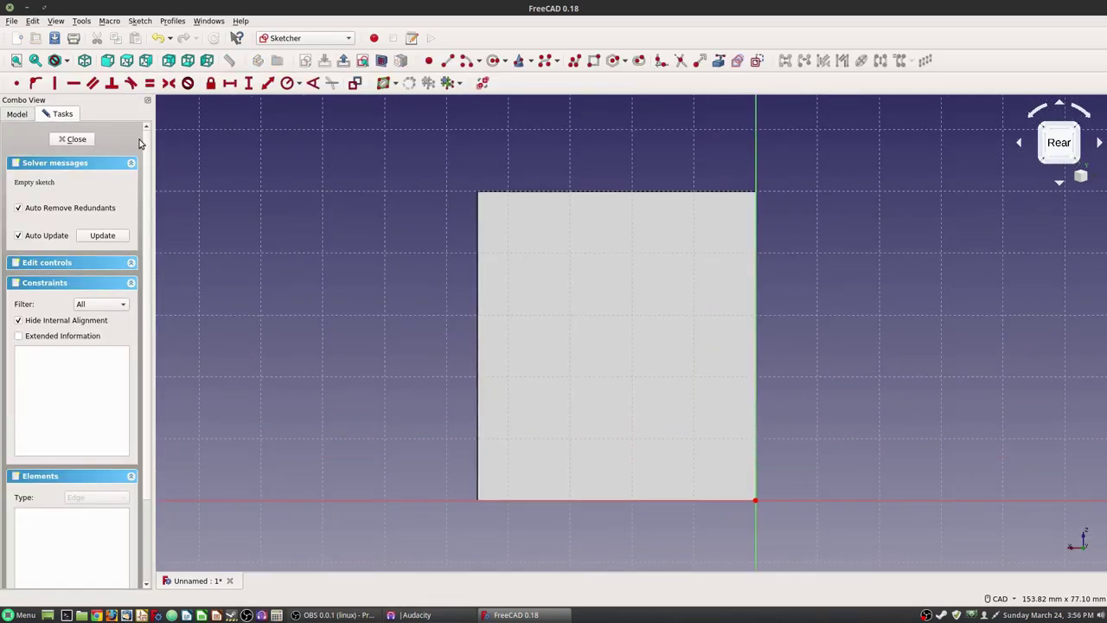
left_click(594, 60)
left_click(730, 468)
right_click(307, 176)
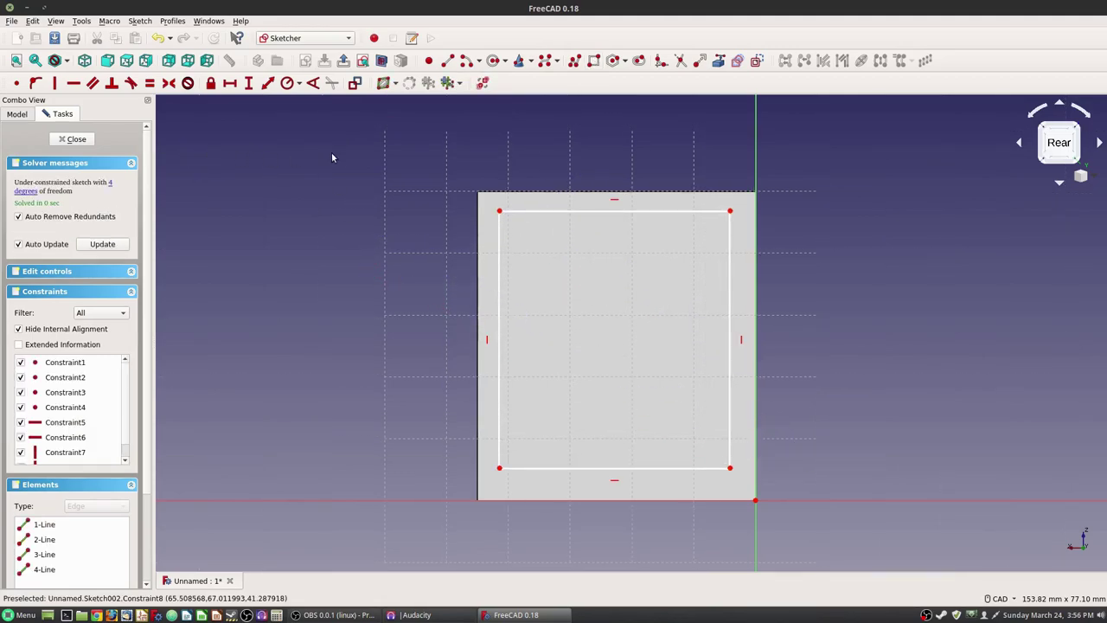
- Constrain the rectangle to 41 mm wide and 46 mm high
left_click(229, 82)
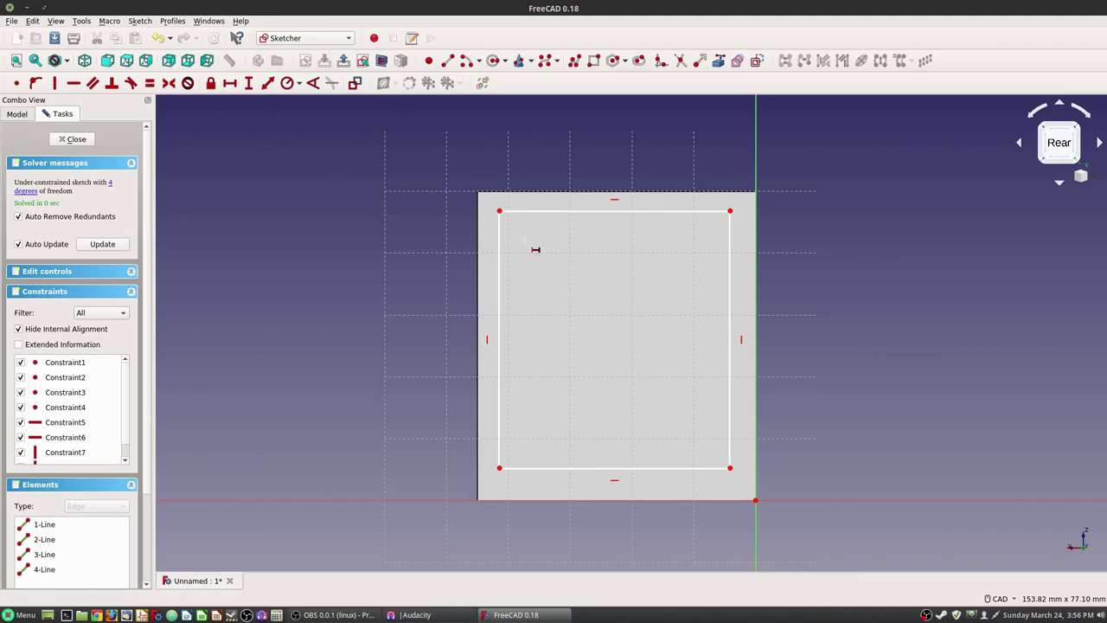
left_click(614, 215)
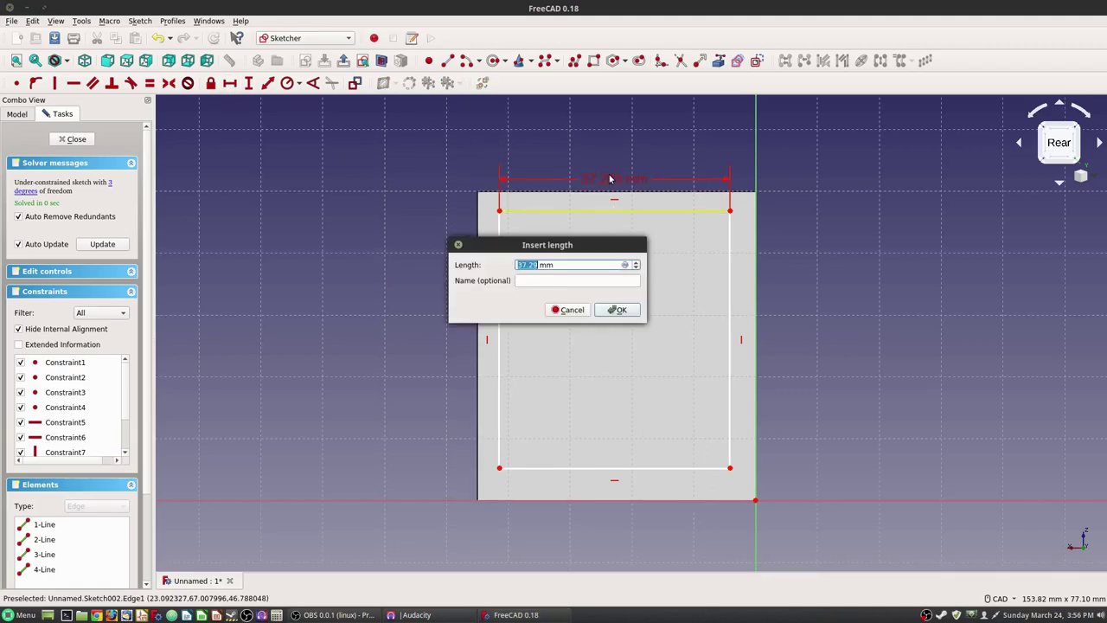
type("41")
key("Return")
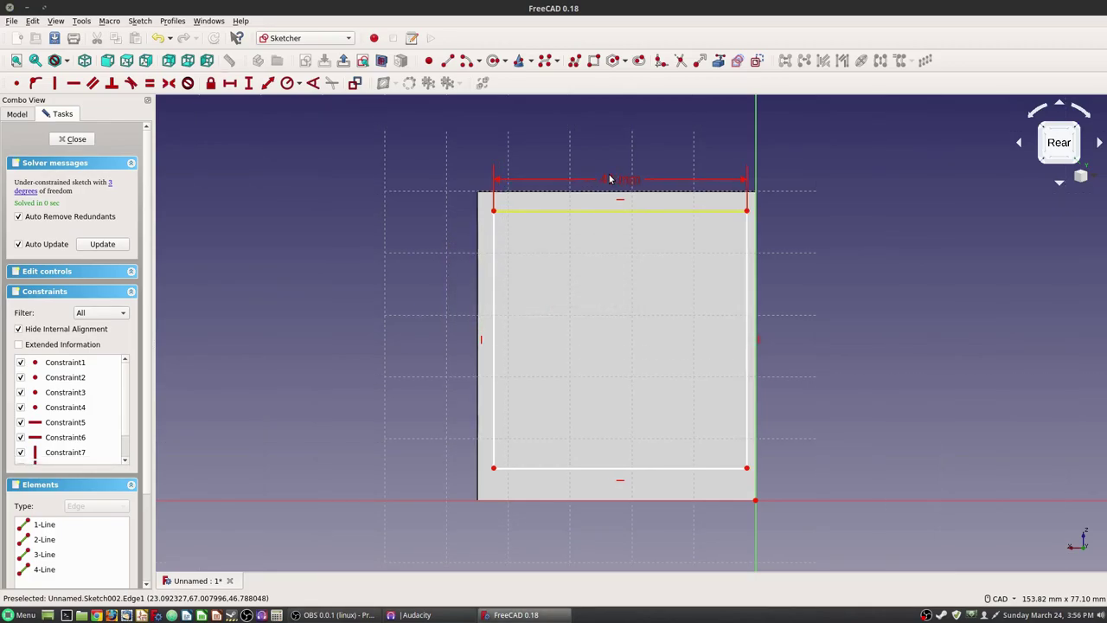
left_click(248, 83)
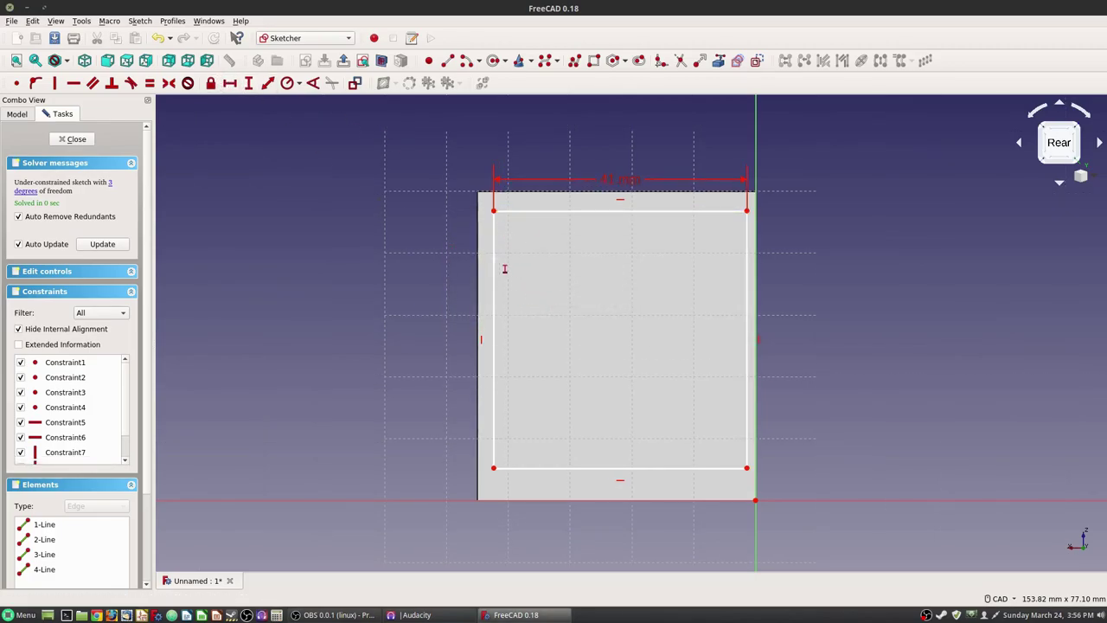
left_click(494, 268)
type("4")
key("Return")
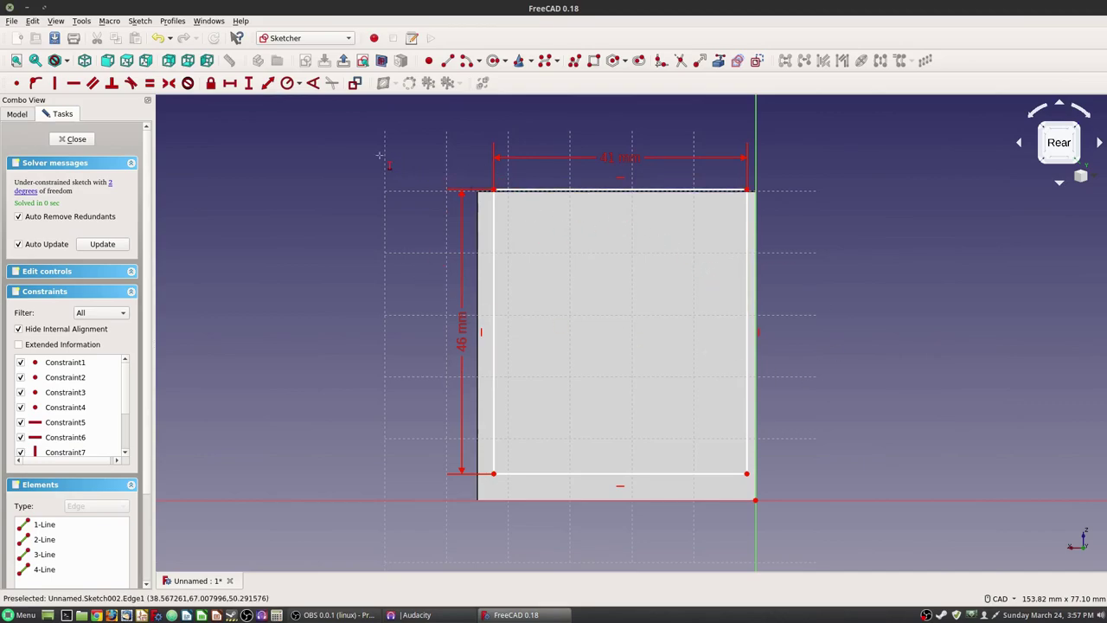
- Constrain the rectangle's corner nearest the origin to 2 mm horizontally and 2 mm vertically from it, and close the sketch
left_click(749, 476)
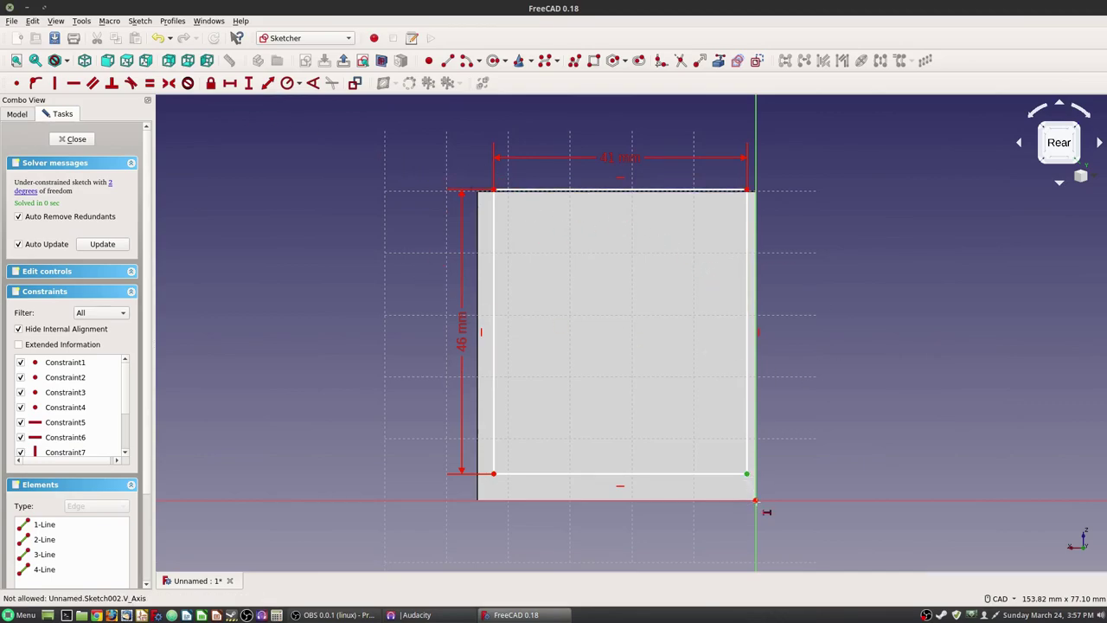
left_click(755, 501)
type("2")
key("Return")
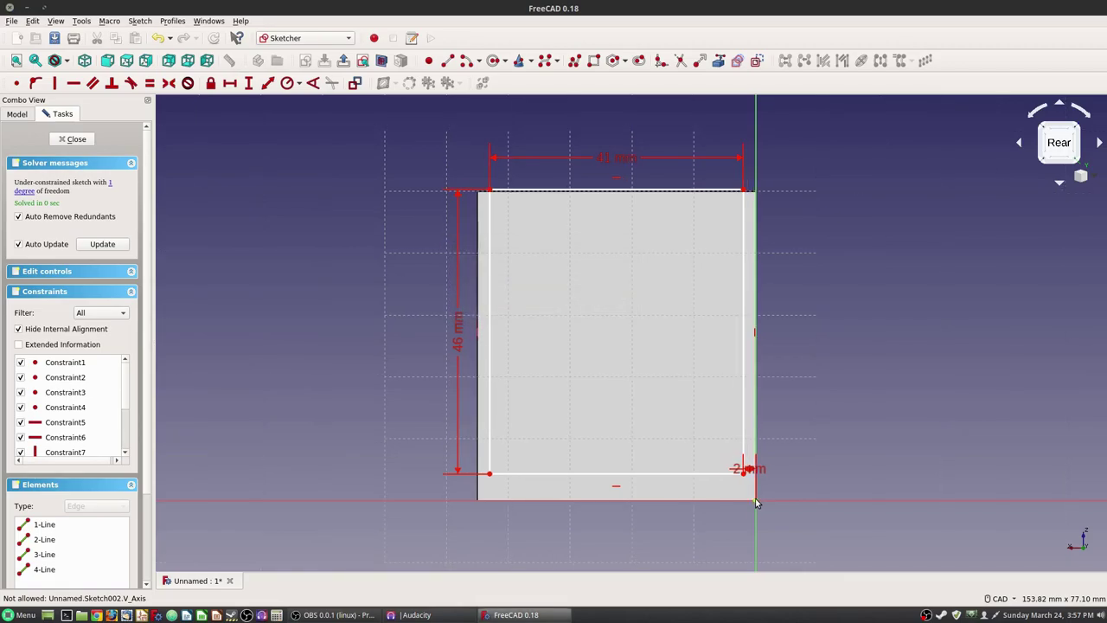
left_click(746, 471)
left_click(758, 499)
type("2")
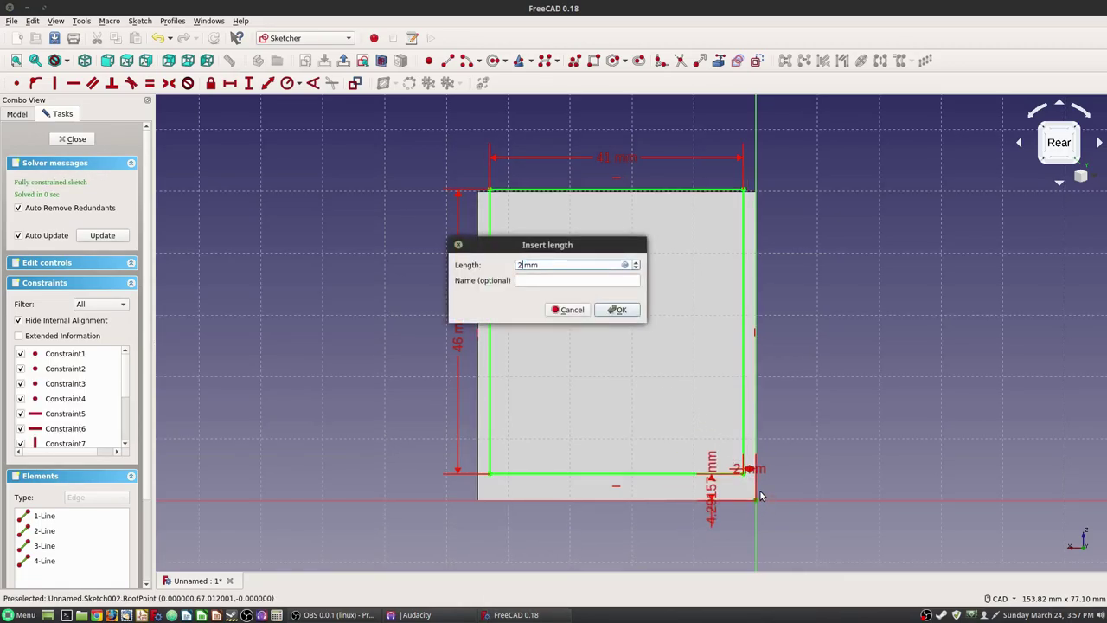
key("Return")
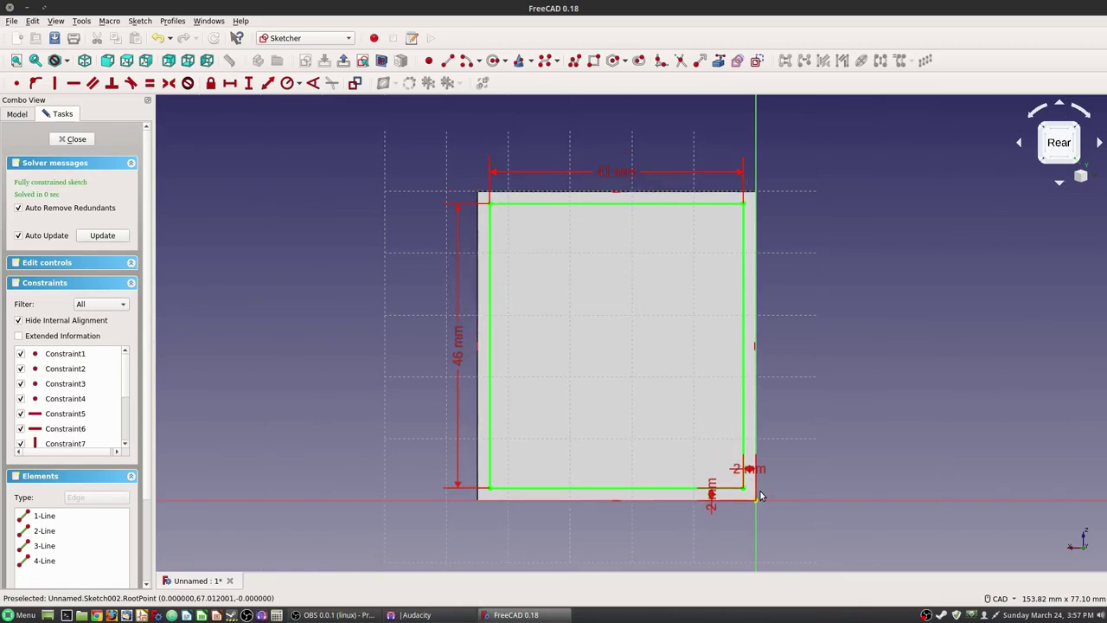
left_click(75, 139)
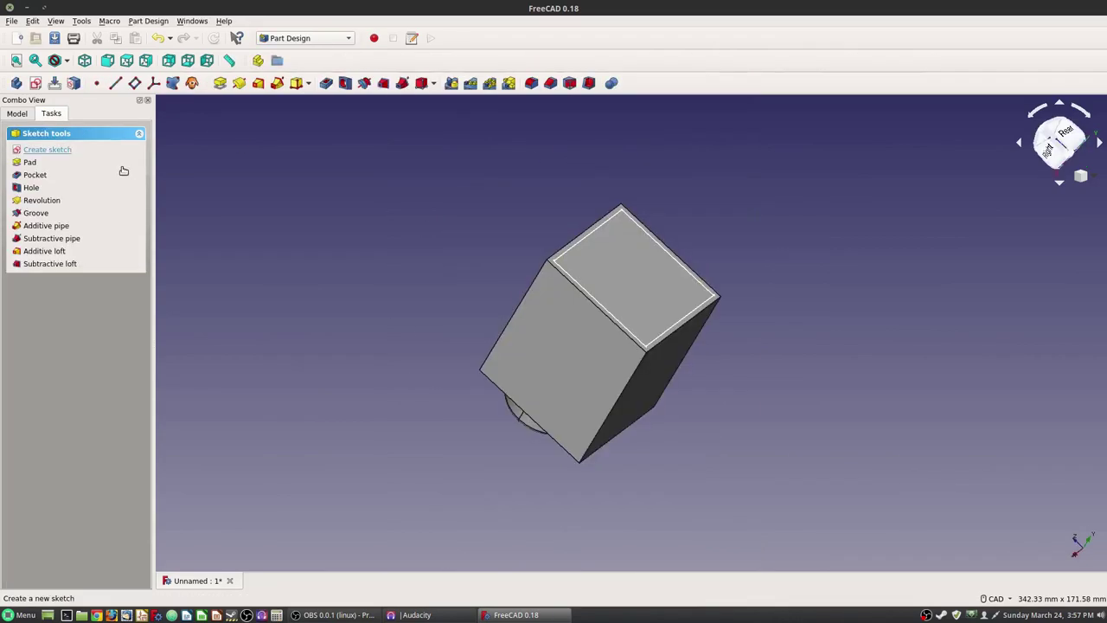
- Pocket the rectangle sketch 65 mm deep to hollow out the block from its rear face
left_click(34, 181)
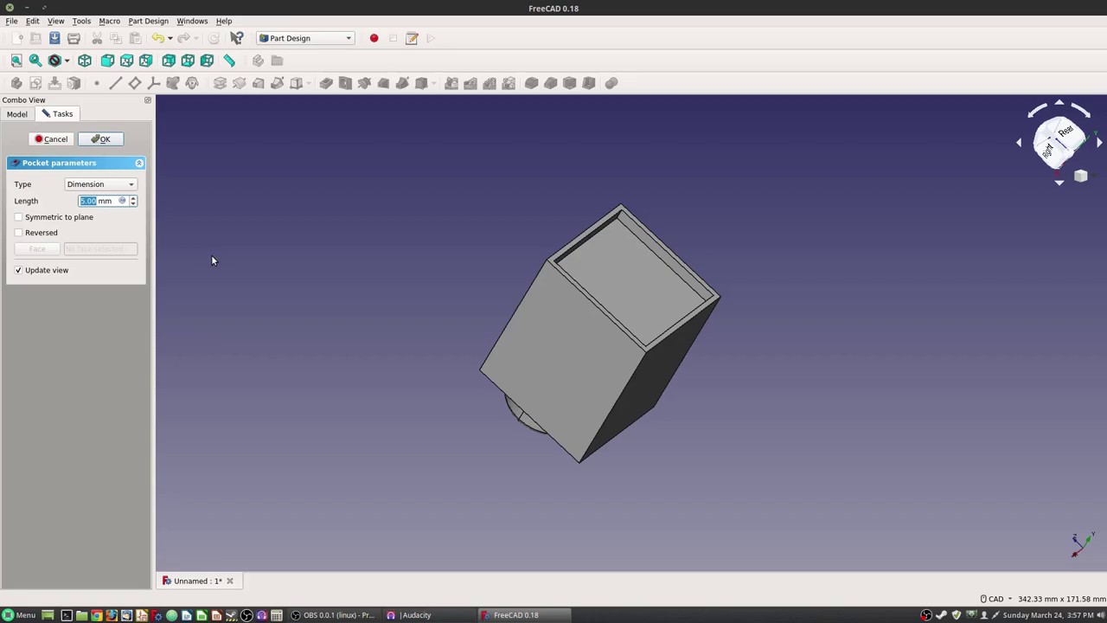
type("65")
middle_click_drag(724, 203, 680, 257)
middle_click_drag(507, 334, 555, 276)
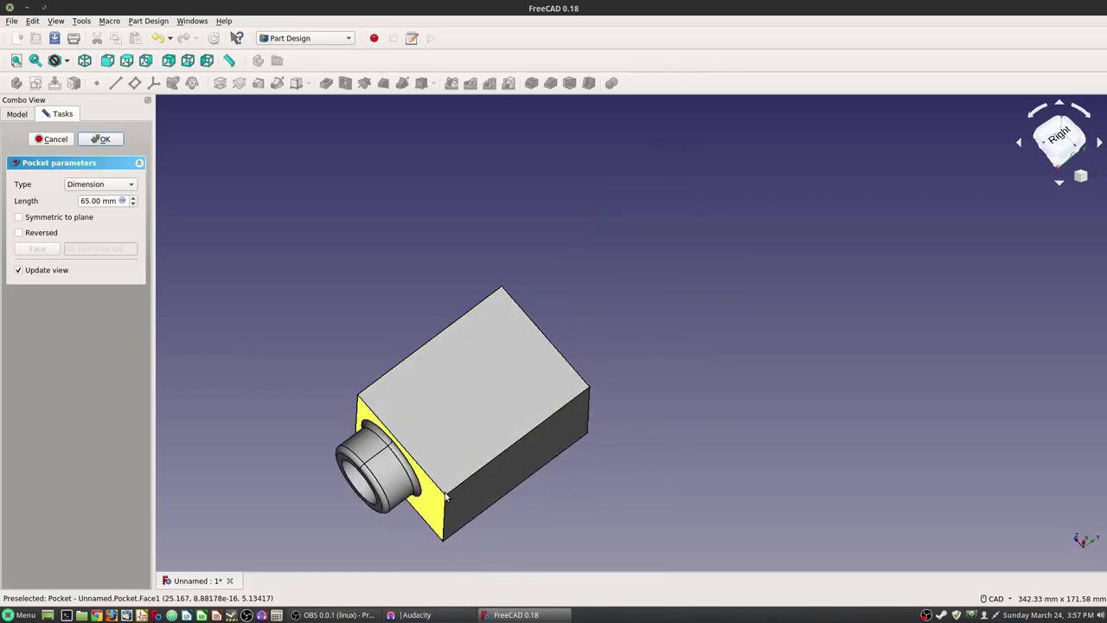
middle_click_drag(318, 290, 380, 181)
left_click(101, 139)
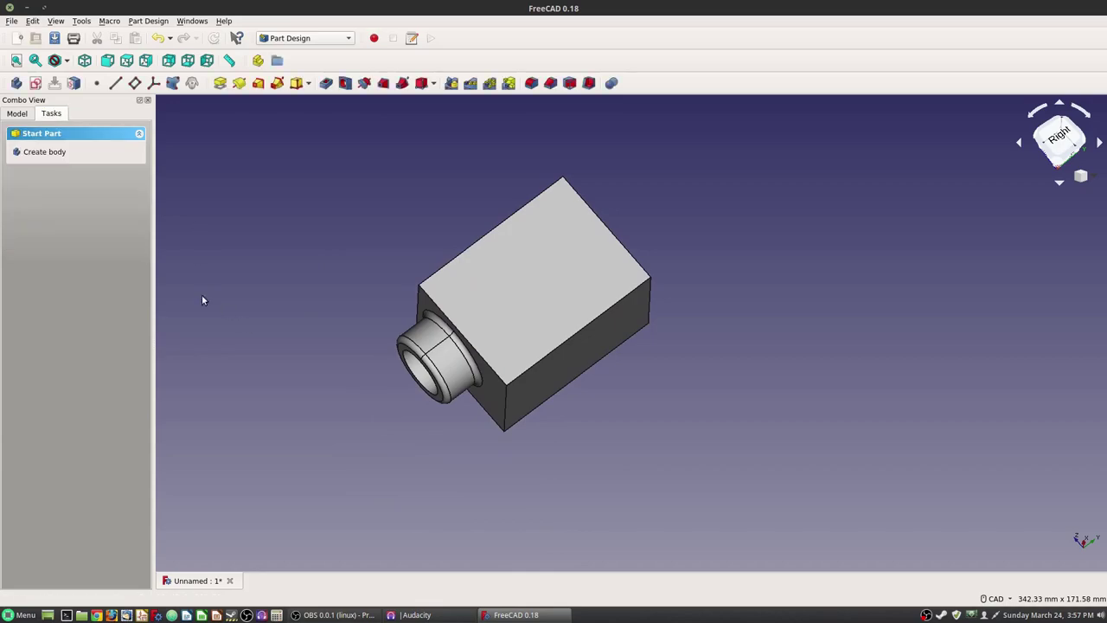
- Create a sketch on the block's front face and draw two circles below the boss, about 3.7 mm radius at left and 4.2 mm at right
middle_click_drag(265, 359, 660, 240)
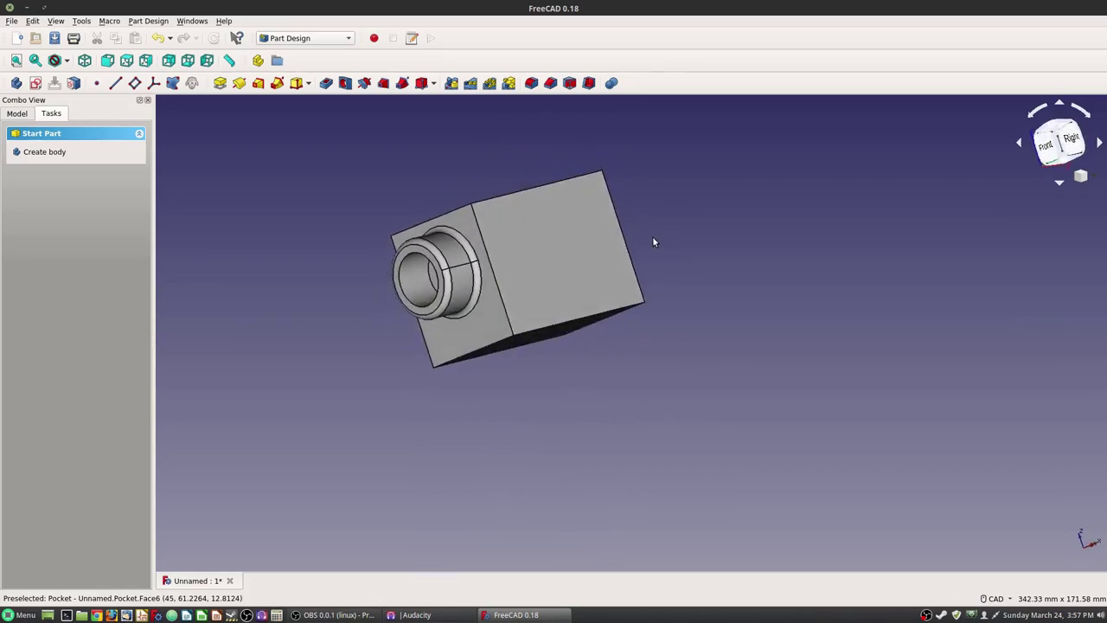
left_click(494, 329)
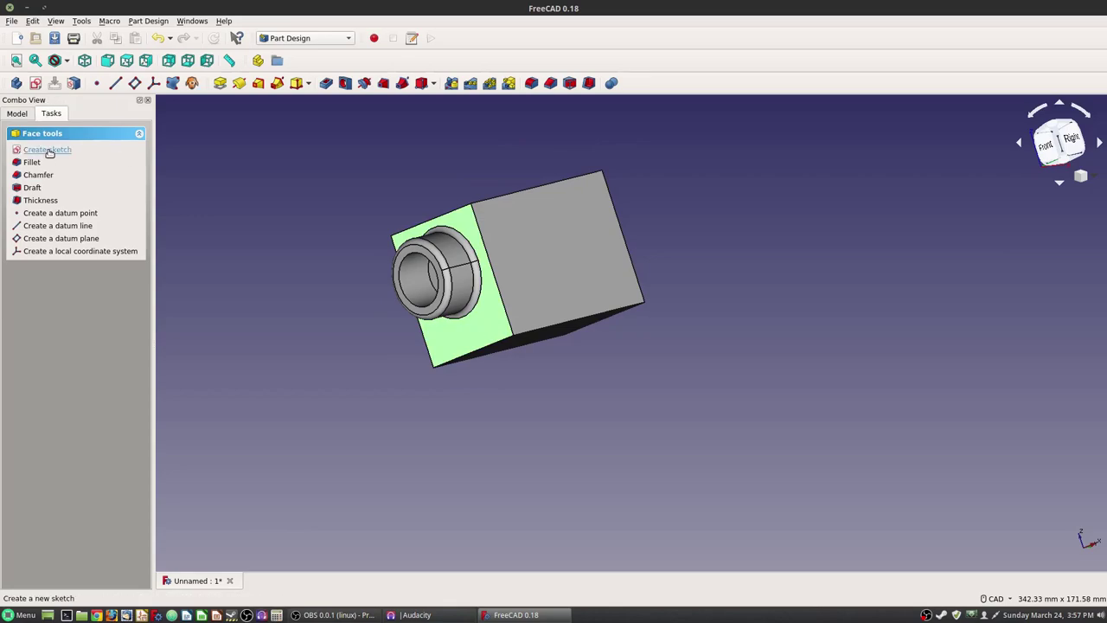
left_click(54, 148)
scroll(531, 285, "up", 6)
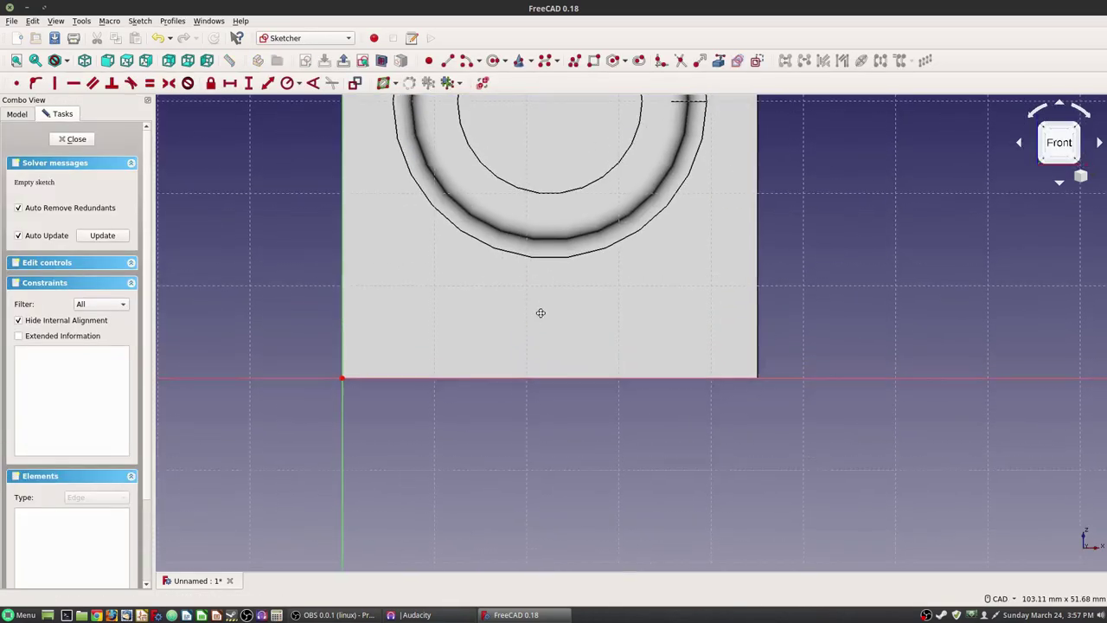
left_click(492, 61)
left_click(409, 371)
left_click(437, 391)
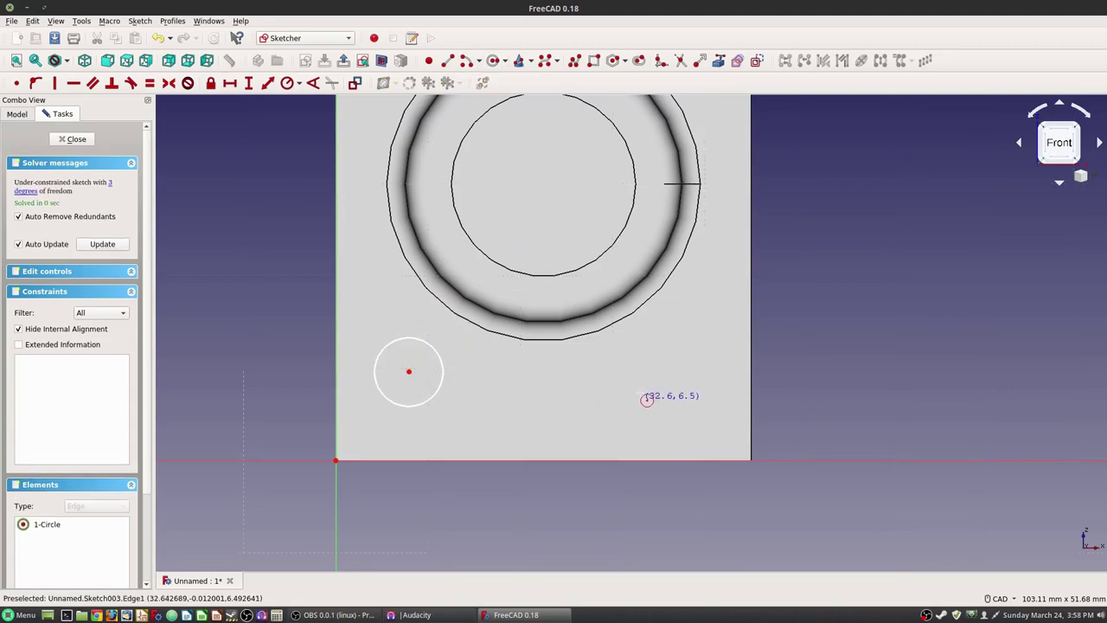
left_click(653, 362)
left_click(682, 388)
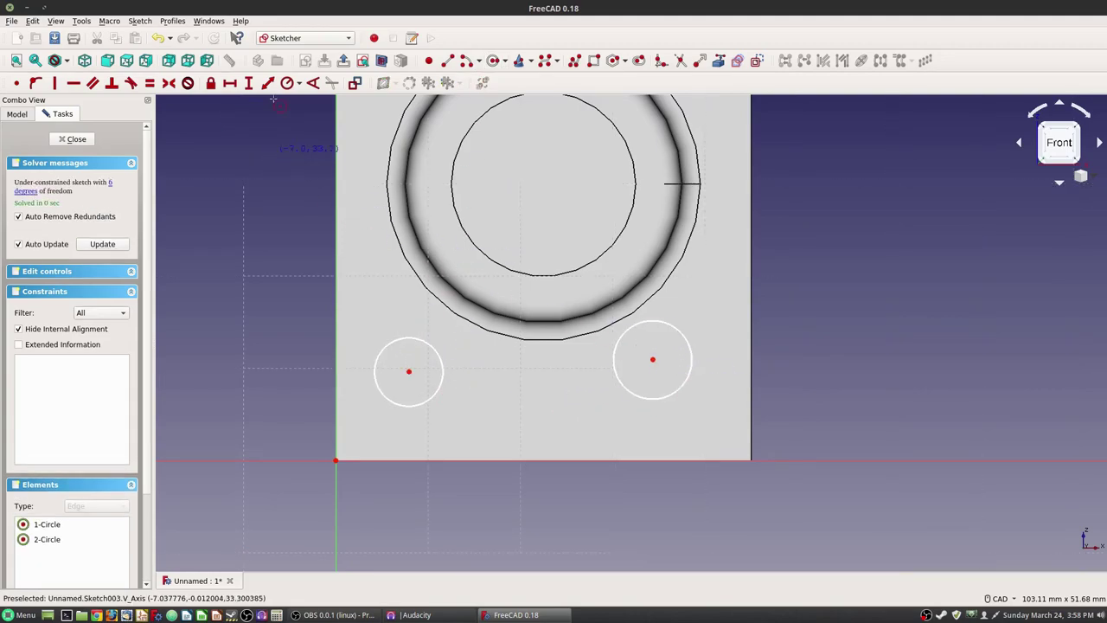
- Constrain both small circles' radii to 3 mm and move their dimension labels diagonally above the circles
left_click(427, 341)
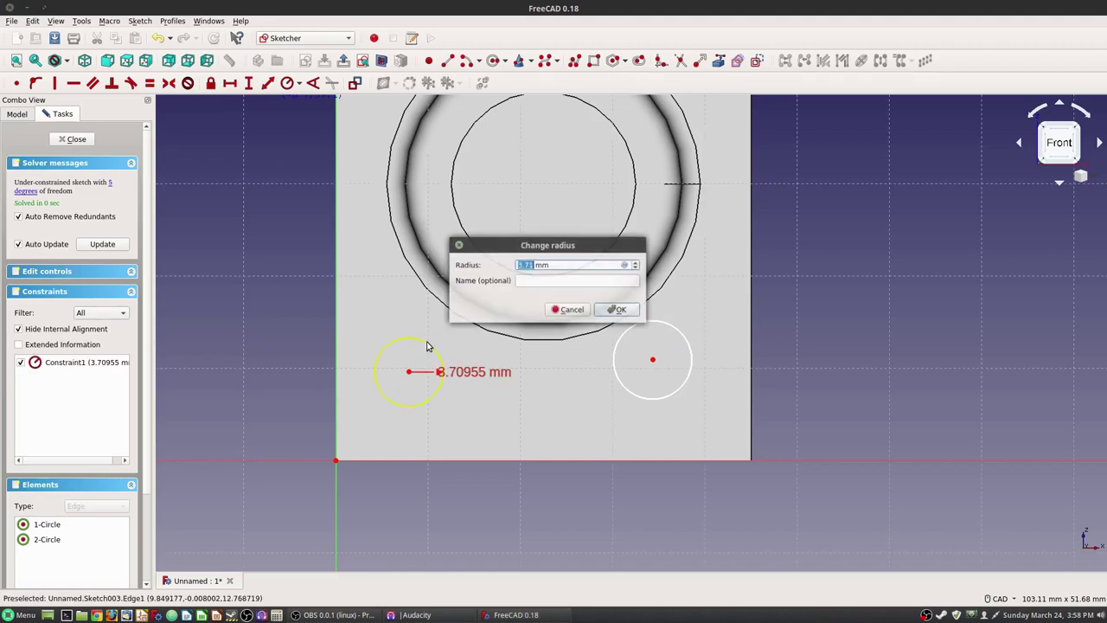
type("3")
key("Return")
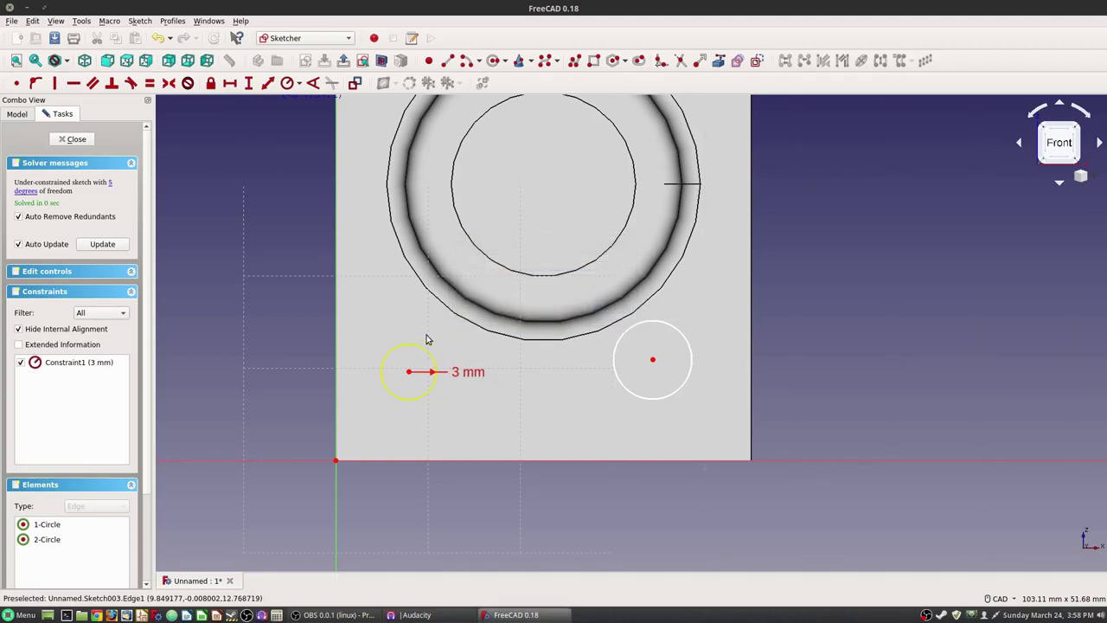
left_click(692, 341)
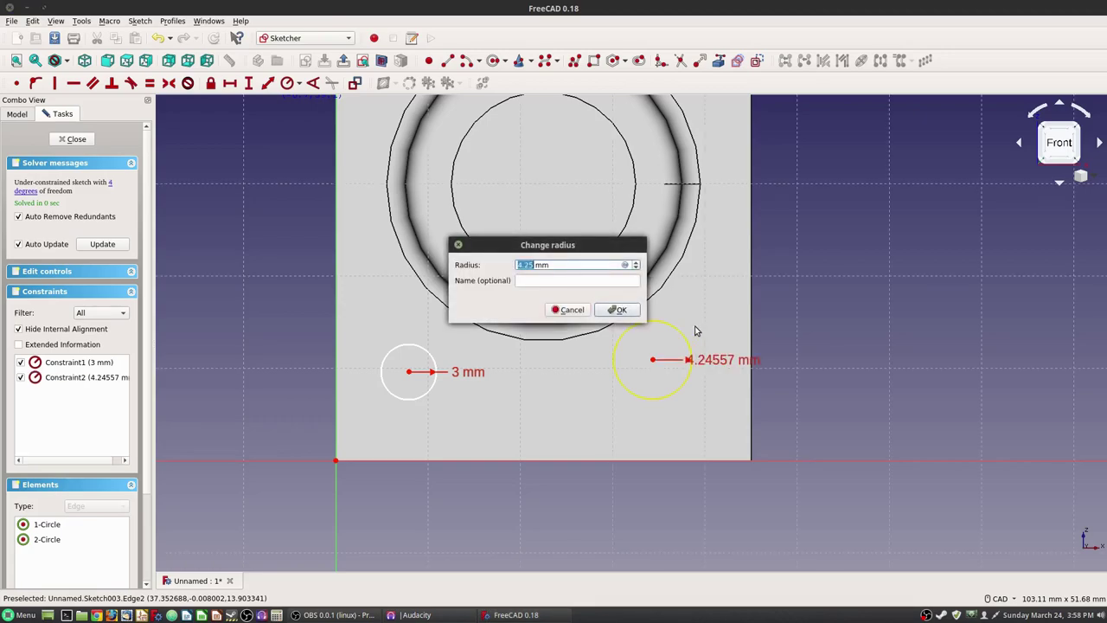
type("3")
key("Return")
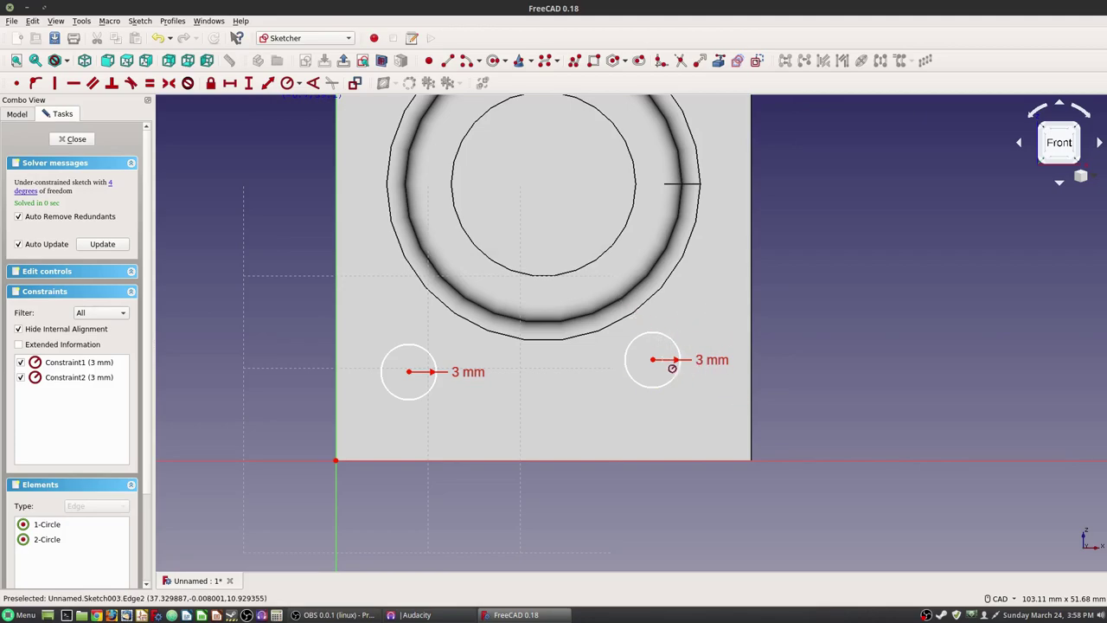
left_click_drag(714, 365, 705, 311)
left_click_drag(468, 375, 474, 337)
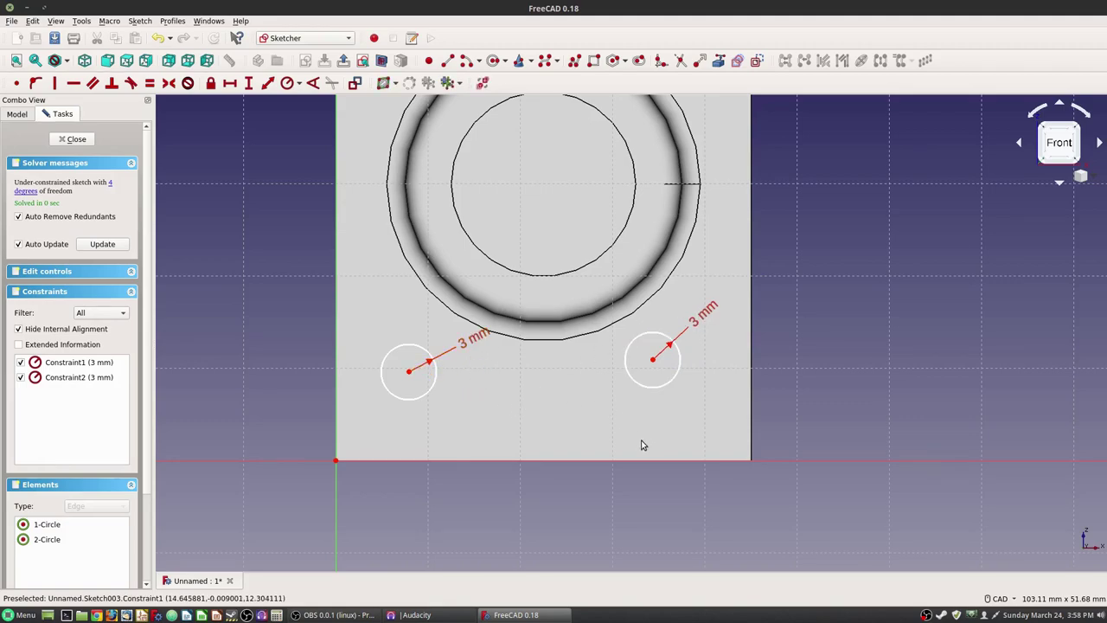
- Constrain the centres of both small circles to a vertical distance of 12 mm from the origin
left_click(248, 84)
left_click(409, 372)
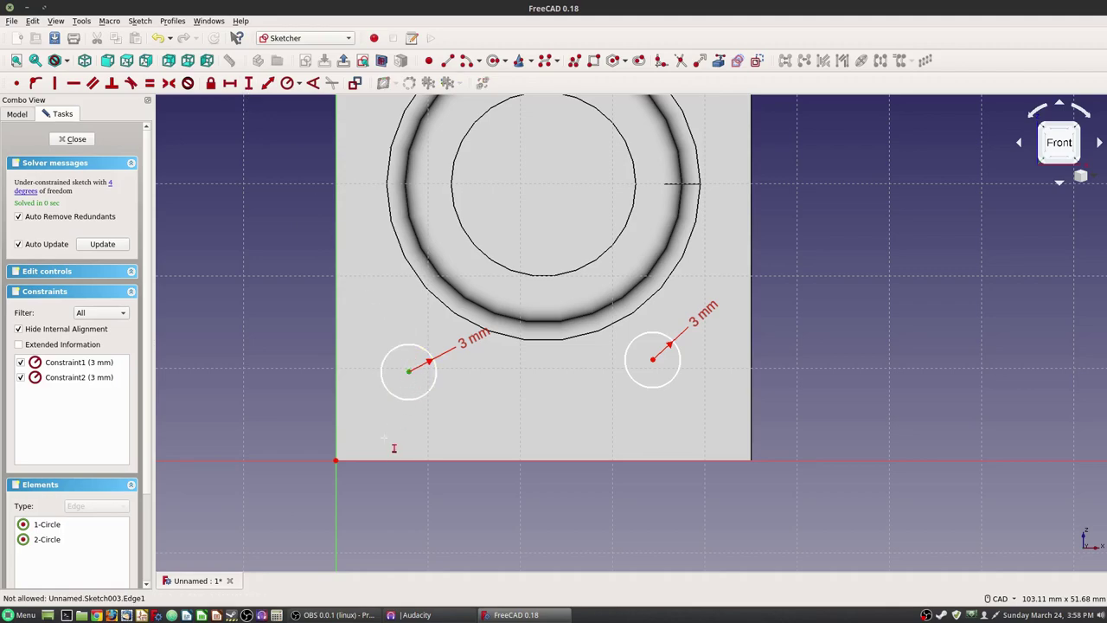
left_click(335, 460)
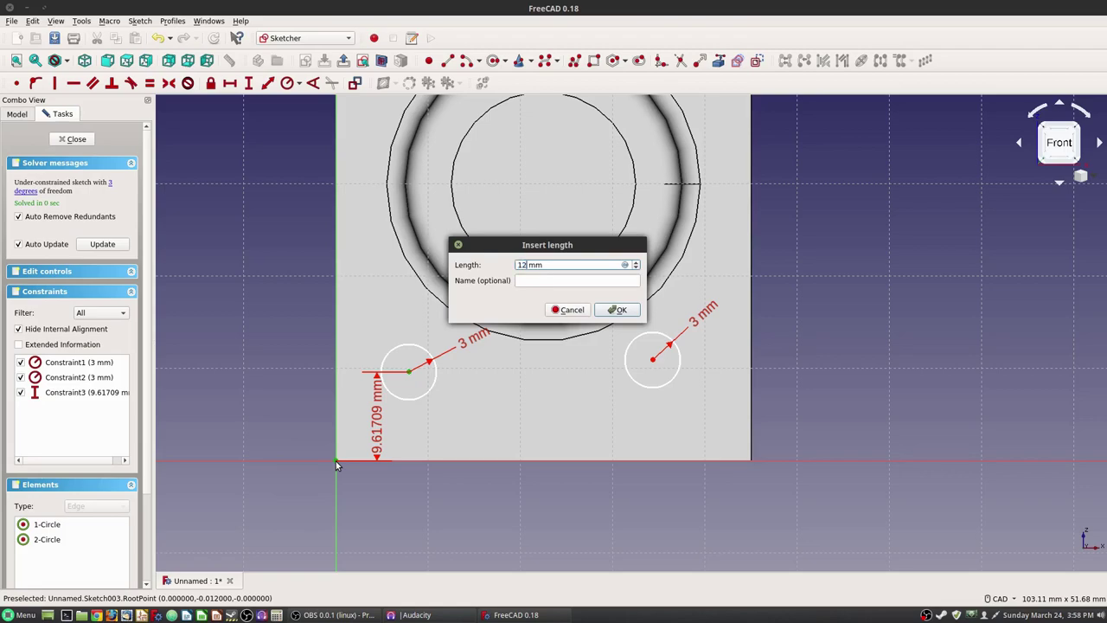
key("Return")
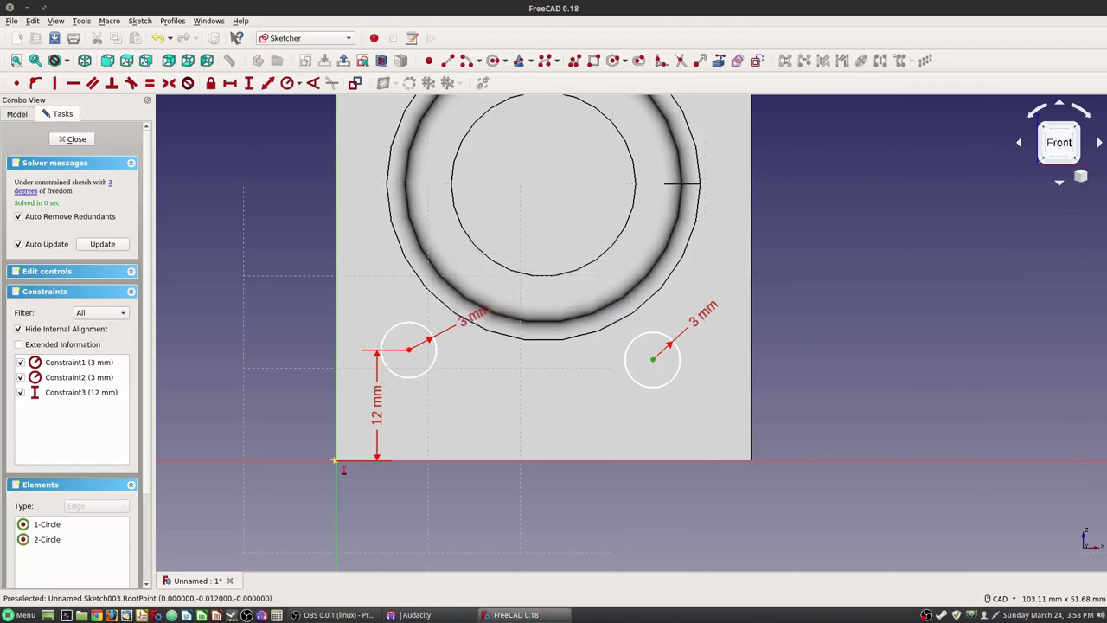
left_click(335, 460)
type("15")
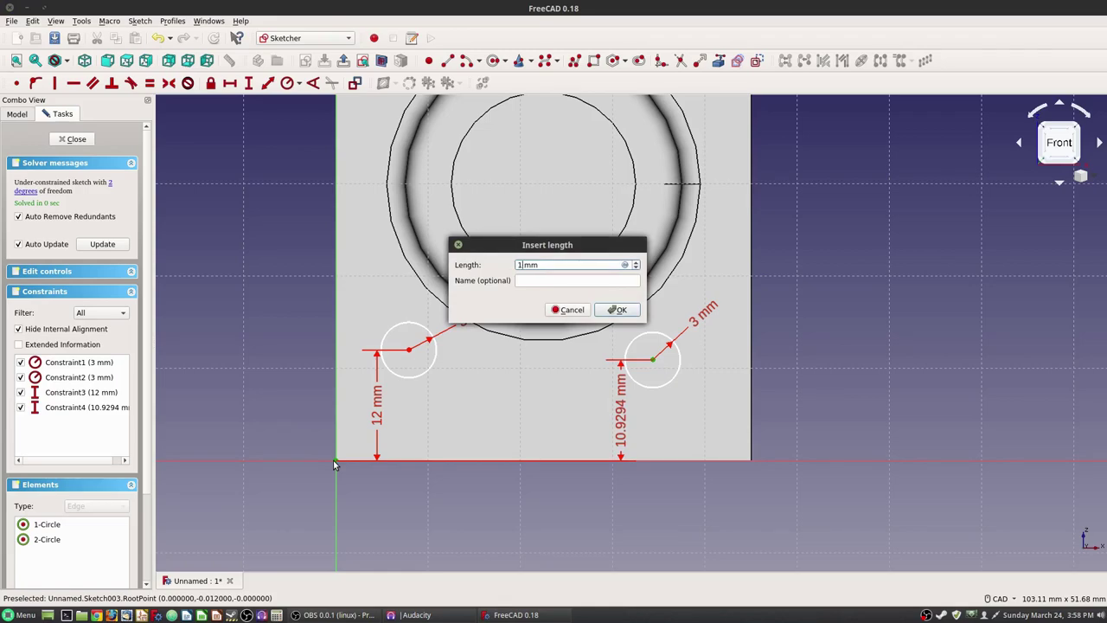
type("2")
key("Return")
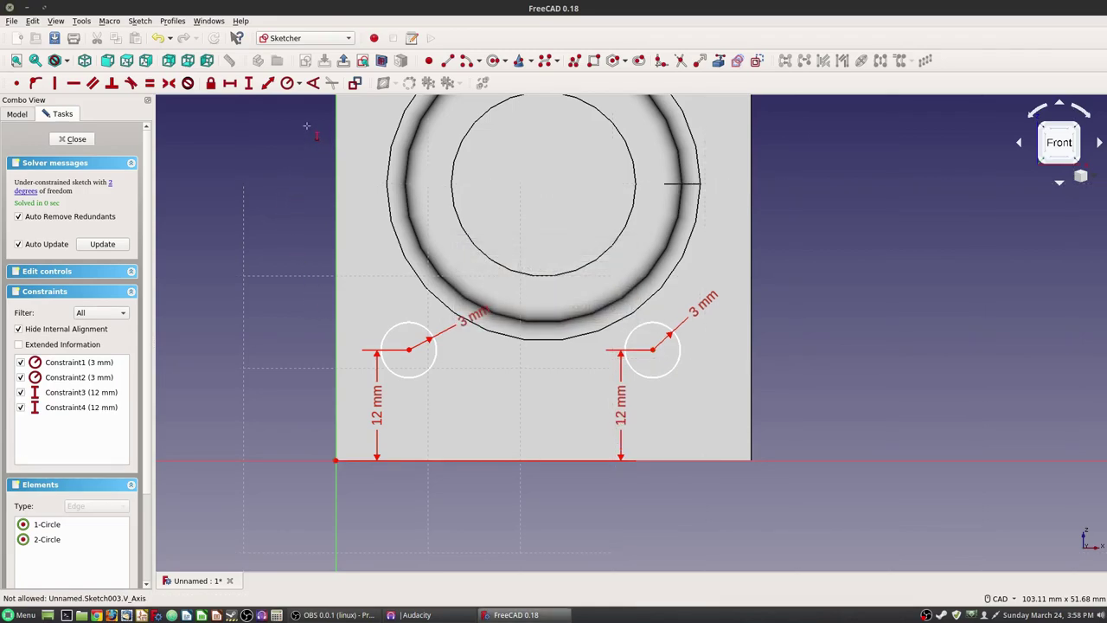
- Constrain the left small circle's centre to a horizontal distance of 10.8 mm from the origin
left_click(408, 350)
left_click(336, 460)
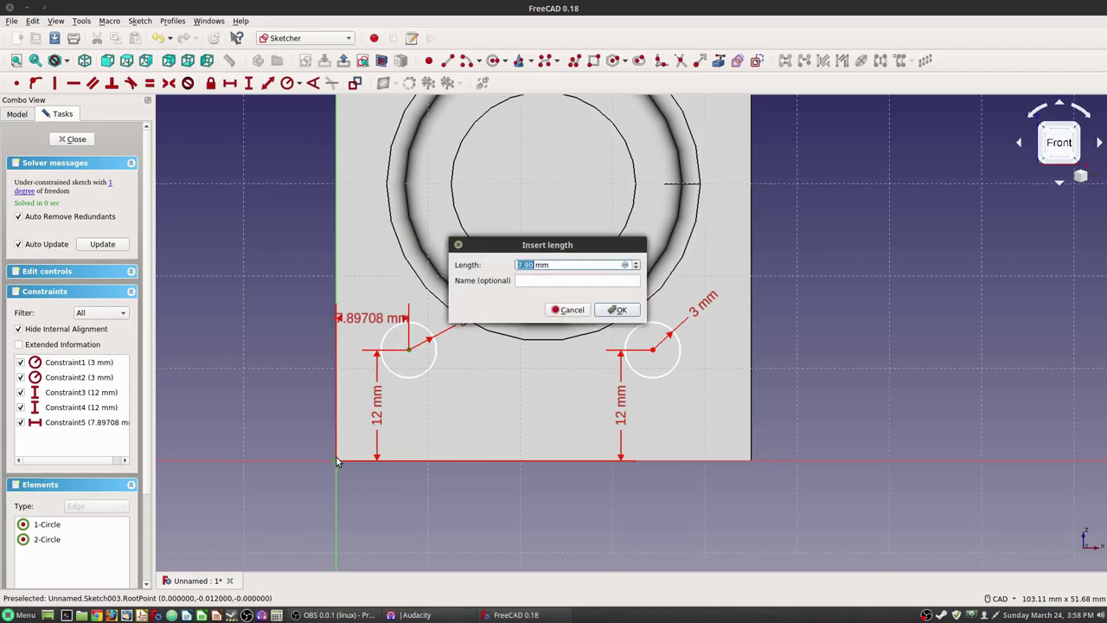
type("10.8")
key("Return")
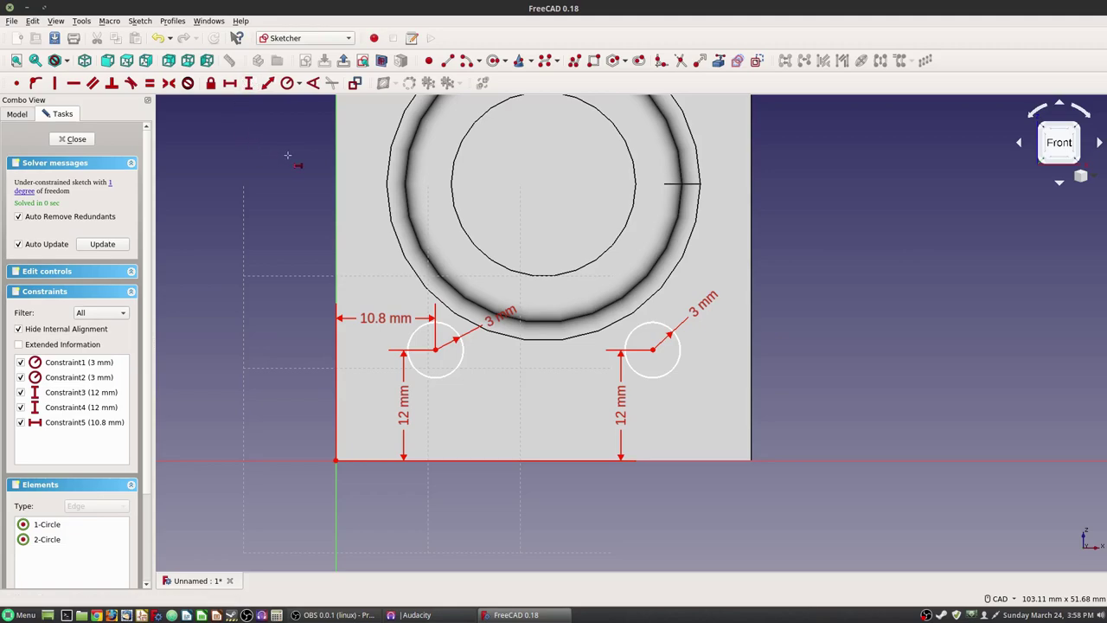
- Reference the block's right edge as external geometry and constrain the right circle's centre 12.5 mm horizontally from that edge's lower endpoint
left_click(721, 63)
left_click(751, 224)
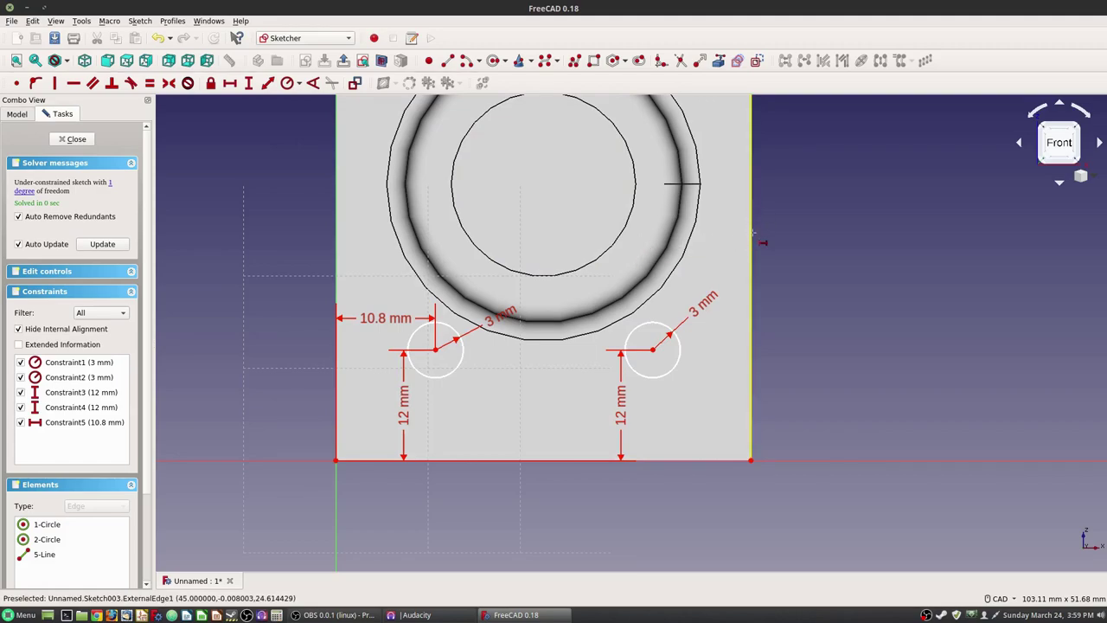
left_click(751, 460)
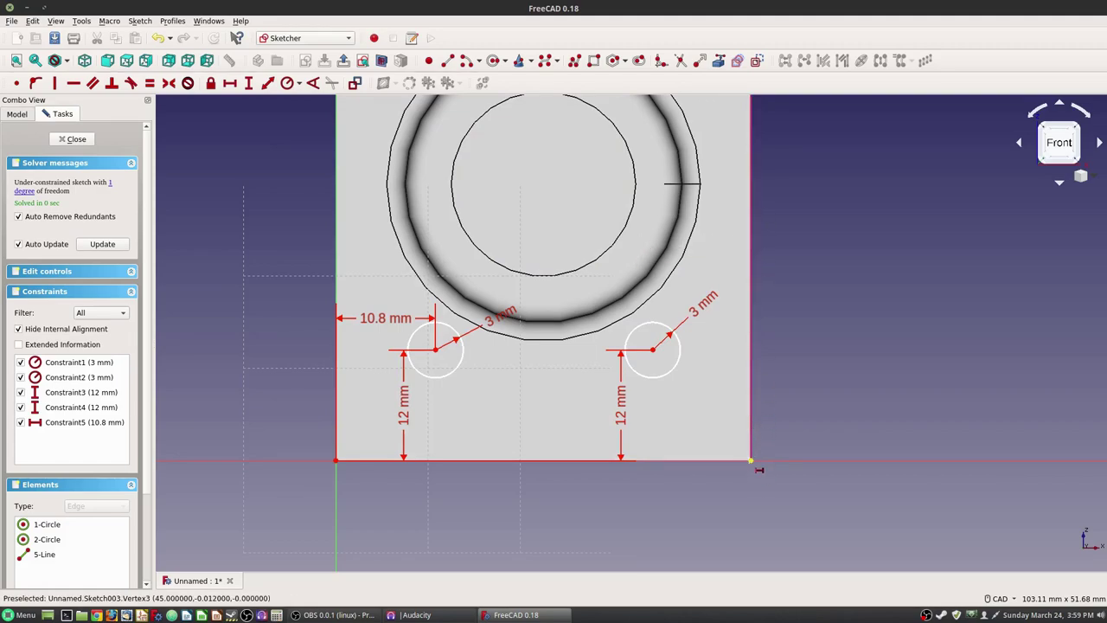
left_click(654, 350)
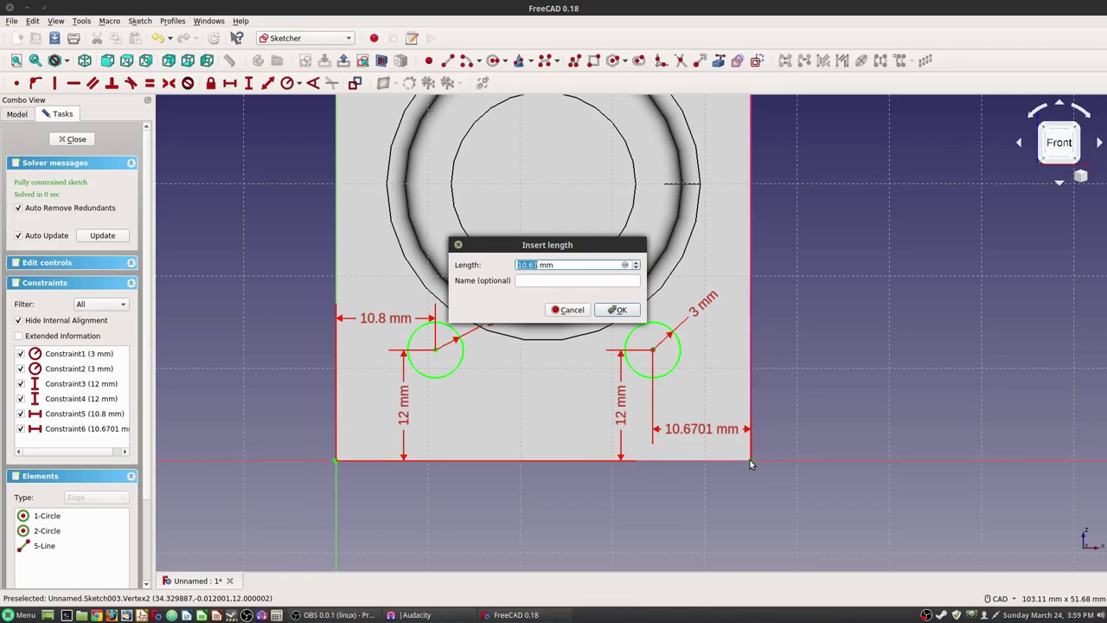
type("12")
key("Return")
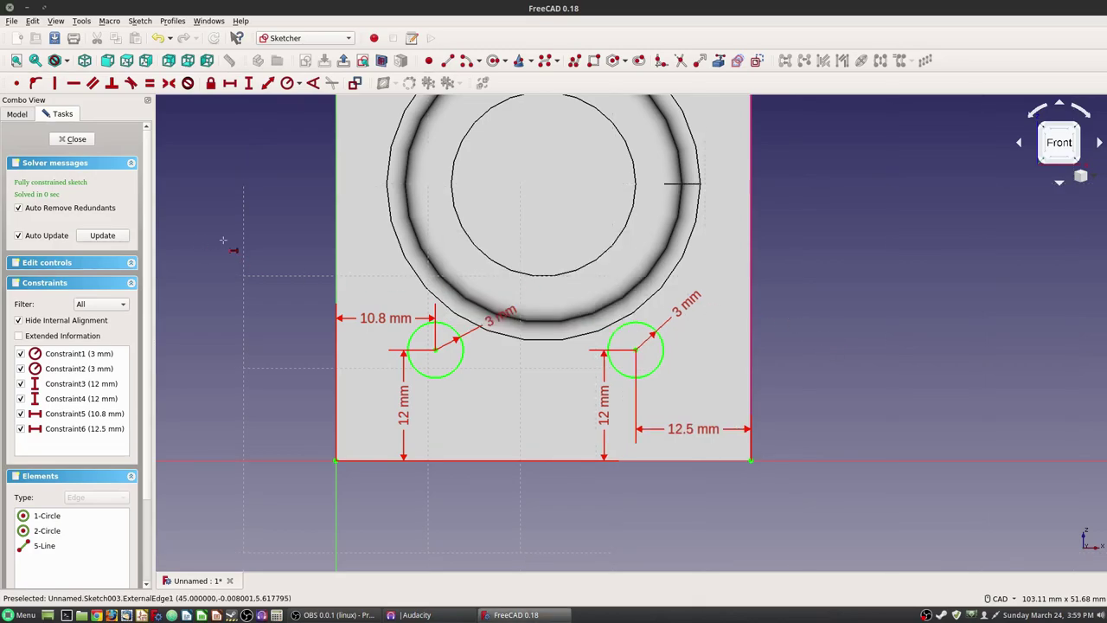
- Close the sketch and pocket the two circles 2 mm deep through the front wall
left_click(76, 139)
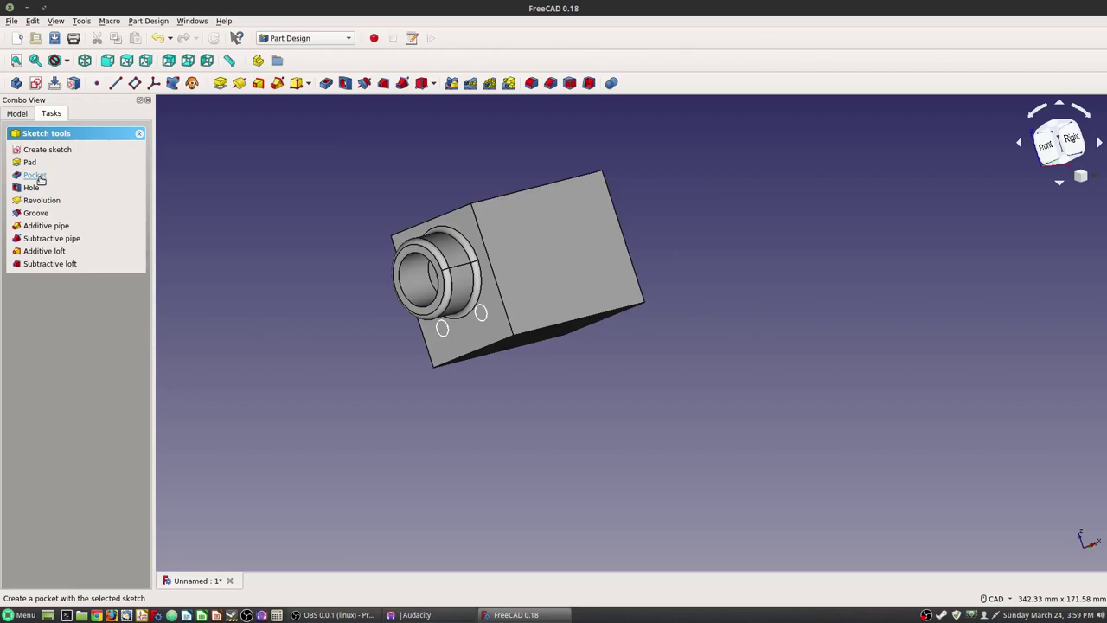
left_click(40, 179)
type("2")
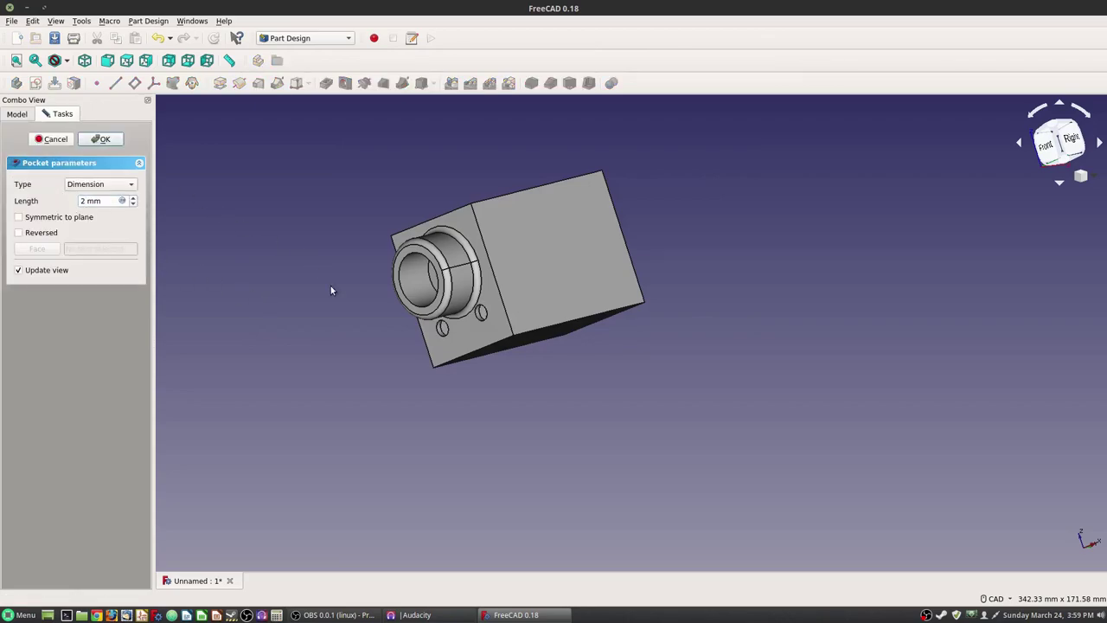
scroll(361, 309, "up", 3)
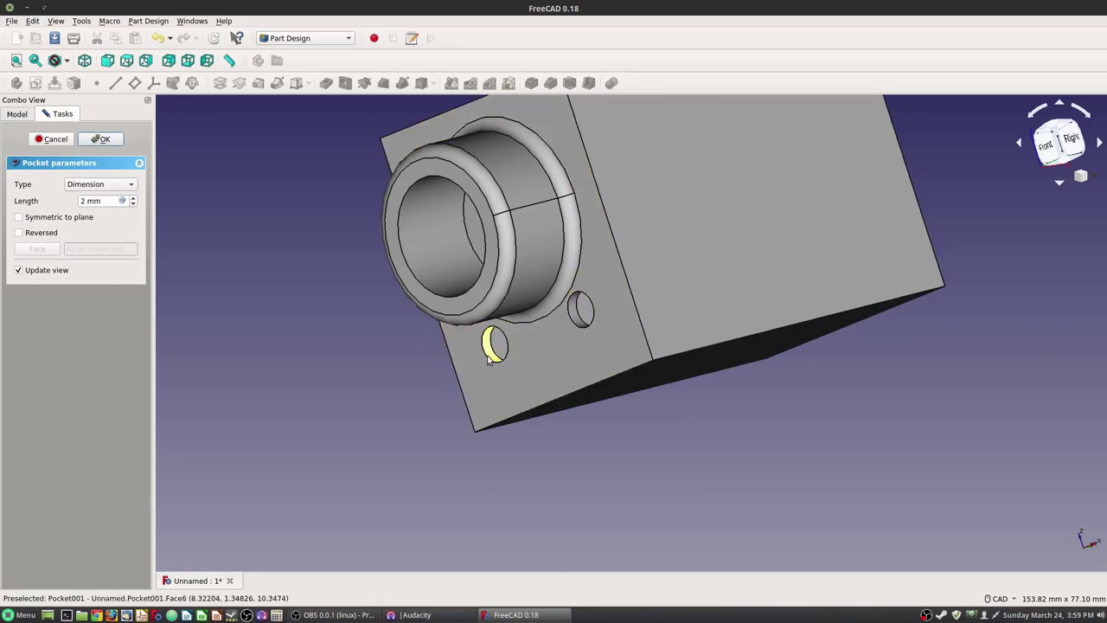
middle_click_drag(268, 267, 357, 249)
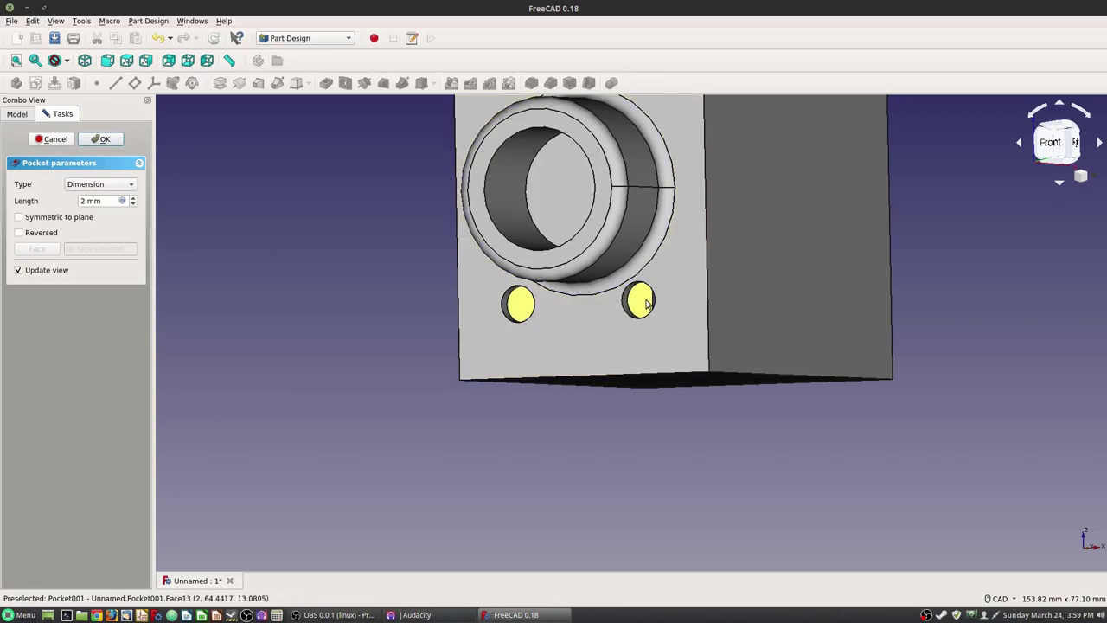
mouse_move(380, 310)
middle_mouse_down()
mouse_move(487, 312)
mouse_move(447, 277)
mouse_move(448, 314)
mouse_move(389, 301)
middle_mouse_up()
left_click(101, 139)
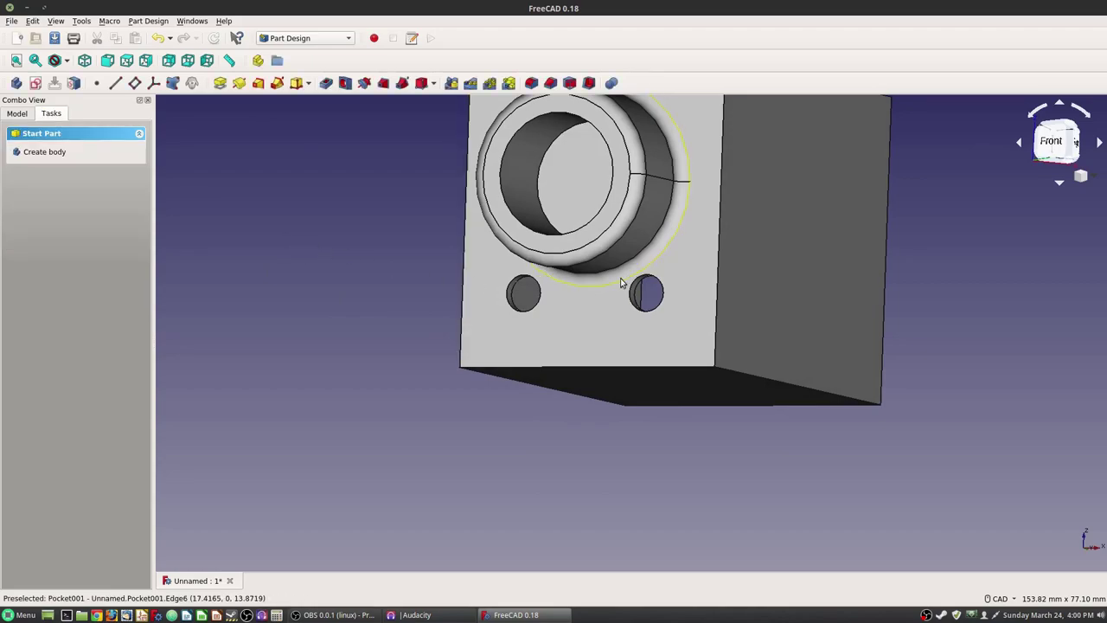
- Create a sketch on the box's rear rim face and reference the cavity's two side edges and bottom edge as external geometry
middle_click_drag(987, 238, 586, 264)
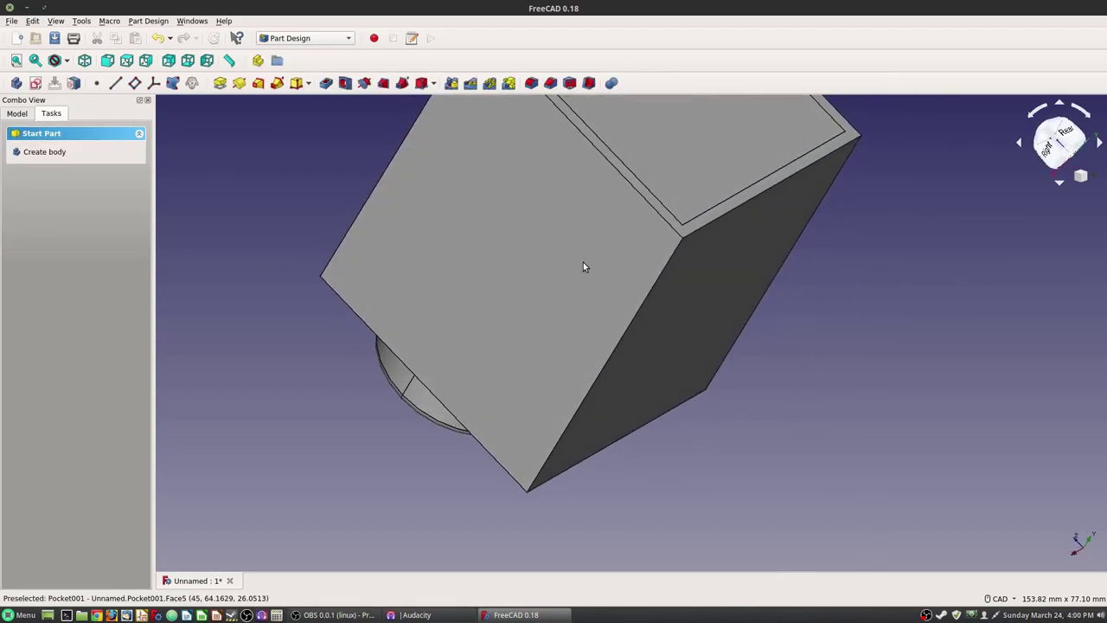
middle_click_drag(934, 190, 872, 294)
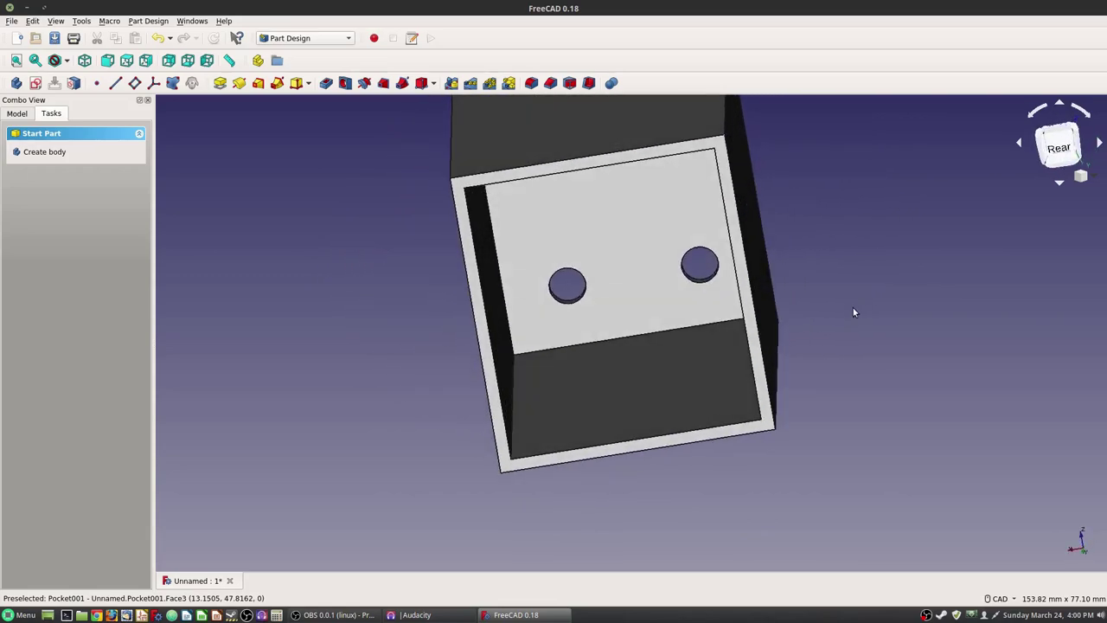
left_click(756, 362)
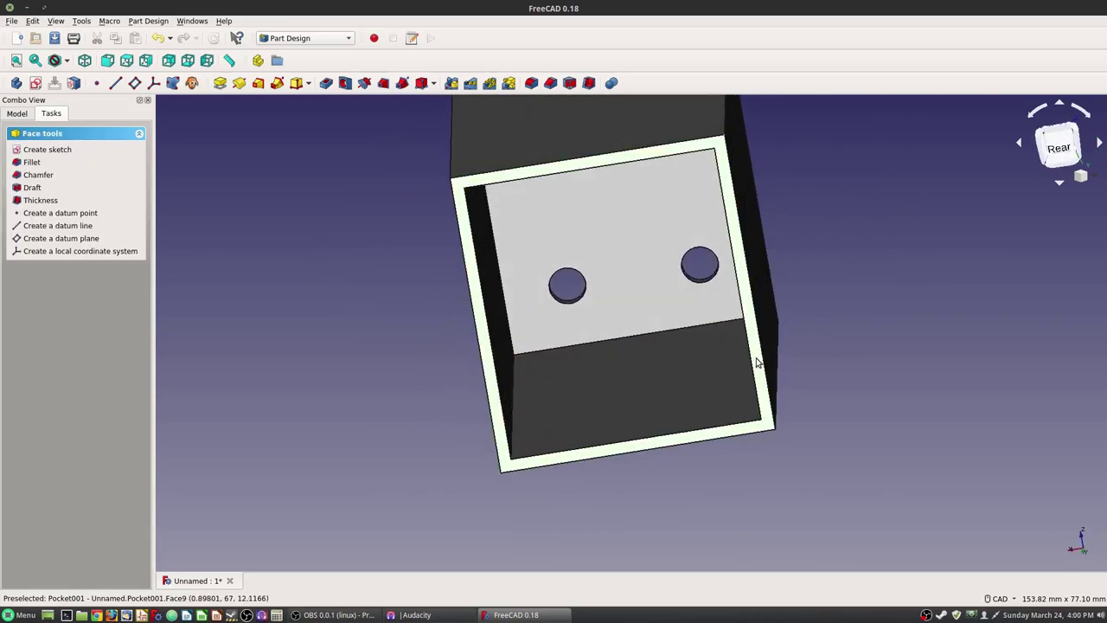
left_click(48, 149)
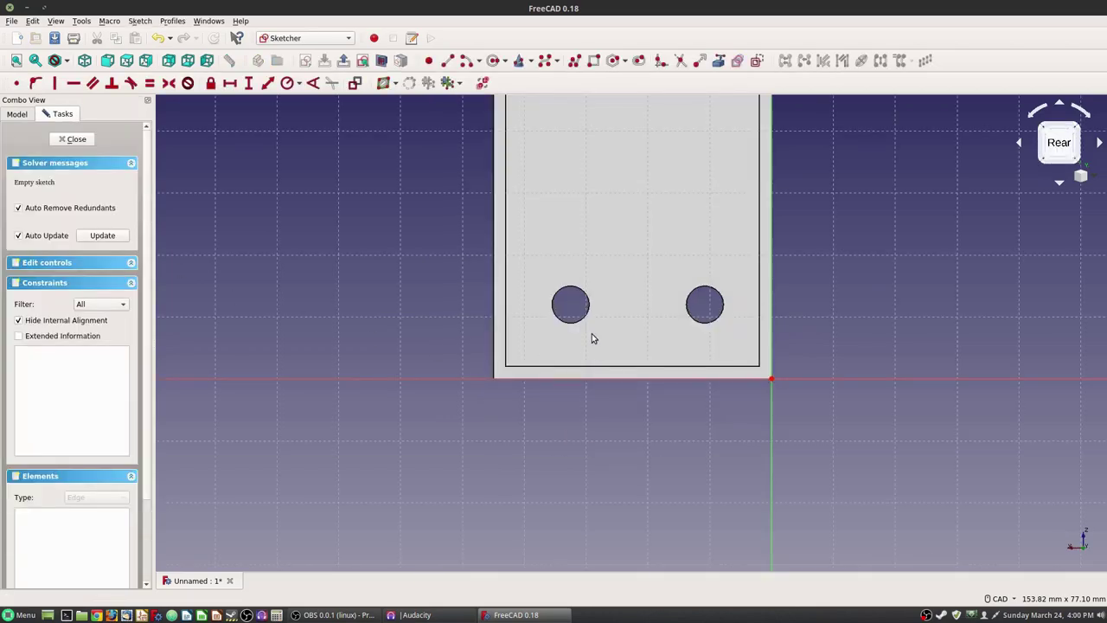
scroll(625, 303, "up", 2)
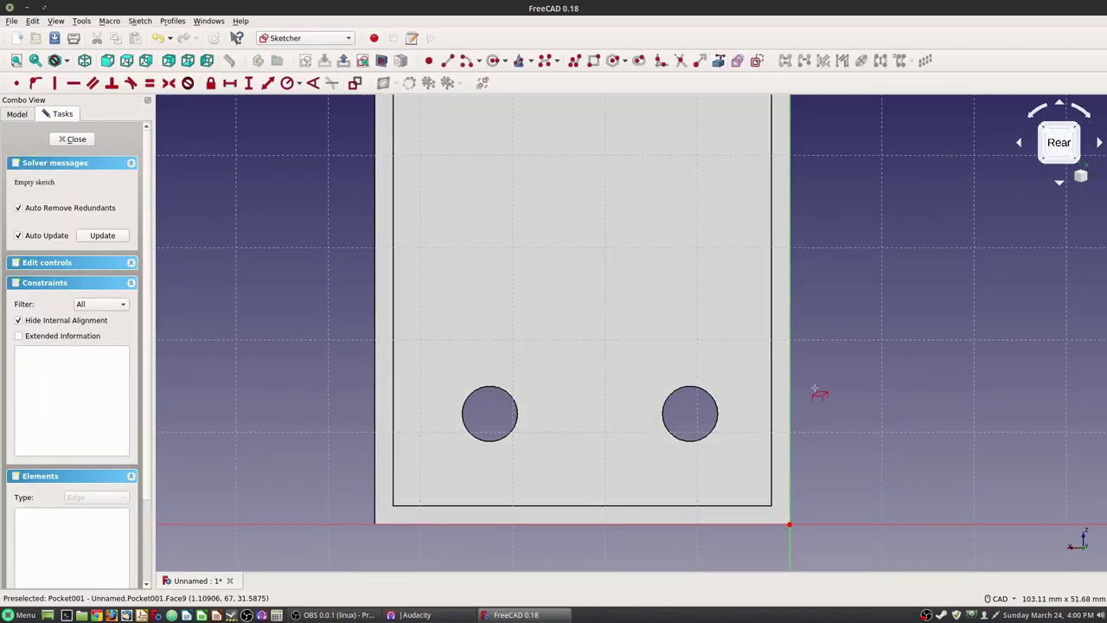
left_click(771, 408)
left_click(754, 506)
left_click(394, 429)
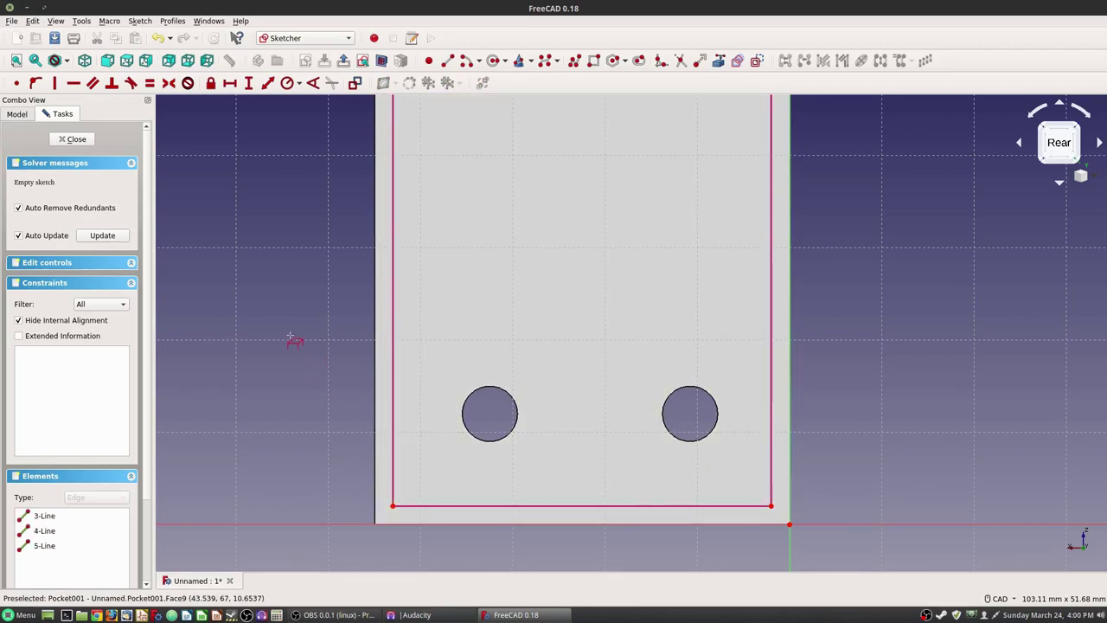
- Draw four small rectangles about 2 to 3 mm across inside the cavity outline, one above the other along each side wall
left_click(383, 83)
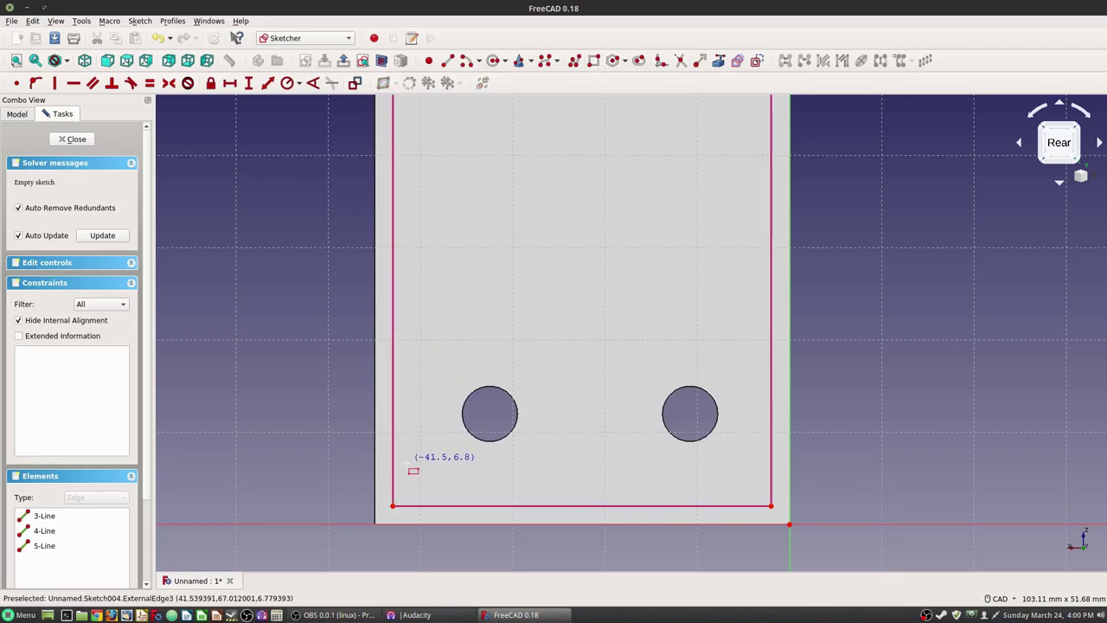
left_click(403, 489)
left_click(430, 461)
left_click(402, 389)
left_click(425, 409)
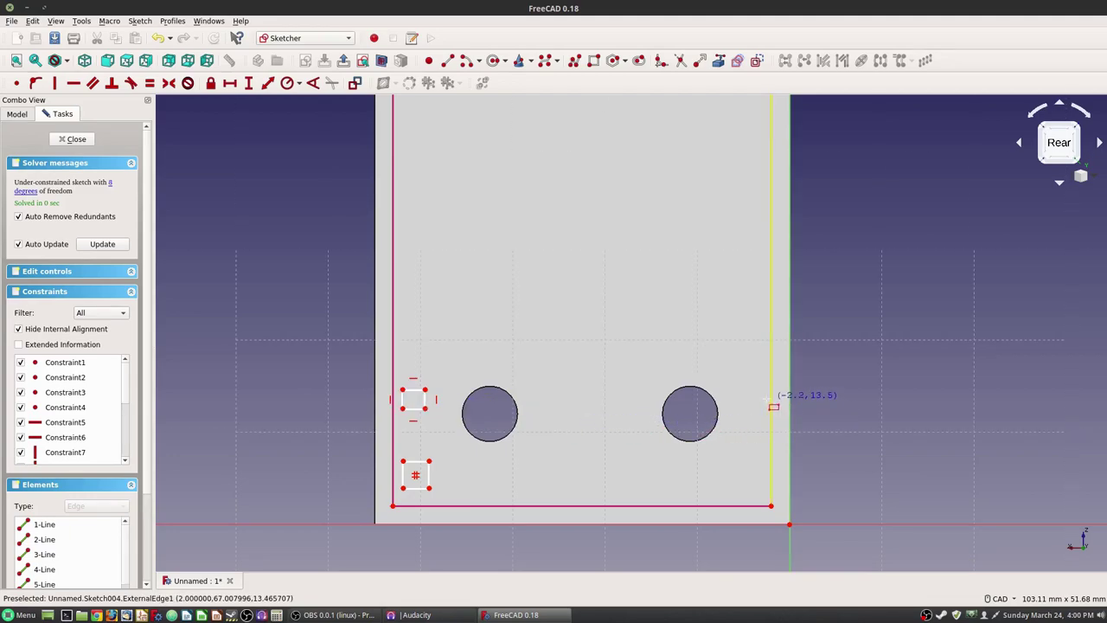
left_click(744, 390)
left_click(766, 408)
left_click(742, 478)
left_click(765, 499)
- Constrain the widths of all four small rectangles to 2 mm
left_click(415, 392)
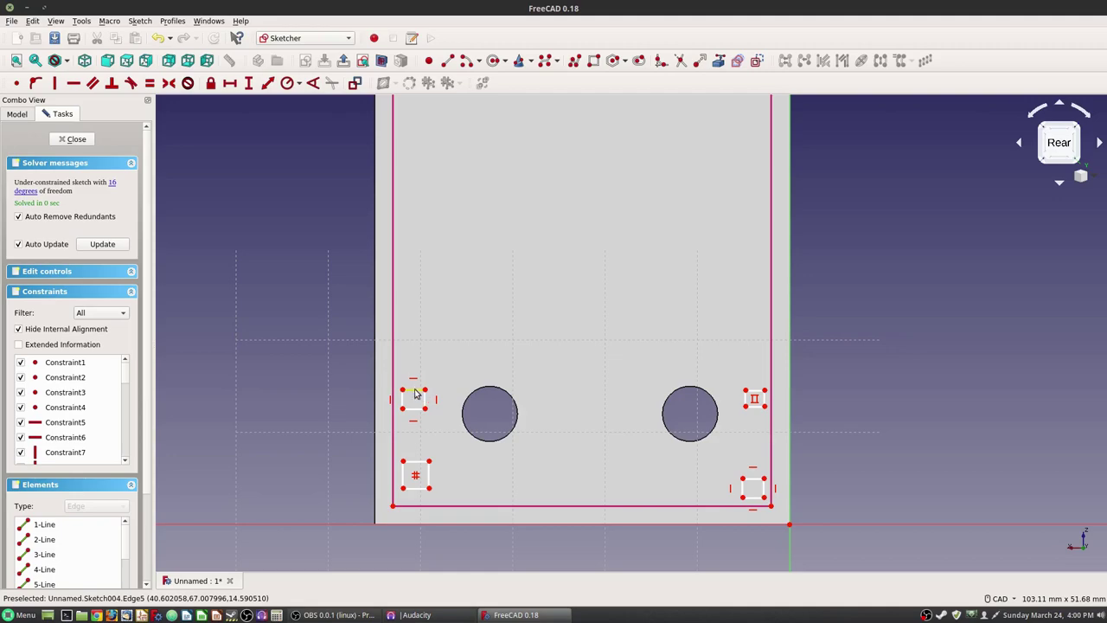
key("shift+h")
type("0")
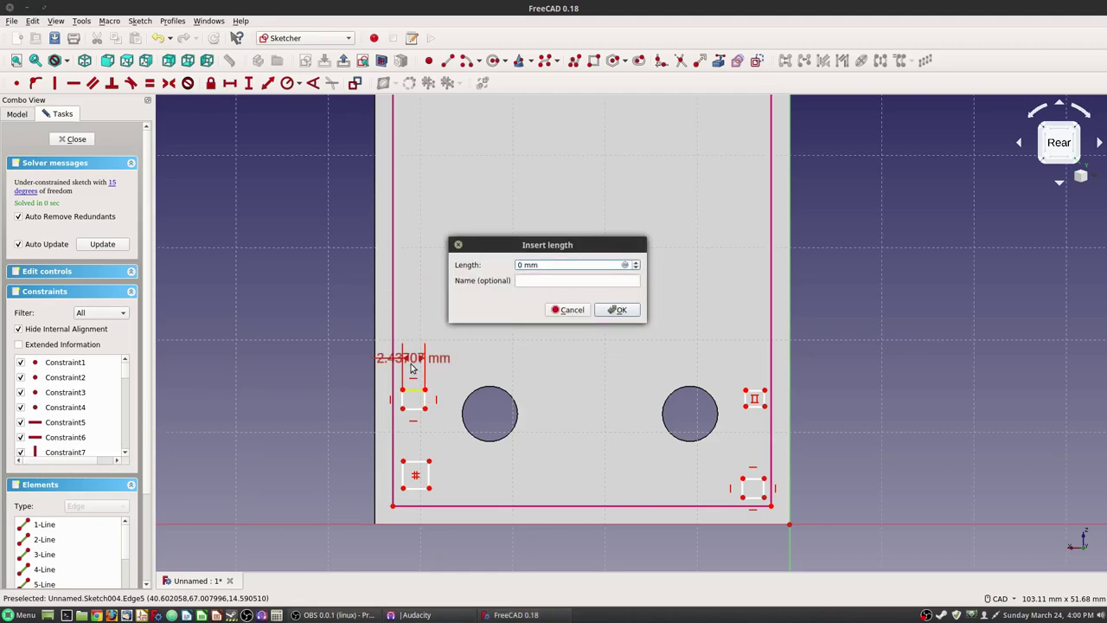
key("Return")
left_click(421, 462)
type("2")
key("Return")
left_click(754, 390)
type("2")
key("Return")
left_click(751, 475)
type("2")
left_click(619, 314)
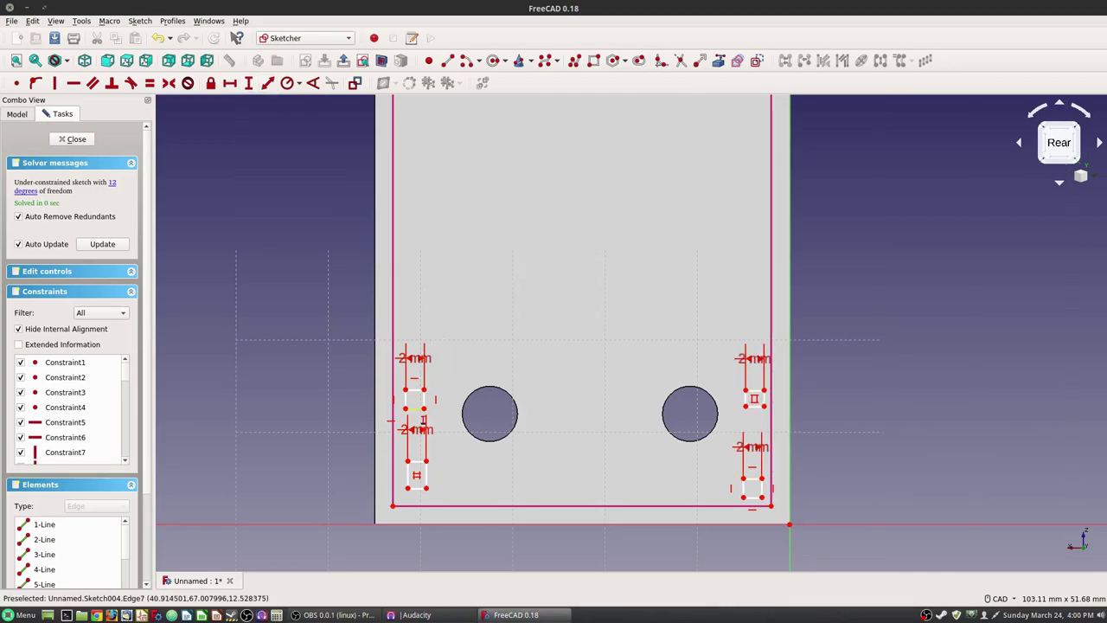
- Constrain the heights of the two upper rectangles to 2 mm
left_click(424, 398)
type("2")
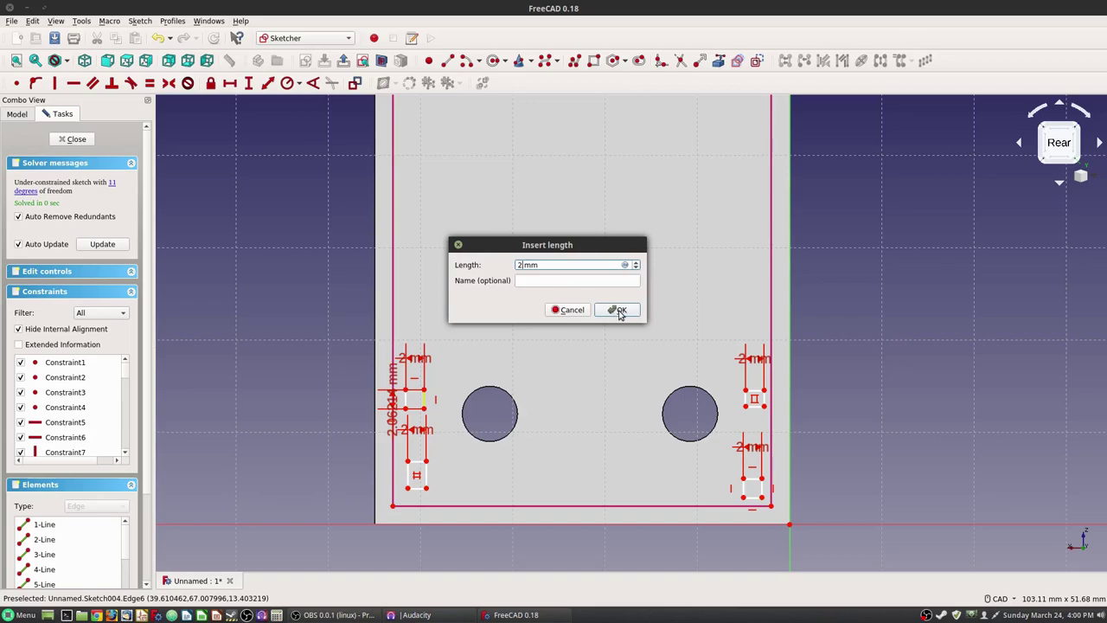
left_click(617, 309)
left_click(754, 404)
type("2")
left_click(618, 310)
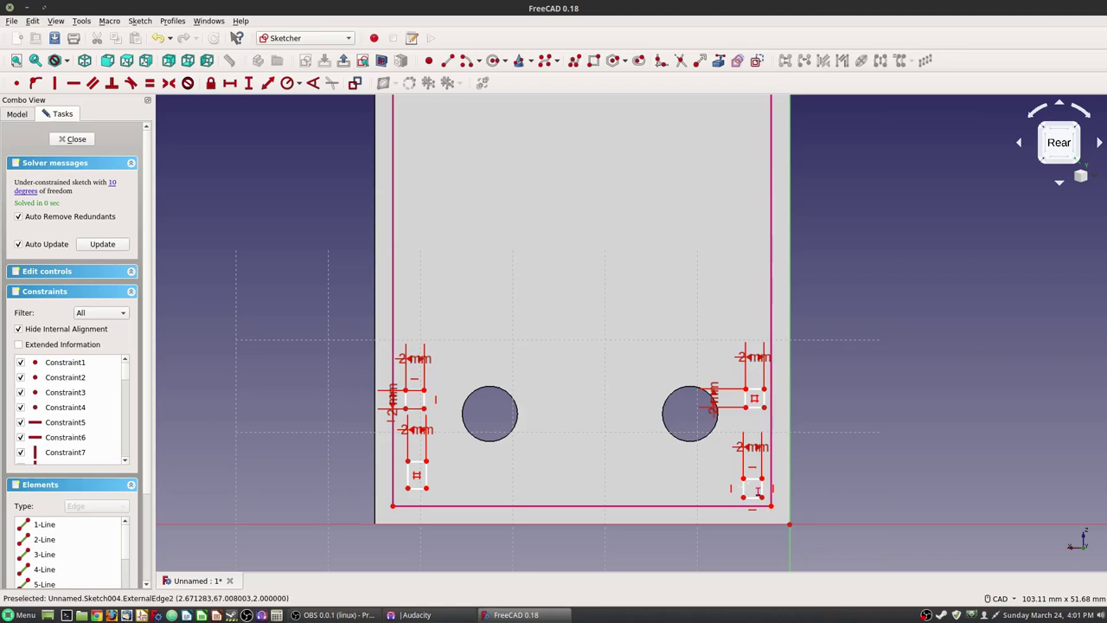
- Constrain the heights of the two lower rectangles to 5 mm
left_click(744, 489)
type("5")
left_click(621, 310)
left_click(426, 476)
type("5")
left_click(620, 310)
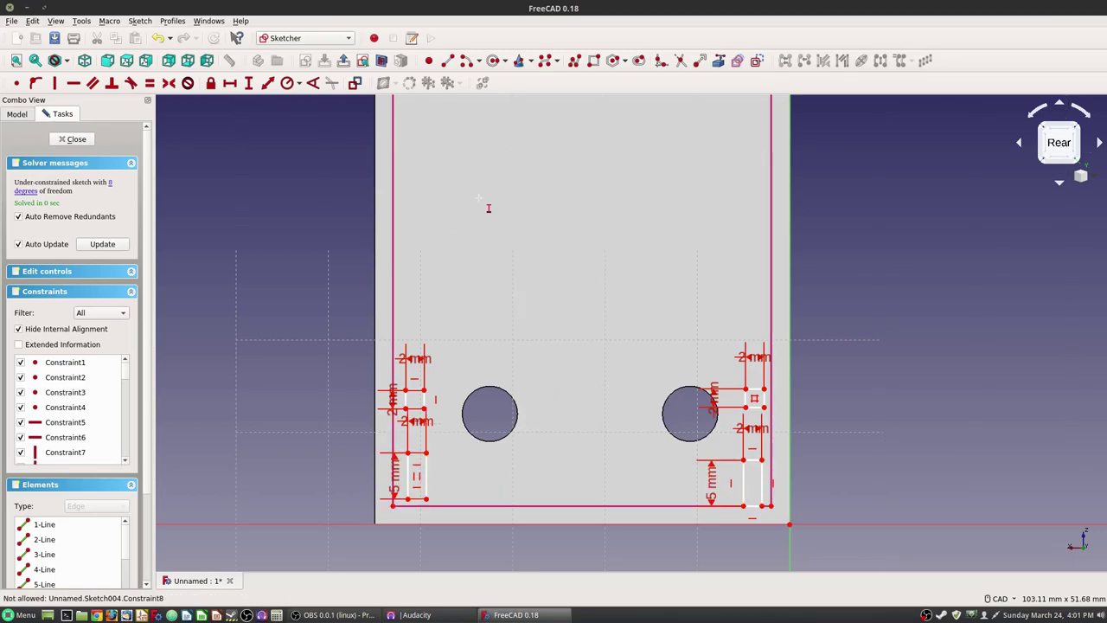
- Make the lower rectangles' outer bottom corners coincident with the cavity outline's two bottom corners
left_click(16, 84)
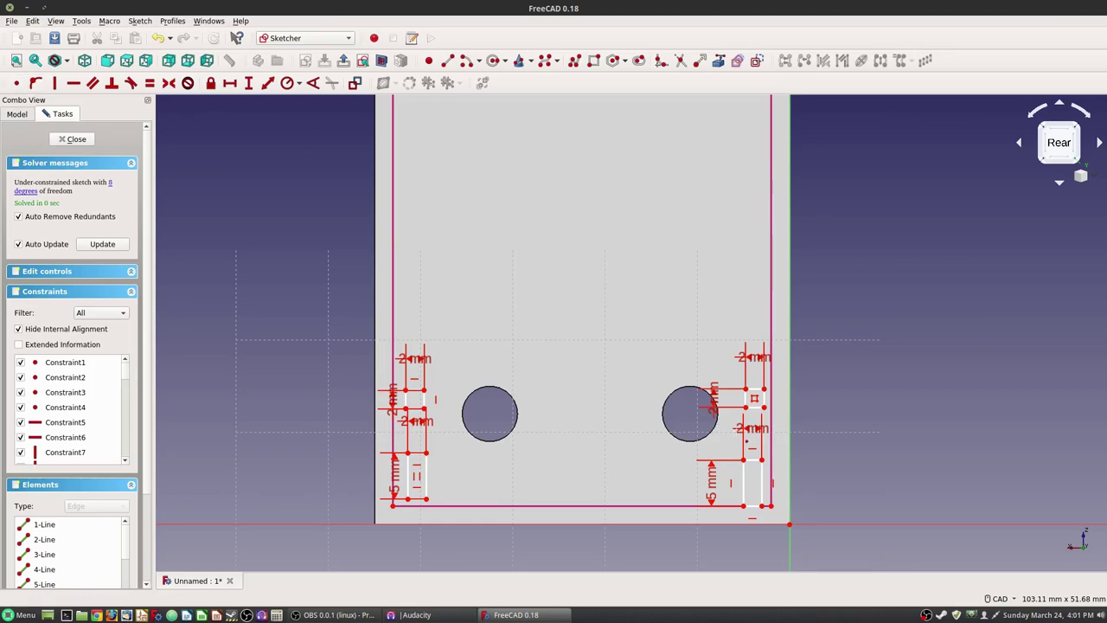
scroll(783, 511, "up", 5)
left_click(642, 468)
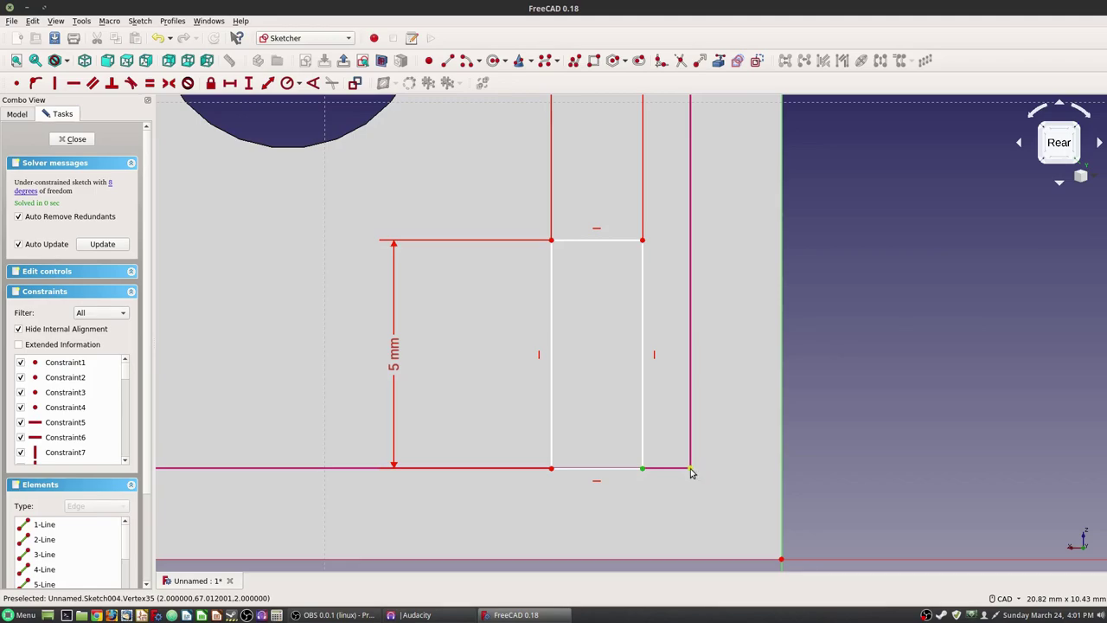
left_click(690, 469)
scroll(610, 457, "down", 4)
middle_click_drag(416, 443, 751, 362)
middle_click_drag(523, 383, 703, 445)
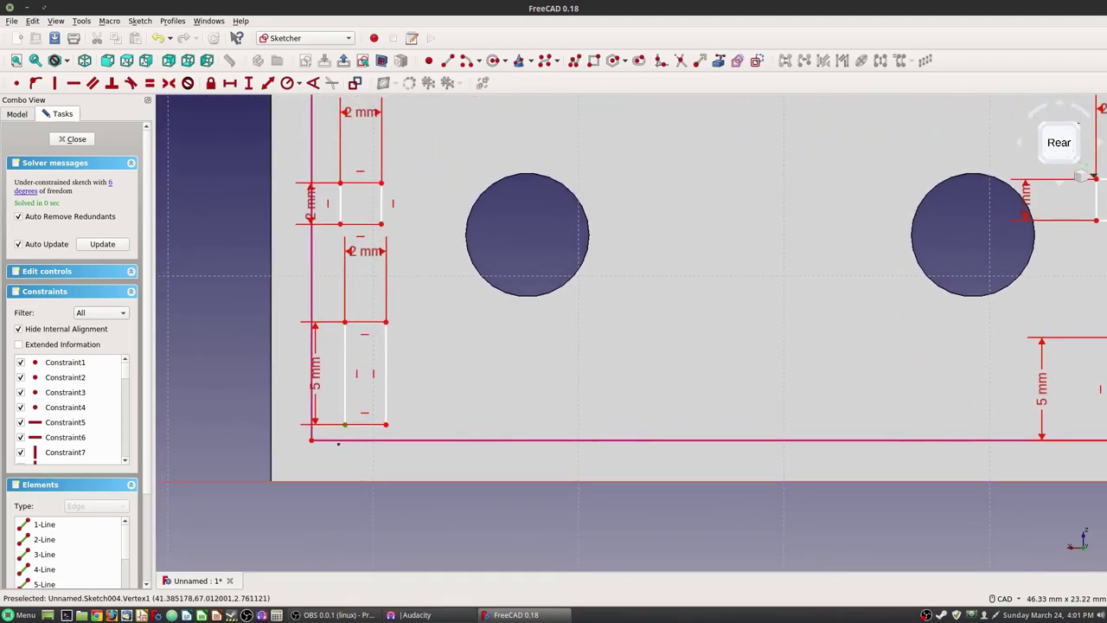
left_click(312, 439)
mouse_move(557, 381)
middle_mouse_down()
mouse_move(536, 417)
mouse_move(524, 404)
mouse_move(607, 422)
middle_mouse_up()
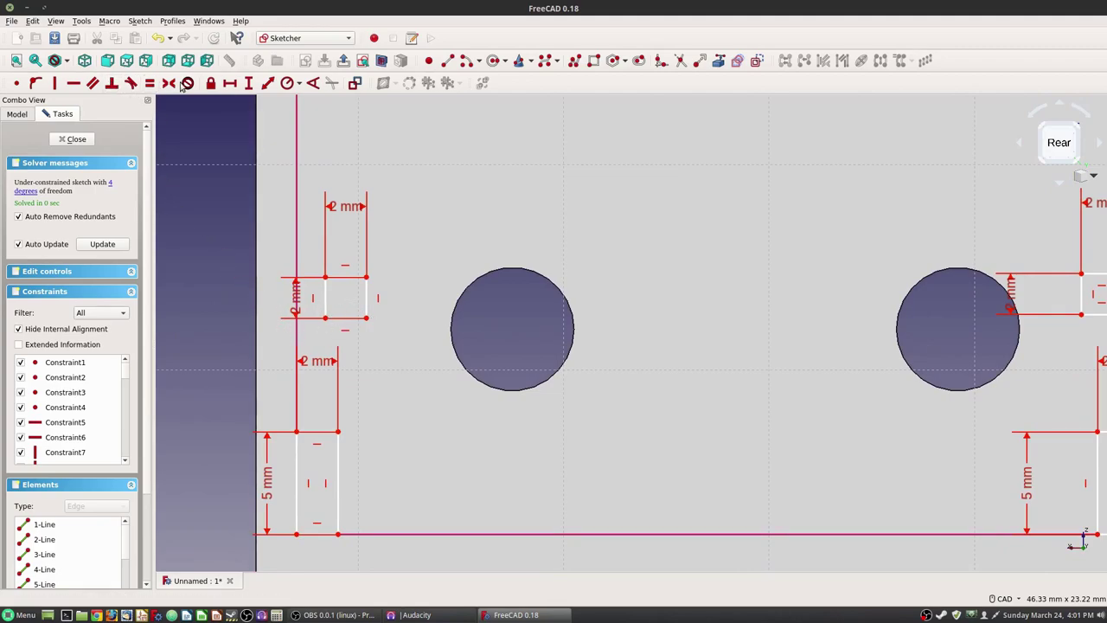
- Align both upper small rectangles with the cavity's side walls using 0 mm horizontal distances to the lower rectangles' outer corners
left_click(231, 84)
left_click(325, 318)
left_click(296, 535)
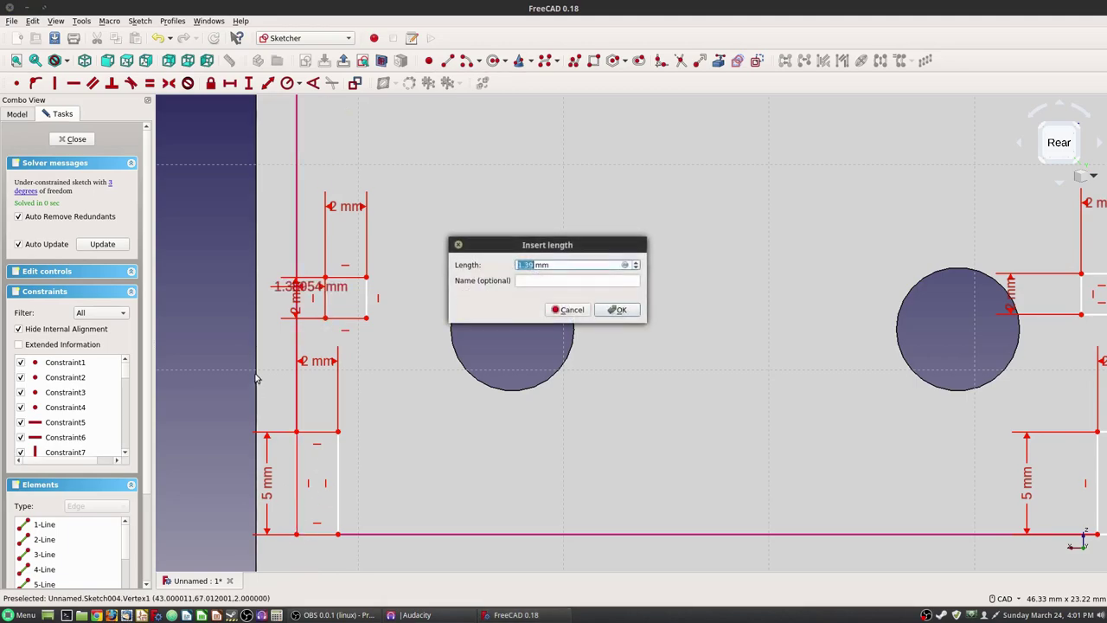
type("0")
key("Return")
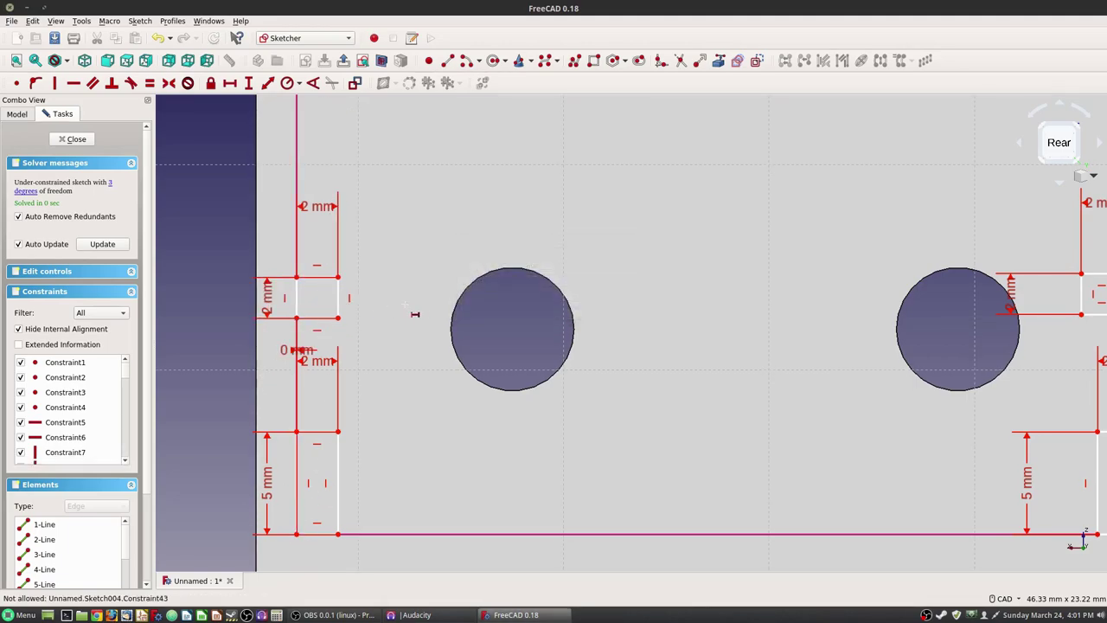
middle_click_drag(690, 324, 387, 319)
left_click(820, 309)
left_click(835, 528)
type("0.80")
key("Return")
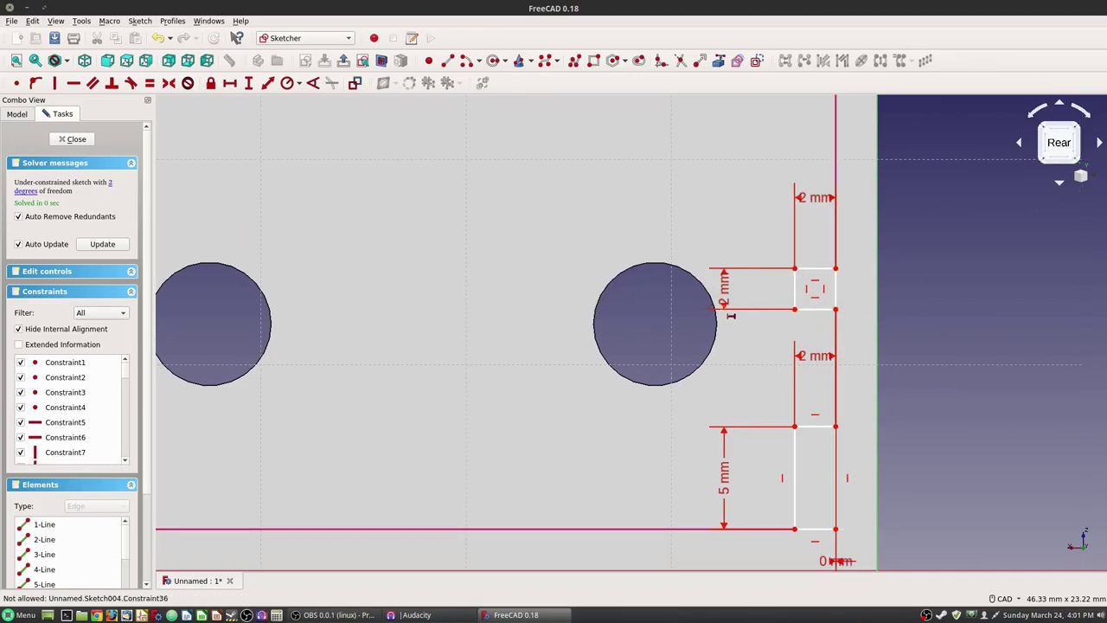
- Constrain the vertical gap between the upper and lower small rectangles to 2 mm on both sides of the cavity
left_click(248, 82)
left_click(808, 319)
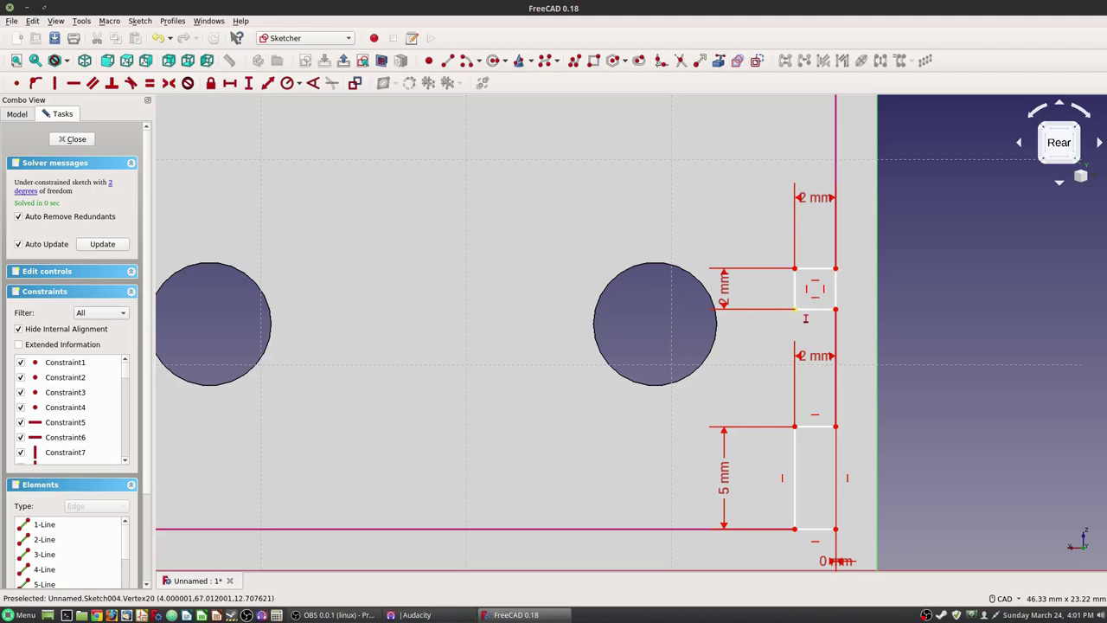
left_click(796, 427)
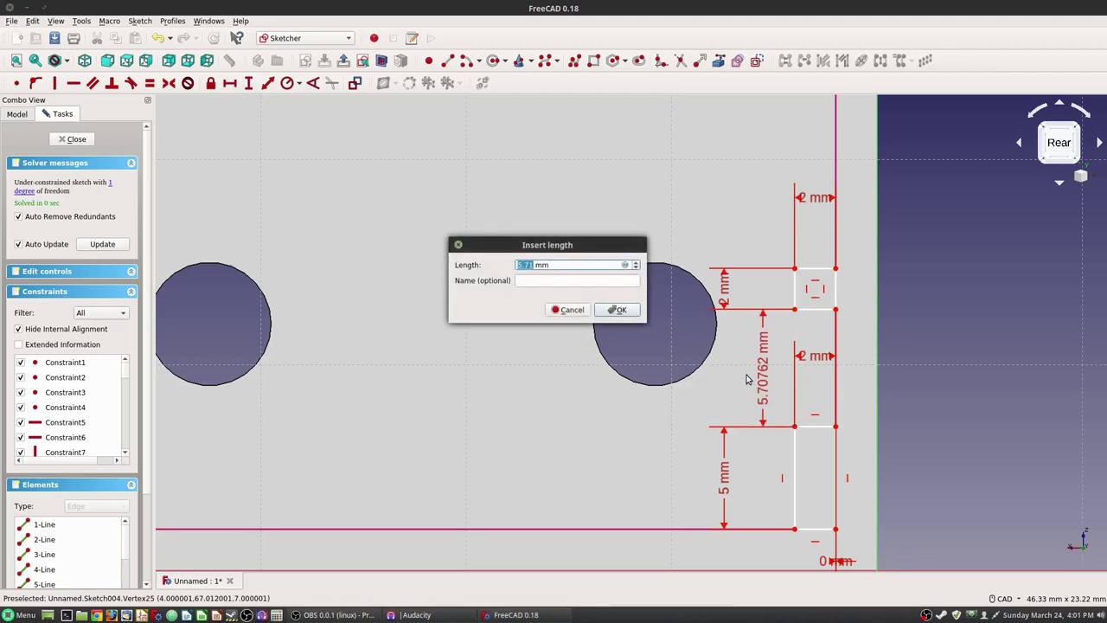
type("0")
key("Return")
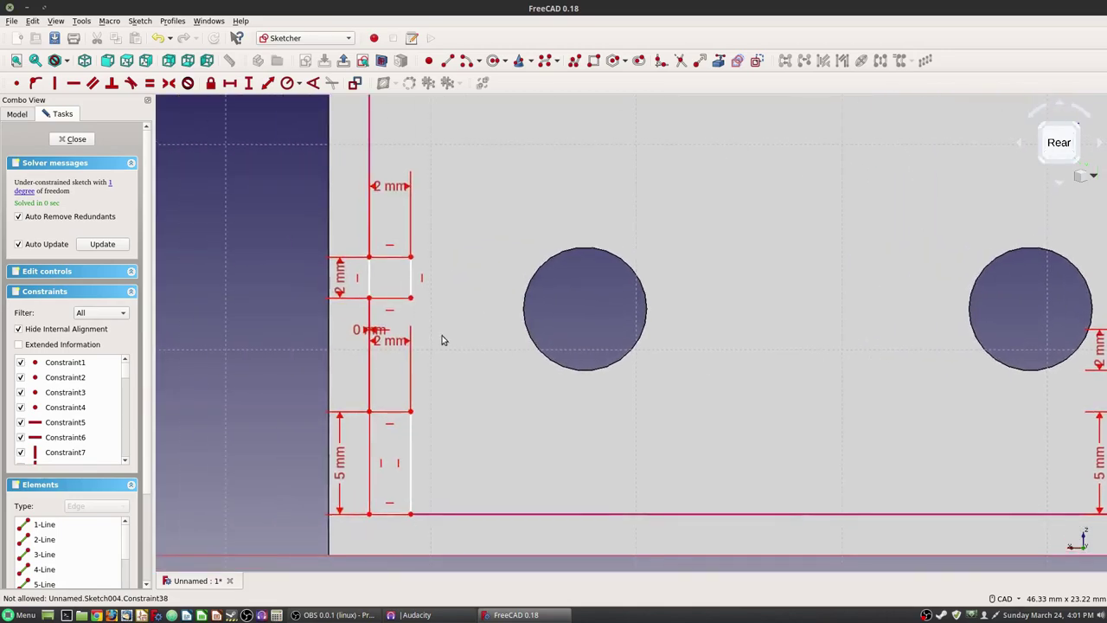
left_click(370, 307)
key("Return")
right_click(264, 297)
double_click(382, 369)
type("2")
key("Return")
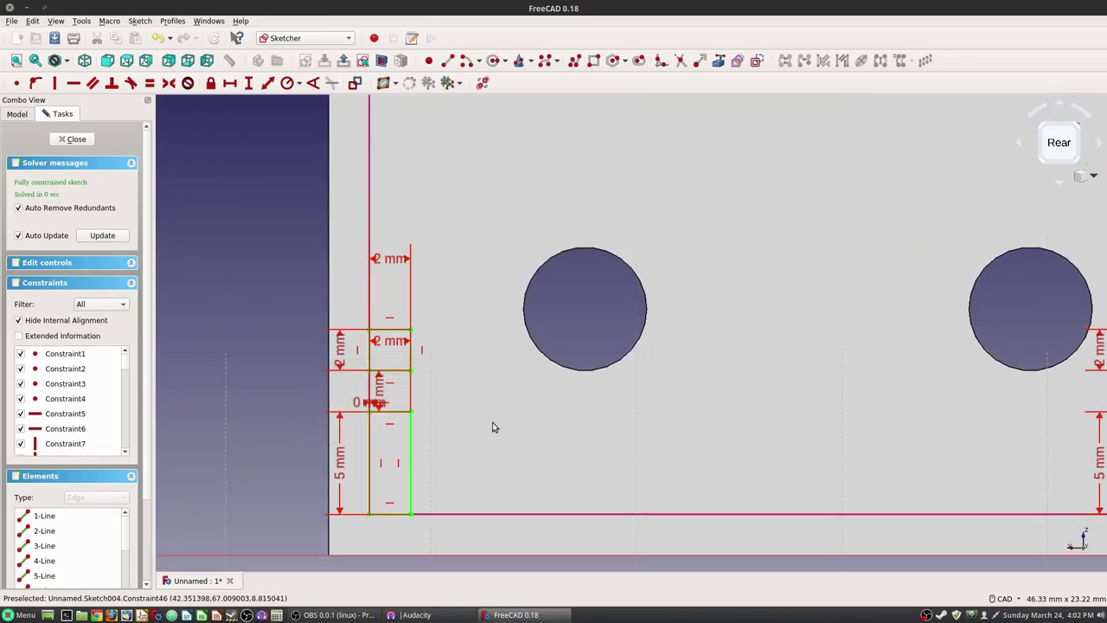
- Close the support sketch and pad its four rectangles in the reversed direction, into the box
scroll(435, 402, "down", 2)
middle_click_drag(580, 395, 511, 404)
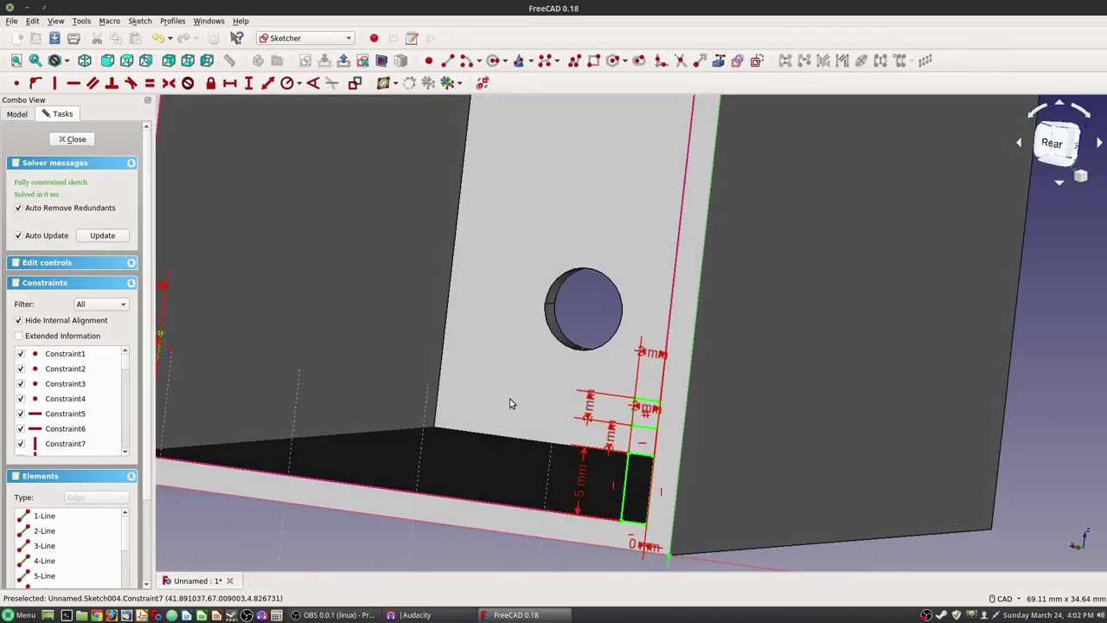
middle_click_drag(437, 420, 270, 363)
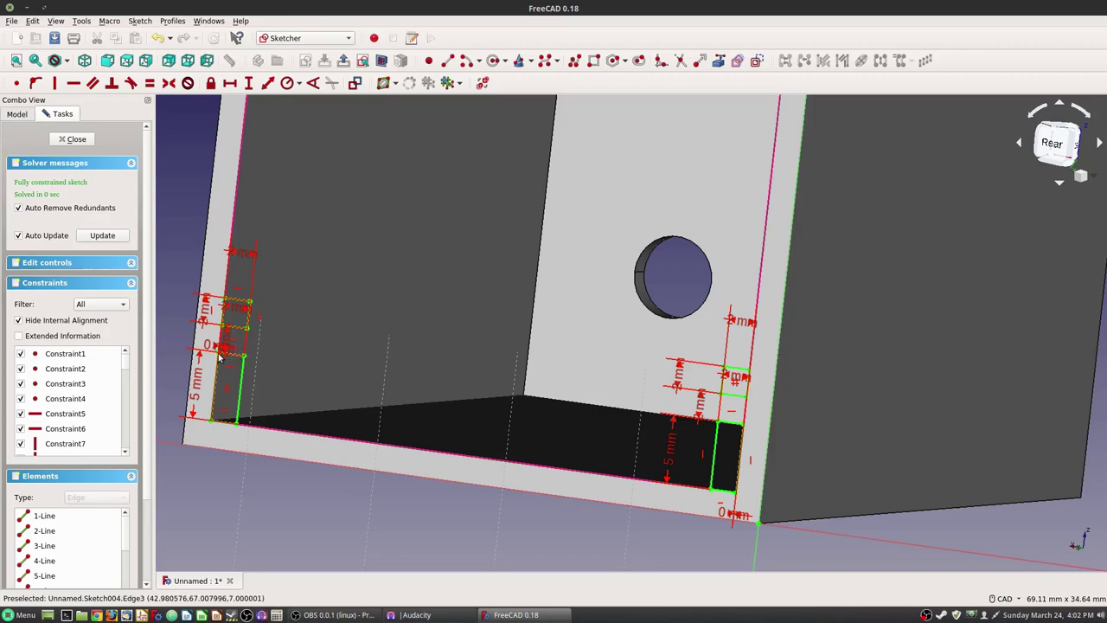
left_click(75, 140)
left_click(114, 164)
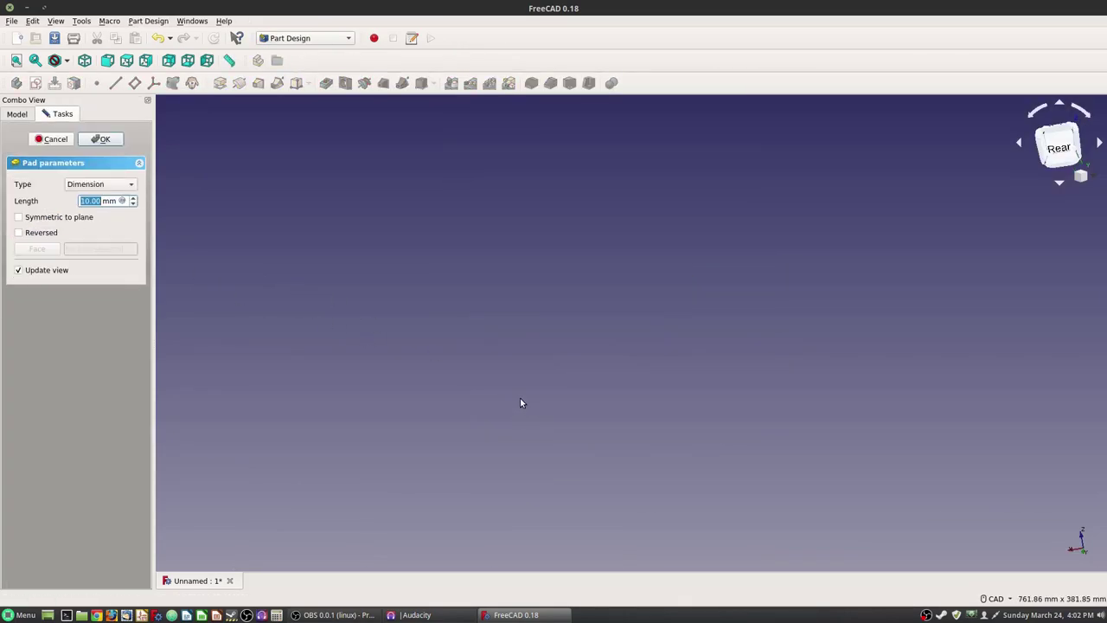
left_click(20, 232)
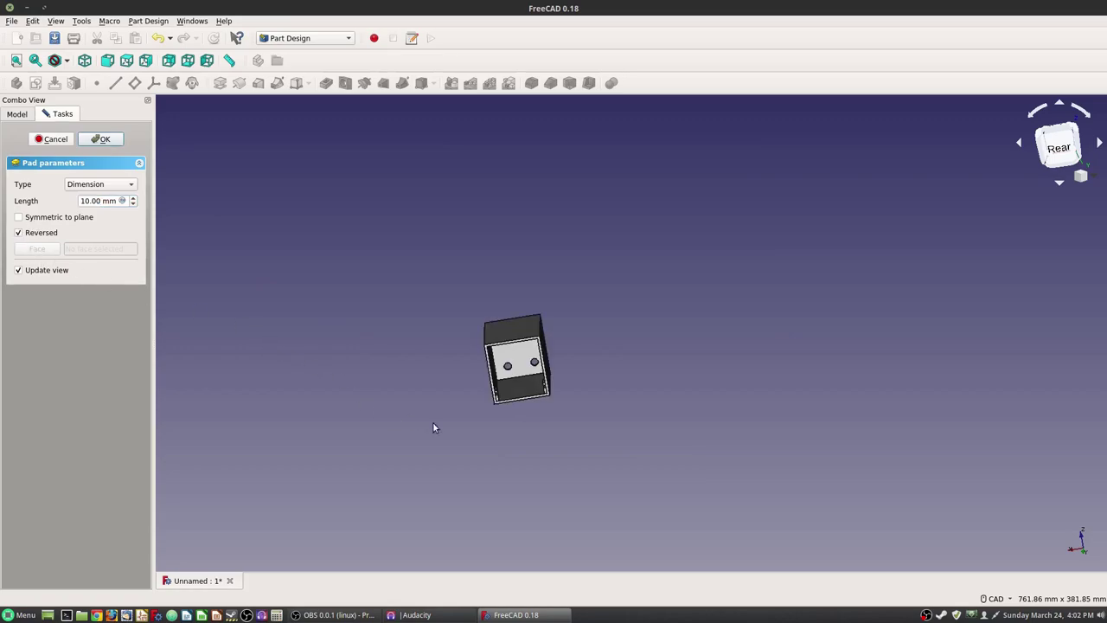
scroll(477, 369, "up", 5)
scroll(454, 346, "up", 4)
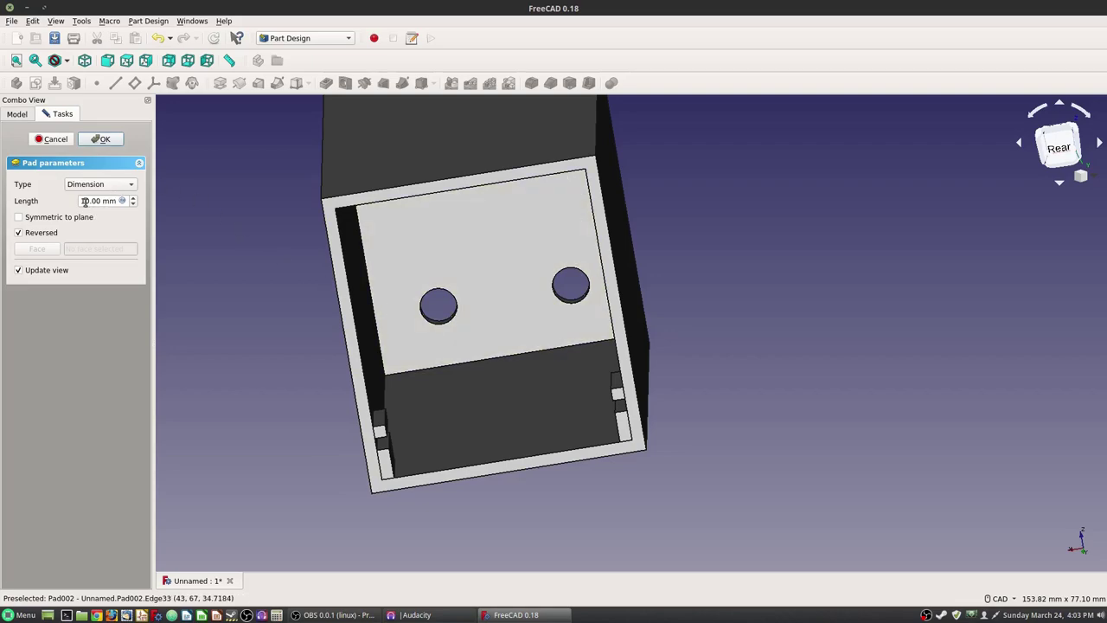
- Set the support pad's length to 65 mm and accept it
left_click_drag(86, 200, 67, 196)
type("98")
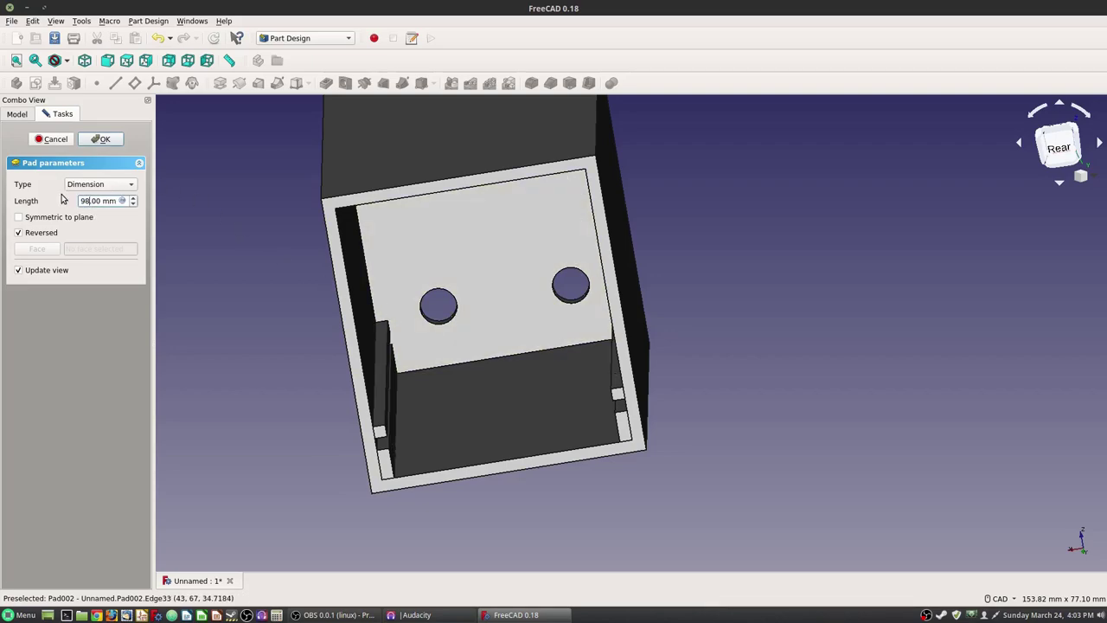
key("BackSpace")
key("BackSpace")
type("65")
key("Return")
- Examine the padded wall supports through the box's open rear and the boss and holes on its front
middle_click_drag(289, 215, 210, 168)
middle_click_drag(536, 245, 410, 366)
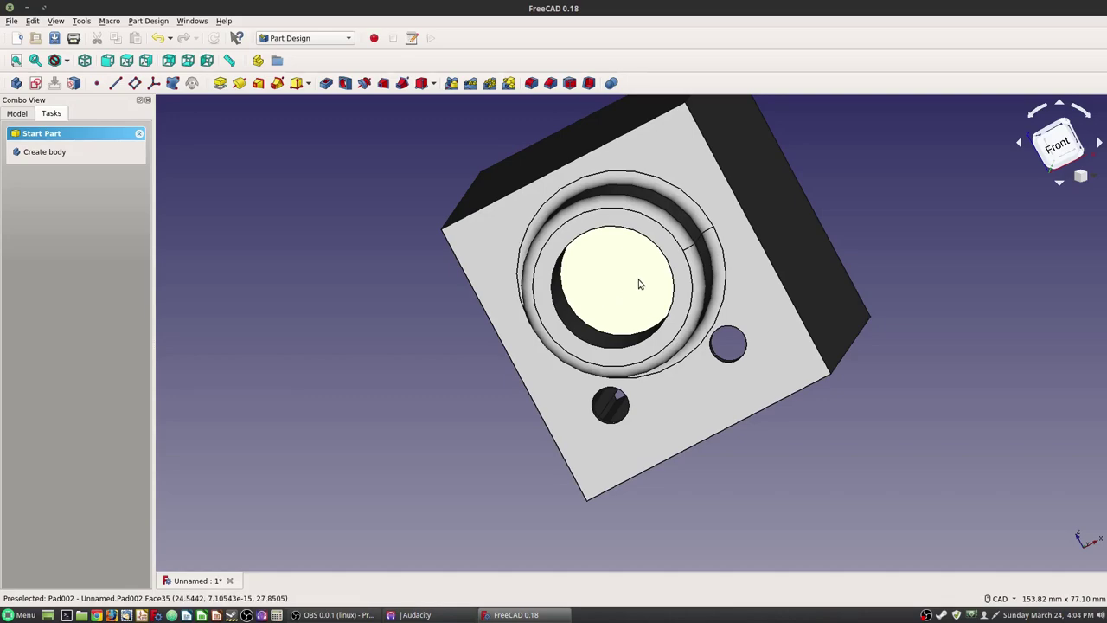
middle_click_drag(845, 208, 551, 386)
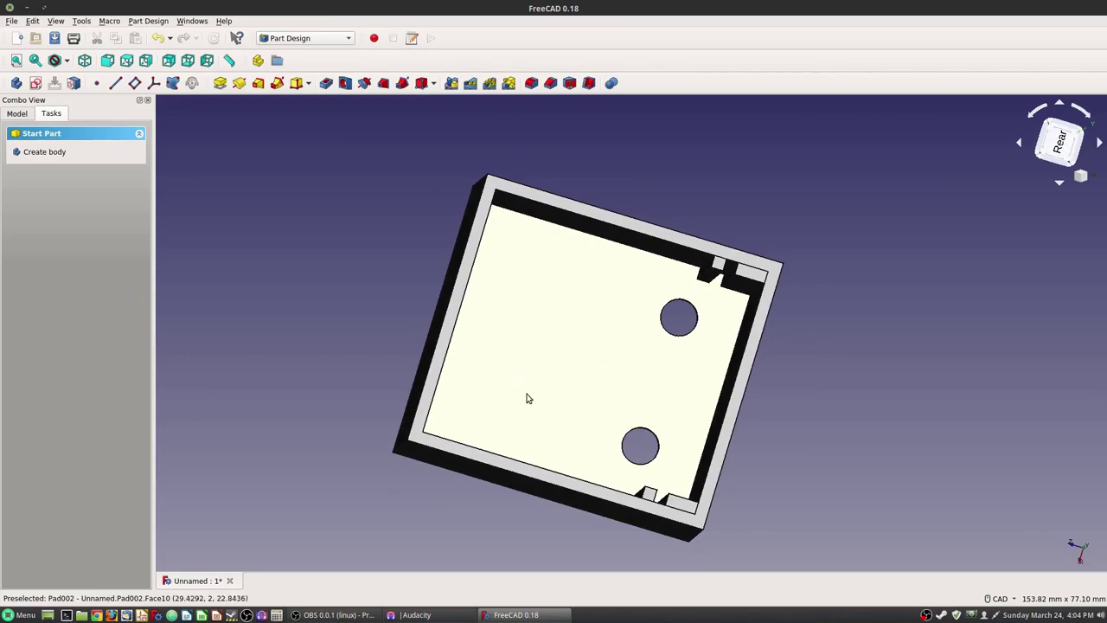
middle_click_drag(334, 371, 660, 250)
middle_click_drag(324, 288, 406, 320)
middle_click_drag(1029, 294, 853, 265)
middle_click_drag(917, 235, 895, 322)
- Create a sketch on the box's rear rim face and reference the cavity's top and two side edges as external geometry
left_click(715, 330)
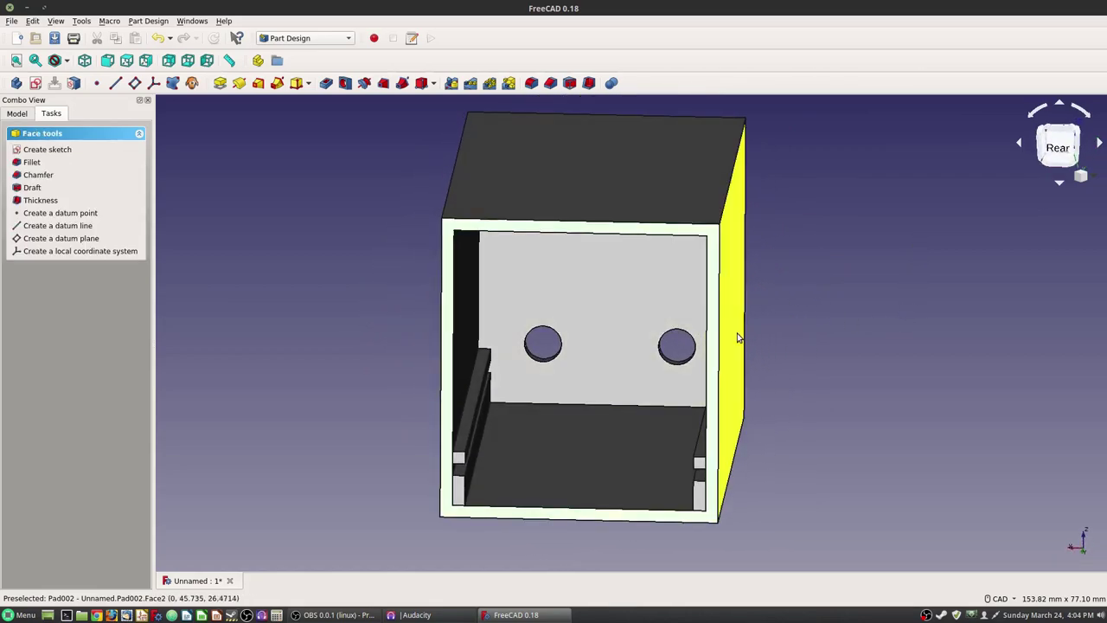
left_click(48, 150)
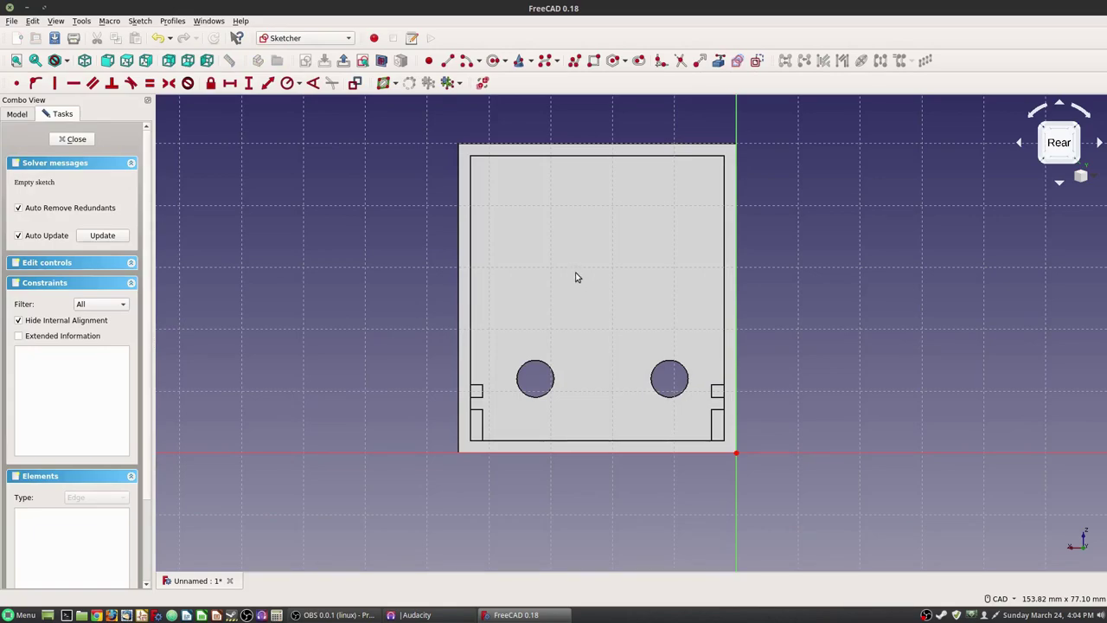
scroll(559, 369, "up", 3)
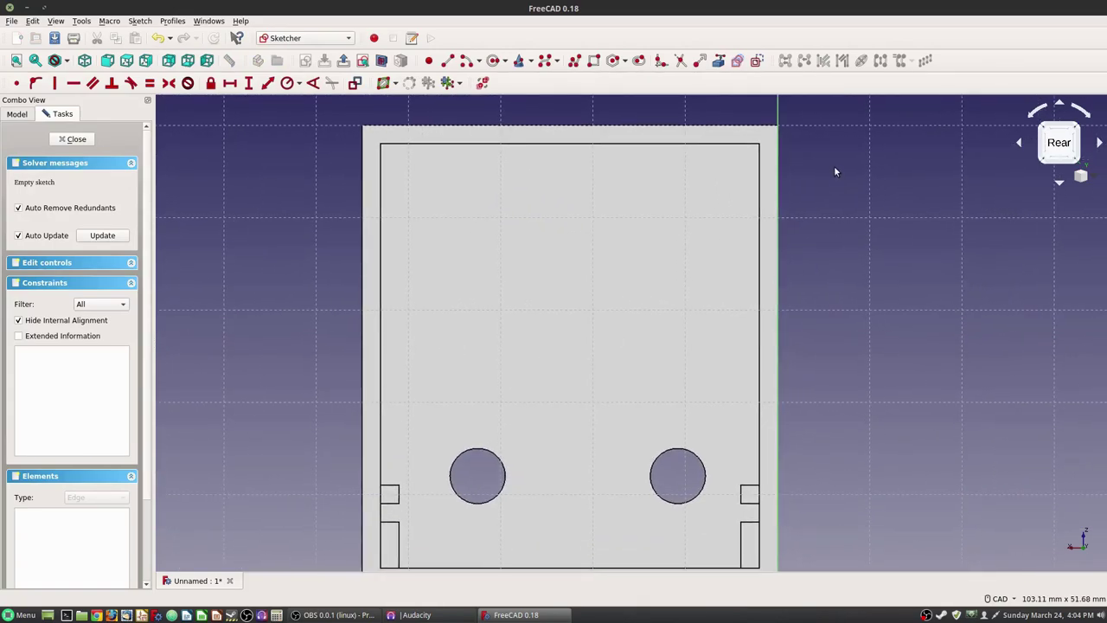
left_click(719, 61)
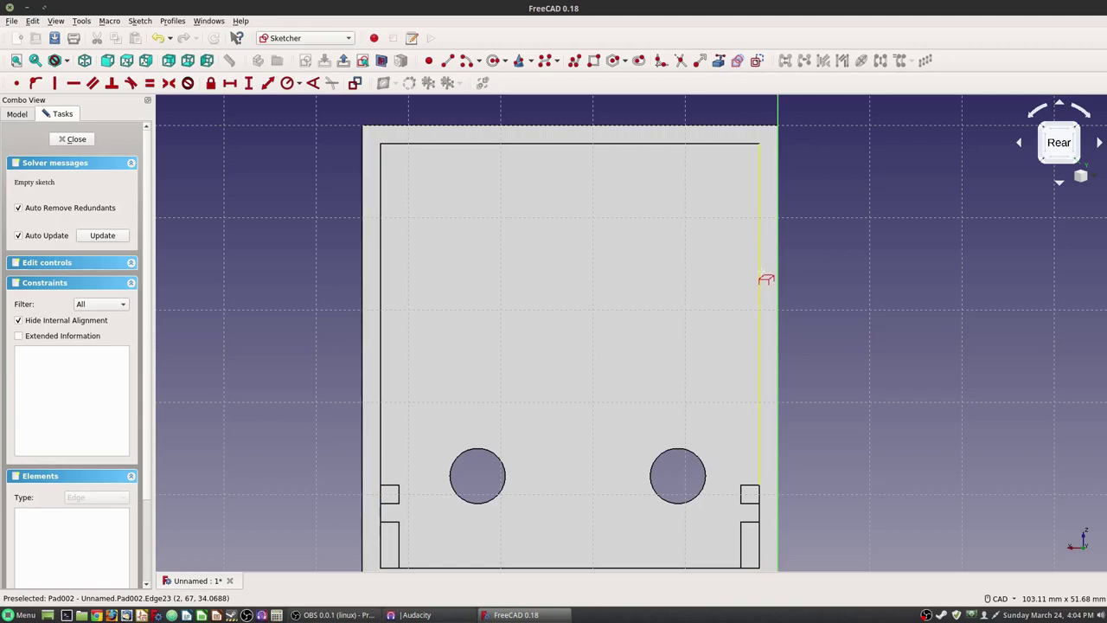
left_click(760, 277)
left_click(744, 144)
left_click(381, 260)
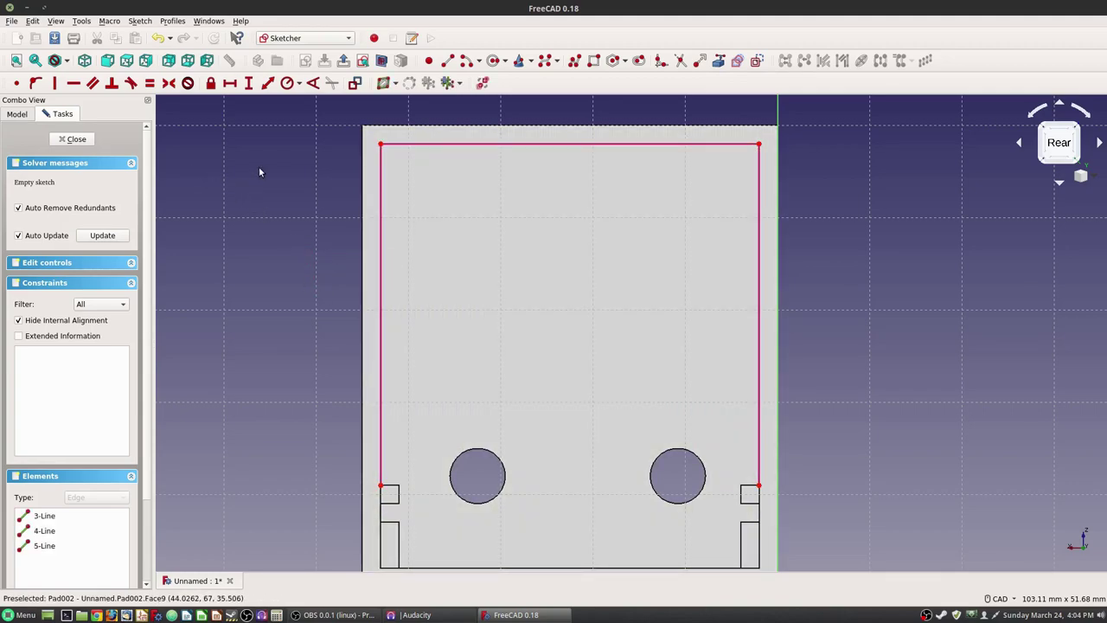
- Sketch two tall rectangles near the cavity's side walls and one wide rectangle between them near the top
left_click(594, 60)
left_click(394, 166)
left_click(445, 379)
left_click(493, 169)
left_click(597, 202)
left_click(694, 168)
left_click(739, 390)
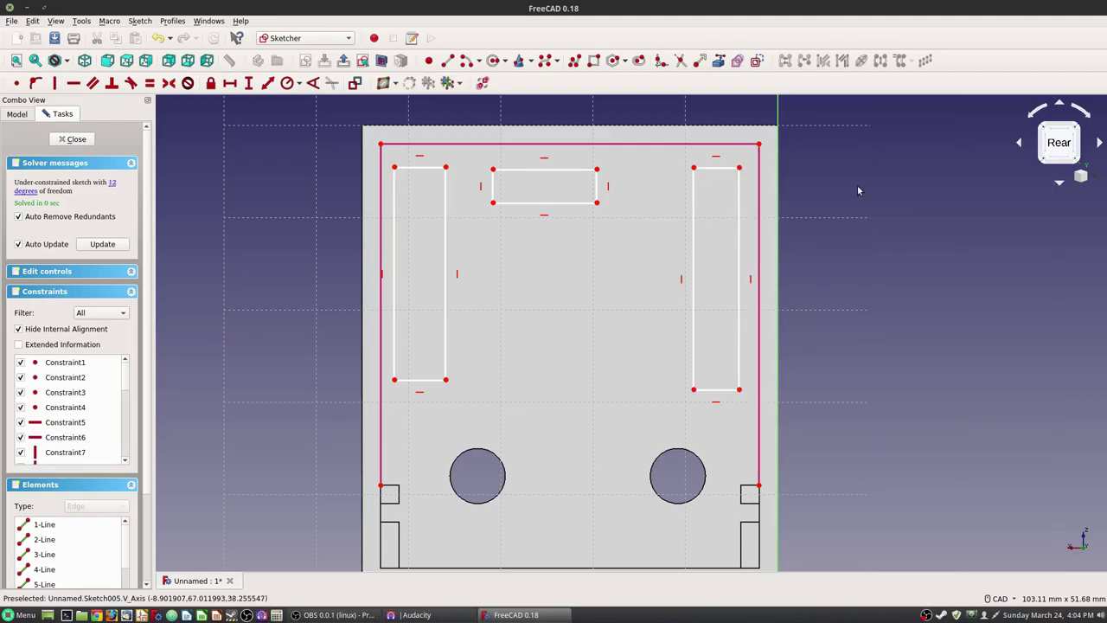
- Constrain the widths of the two tall rectangles to 3 mm
key("l")
left_click(424, 379)
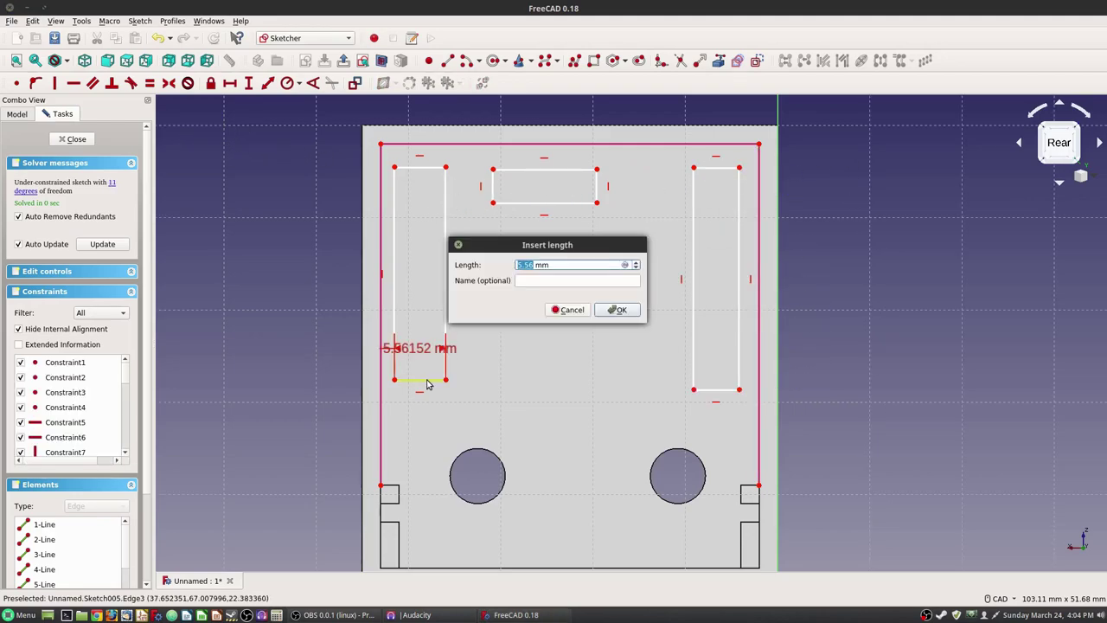
type("3")
key("Return")
key("l")
left_click(716, 390)
type("3")
left_click(617, 310)
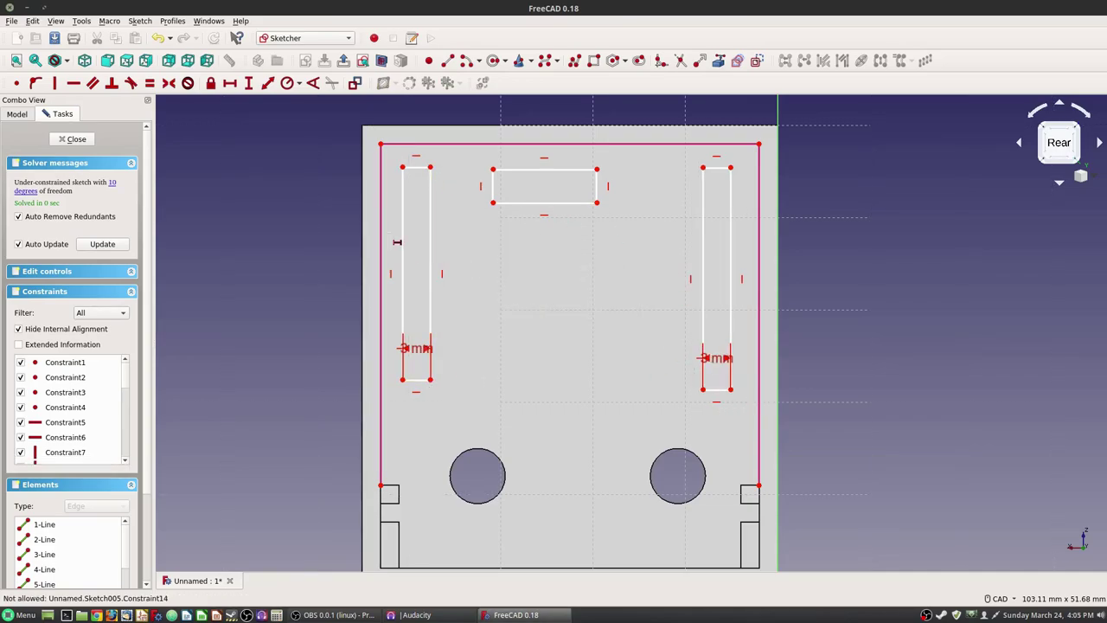
- Constrain the height of the wide upper rectangle to 3 mm
key("l")
left_click(597, 186)
type("3")
left_click(618, 310)
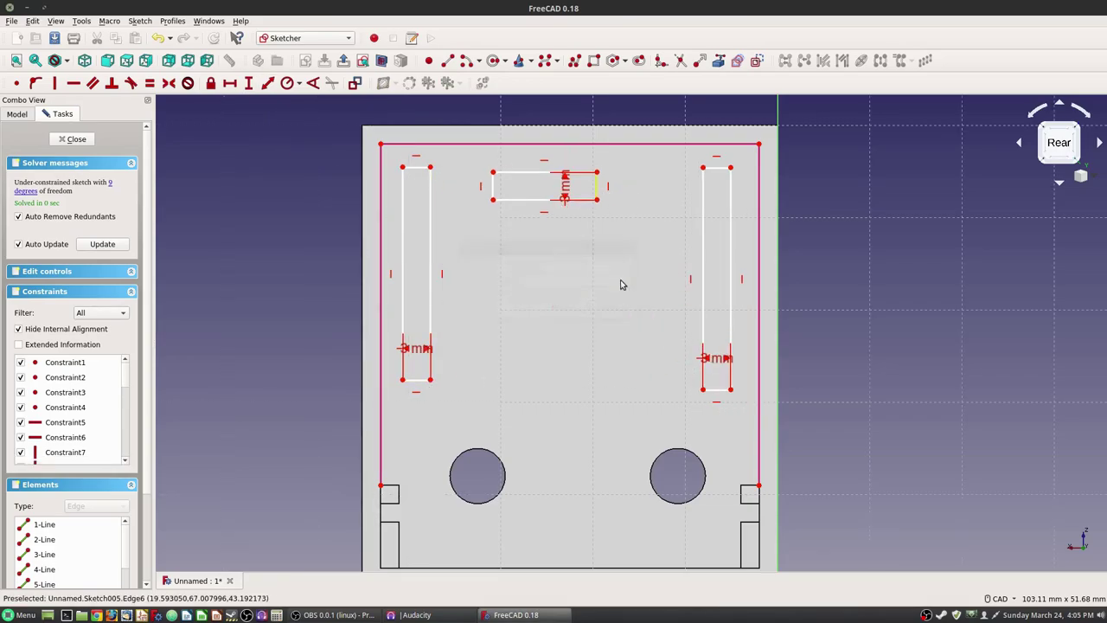
- Constrain the heights of the two tall rectangles to 32 mm
left_click(403, 259)
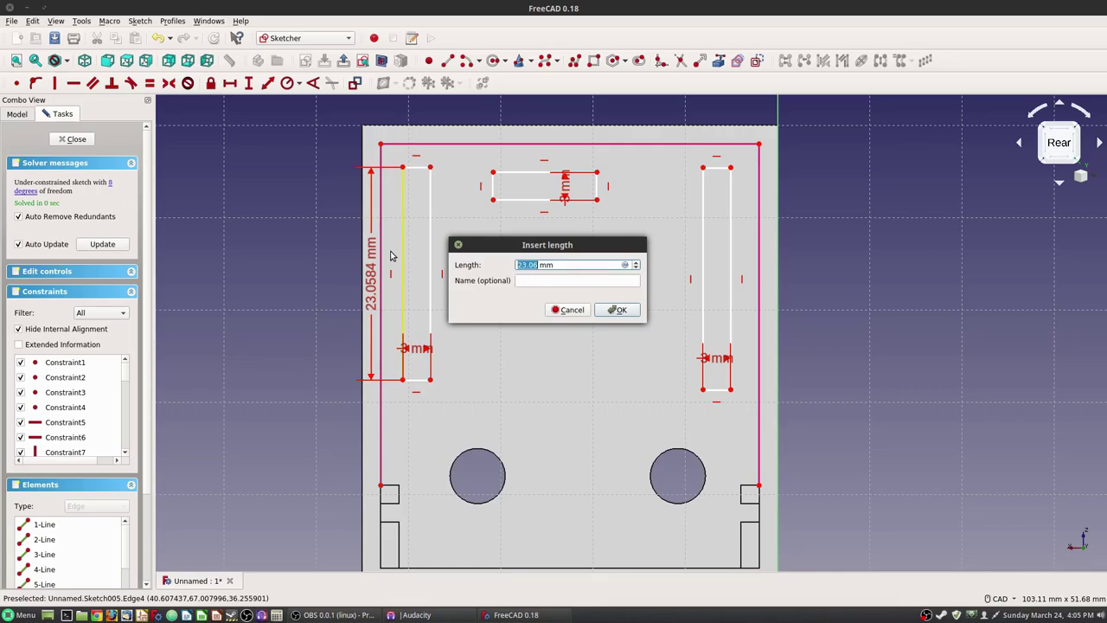
type("32")
left_click(616, 310)
left_click(731, 320)
type("32")
left_click(617, 309)
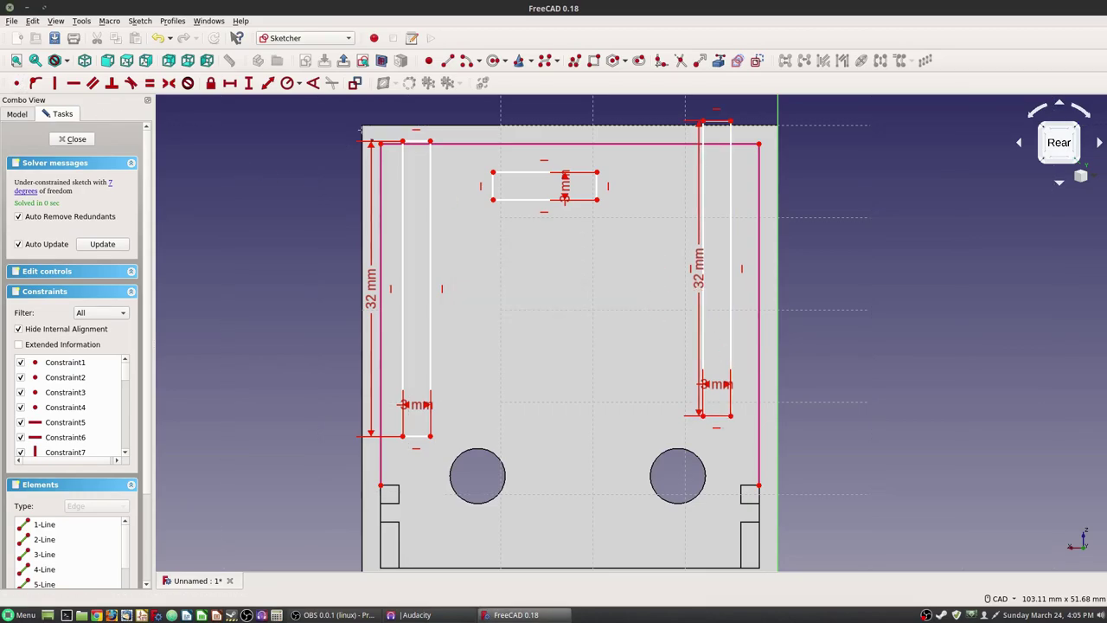
- Make the tall rectangles' outer top corners coincident with the cavity's two top corners
left_click(407, 144)
left_click(380, 143)
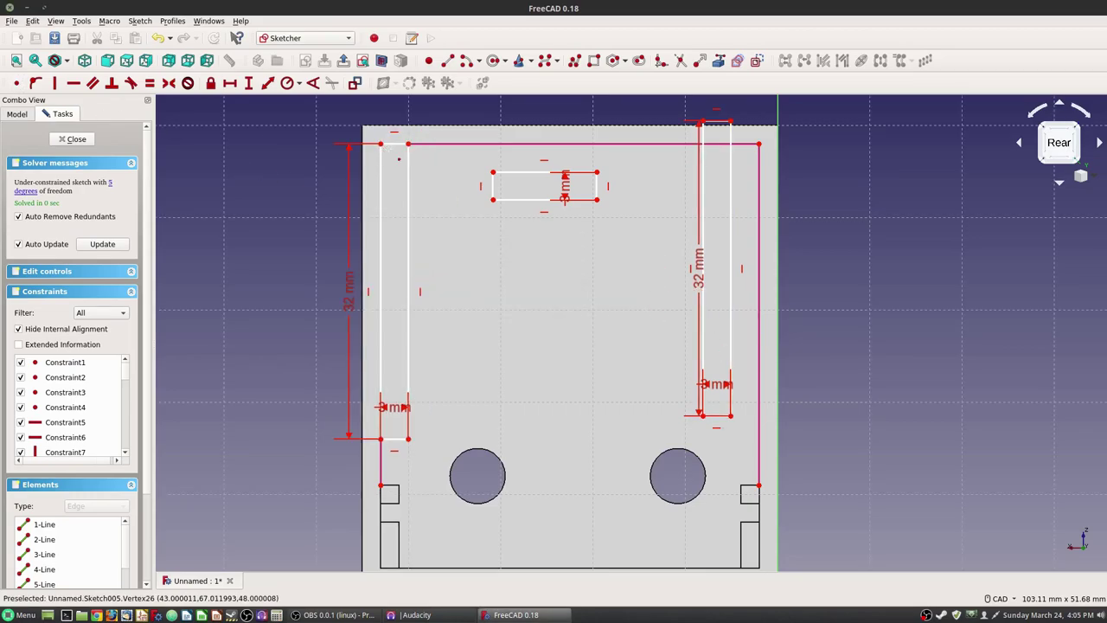
left_click(731, 121)
left_click(759, 144)
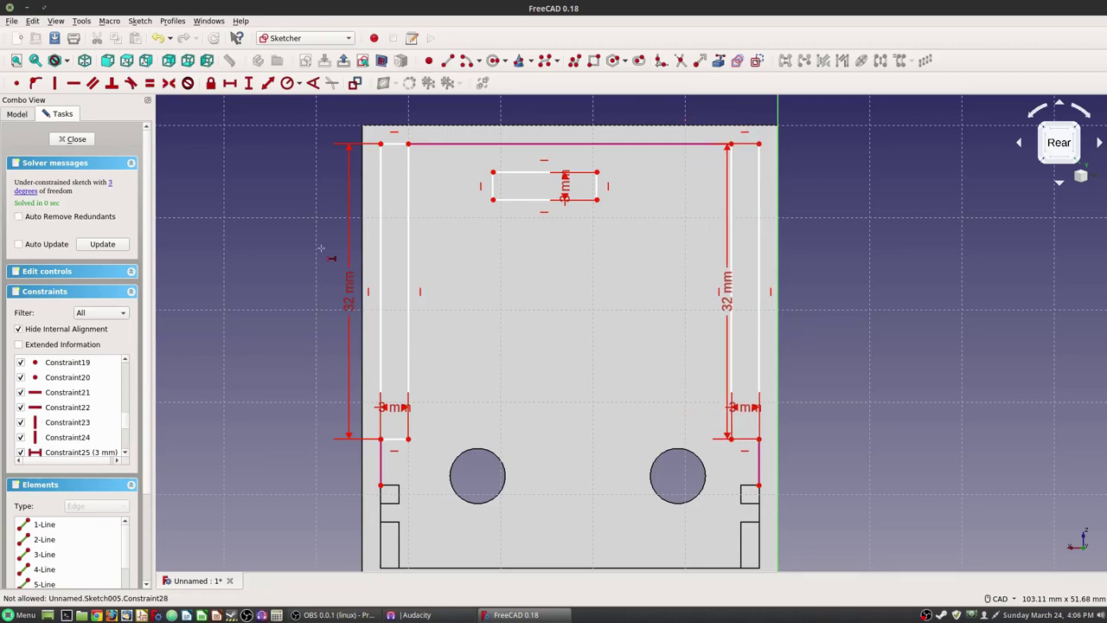
- Constrain the wide rectangle's length to 35 mm and make its top right corner coincident with the right tall rectangle's inner top corner
left_click(543, 173)
type("35")
left_click(625, 309)
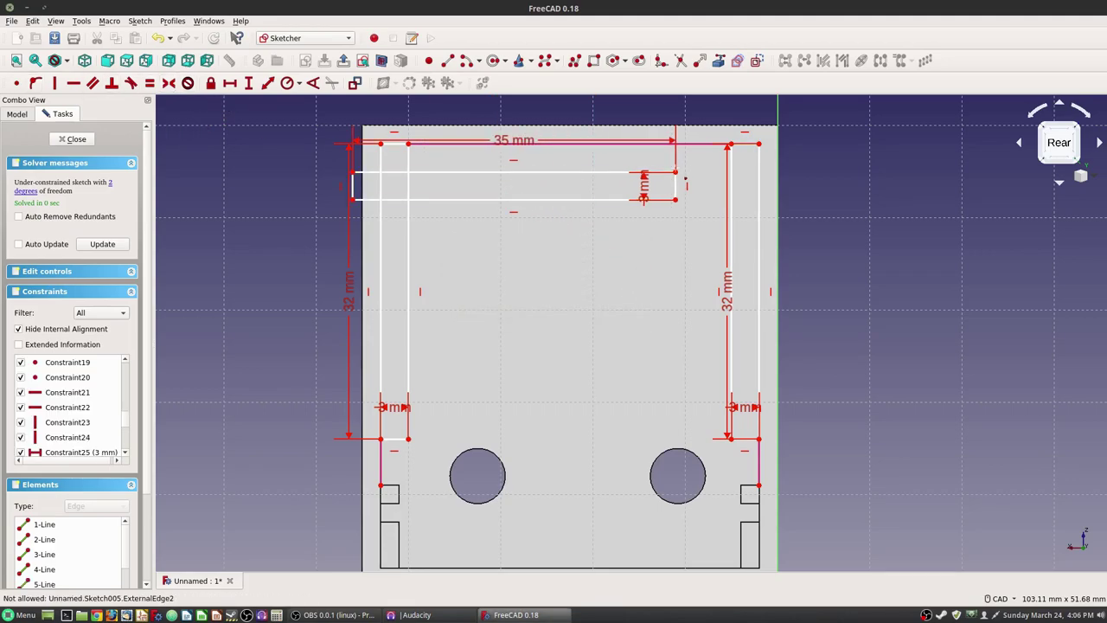
left_click(676, 171)
left_click(732, 144)
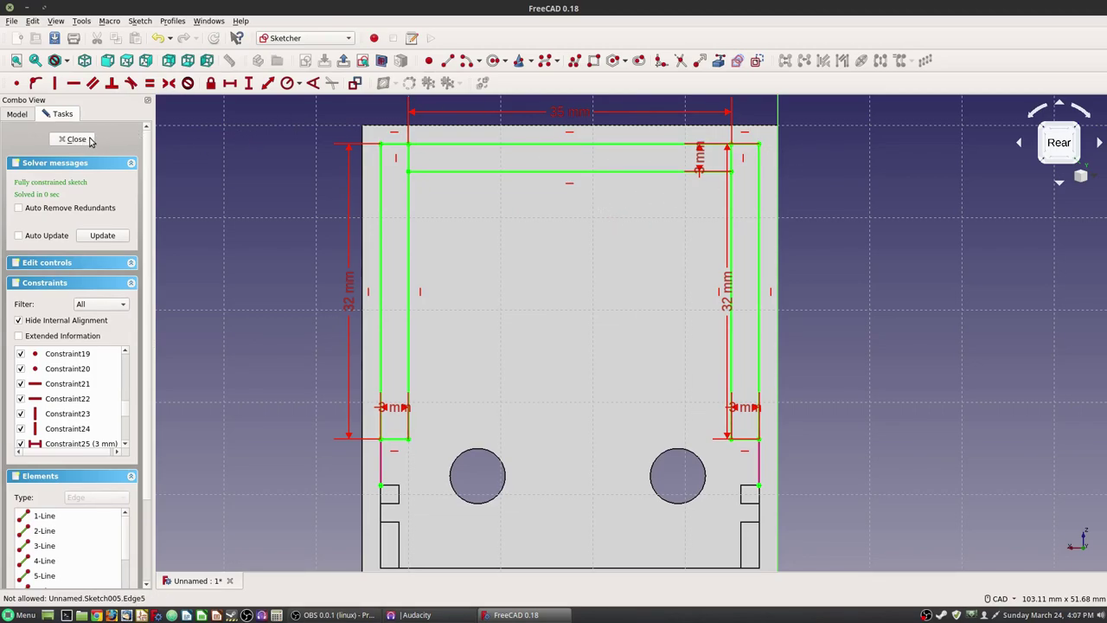
- Trim the left tall rectangle's inner edge above the crossbar's lower line and delete the crossbar's short left edge
scroll(474, 140, "up", 4)
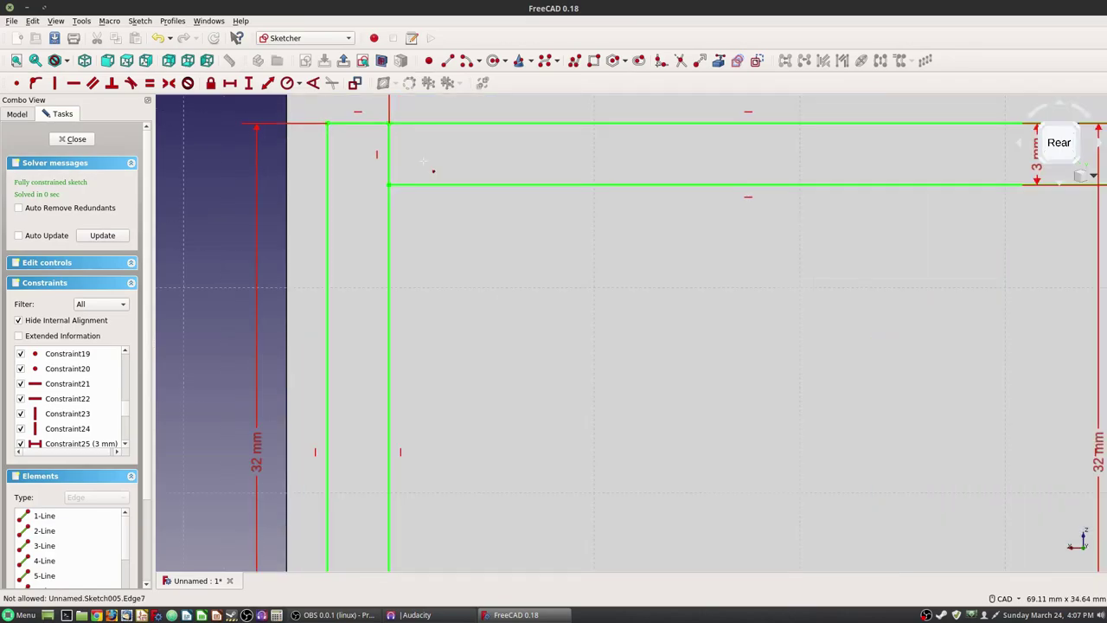
left_click(676, 65)
left_click(388, 154)
scroll(610, 182, "down", 2)
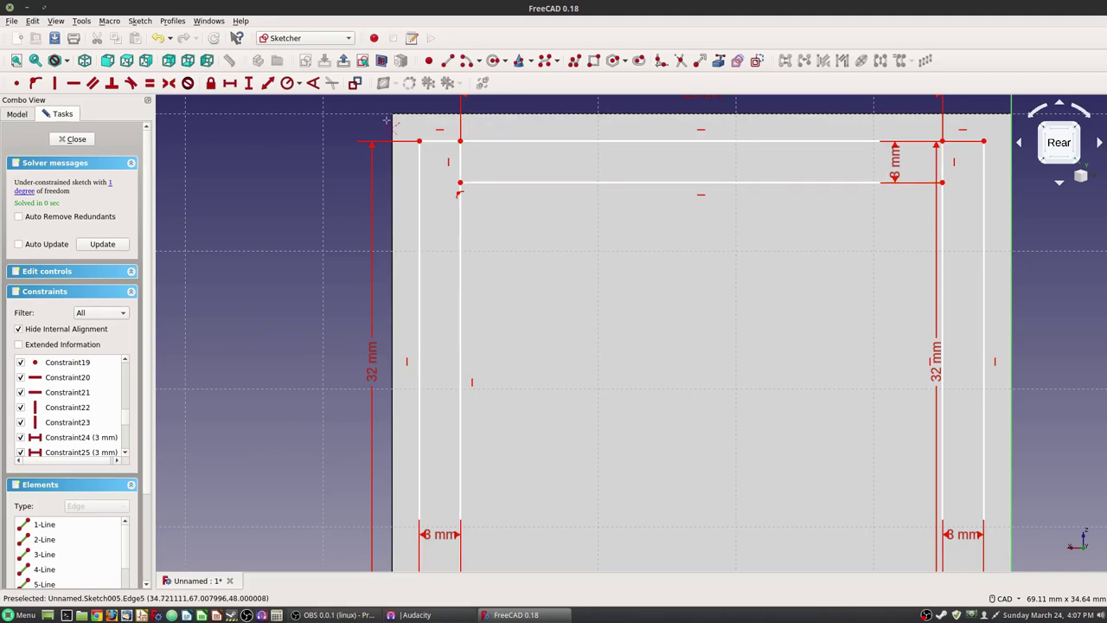
left_click(459, 176)
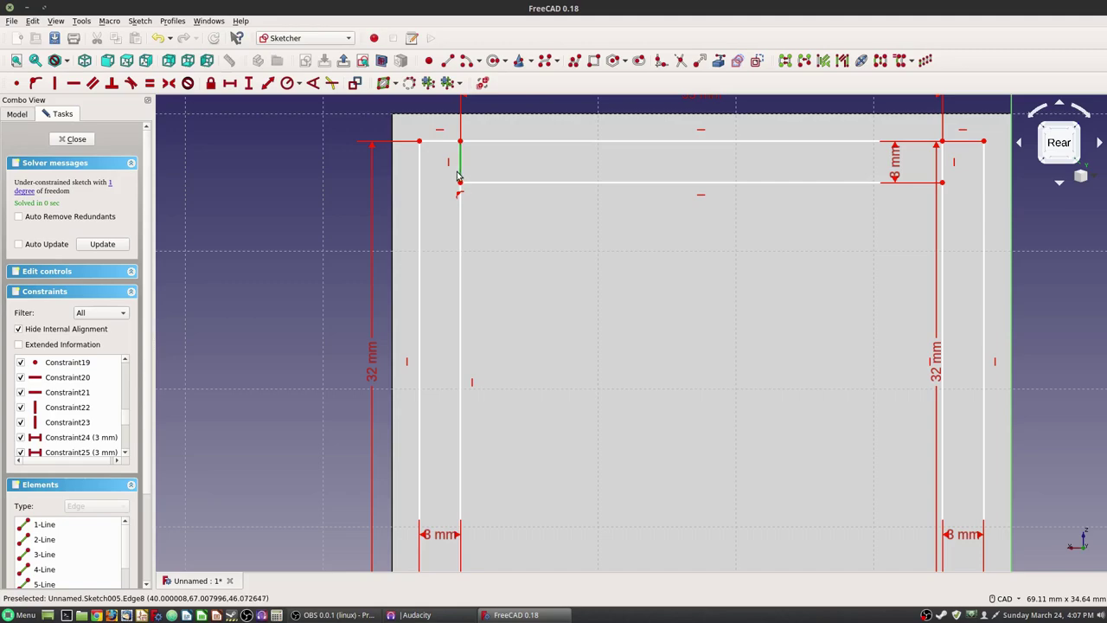
key("Delete")
- Remove the crossbar's short right edge and the overlapping upper part of the right tall rectangle's inner edge
left_click(943, 165)
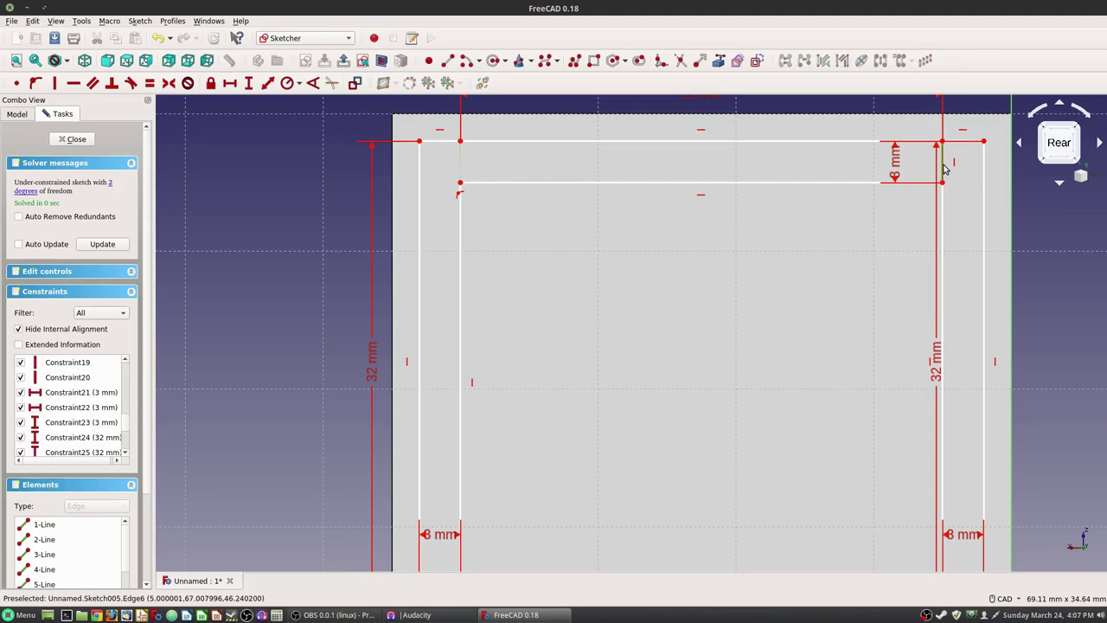
key("Delete")
left_click(943, 171)
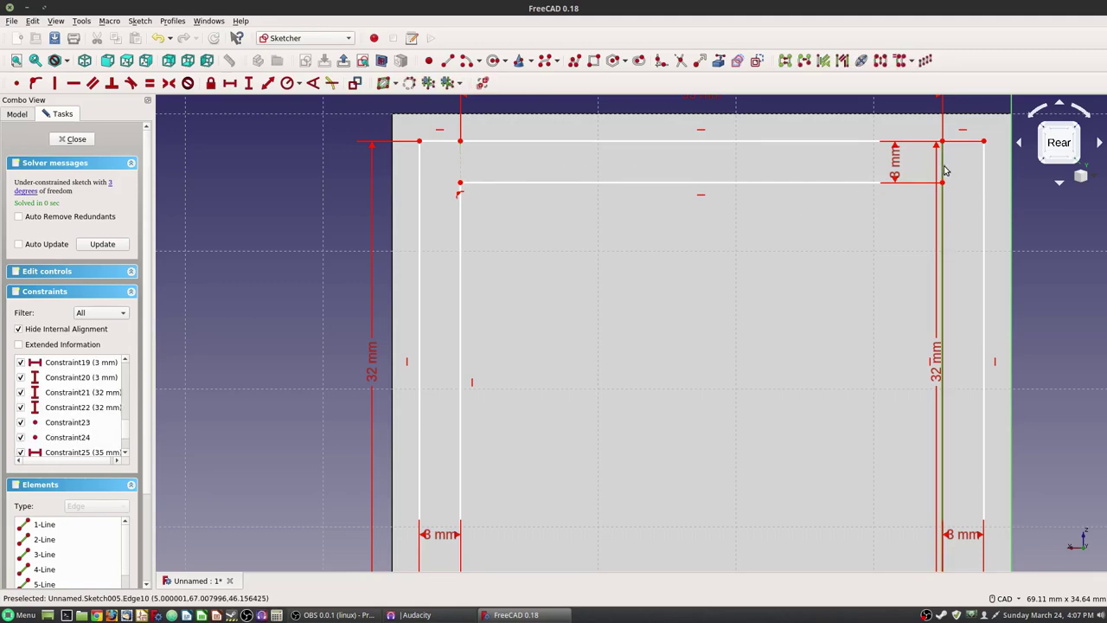
key("Delete")
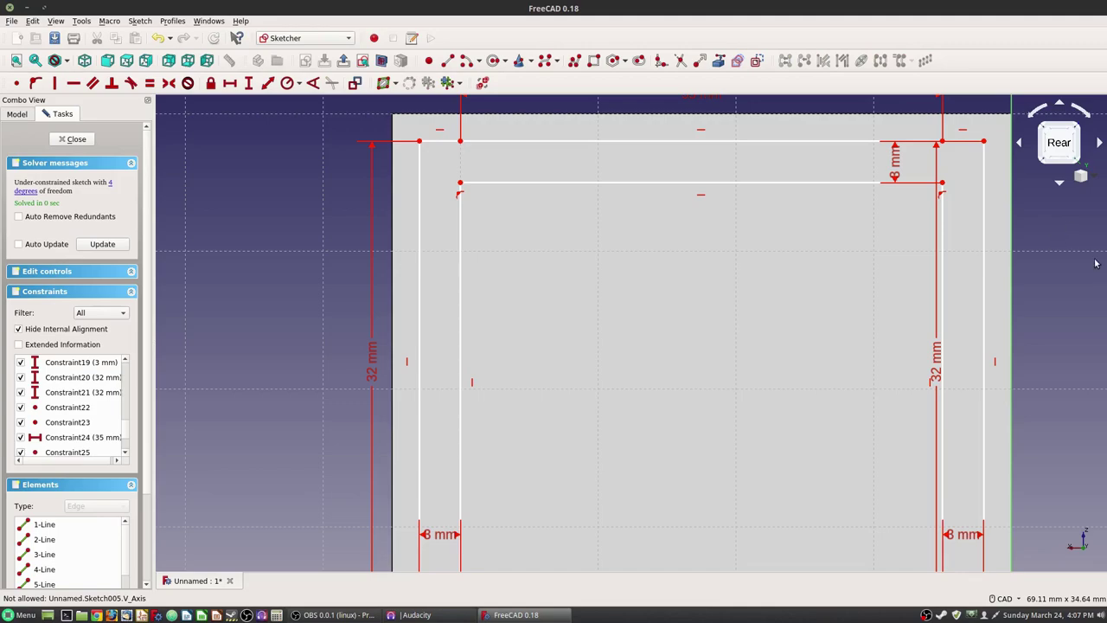
- Finish the inner frame sketch and pad it 2 mm in the reversed direction, into the box
scroll(1047, 277, "down", 2)
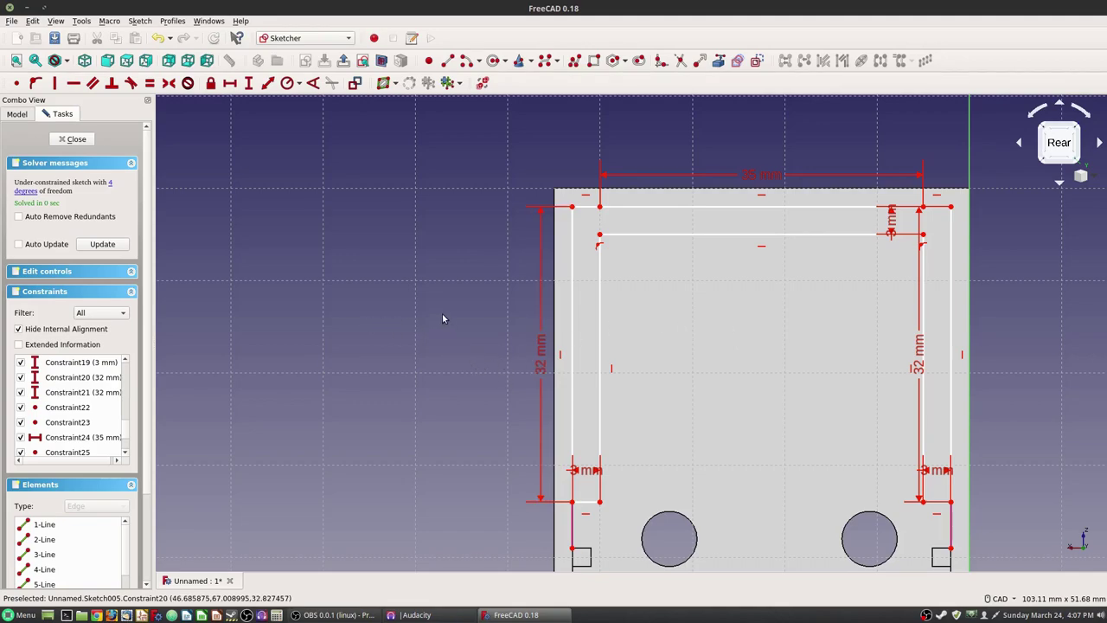
left_click(76, 139)
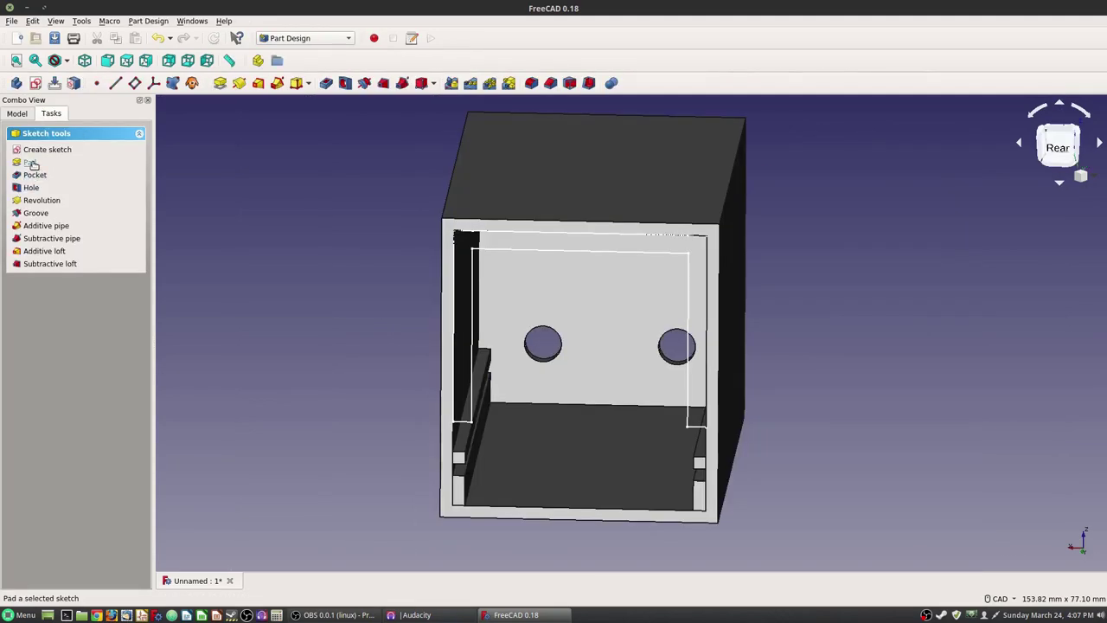
left_click(67, 164)
left_click(19, 231)
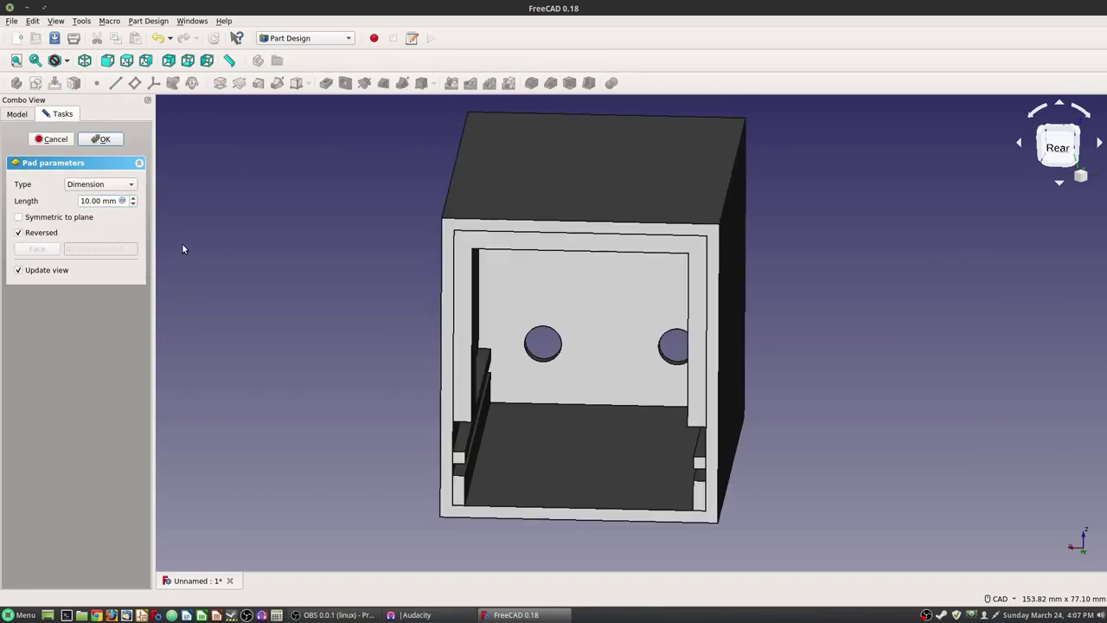
double_click(87, 200)
type("2")
middle_click_drag(362, 285, 246, 260)
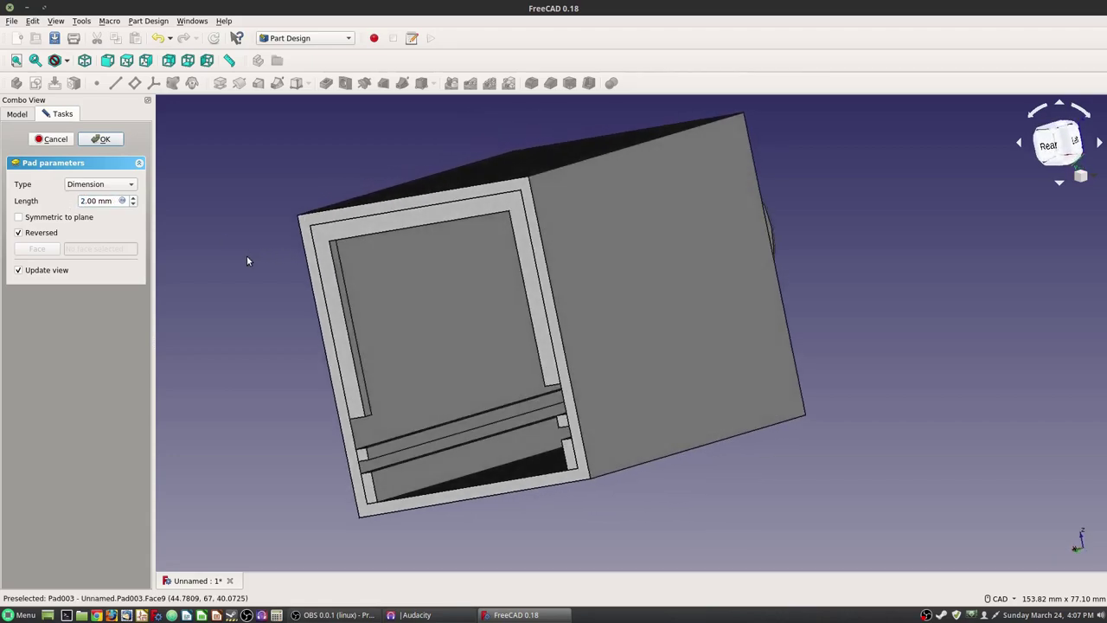
left_click(101, 139)
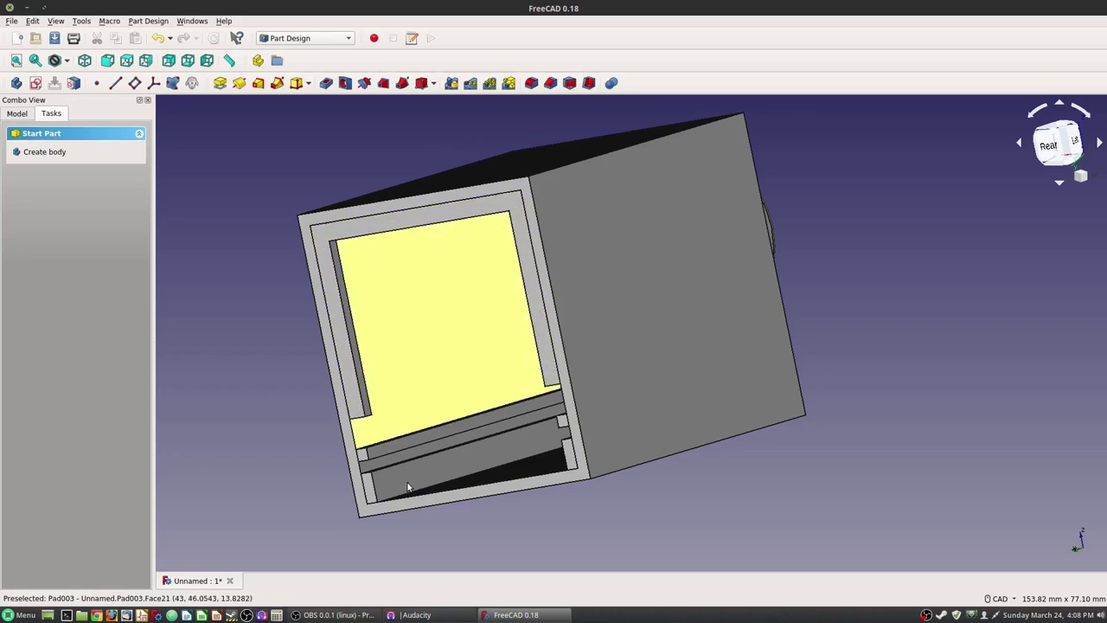
- Start a sketch on the box's bottom face and reference its rear edge and right side edge as external geometry
middle_click_drag(250, 178, 583, 373)
left_click(471, 261)
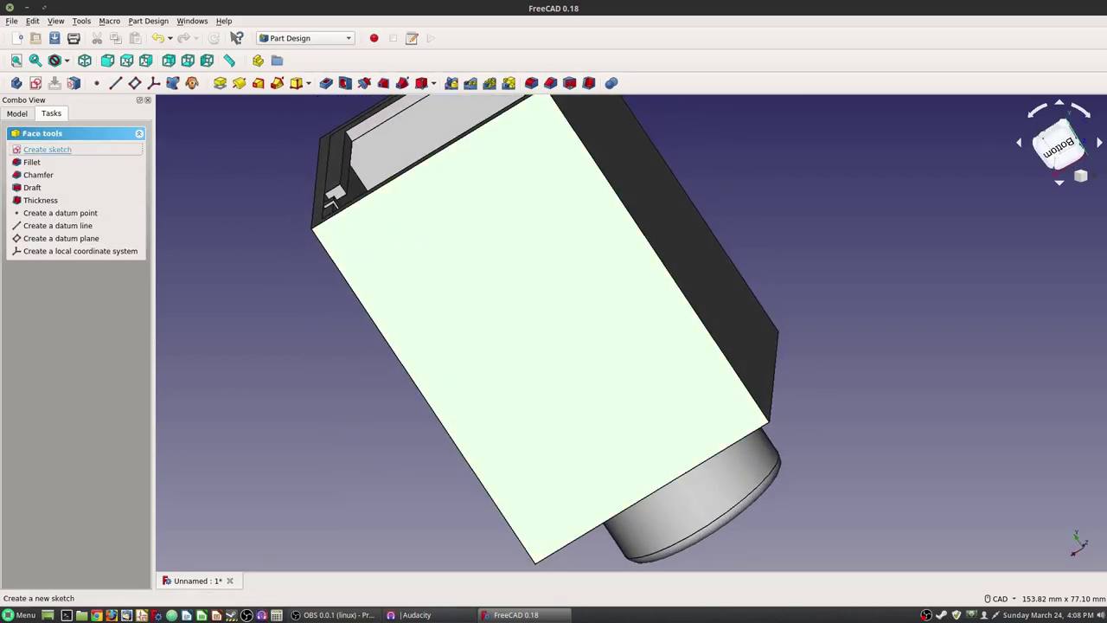
left_click(47, 149)
scroll(641, 324, "up", 4)
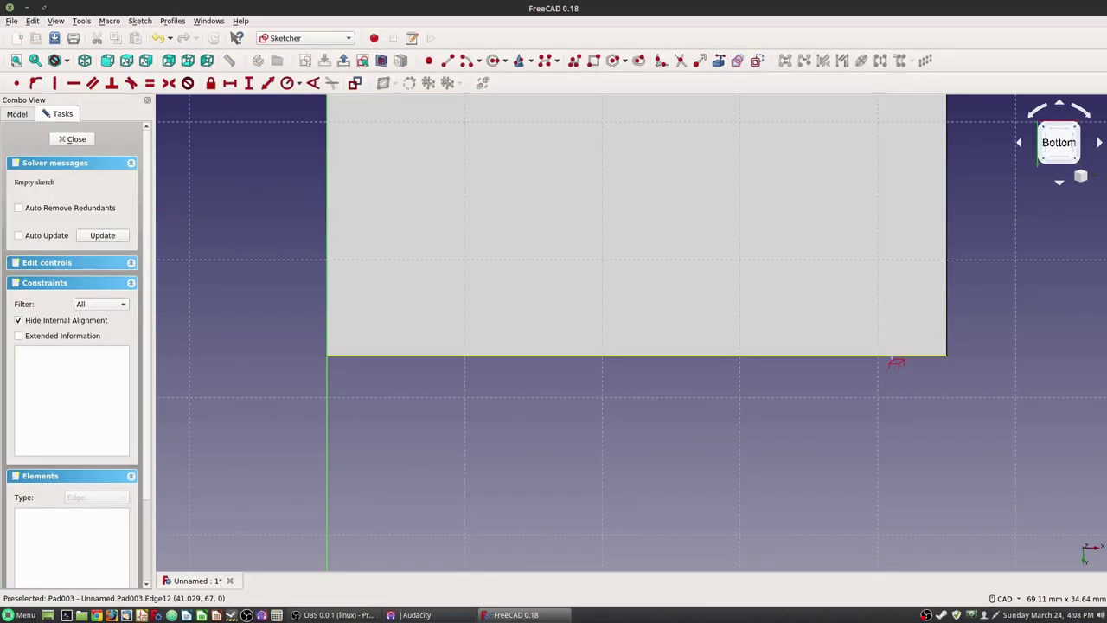
left_click(896, 358)
left_click(946, 334)
- Draw a rectangle about 35 mm long near the bottom face's rear edge and constrain its height to 4 mm
left_click(594, 60)
left_click(371, 258)
left_click(852, 314)
left_click(248, 83)
left_click(370, 287)
type("4")
key("Return")
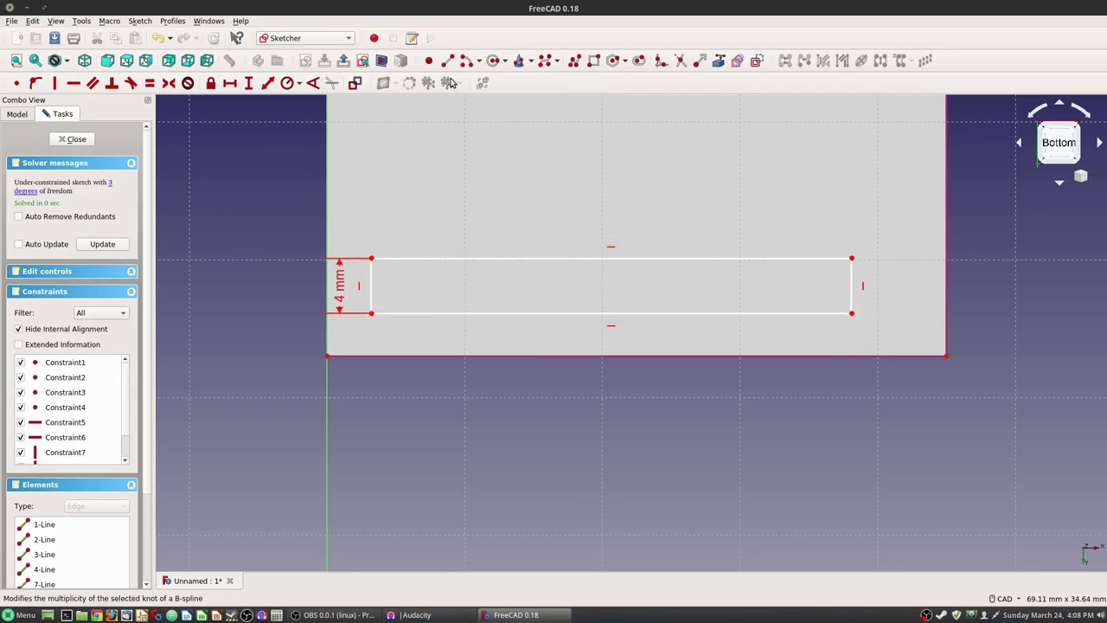
- Constrain the rectangle's length to 45 mm and make its lower left corner coincident with the bottom face's rear left corner
left_click(580, 257)
type("l")
type("45")
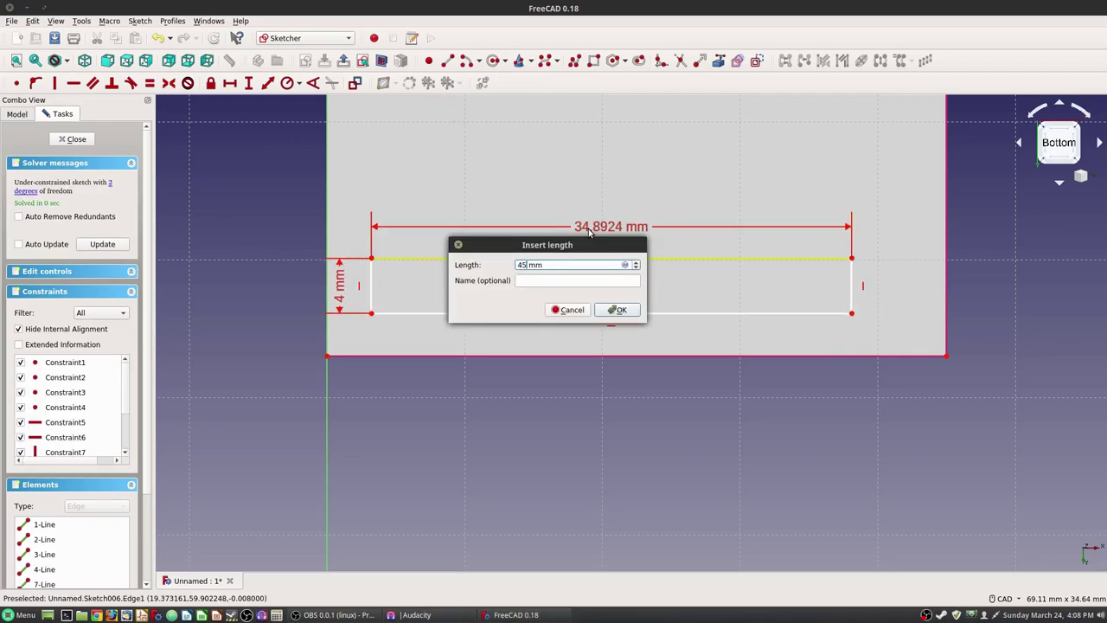
key("Return")
left_click(271, 314)
left_click(327, 355)
key("c")
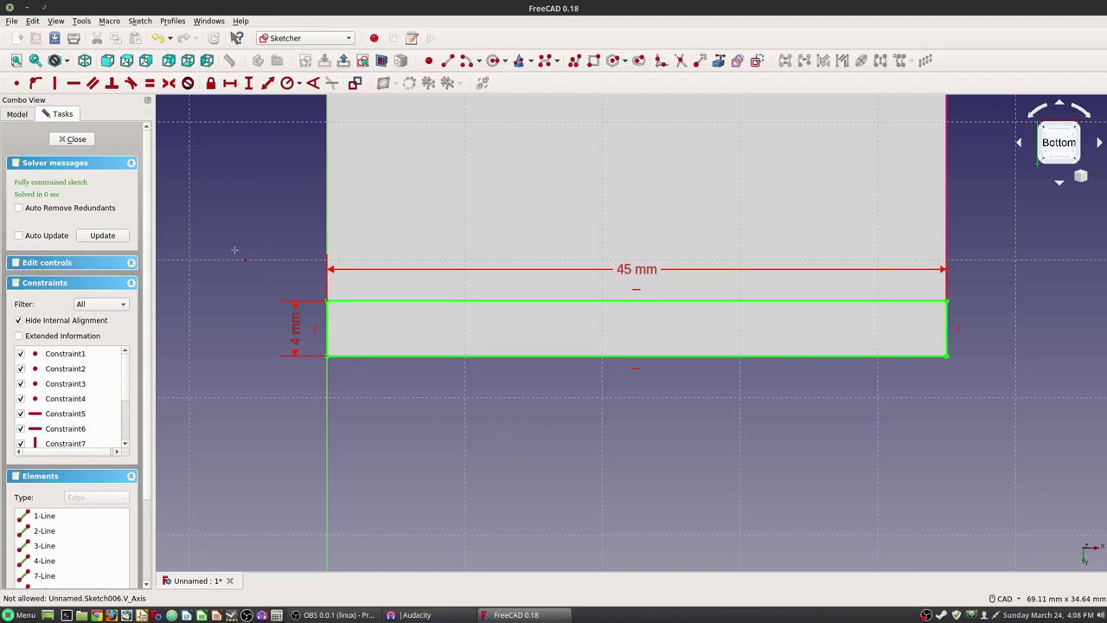
- Close the sketch and pocket the rectangle 17 mm deep to cut back the box's lower rear end
left_click(74, 140)
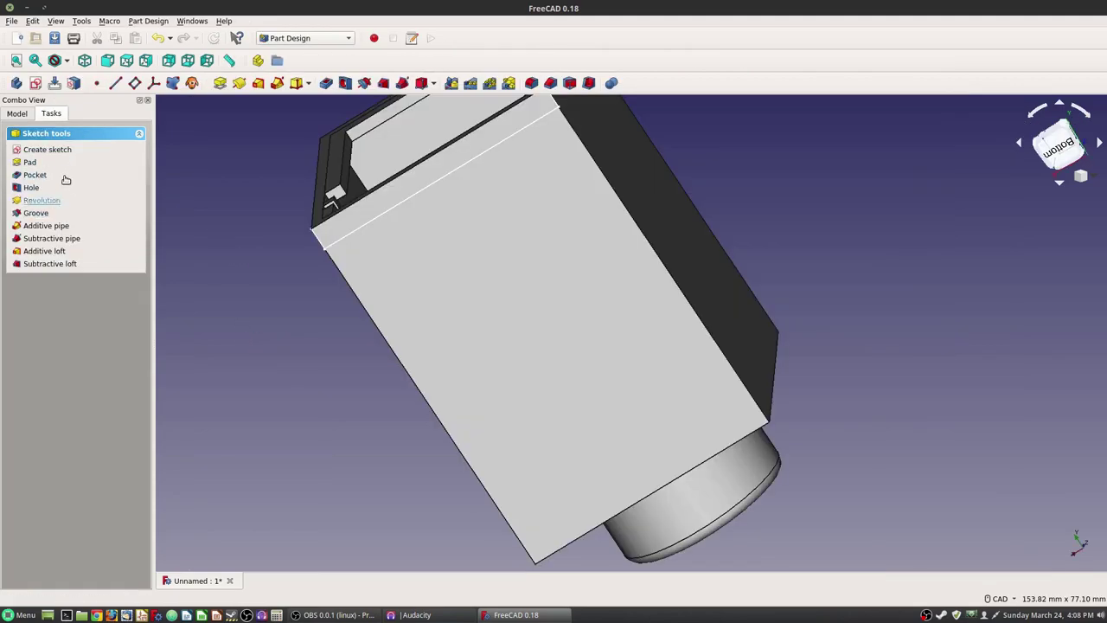
left_click(33, 176)
middle_click_drag(248, 161, 331, 225)
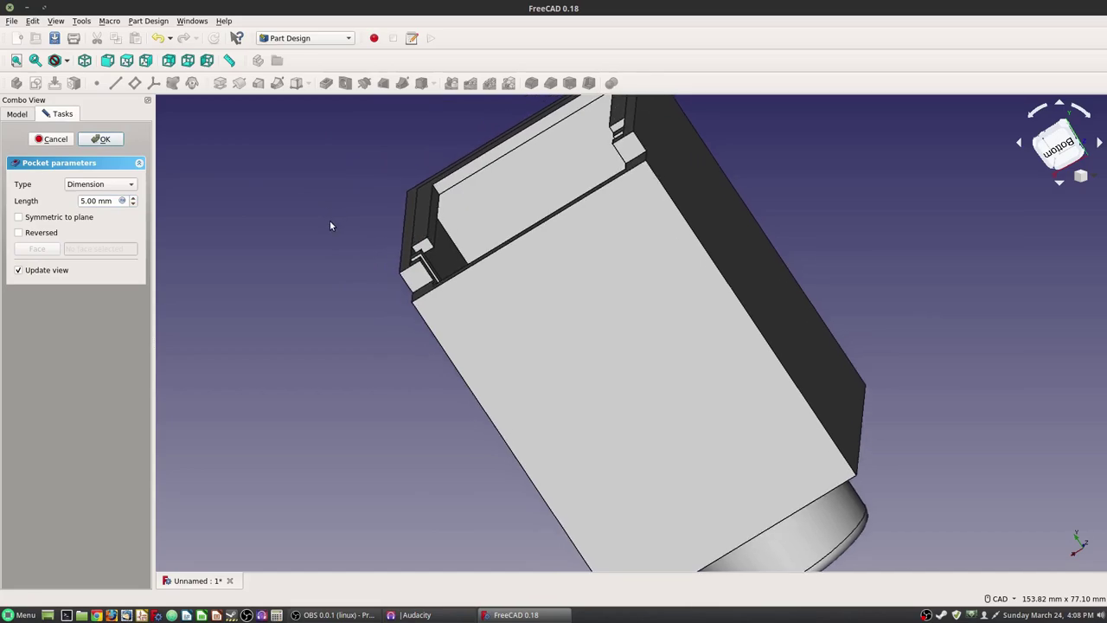
left_click_drag(85, 202, 61, 204)
type("17")
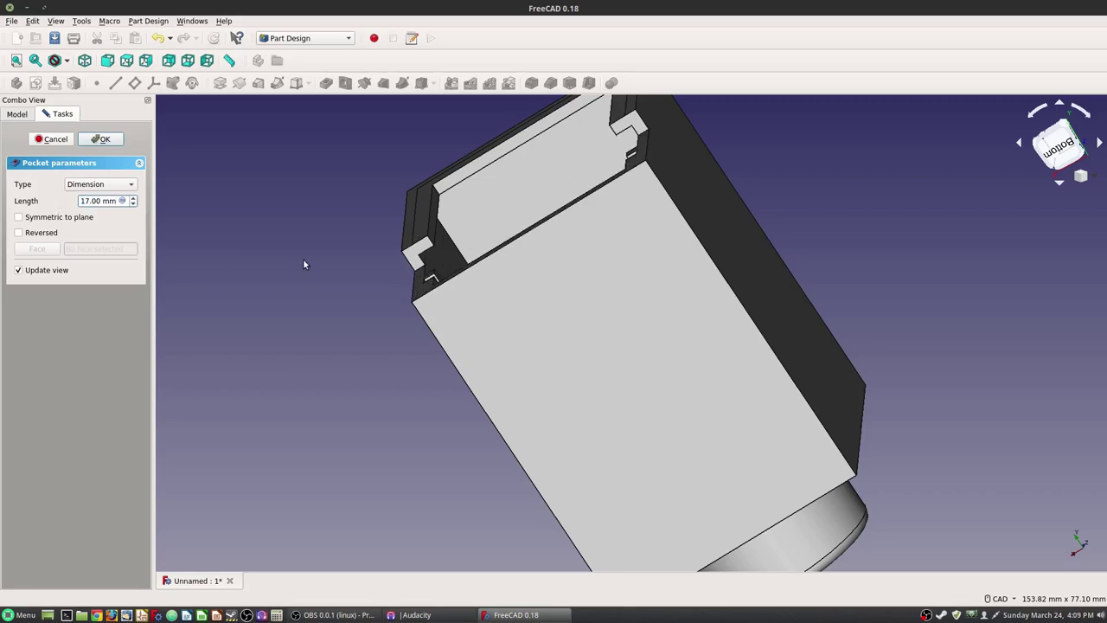
middle_click_drag(343, 211, 452, 291)
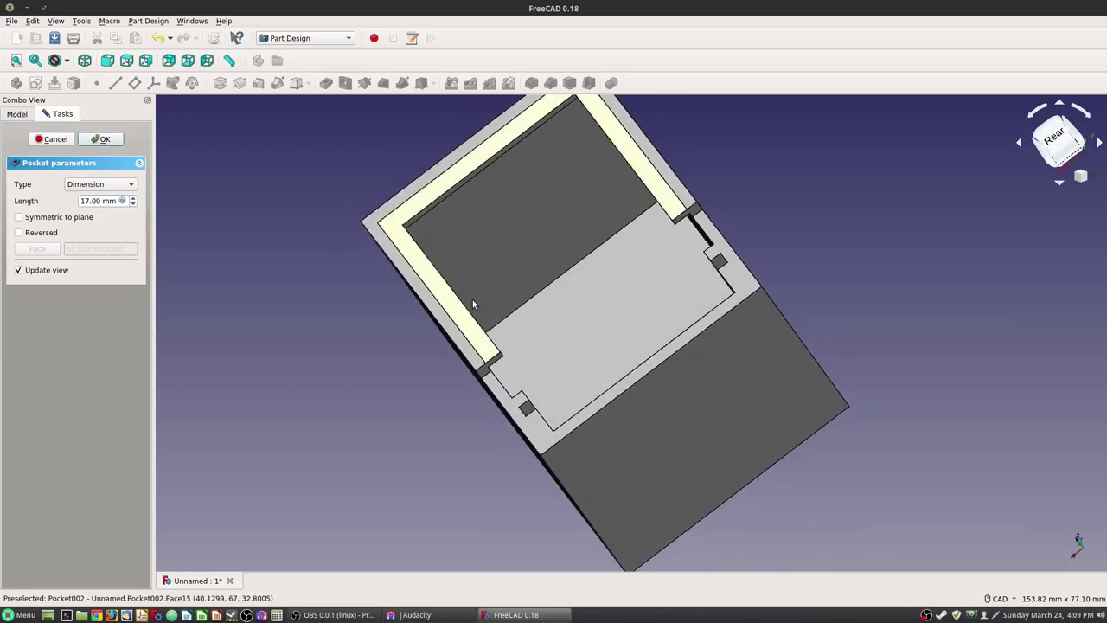
left_click(100, 139)
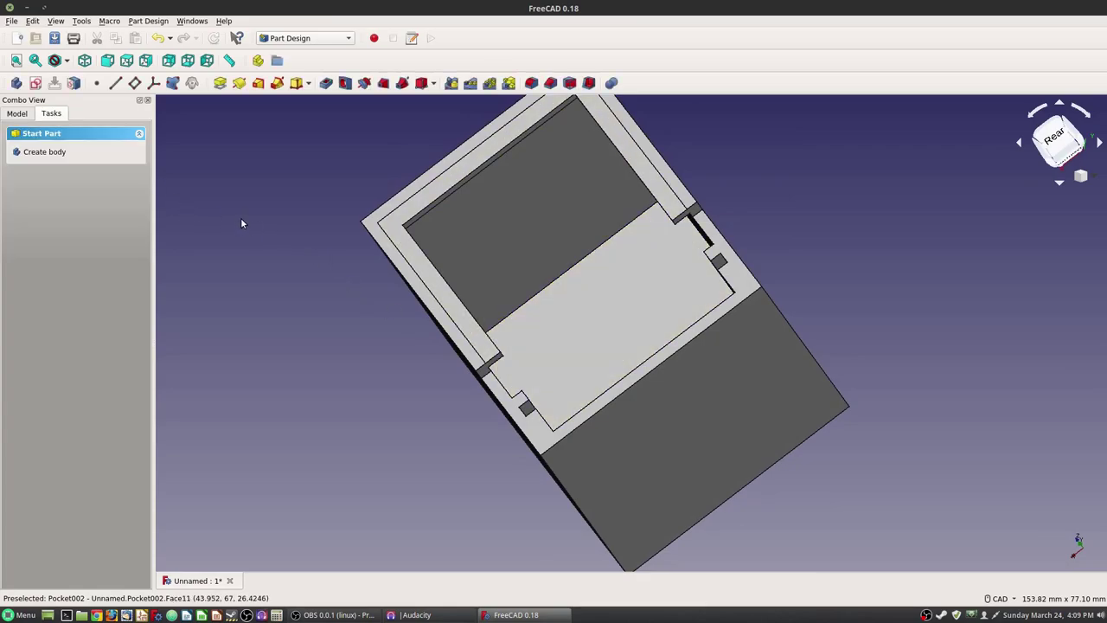
- Start a new sketch on the recessed lower part of the box's rear rim
middle_click_drag(242, 222, 507, 193)
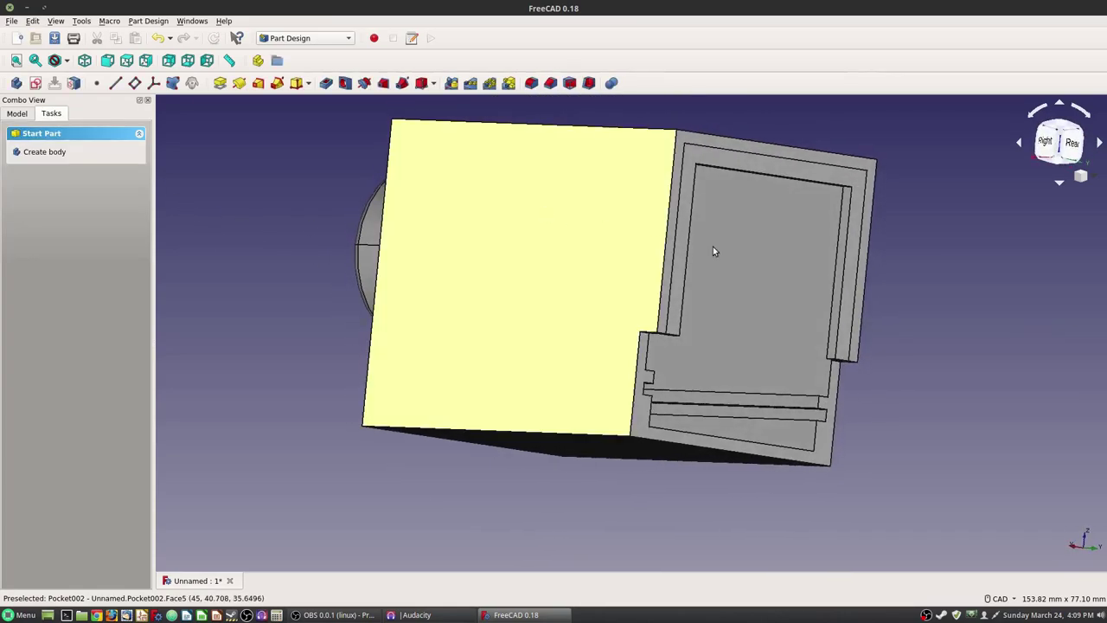
middle_click_drag(981, 244, 788, 254)
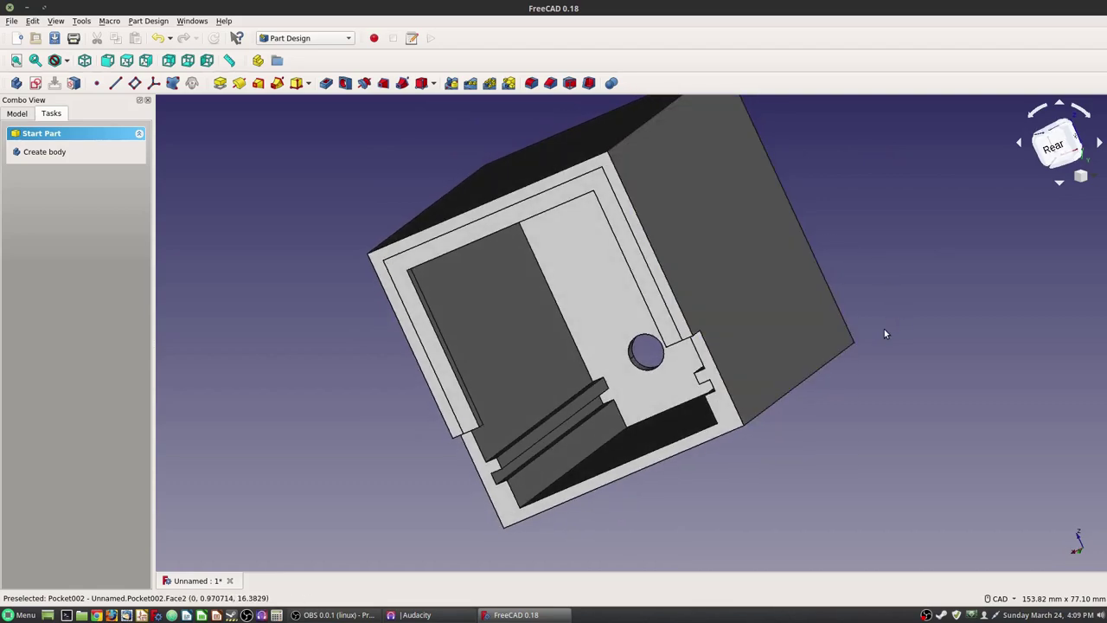
left_click(623, 469)
left_click(48, 149)
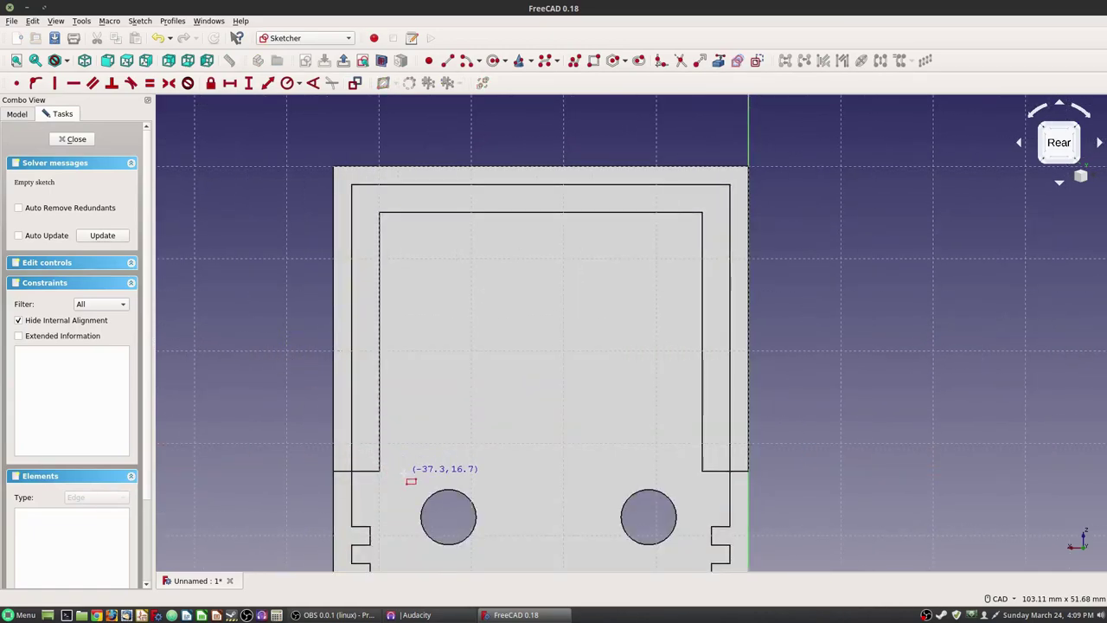
- Draw two tall rectangles about 25 mm and 24 mm high along the opening's sides and a wide one between their upper ends
left_click(406, 473)
left_click(388, 242)
left_click(446, 245)
left_click(614, 273)
left_click(676, 243)
left_click(690, 462)
right_click(822, 301)
- Constrain the widths of both tall rectangles to 3 mm
left_click(229, 82)
left_click(684, 244)
type("3")
left_click(617, 309)
left_click(397, 243)
type("3")
left_click(617, 310)
- Constrain the wide rectangle's height to 3 mm and its length to 35 mm
left_click(248, 82)
left_click(603, 247)
type("3")
left_click(617, 308)
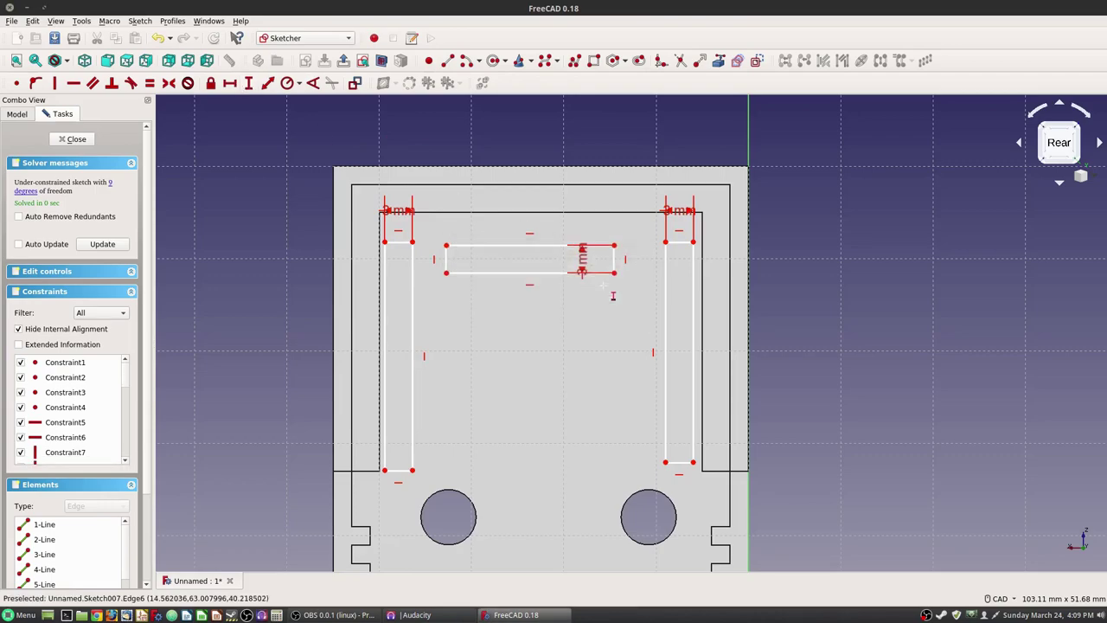
left_click(230, 83)
left_click(520, 247)
type("35")
key("Return")
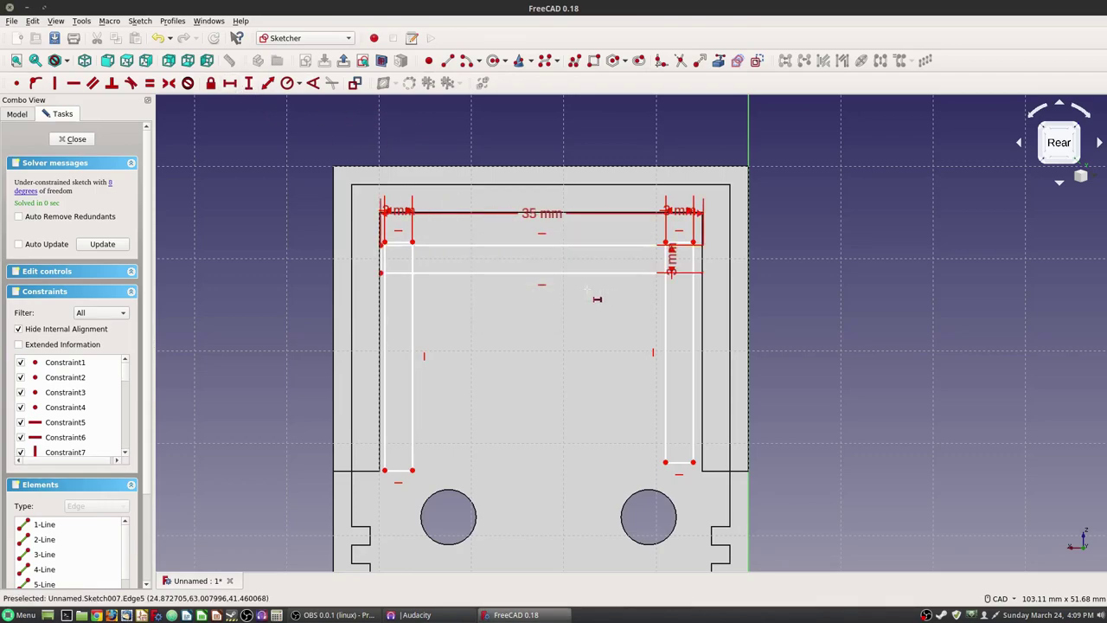
- Constrain the heights of both tall rectangles to 31 mm
left_click(248, 82)
left_click(413, 389)
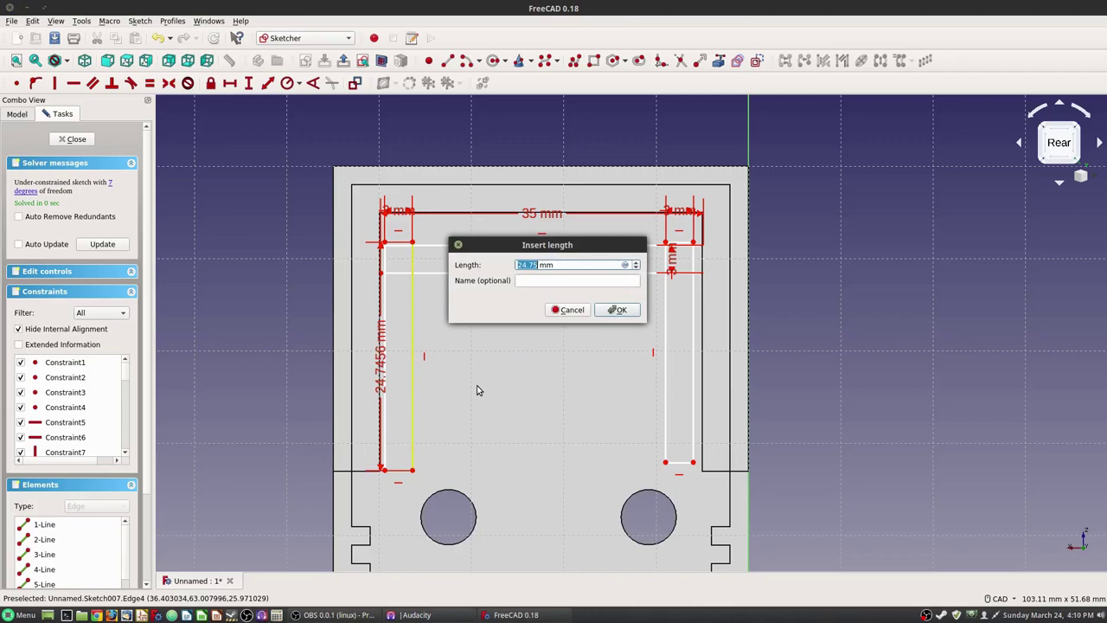
type("31")
key("Return")
left_click(666, 372)
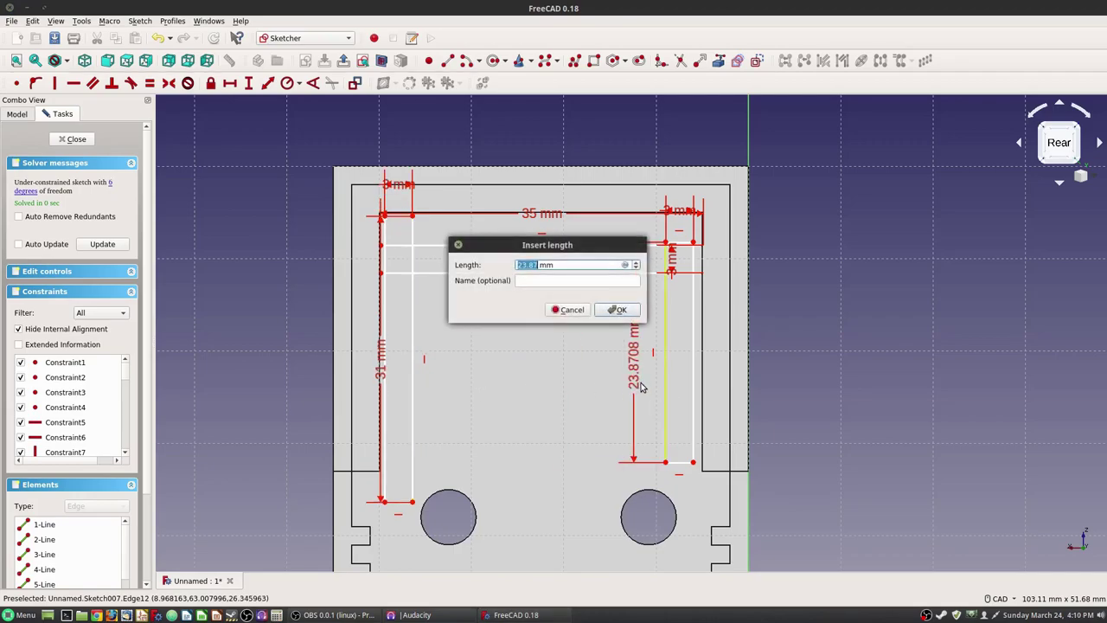
type("31")
key("Return")
key("Escape")
- Reference the cavity's right, left and top inner edges as external geometry in the sketch
left_click(719, 60)
left_click(730, 243)
left_click(352, 250)
left_click(366, 184)
key("Escape")
- Make the left tall rectangle's outer top corner coincident with the cavity's top left corner
mouse_move(289, 226)
middle_mouse_down()
mouse_move(227, 168)
mouse_move(212, 122)
middle_mouse_up()
mouse_move(407, 266)
middle_mouse_down()
mouse_move(460, 404)
mouse_move(457, 296)
middle_mouse_up()
scroll(457, 297, "up", 2)
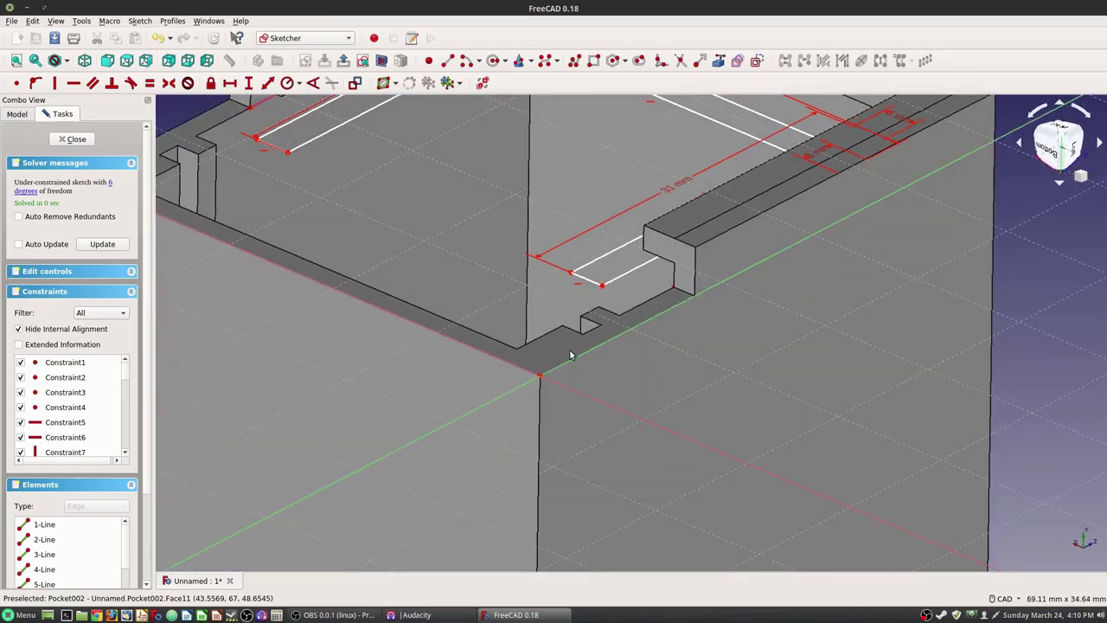
middle_click_drag(509, 194, 516, 447)
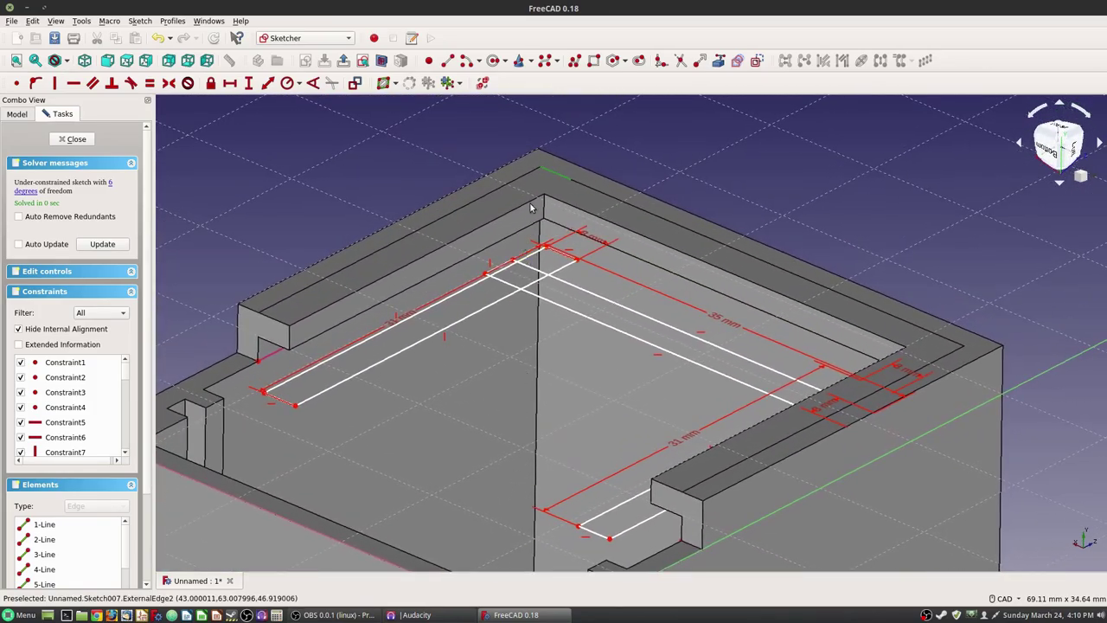
mouse_move(533, 246)
middle_mouse_down()
mouse_move(525, 205)
mouse_move(547, 233)
middle_mouse_up()
scroll(547, 233, "up", 5)
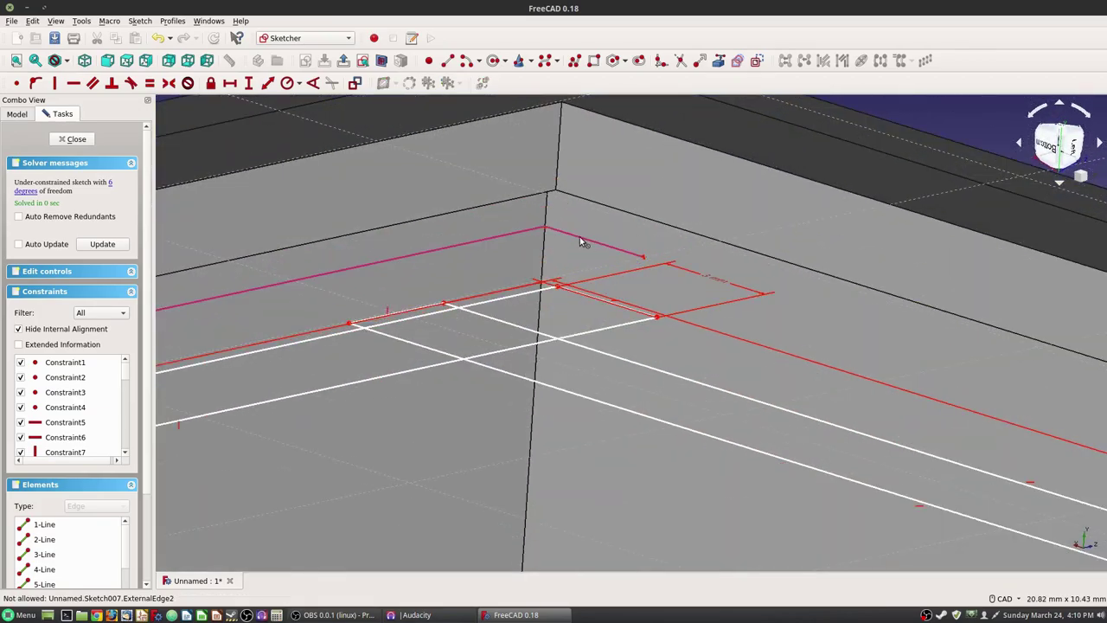
scroll(545, 227, "up", 16)
scroll(538, 273, "down", 10)
scroll(529, 363, "down", 5)
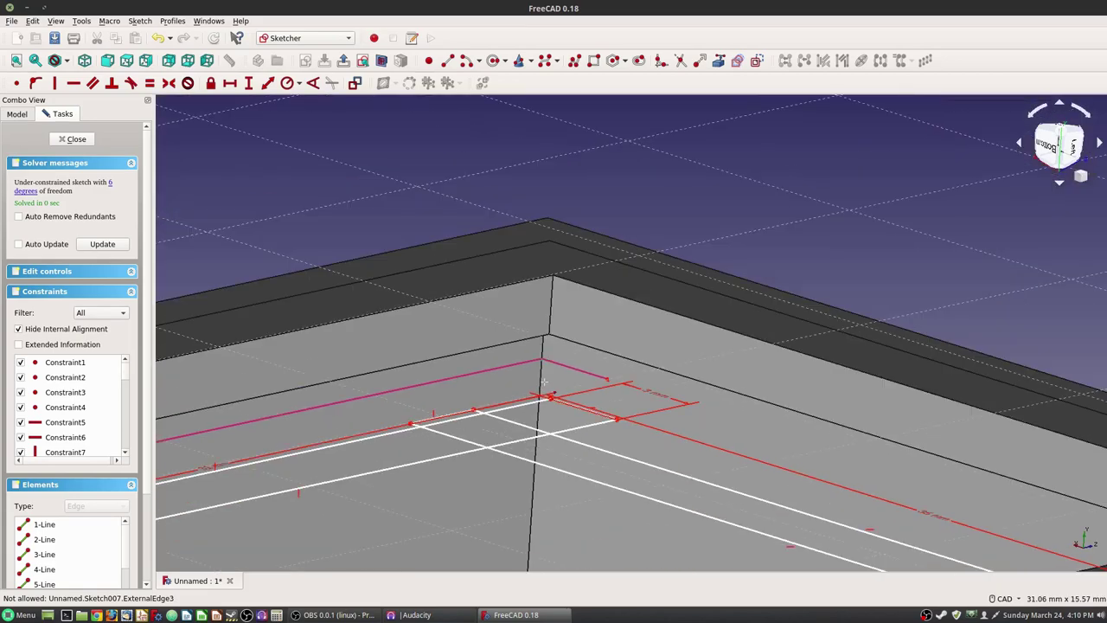
scroll(551, 400, "up", 10)
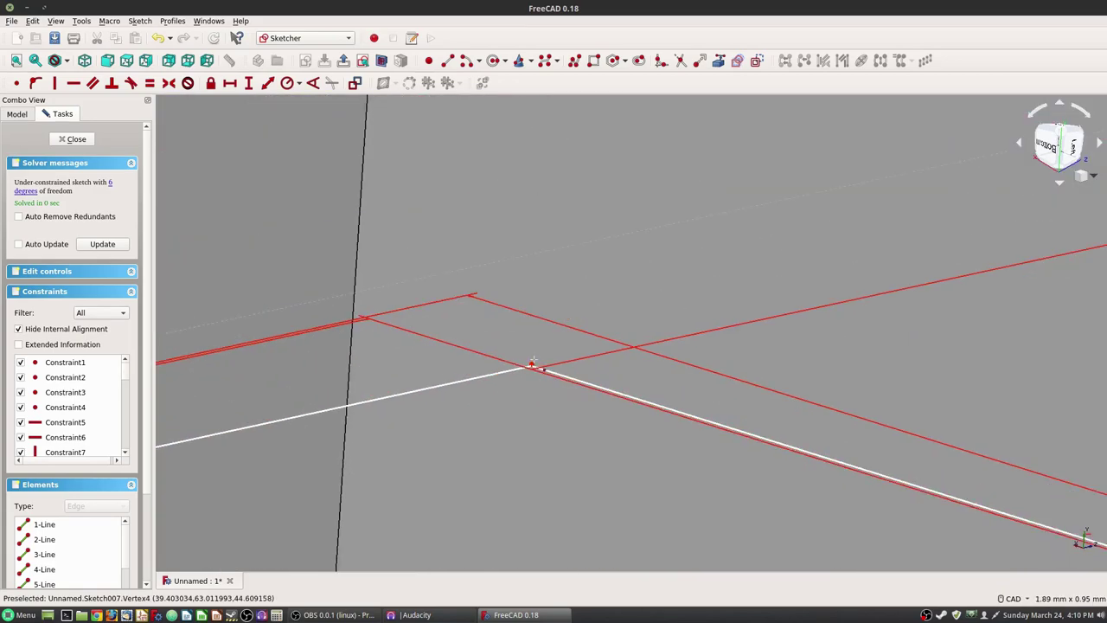
scroll(530, 365, "down", 13)
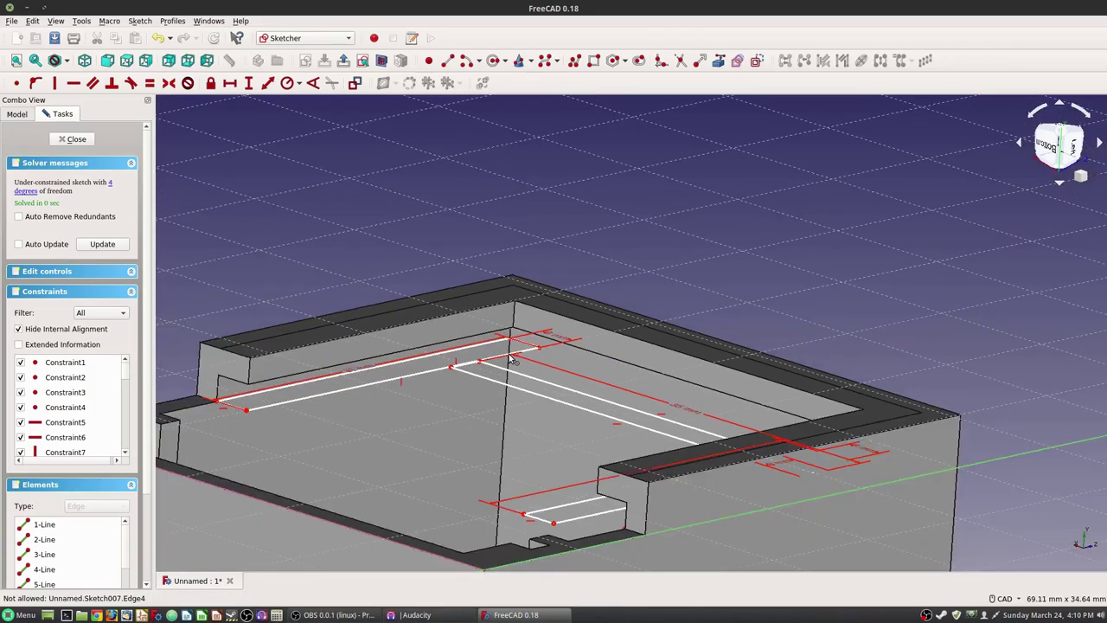
- Make the right tall rectangle's outer top corner coincident with the cavity's top right corner
scroll(421, 411, "up", 3)
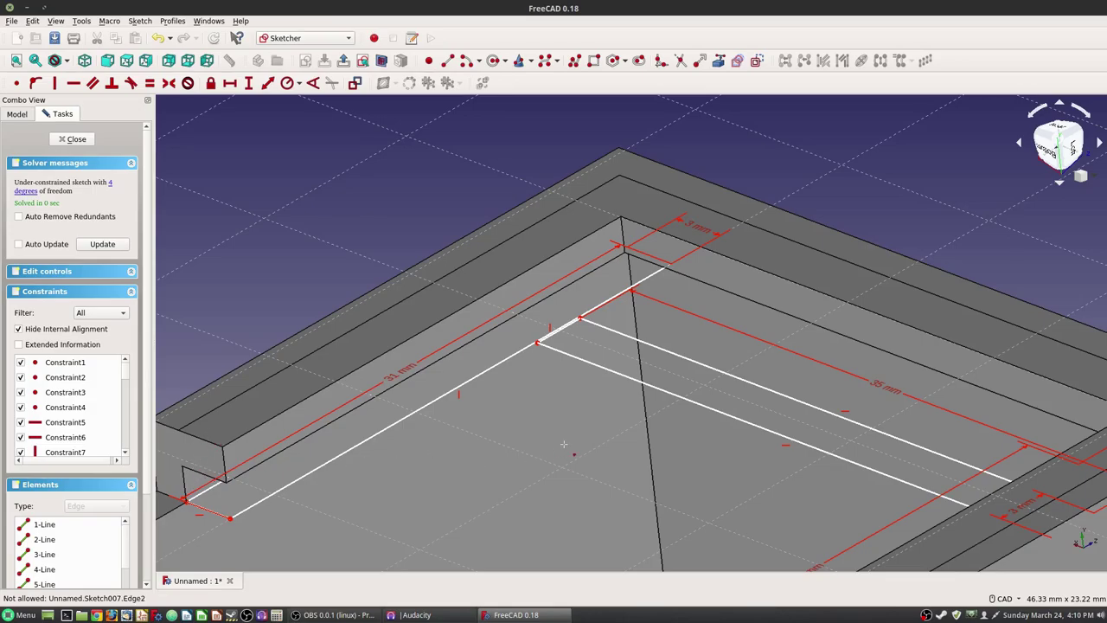
mouse_move(529, 445)
middle_mouse_down()
mouse_move(784, 413)
mouse_move(817, 395)
mouse_move(591, 393)
middle_mouse_up()
middle_click_drag(765, 293, 749, 225)
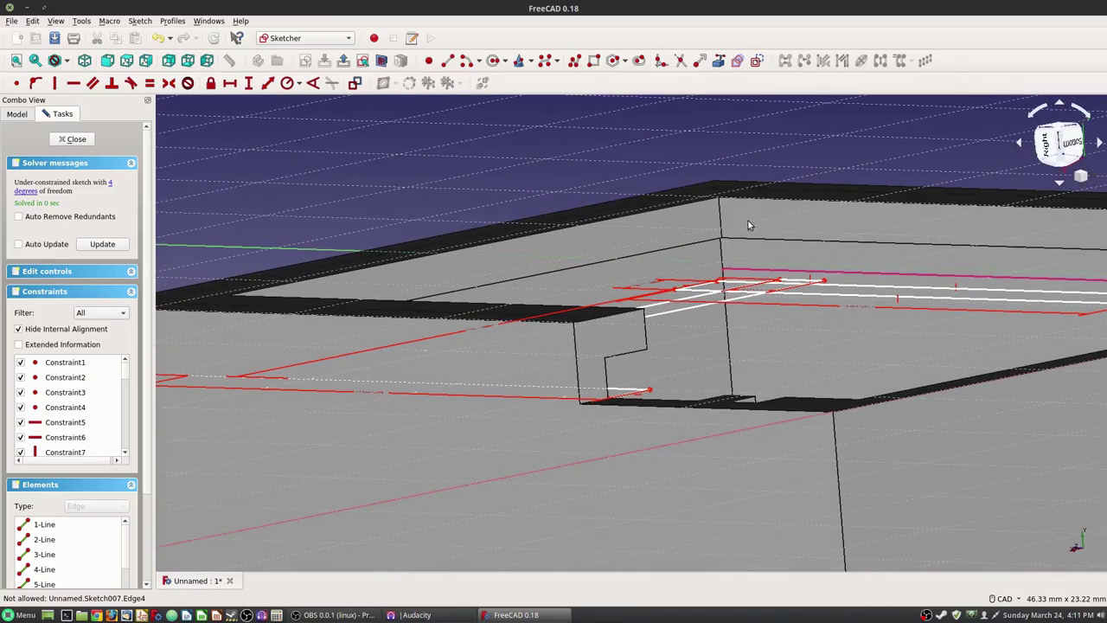
scroll(749, 226, "up", 10)
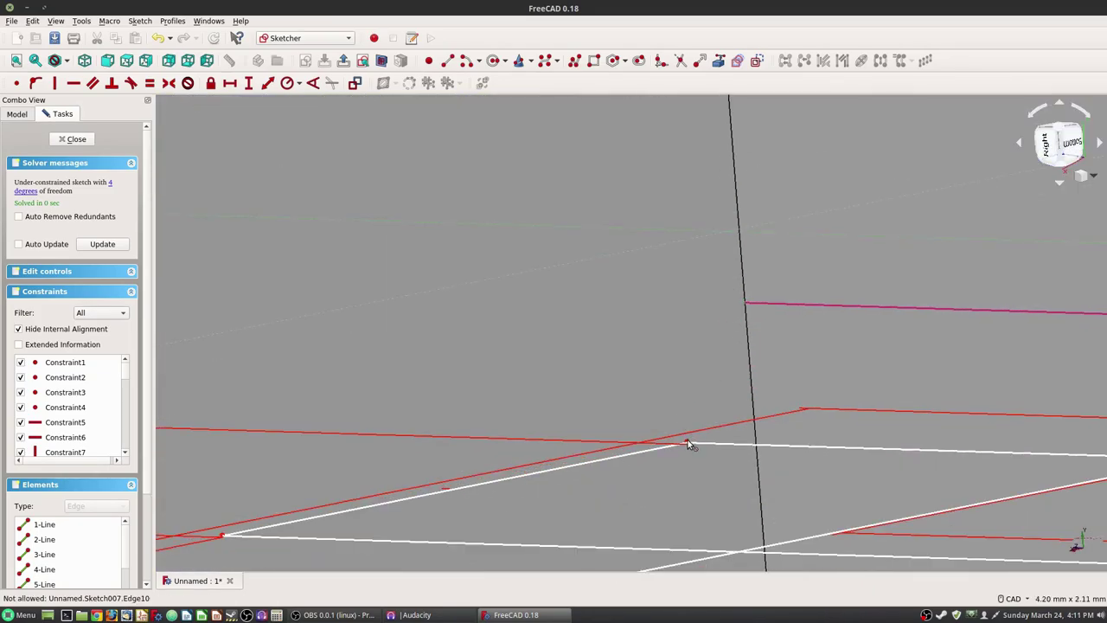
scroll(692, 433, "down", 8)
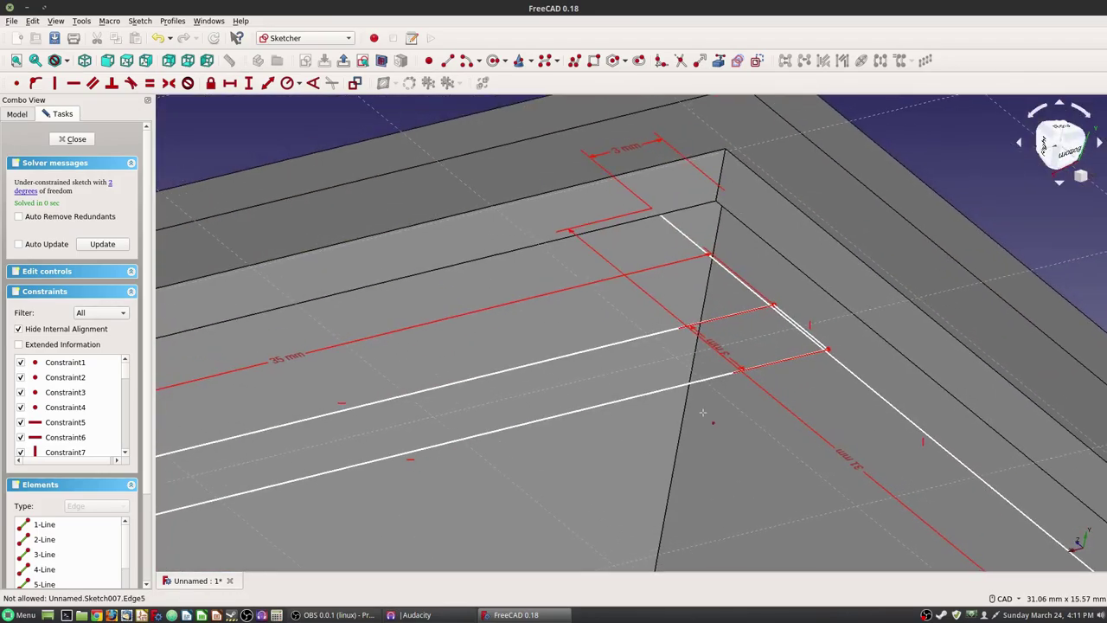
- Make the wide rectangle's top right corner coincident with the right tall rectangle's inner top corner
middle_click_drag(704, 413, 680, 396)
scroll(699, 405, "up", 4)
scroll(732, 466, "up", 4)
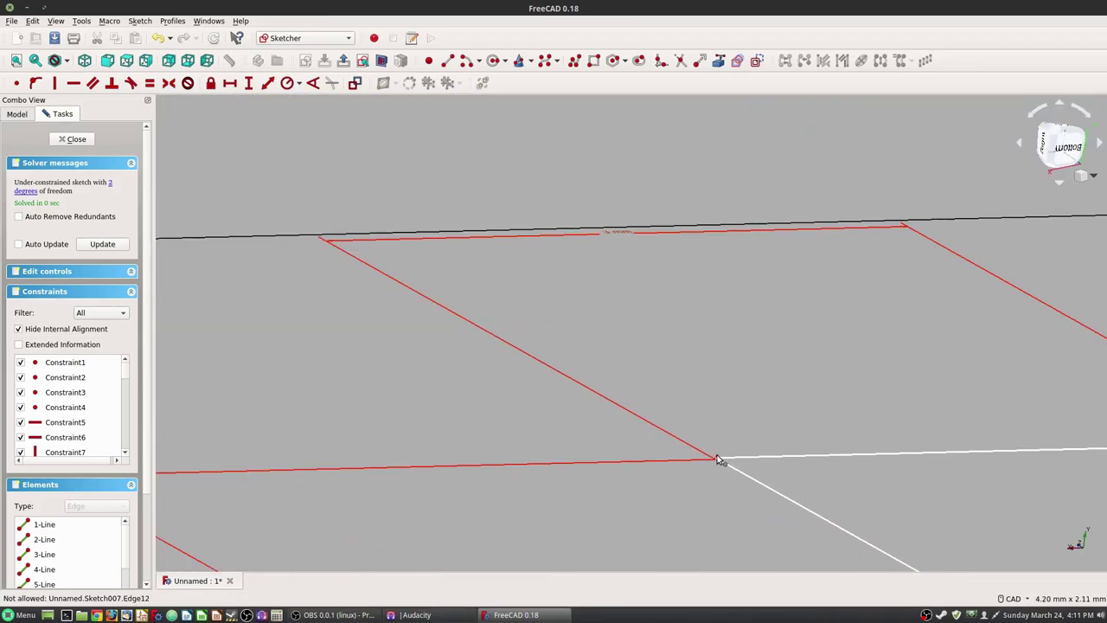
scroll(722, 460, "down", 5)
scroll(692, 446, "up", 4)
mouse_move(739, 451)
middle_mouse_down()
mouse_move(554, 281)
mouse_move(601, 248)
mouse_move(612, 271)
middle_mouse_up()
left_click(770, 420)
scroll(495, 296, "down", 14)
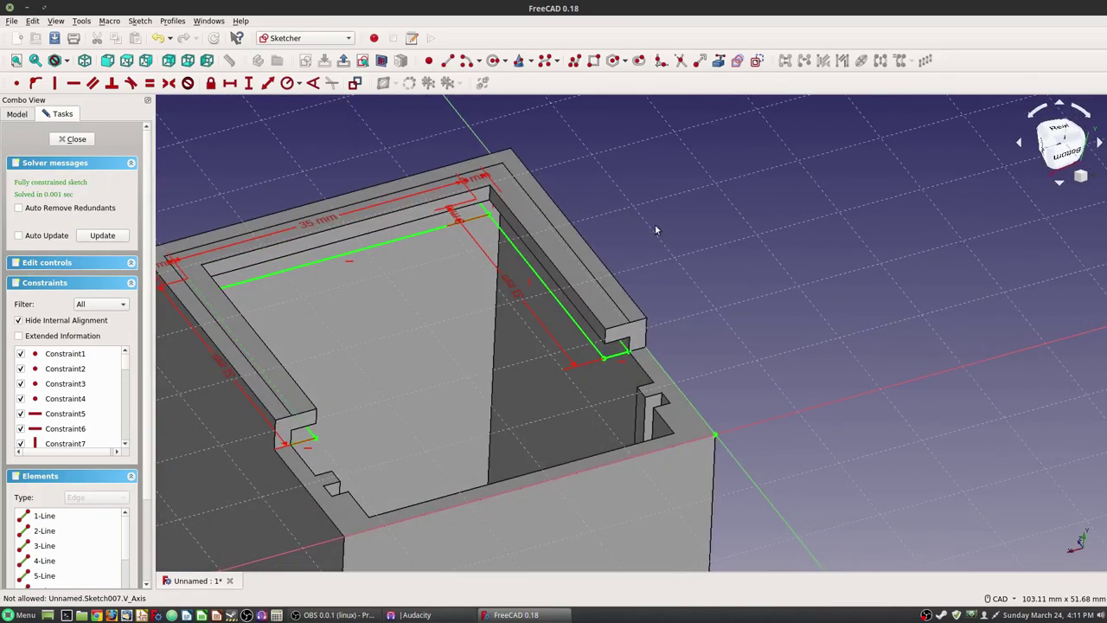
- Delete the wide rectangle's two short end edges where it meets the tall rectangles
scroll(554, 221, "up", 6)
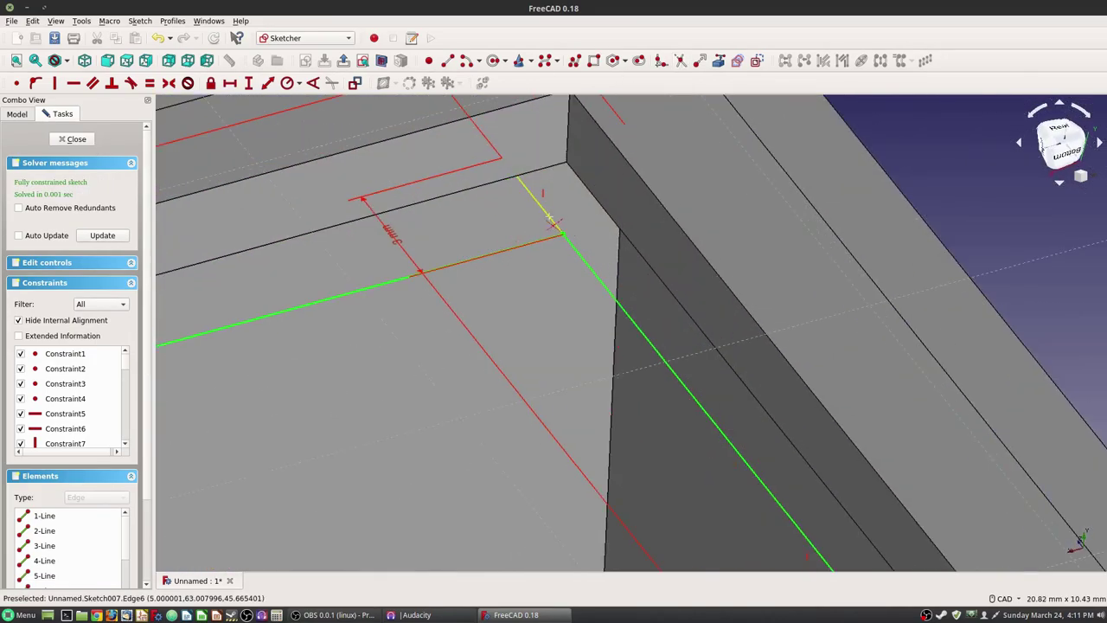
scroll(414, 245, "down", 8)
middle_click_drag(368, 303, 402, 405)
scroll(409, 413, "up", 6)
left_click(412, 421)
right_click(420, 428)
left_click(412, 424)
key("Delete")
mouse_move(935, 338)
middle_mouse_down()
mouse_move(535, 375)
mouse_move(349, 418)
middle_mouse_up()
left_click(345, 420)
key("Delete")
- Trim the tall rectangles' inner edges where they close off the ends of the wide rectangle
left_click(681, 61)
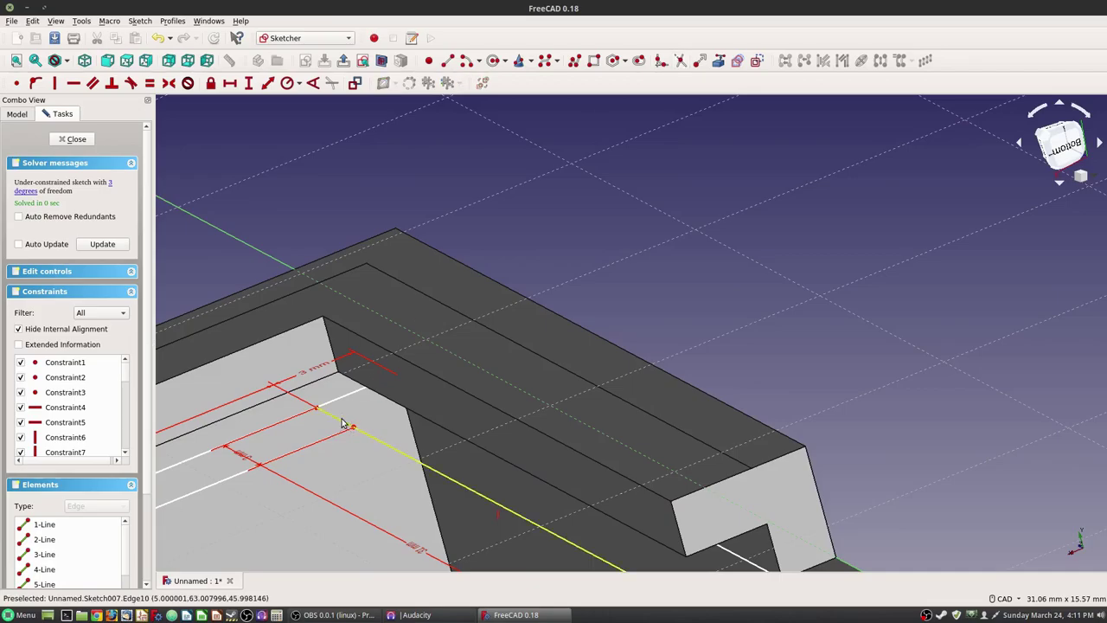
left_click(342, 420)
right_click(367, 316)
scroll(367, 316, "down", 6)
middle_click_drag(670, 211, 681, 289)
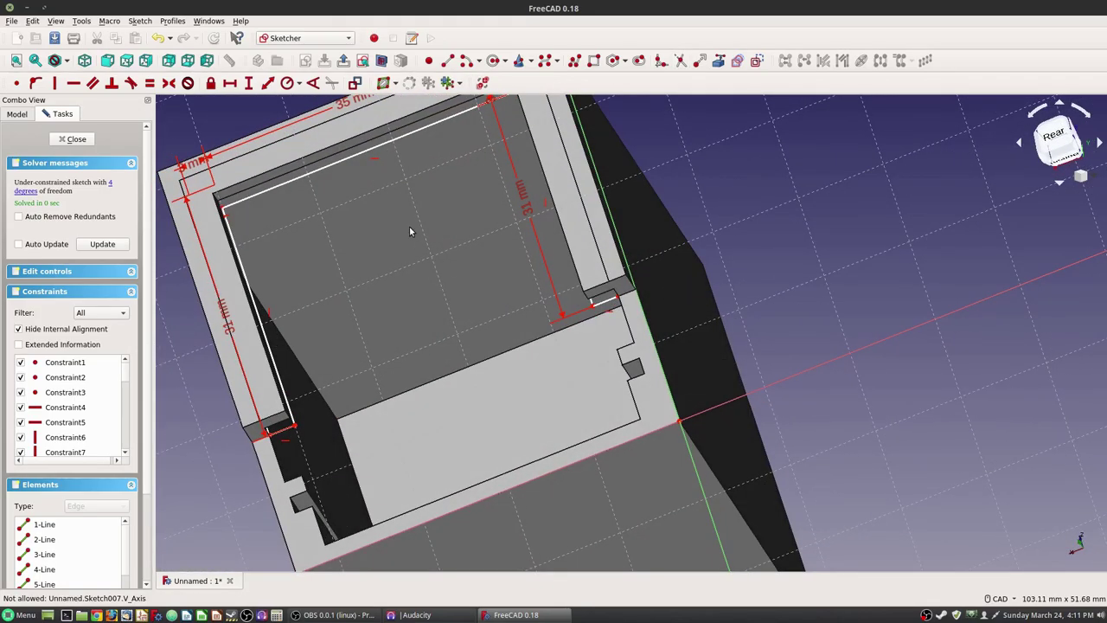
- Close the sketch and pad the inner frame profile 2 mm in the reversed direction
left_click(73, 140)
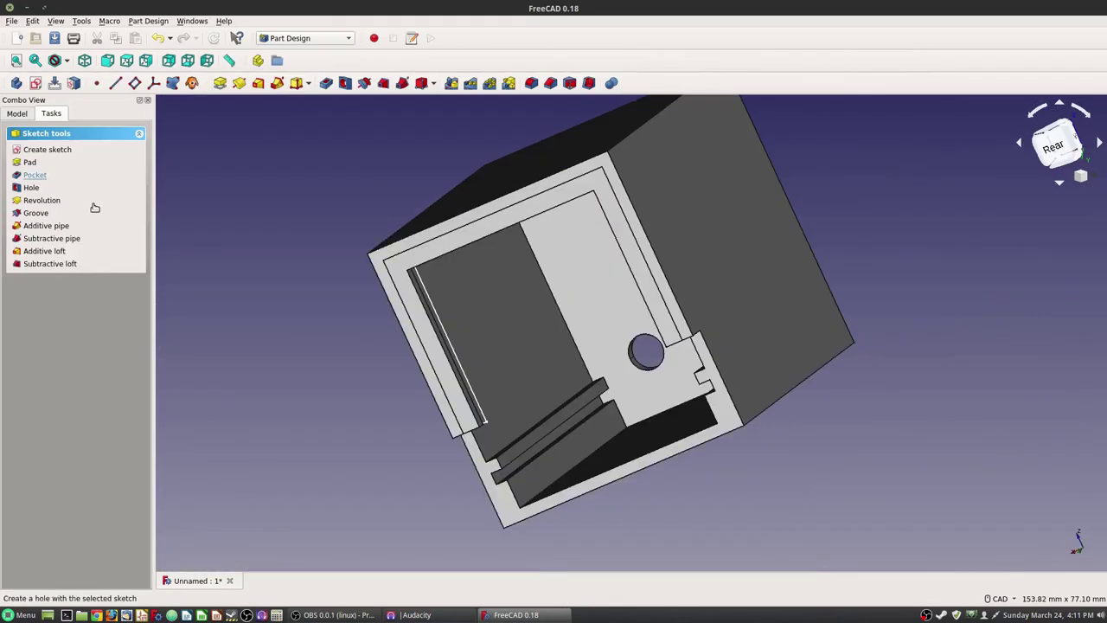
left_click(220, 83)
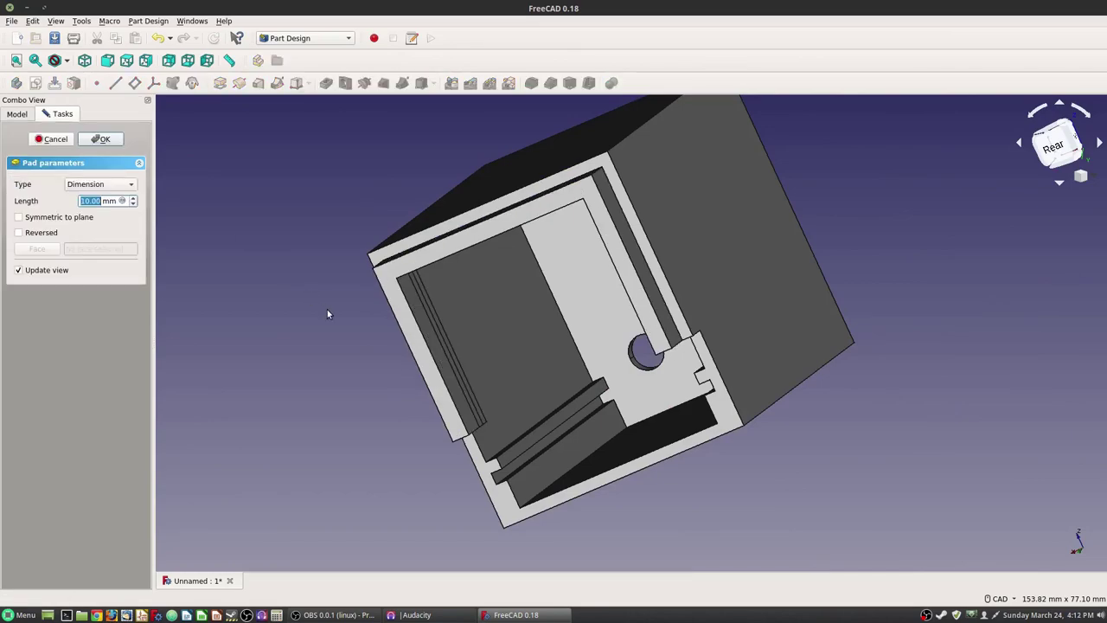
left_click(18, 232)
double_click(90, 201)
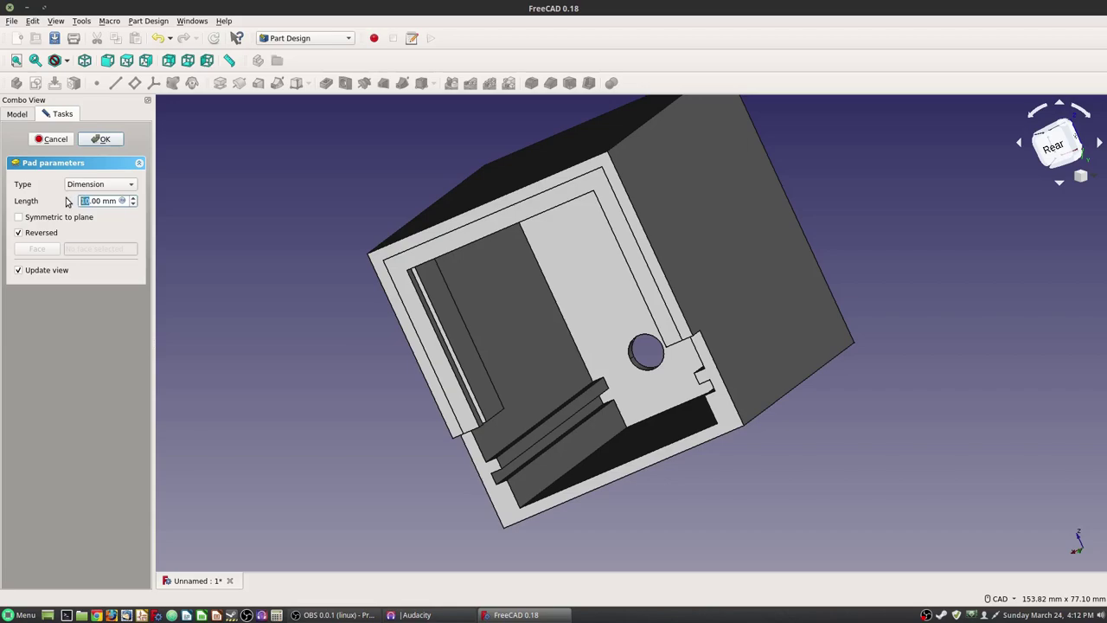
type("2")
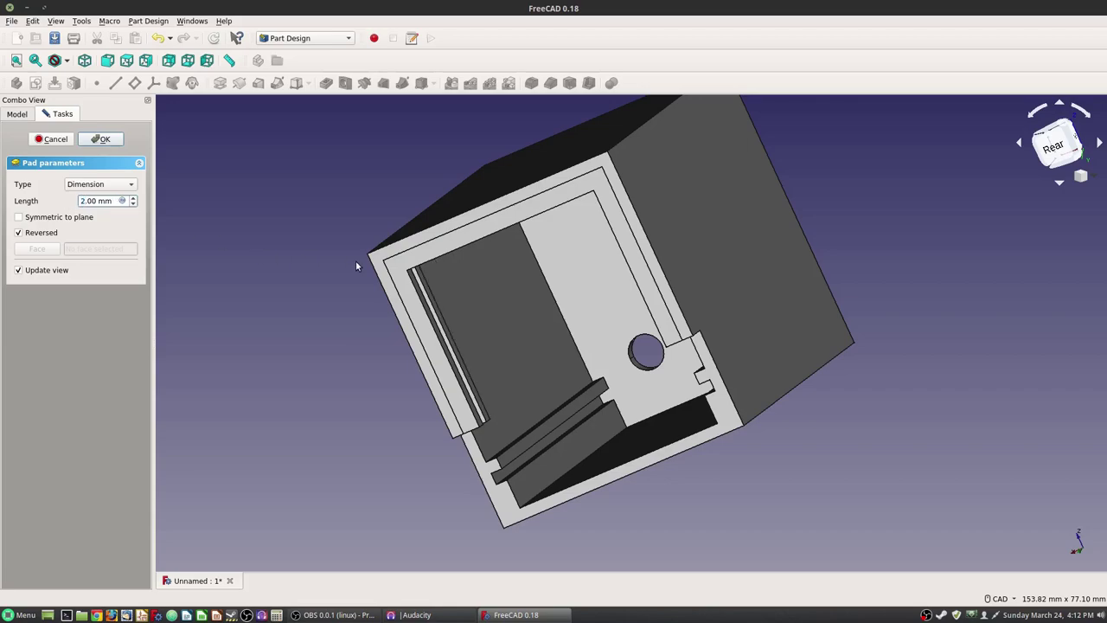
middle_click_drag(347, 291, 167, 252)
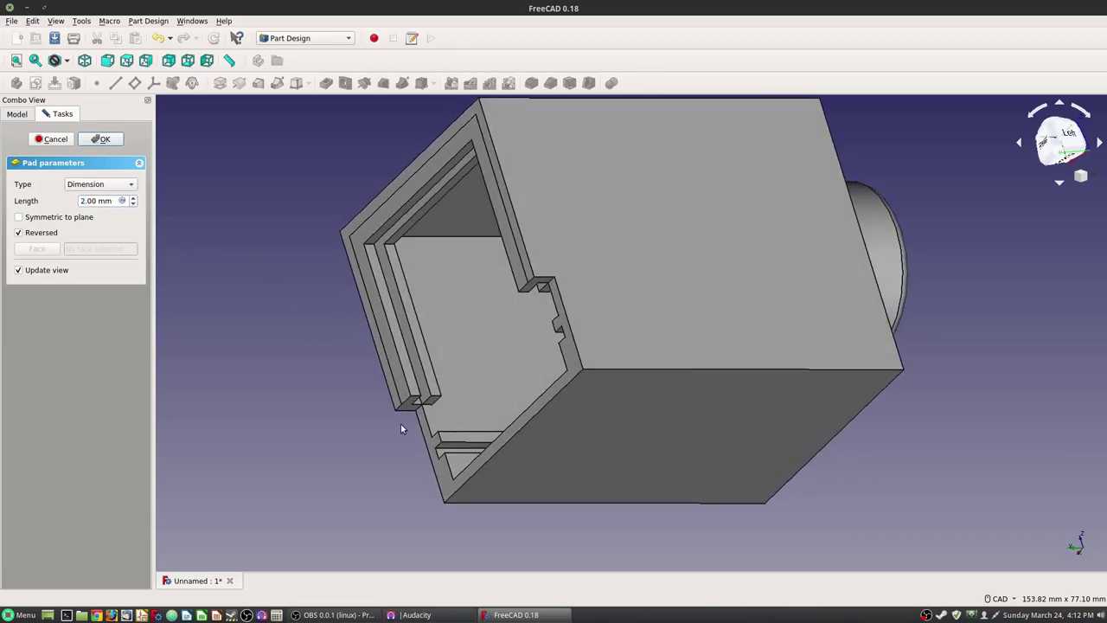
scroll(393, 400, "up", 6)
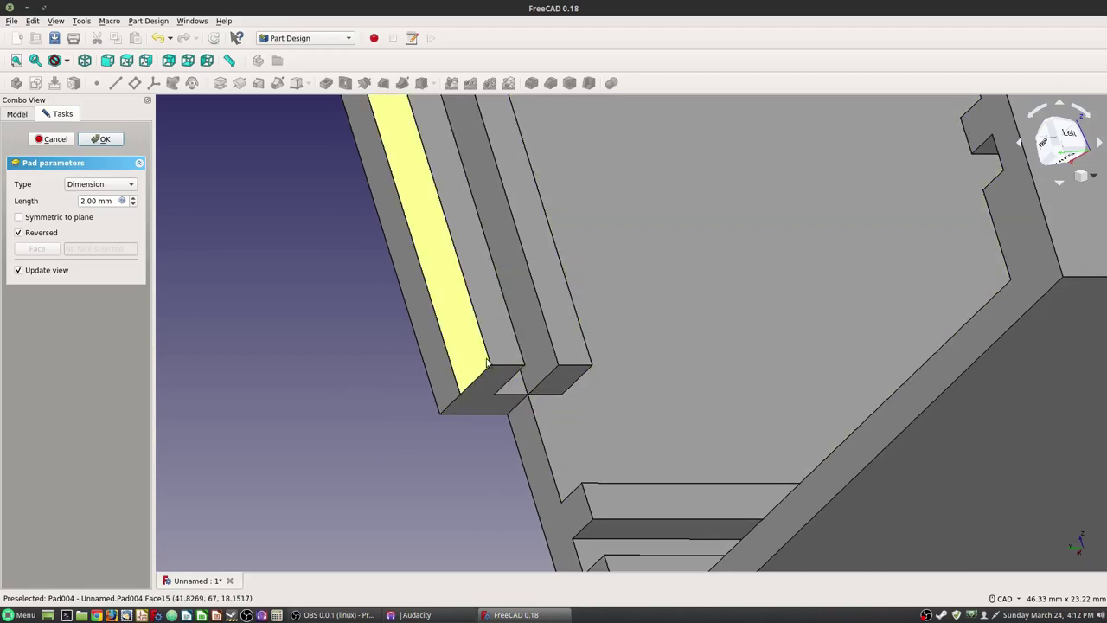
scroll(321, 294, "down", 5)
middle_click_drag(329, 277, 757, 312)
scroll(368, 230, "down", 6)
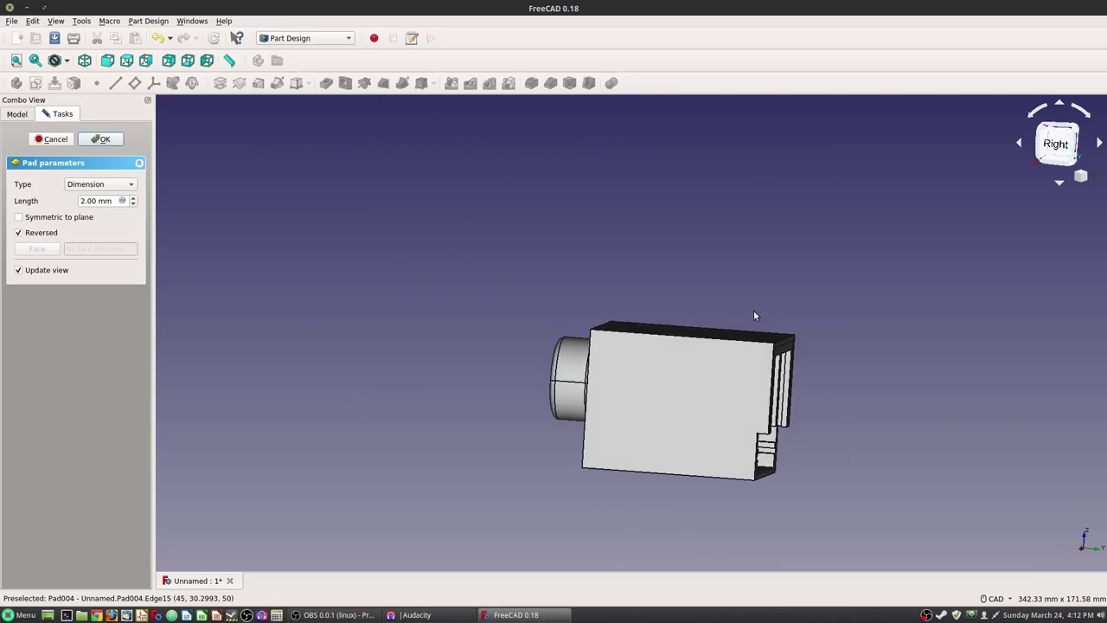
- Select the box's upper right side edge and upper front edge for a fillet
middle_click_drag(442, 299, 610, 284)
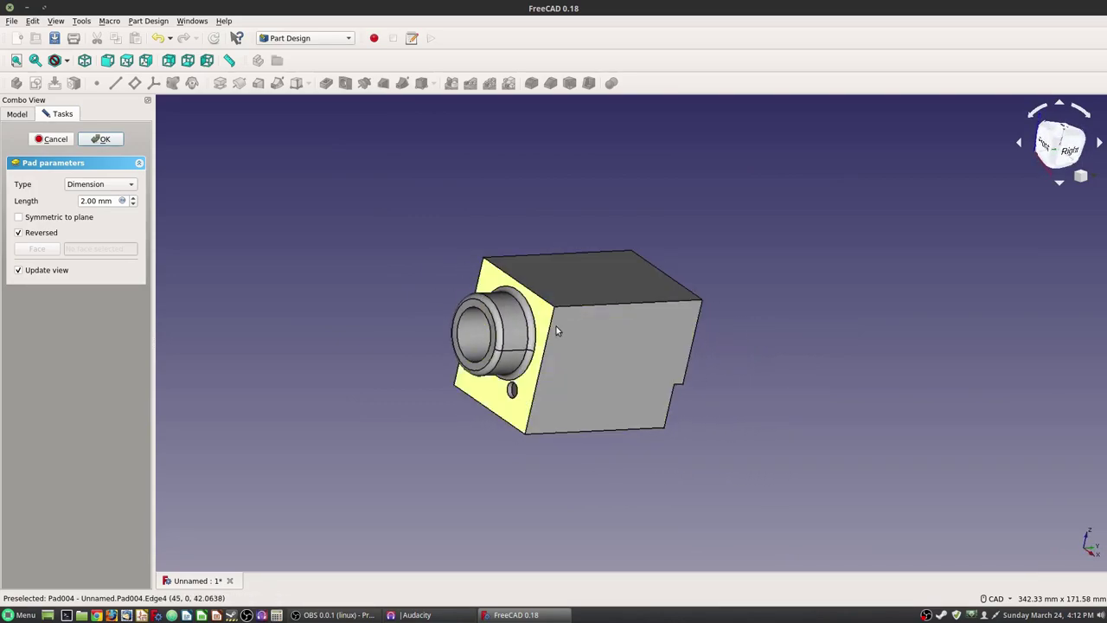
scroll(604, 312, "up", 4)
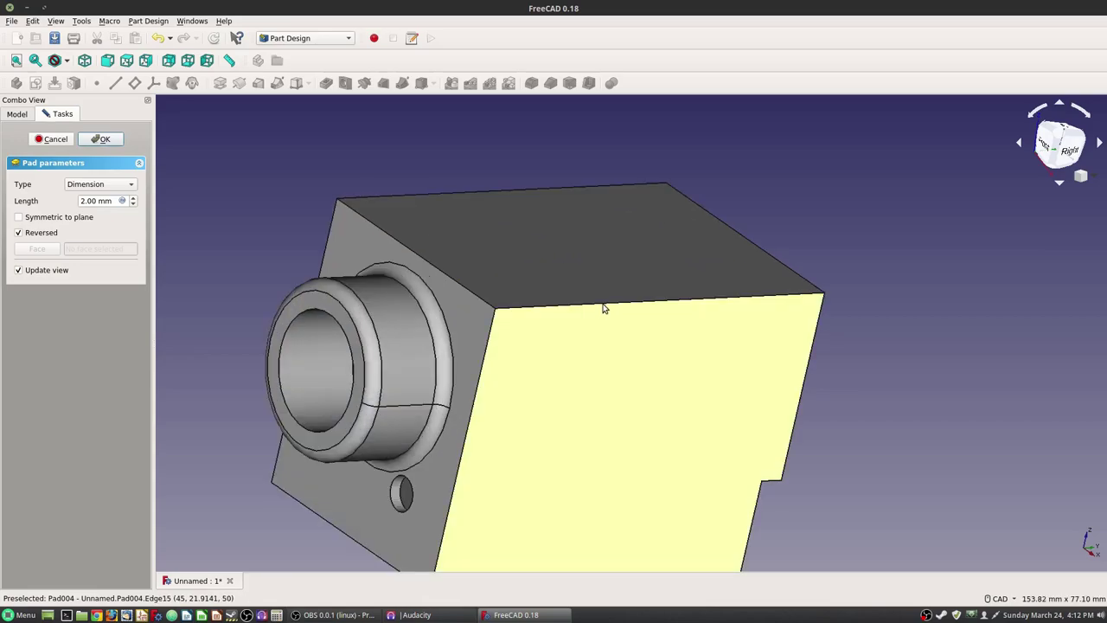
left_click(604, 308)
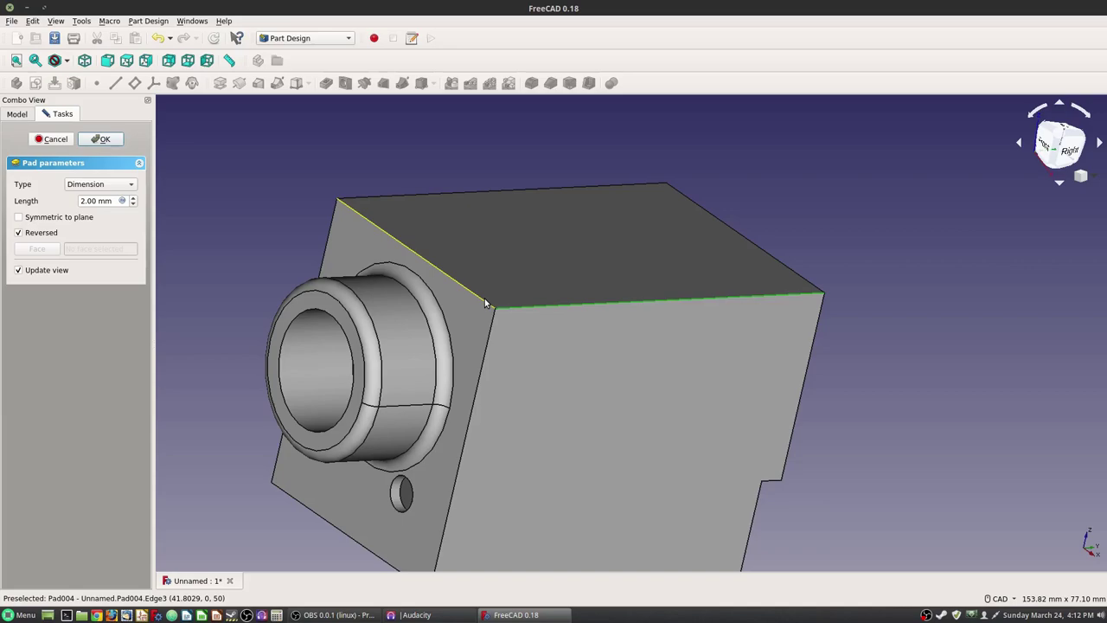
left_click(484, 303)
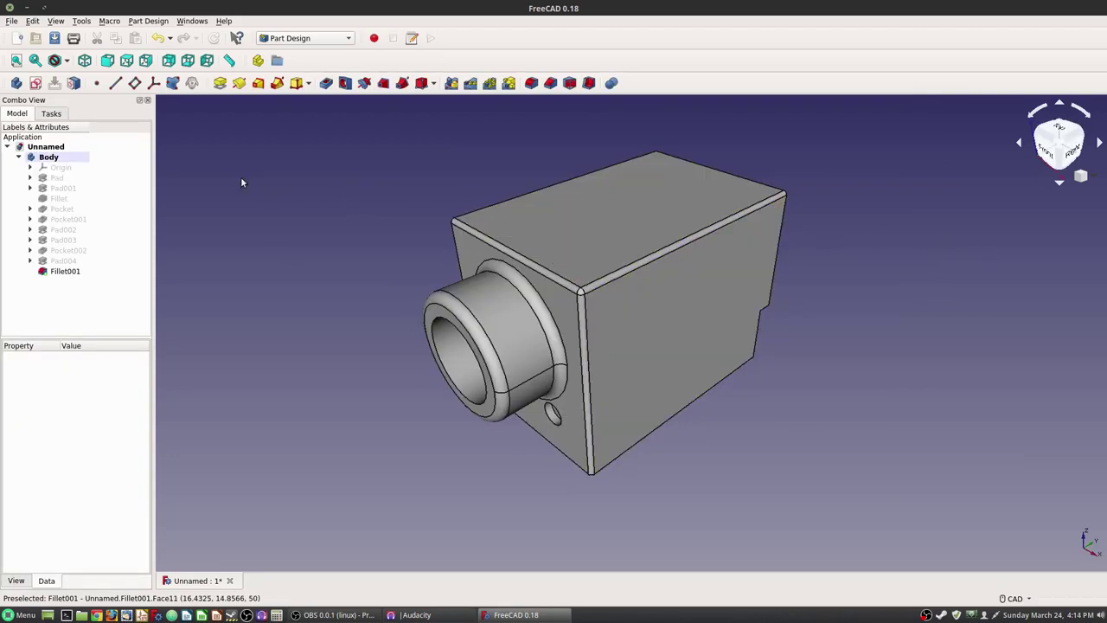
- Save the document as Camera-Body in the security camera project's Mech folder
left_click(54, 39)
left_click(430, 307)
left_click(492, 376)
type("Camera-BOda")
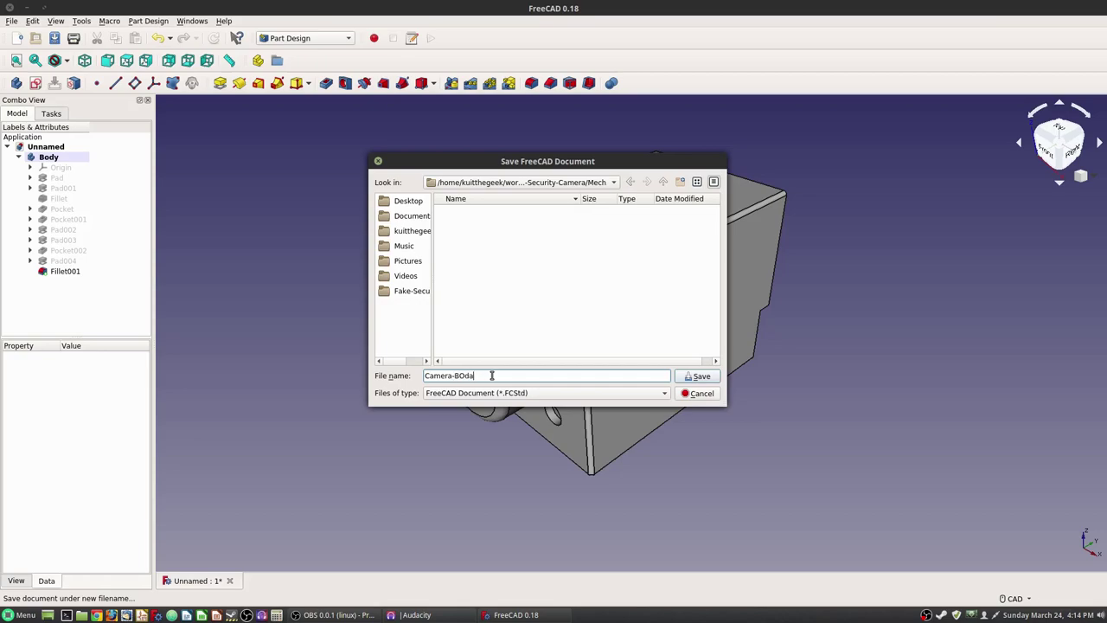
left_click(700, 377)
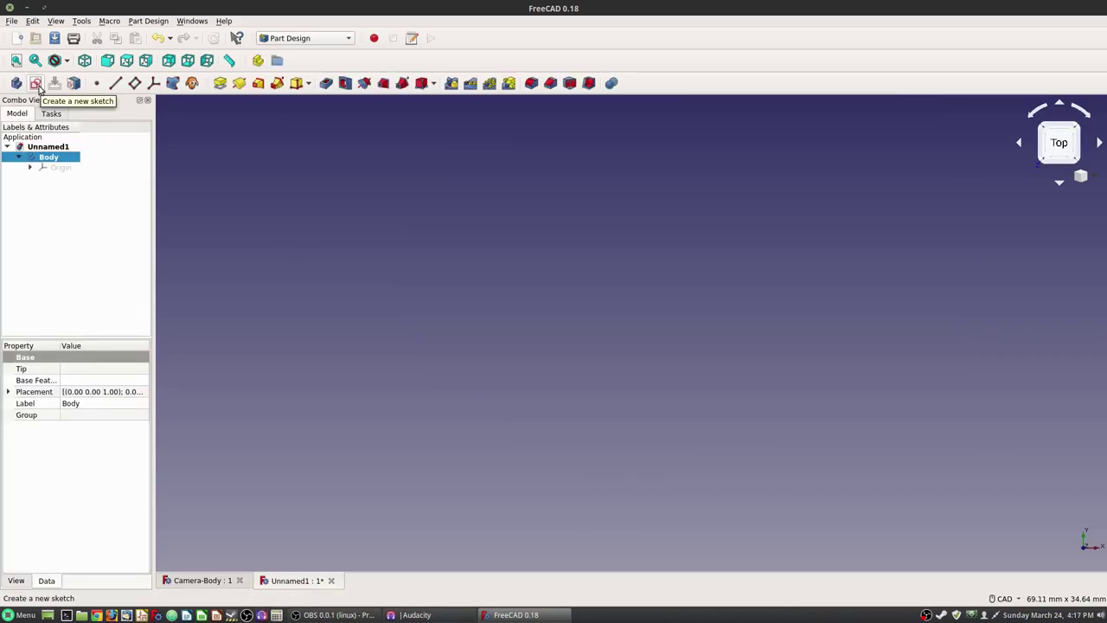
- Create a sketch on the XY plane of the new body and draw a rectangle about 45 mm tall in the upper right quadrant
left_click(36, 84)
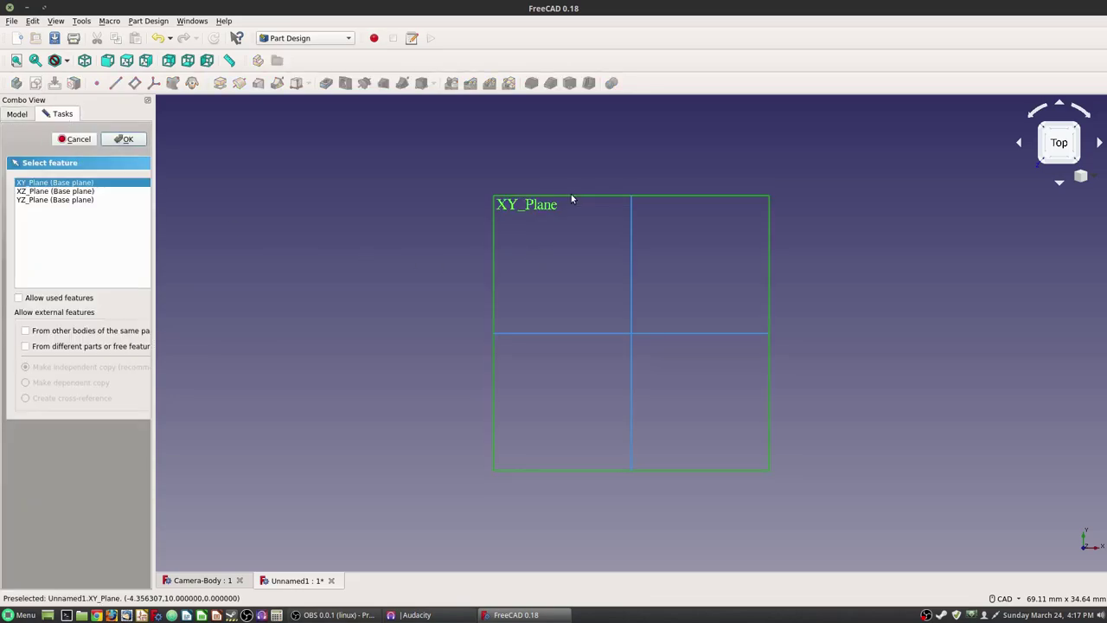
left_click(128, 140)
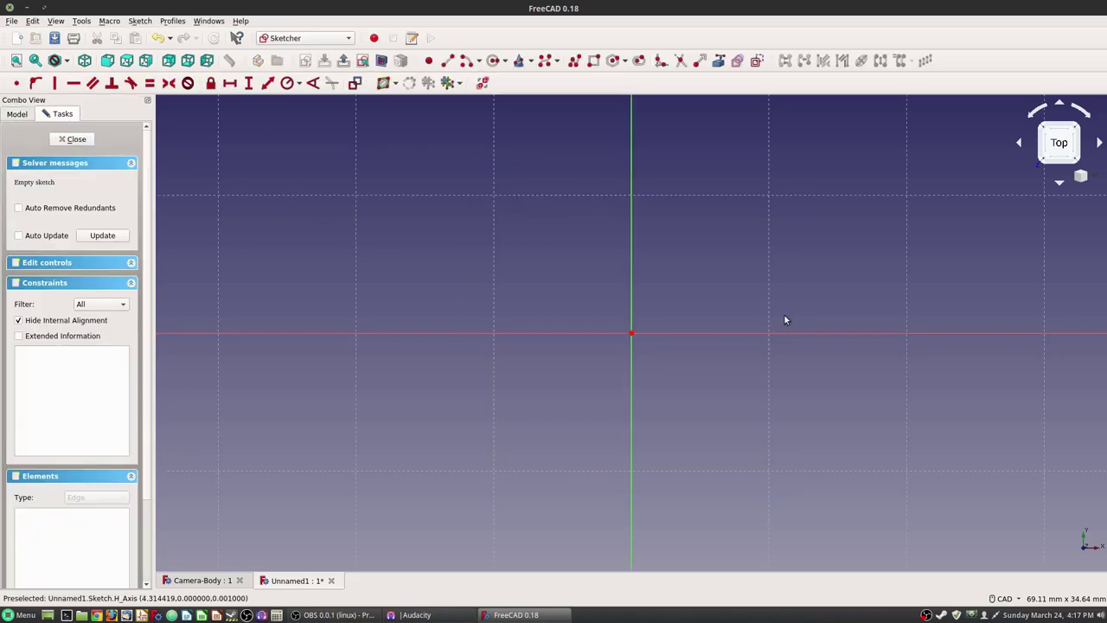
scroll(419, 405, "down", 4)
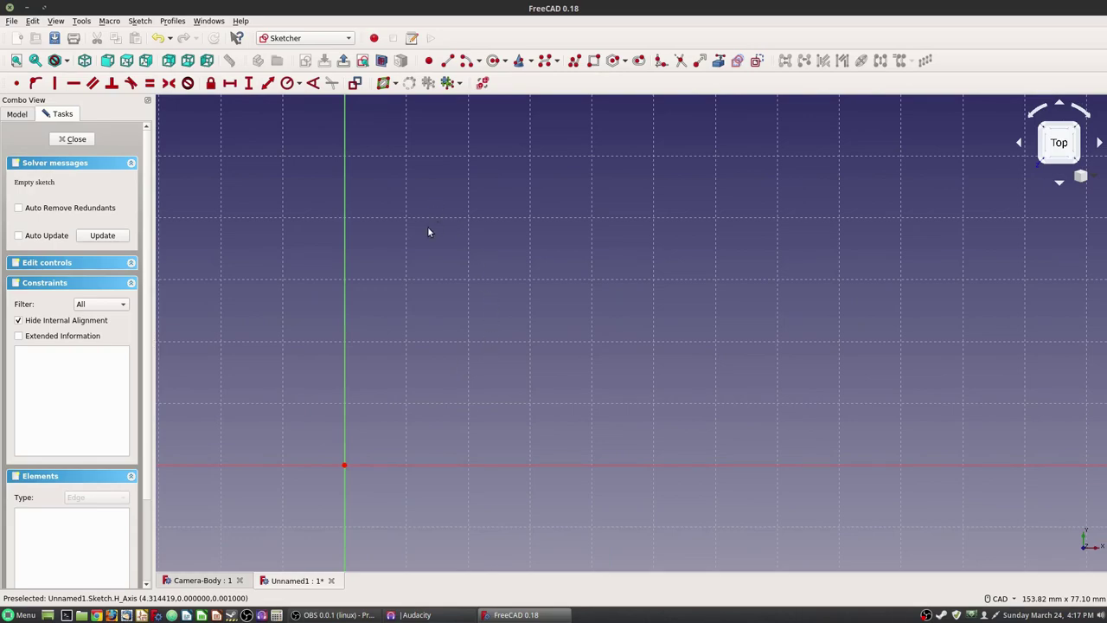
left_click(594, 59)
left_click(392, 440)
left_click(650, 162)
right_click(802, 181)
- Constrain the rectangle's width to 45 mm and its height to 48 mm
left_click(230, 82)
left_click(519, 161)
type("45")
key("Return")
left_click(248, 82)
left_click(655, 242)
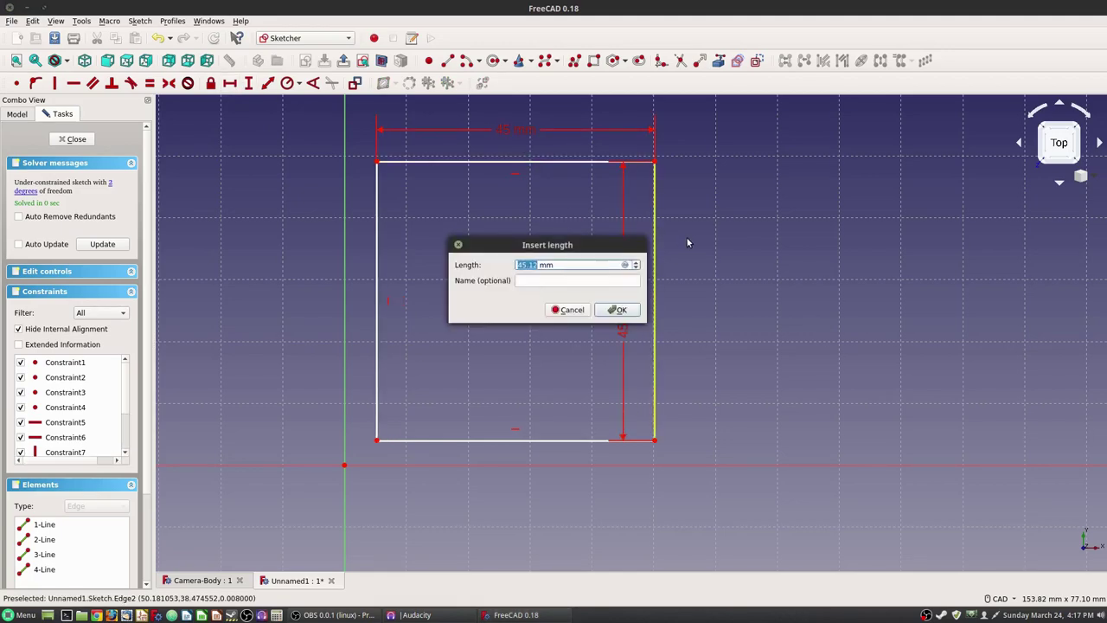
type("48")
key("Return")
- Make the rectangle's lower left corner coincident with the sketch origin
left_click(17, 84)
left_click(345, 466)
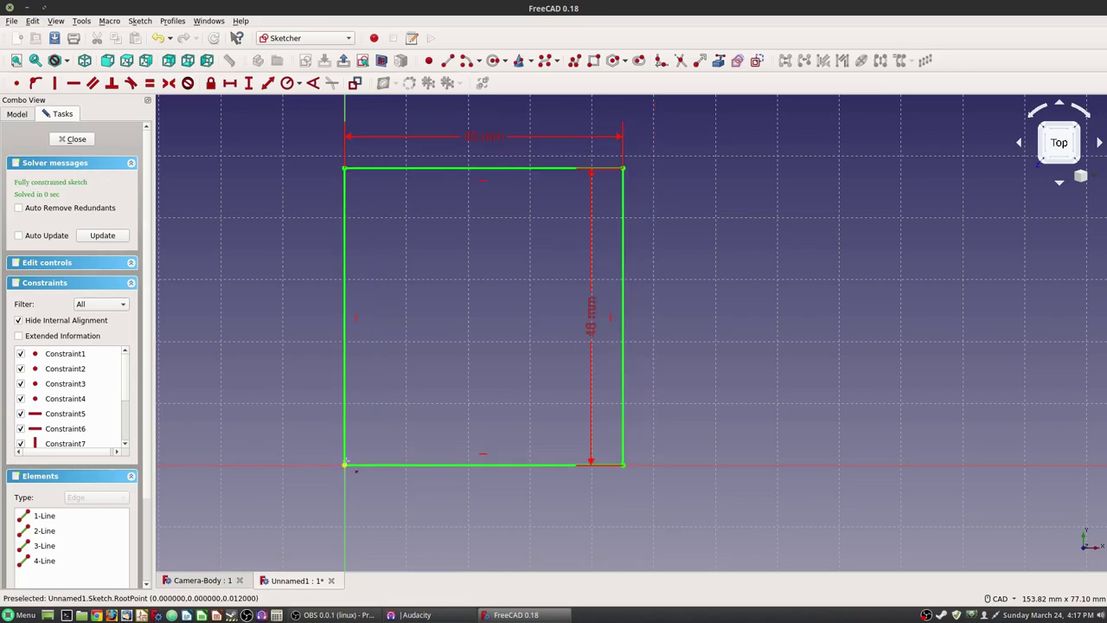
key("Escape")
key("Escape")
middle_click_drag(489, 424, 497, 422)
scroll(497, 422, "down", 2)
- Pad the rectangle into a plate 4 mm thick
left_click(57, 116)
left_click(39, 167)
middle_click_drag(437, 234, 251, 270)
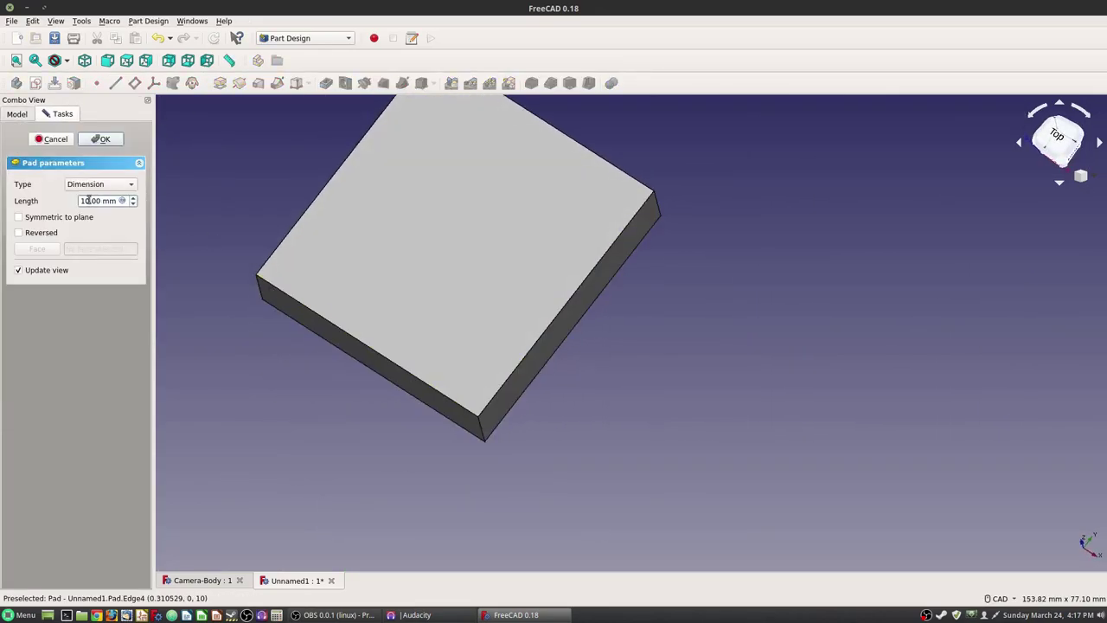
type("4")
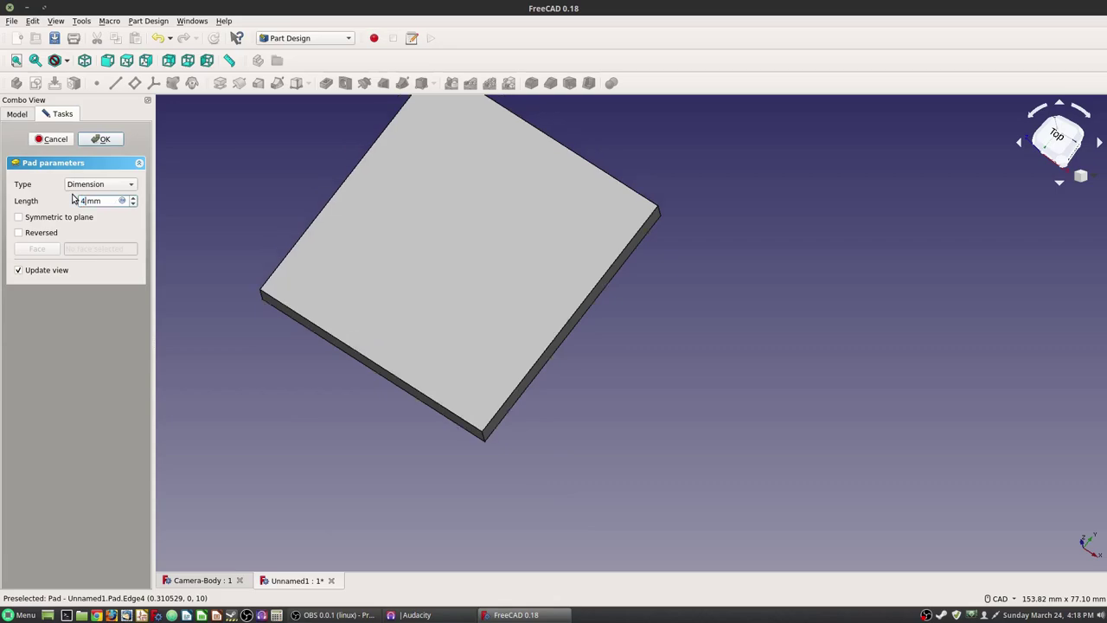
left_click(104, 139)
- Create a sketch on the plate's top face and draw two tall narrow rectangles near its left and right edges
middle_click_drag(719, 291, 791, 377)
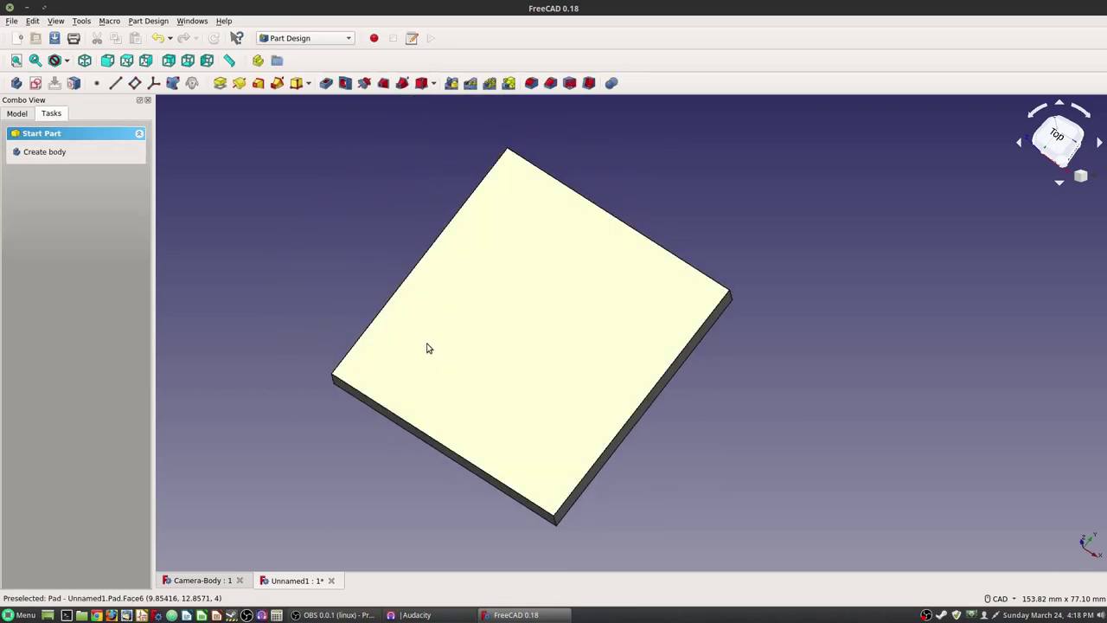
left_click(541, 436)
left_click(47, 149)
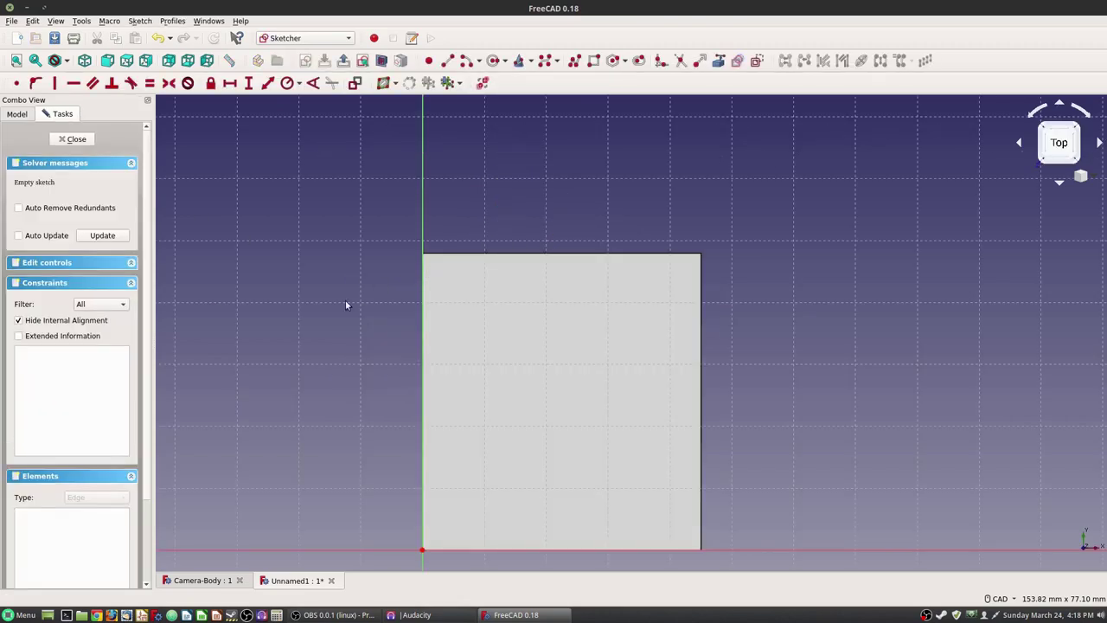
scroll(487, 288, "up", 3)
scroll(440, 161, "up", 3)
scroll(450, 176, "down", 3)
left_click(593, 60)
left_click(667, 257)
left_click(620, 453)
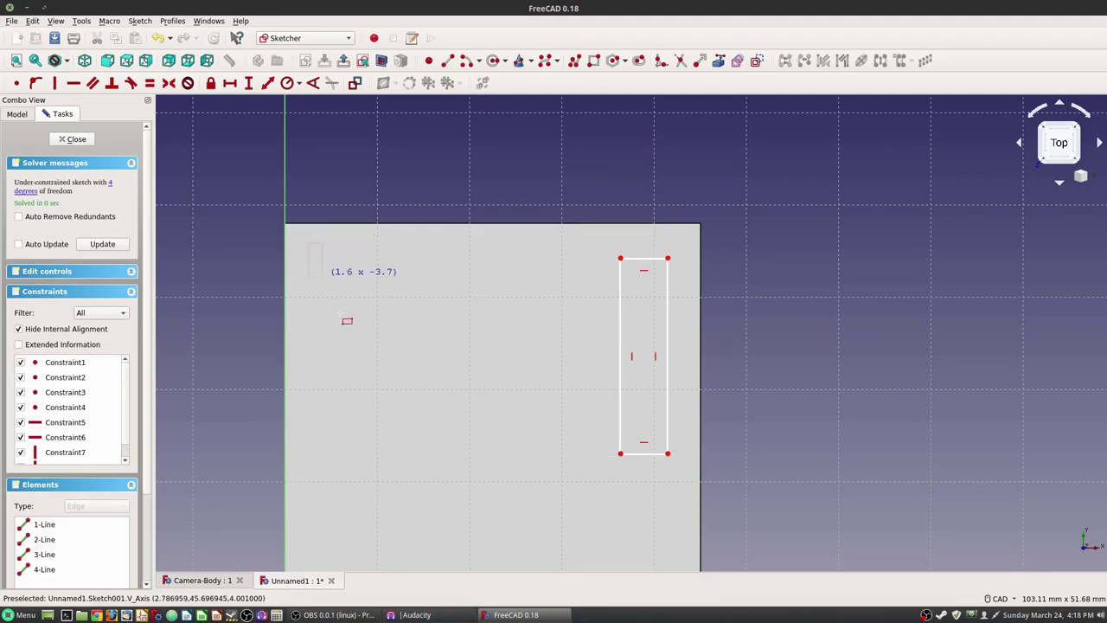
left_click(341, 466)
middle_click_drag(372, 136, 353, 82)
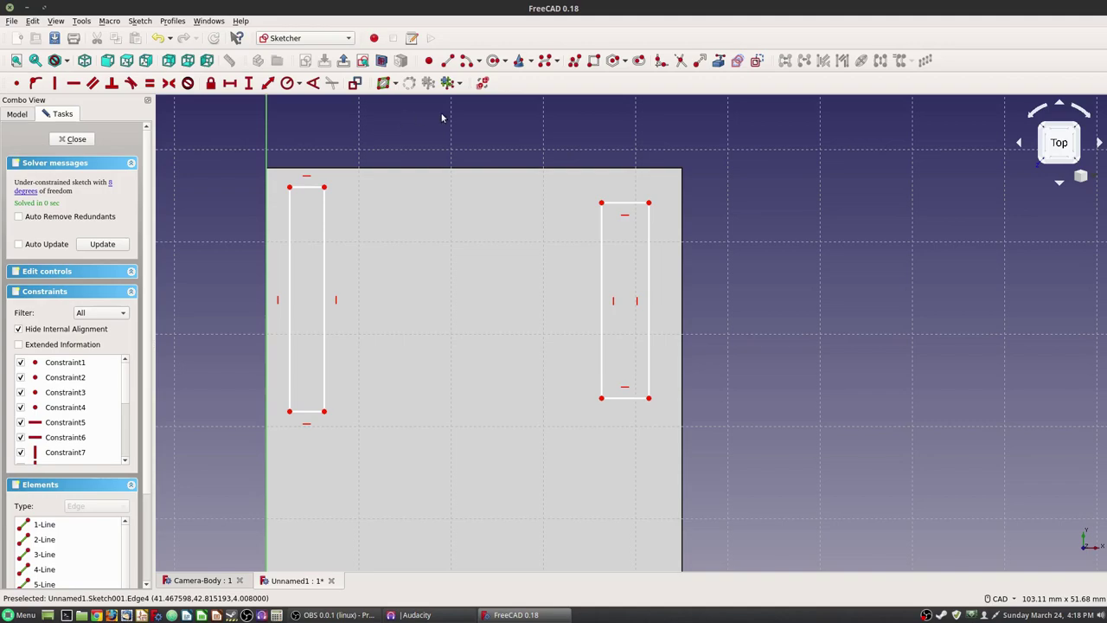
- Reference the plate's right, left and top edges as external geometry in the sketch
left_click(683, 305)
left_click(272, 340)
scroll(505, 381, "down", 2)
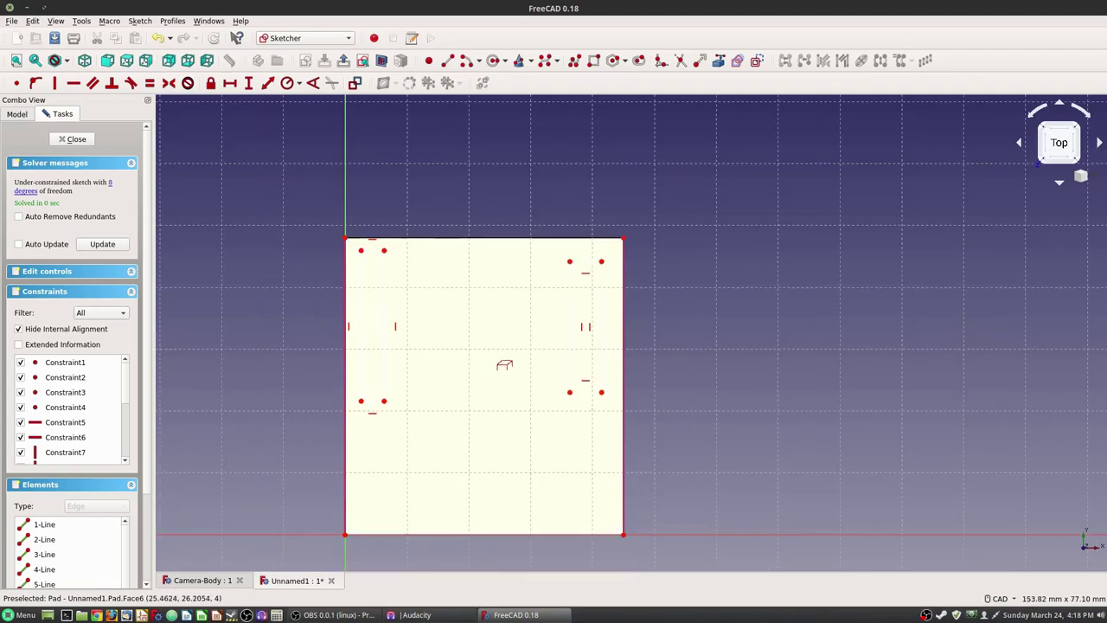
left_click(542, 241)
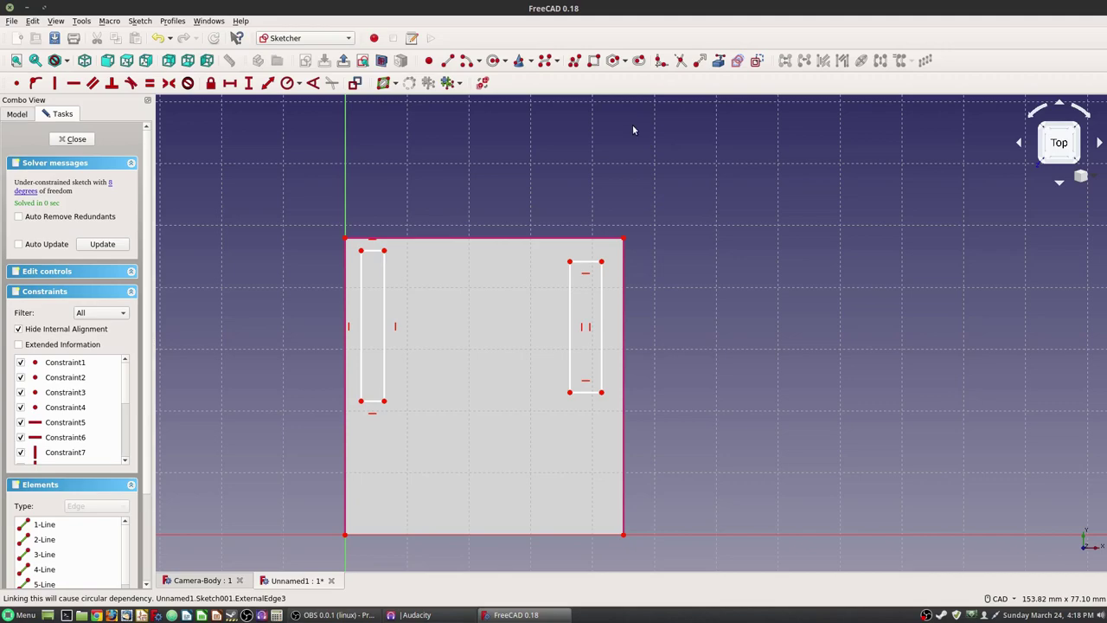
- Constrain the width of both tall rectangles to 2 mm
left_click(230, 82)
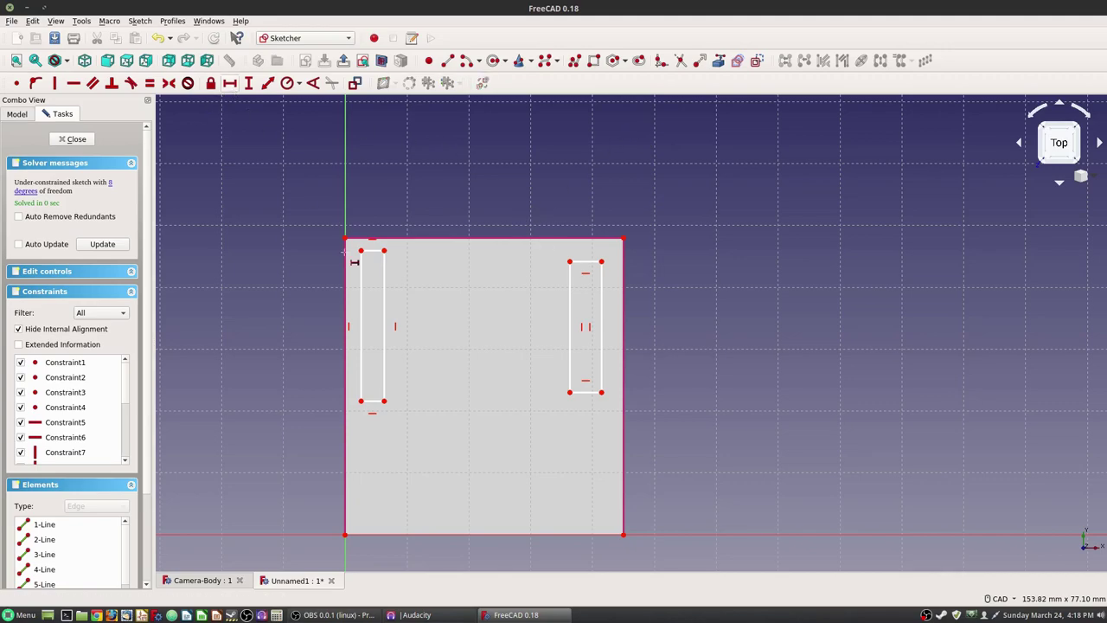
left_click(374, 252)
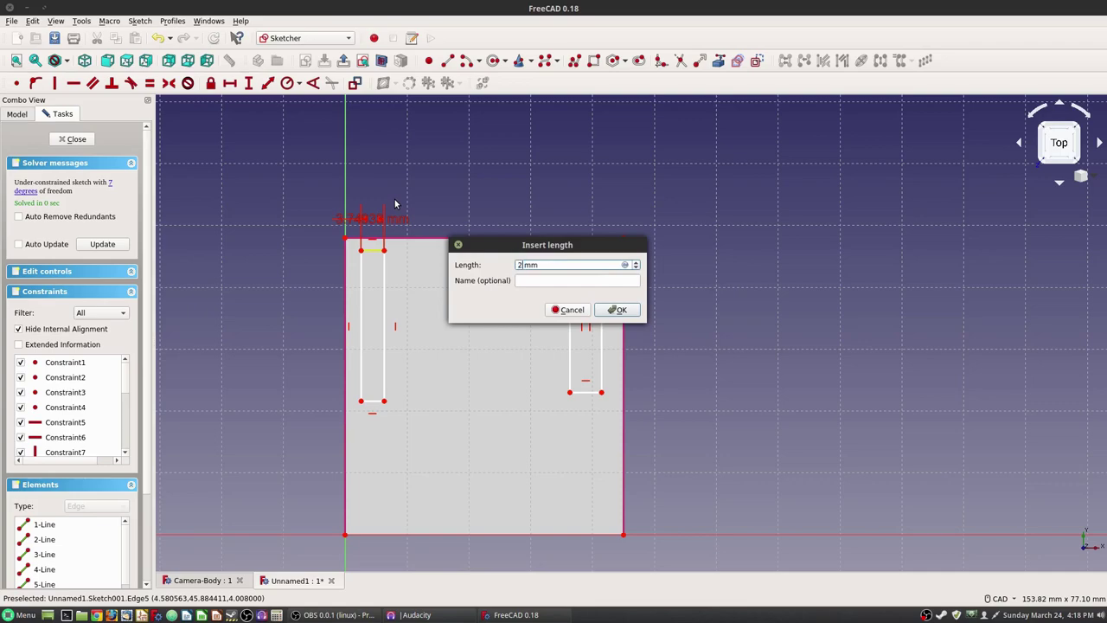
type("2")
key("Return")
left_click(585, 256)
type("2")
key("Return")
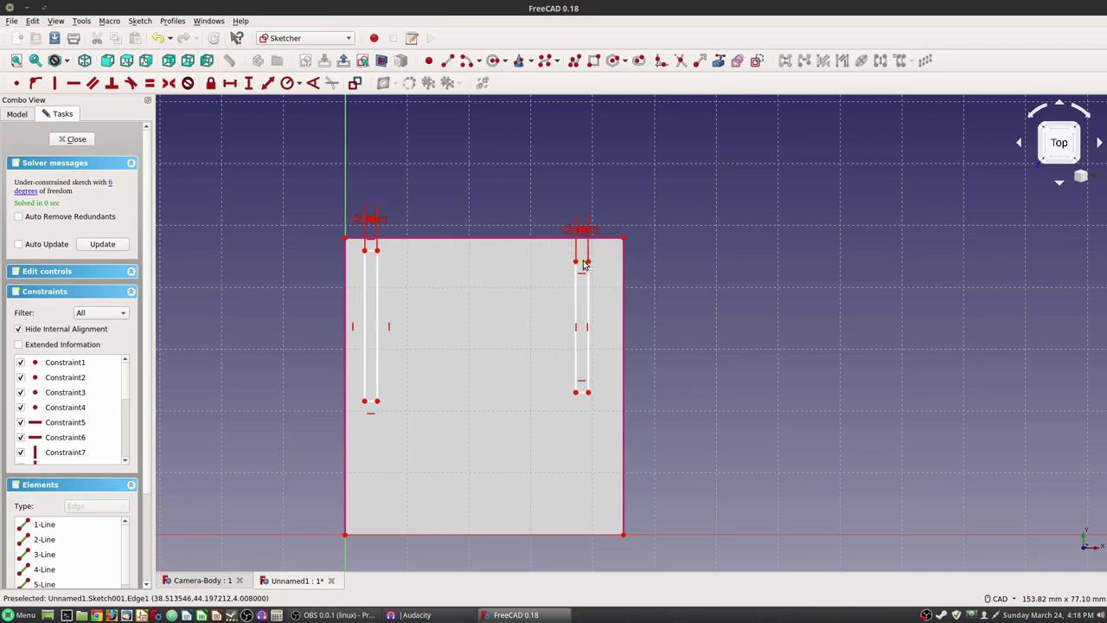
- Constrain the height of both tall rectangles to 31 mm
left_click(249, 83)
left_click(377, 307)
type("31")
key("Return")
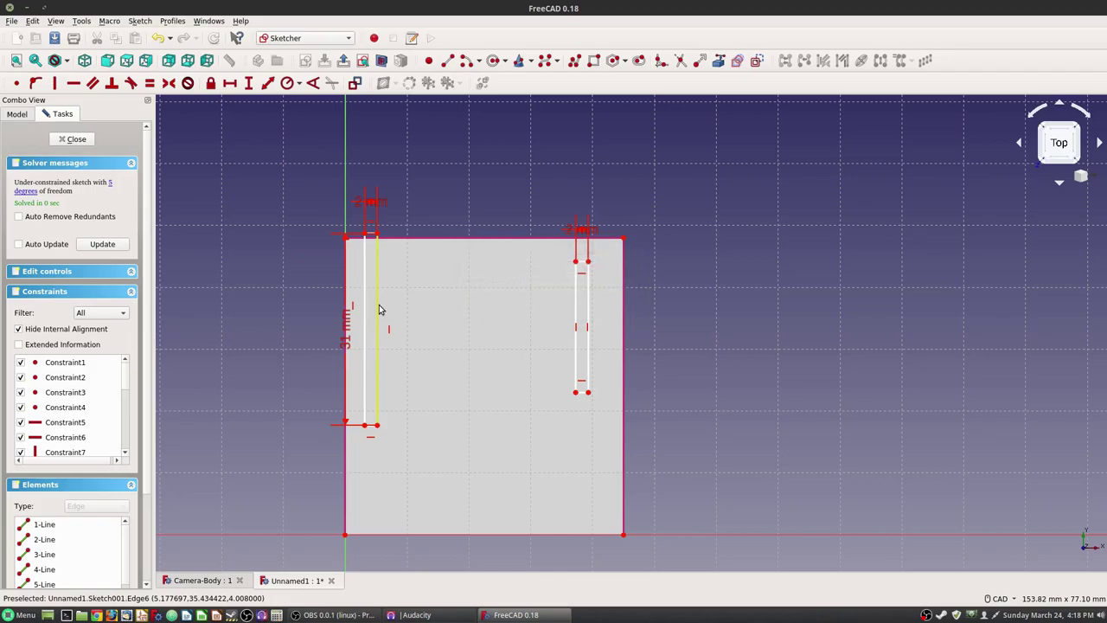
left_click(588, 343)
type("31")
key("Return")
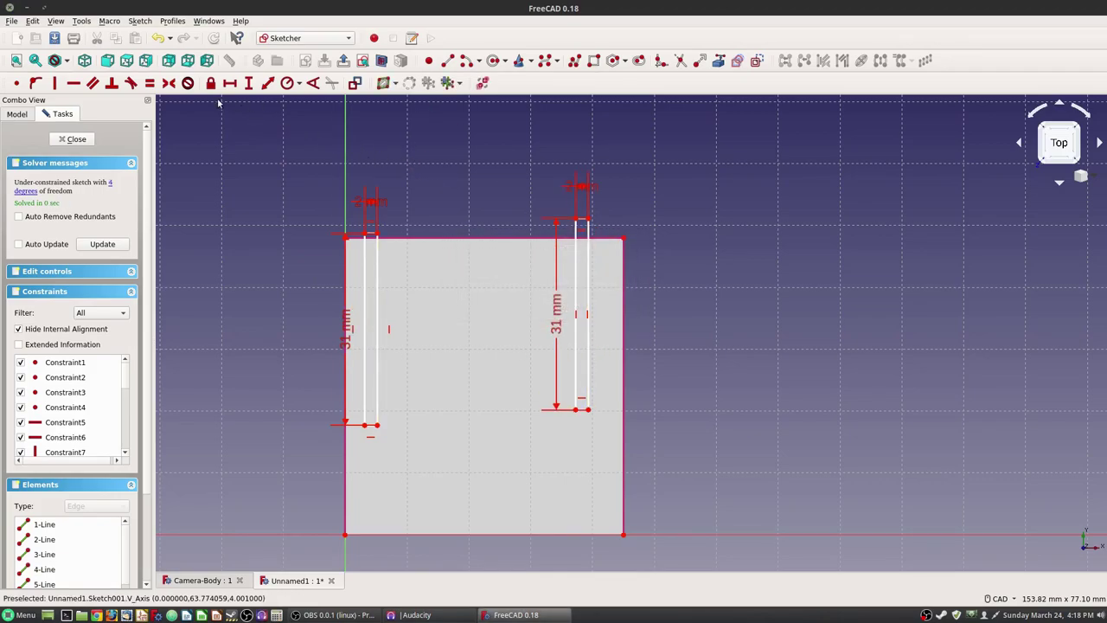
- Make the outer upper corner of each tall rectangle coincident with the plate's corresponding upper corner
left_click(17, 82)
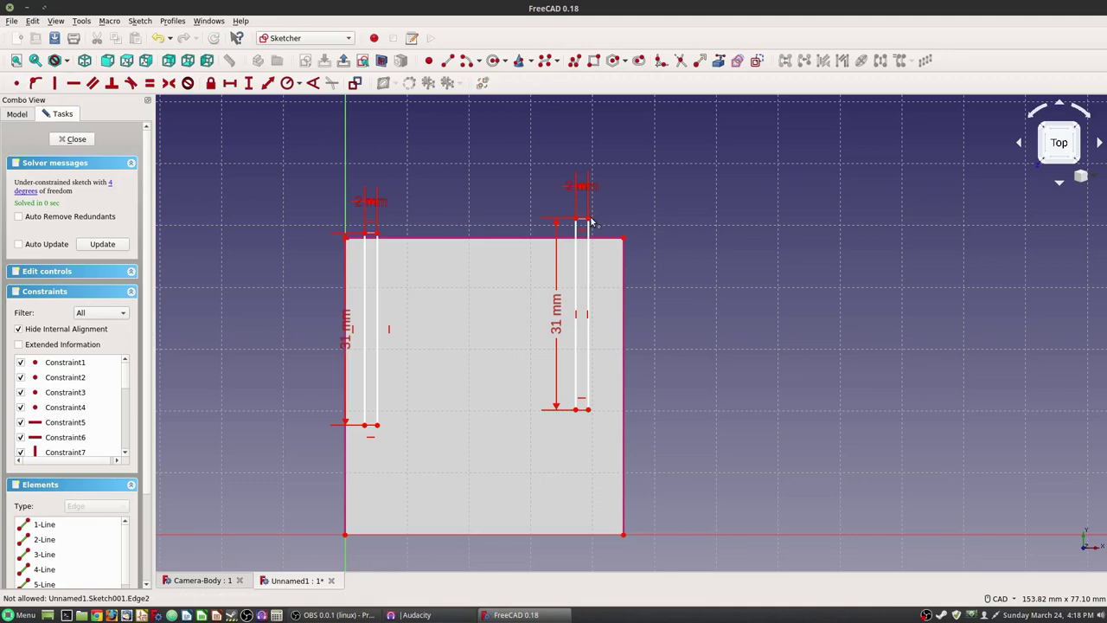
left_click(589, 223)
left_click(622, 237)
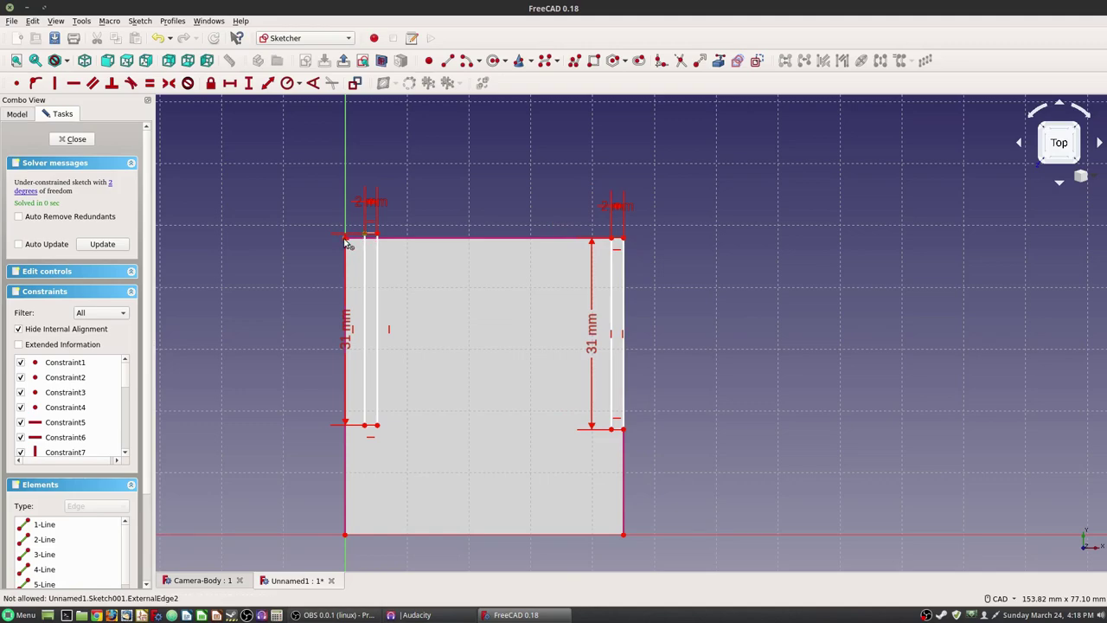
left_click(344, 236)
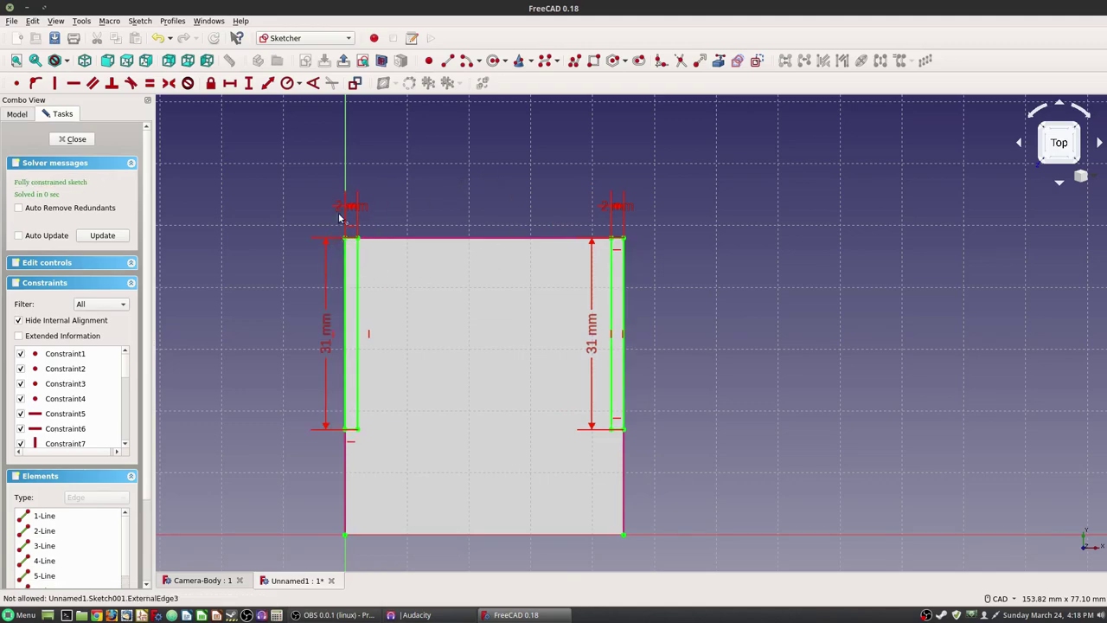
- Finish the sketch and pocket the two side strips 4 mm deep through the plate
left_click(76, 138)
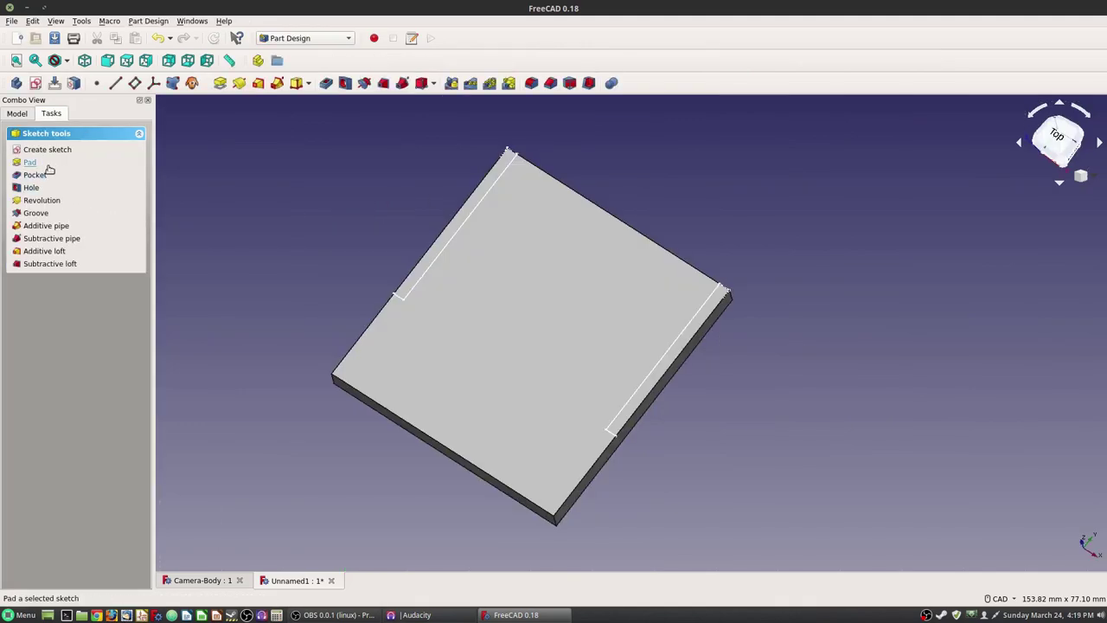
left_click(39, 175)
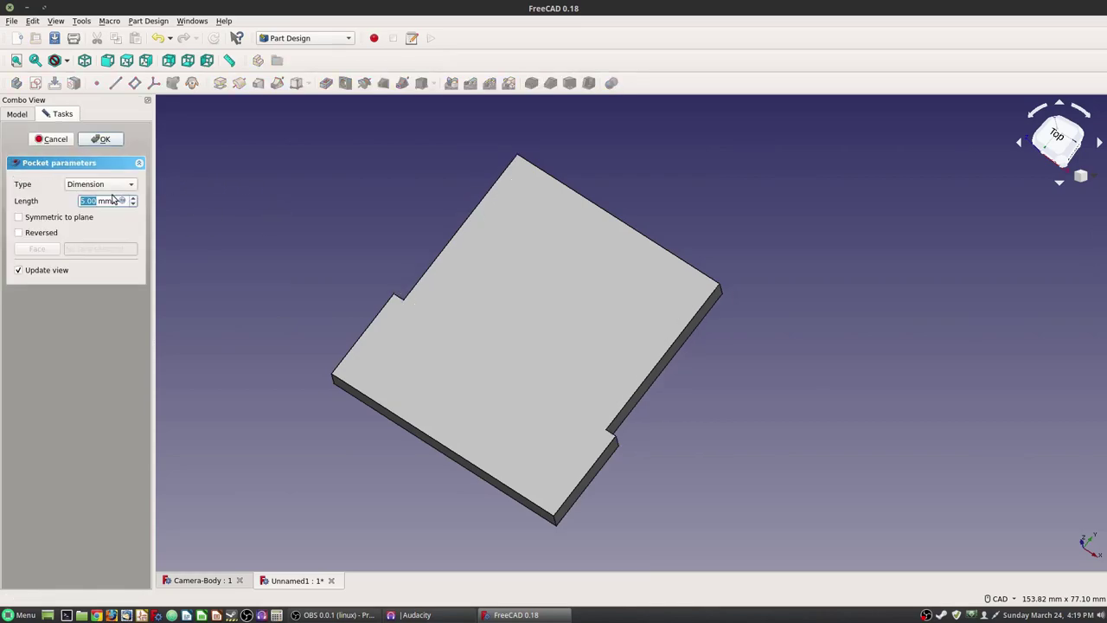
type("4")
left_click(102, 139)
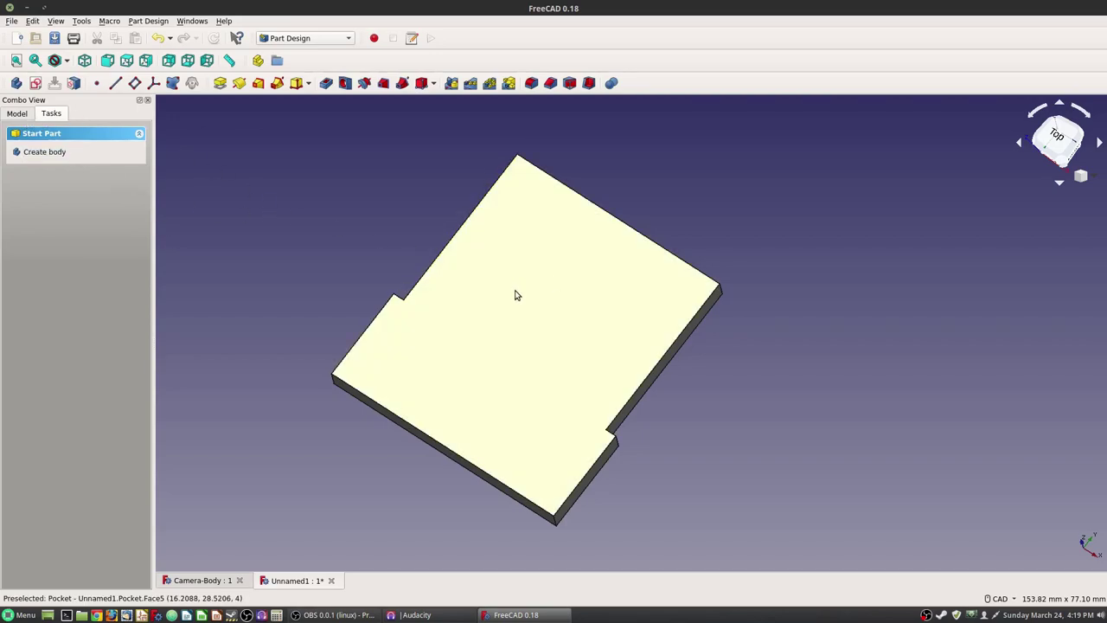
- Create a sketch on the notched plate's top face and reference the narrowed section's two side edges and top edge as external geometry
left_click(524, 301)
left_click(47, 149)
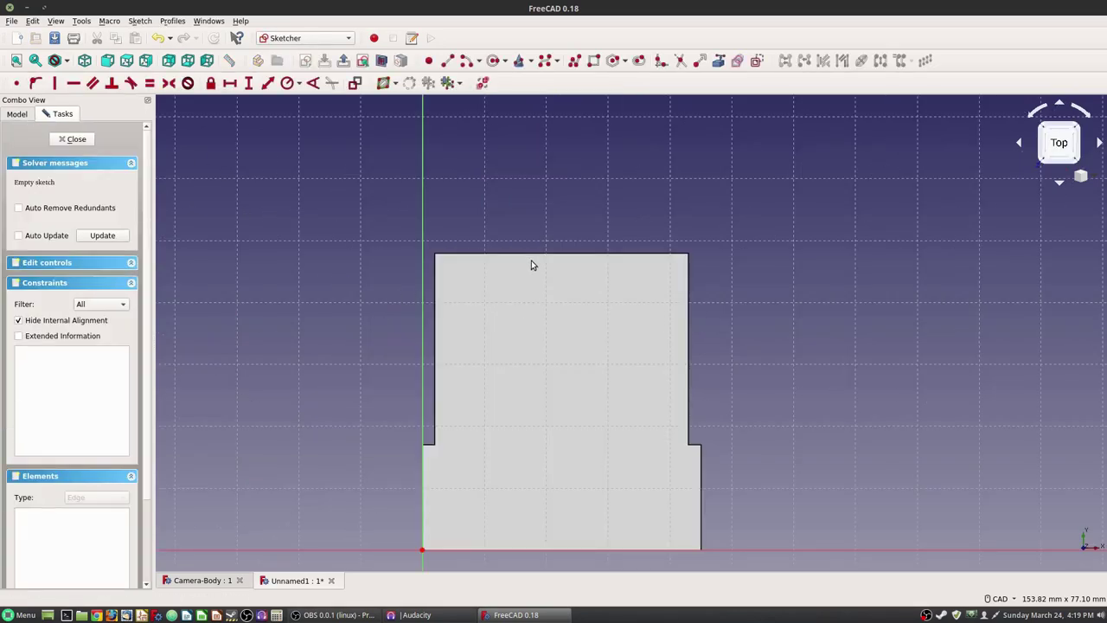
left_click(718, 61)
left_click(679, 260)
left_click(629, 163)
left_click(302, 235)
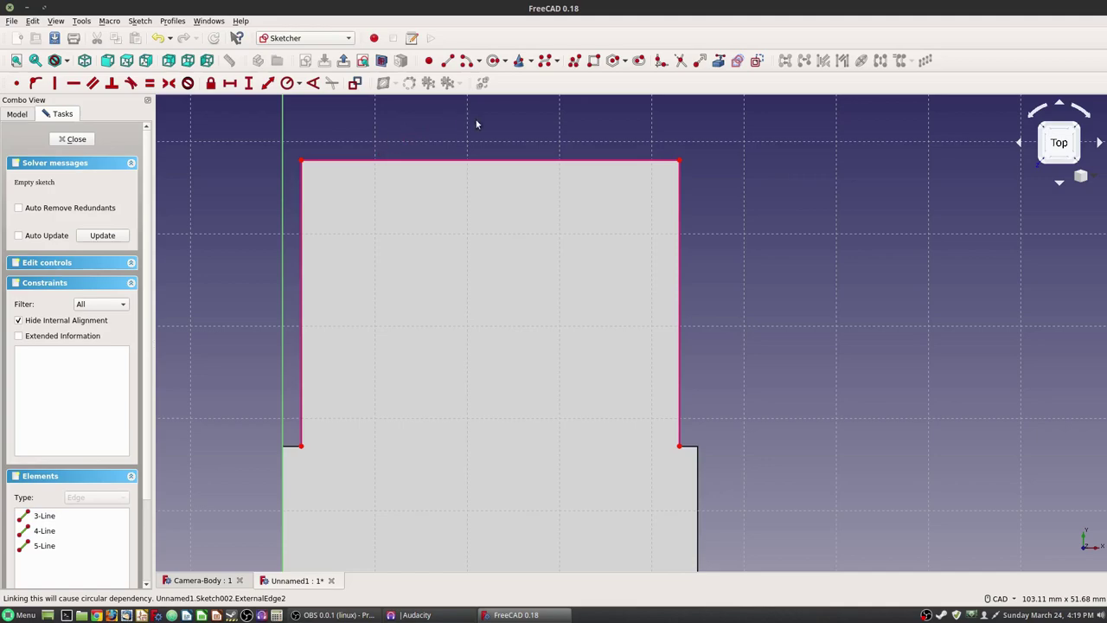
- Draw two tall rectangles along the narrowed section's side edges and a horizontal rectangle between them near the top edge
left_click(593, 61)
left_click(321, 185)
left_click(359, 403)
left_click(667, 187)
left_click(624, 438)
left_click(400, 191)
left_click(579, 226)
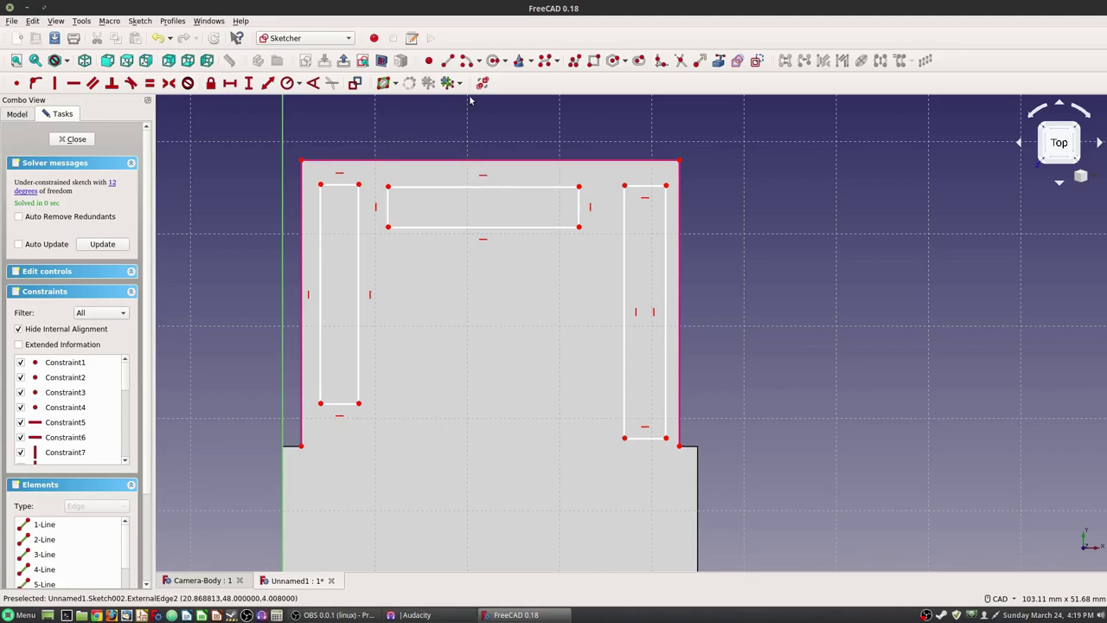
- Constrain the width of both tall rectangles to 3 mm
left_click(229, 82)
left_click(331, 184)
double_click(336, 154)
type("3")
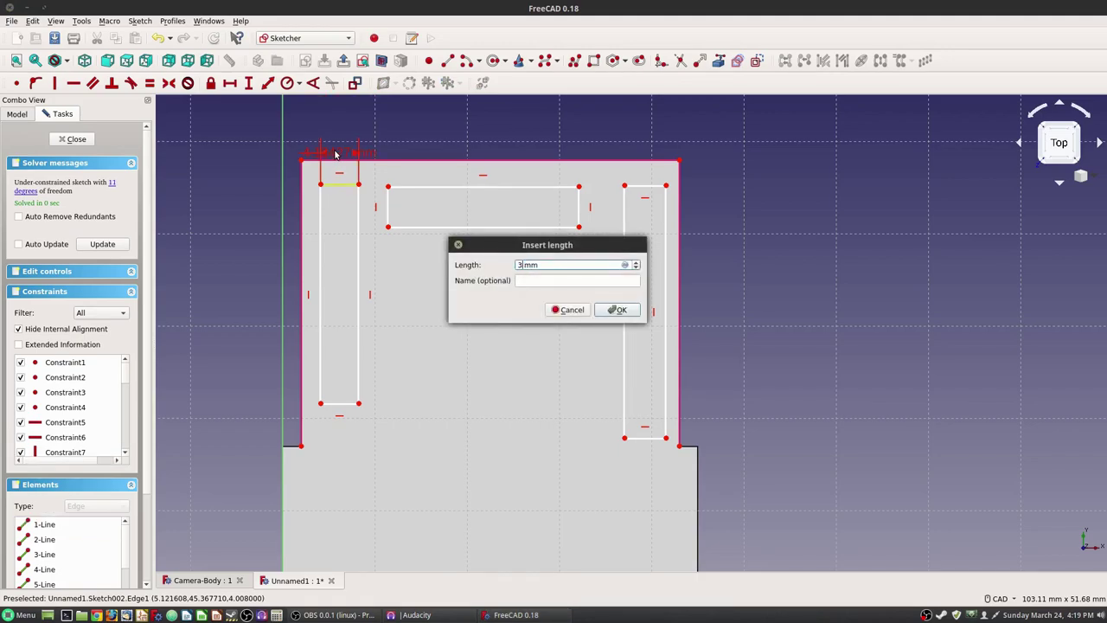
key("Return")
left_click(645, 187)
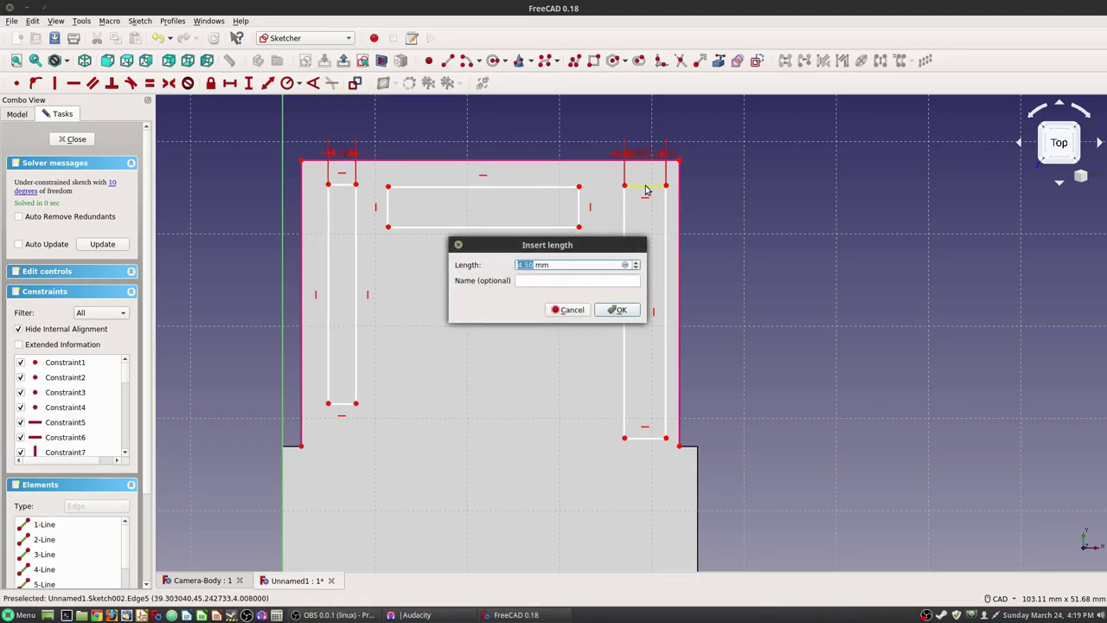
type("3")
key("Return")
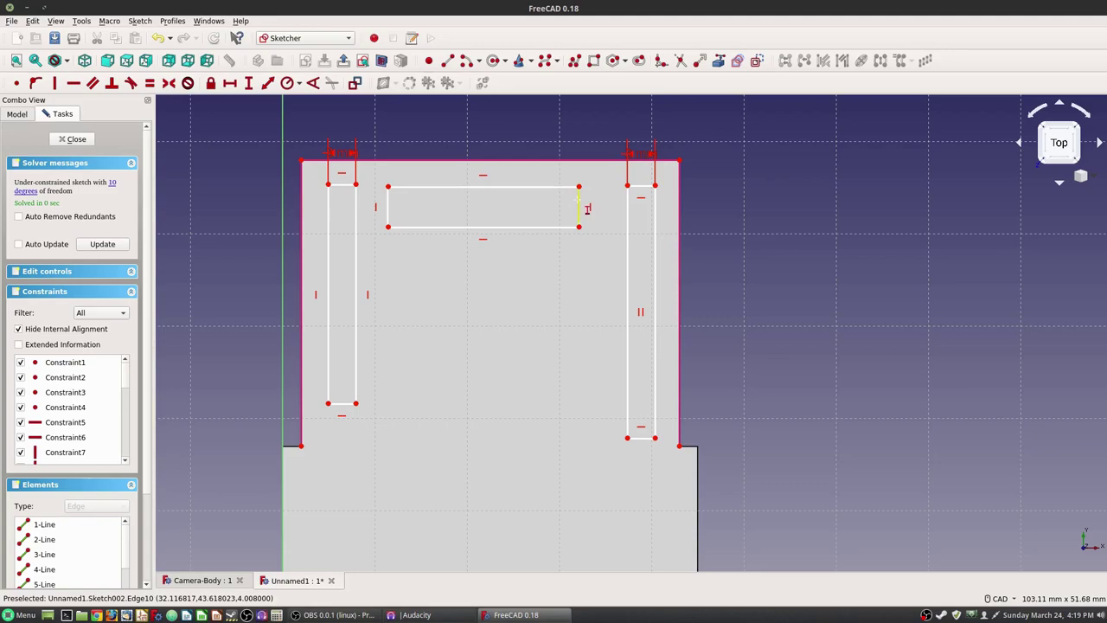
- Constrain the height of the horizontal rectangle to 3 mm
left_click(581, 206)
type("2")
key("Return")
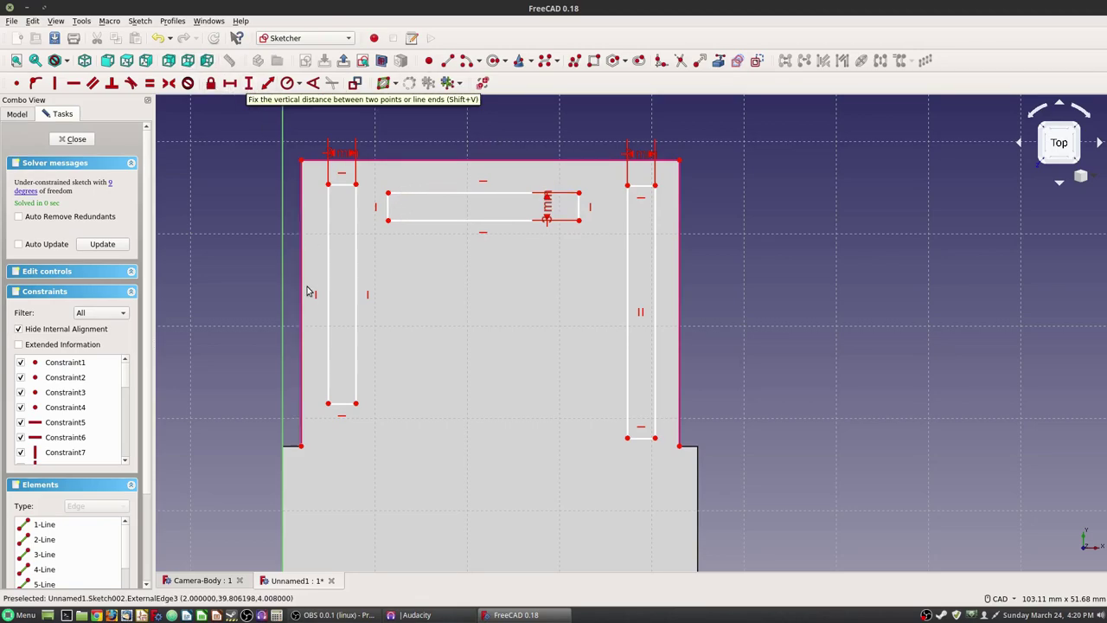
- Constrain the height of both tall rectangles to 31 mm
left_click(250, 85)
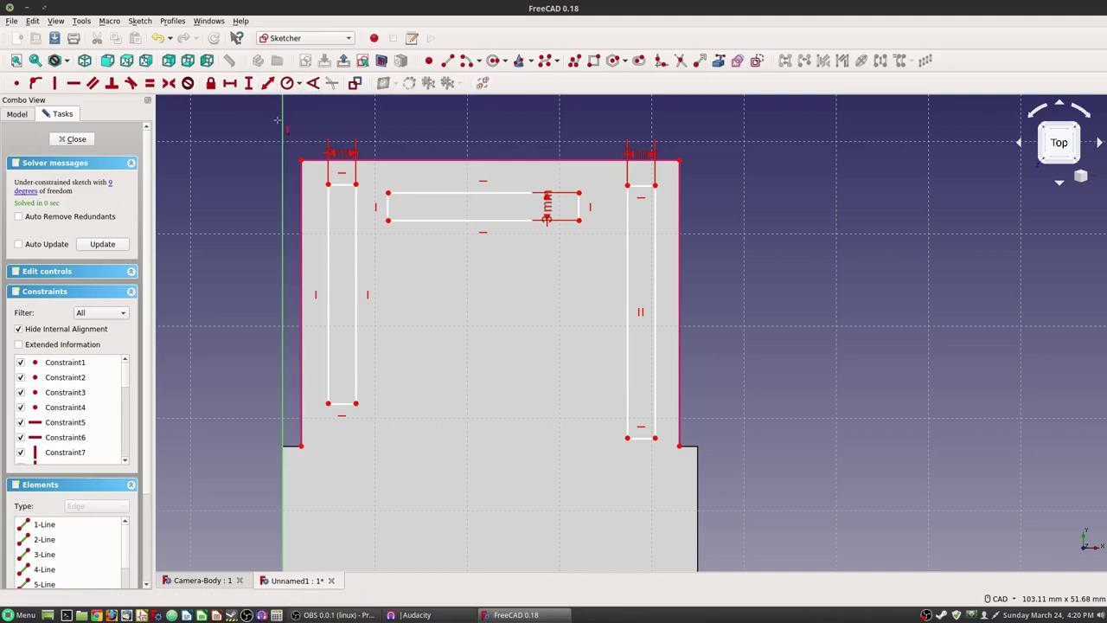
left_click(328, 253)
type("31")
left_click(617, 309)
left_click(655, 259)
type("31")
left_click(628, 313)
- Make the tall rectangles' outer upper corners coincident with the upper corners of the plate's narrowed section
left_click(17, 84)
left_click(327, 144)
left_click(301, 160)
left_click(655, 177)
left_click(655, 178)
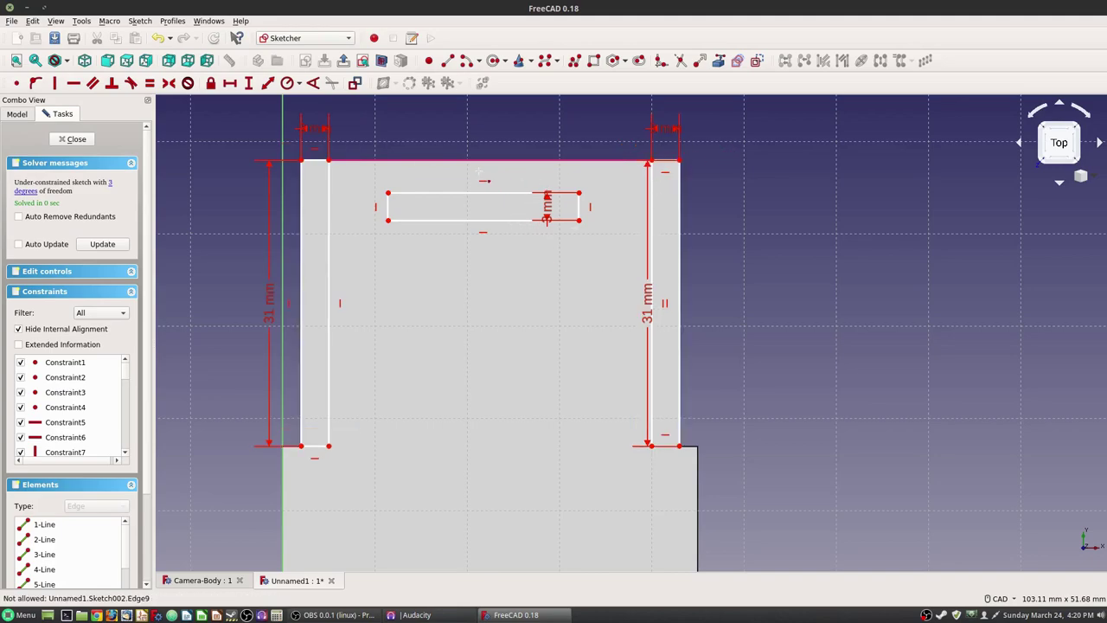
- Constrain the horizontal rectangle's length to 35 mm and attach it to the tall rectangles' inner upper corners
left_click(230, 83)
left_click(329, 160)
left_click(652, 160)
left_click(566, 311)
left_click(482, 193)
type("35")
key("Return")
key("Escape")
left_click(16, 83)
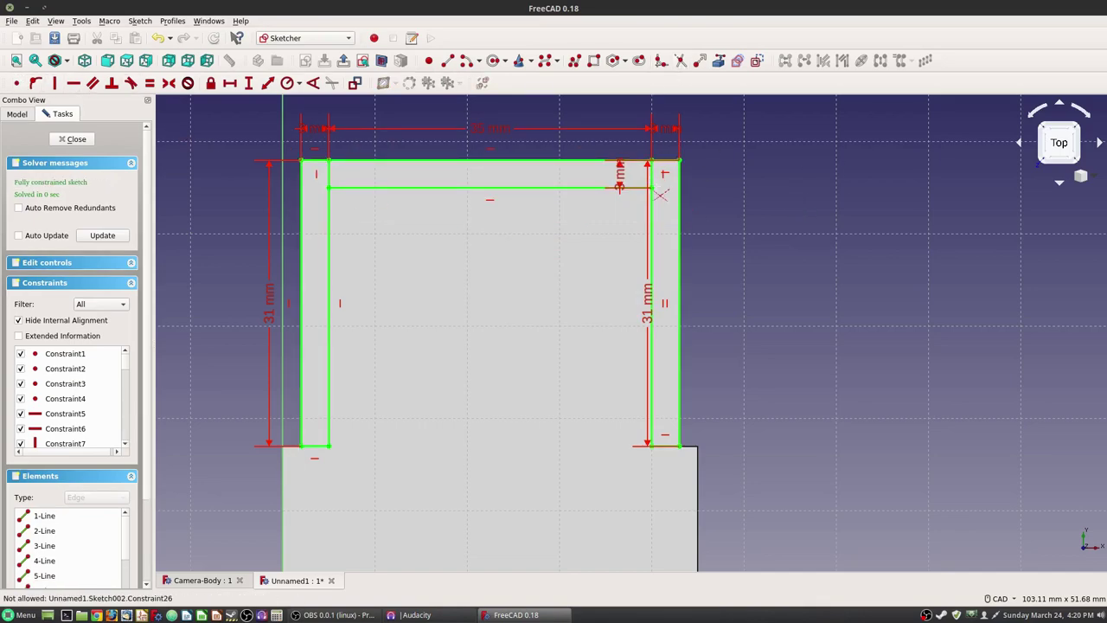
- Trim and delete the short shared edges where the horizontal rectangle meets the tall ones, leaving a single U-shaped outline
left_click(652, 176)
left_click(329, 177)
key("Escape")
key("Delete")
left_click(652, 173)
key("Delete")
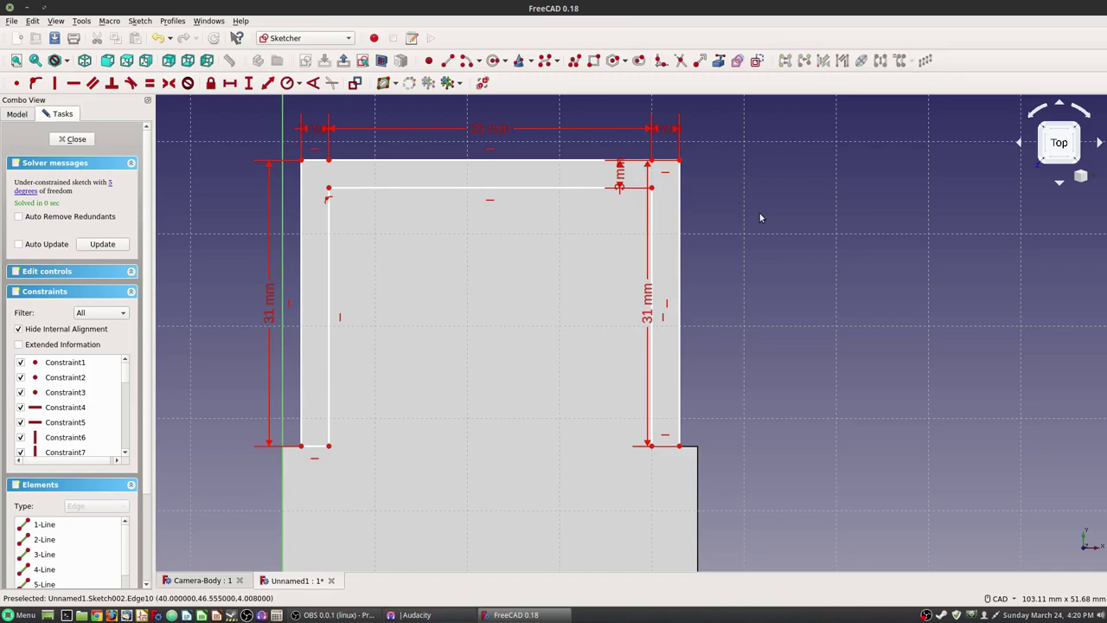
- Finish the sketch and pocket the U-shaped outline 2 mm deep into the plate
left_click(75, 139)
left_click(35, 174)
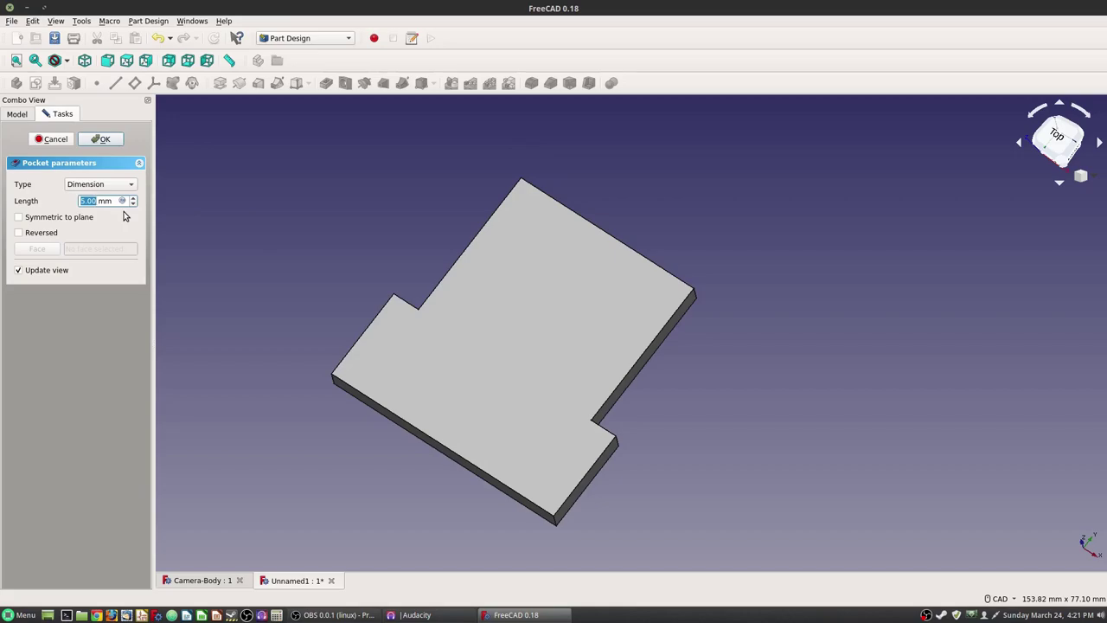
type("2")
key("Return")
- Fillet the two short corner edges at the plate's wide end with a 1 mm radius
middle_click_drag(739, 232, 697, 391)
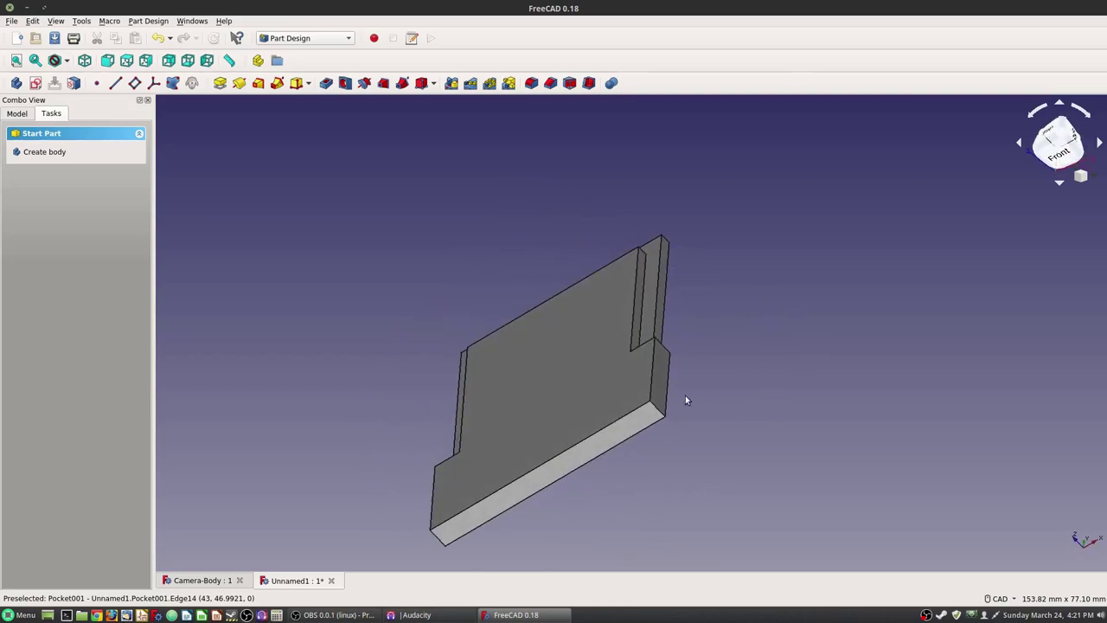
left_click(661, 408)
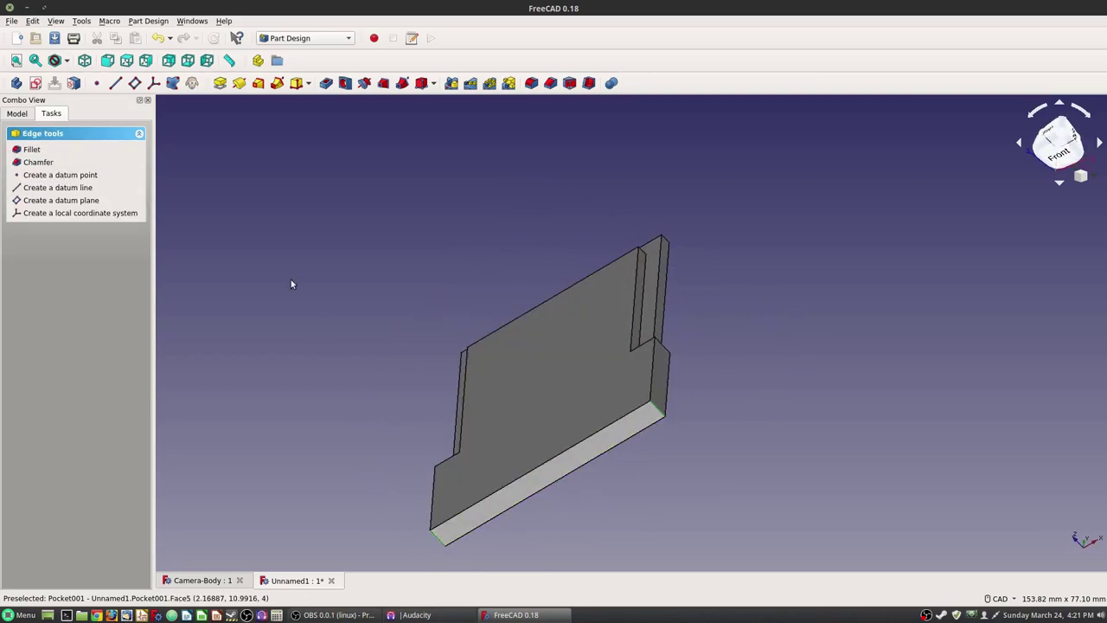
left_click(31, 149)
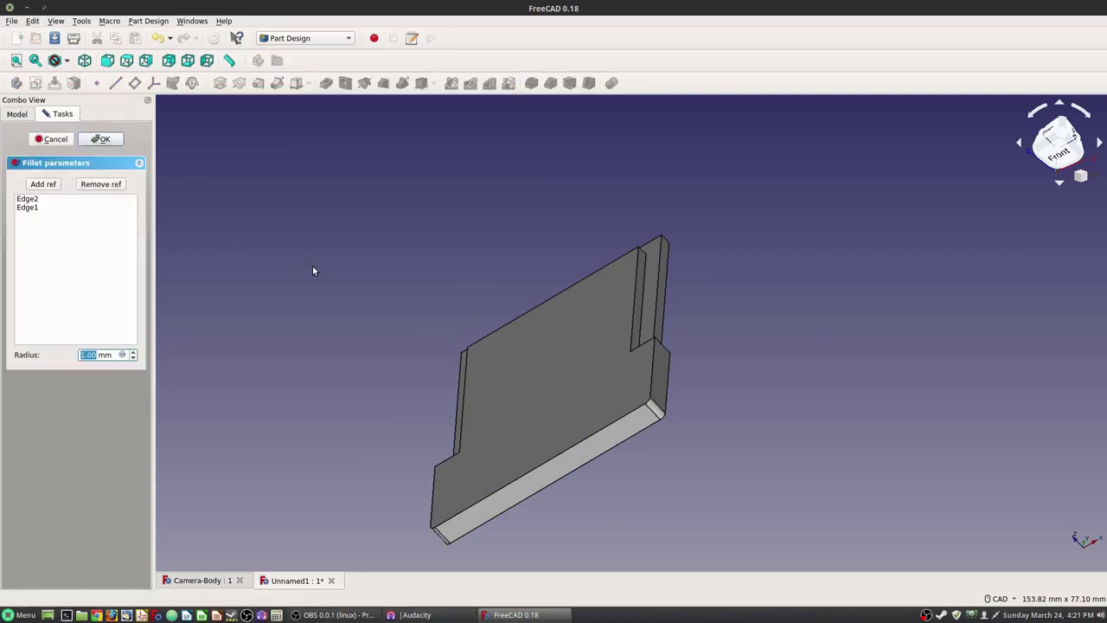
left_click(109, 144)
- Save the plate document as Camera-door in the Mech folder
middle_click_drag(467, 173, 518, 221)
middle_click_drag(776, 220, 782, 255)
scroll(782, 254, "up", 2)
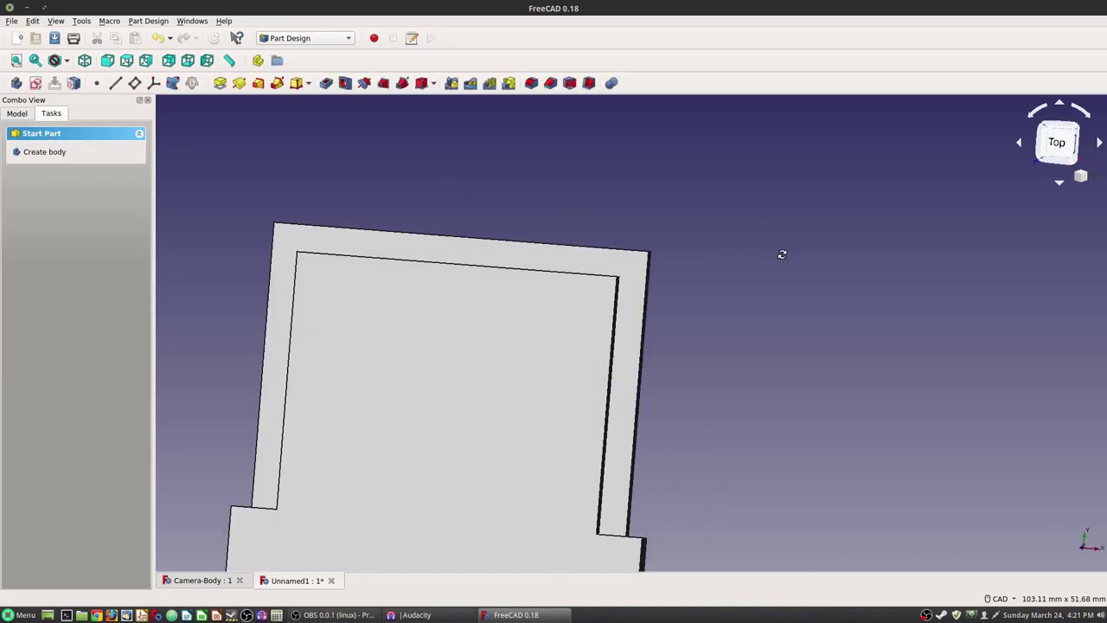
scroll(753, 298, "down", 2)
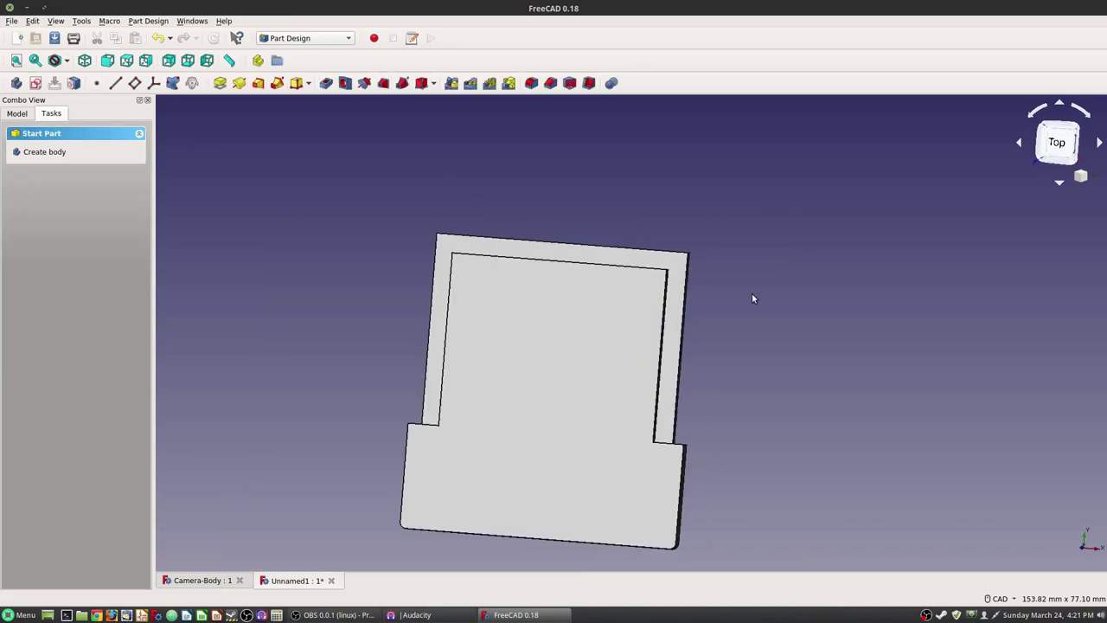
left_click(1081, 176)
left_click(1071, 210)
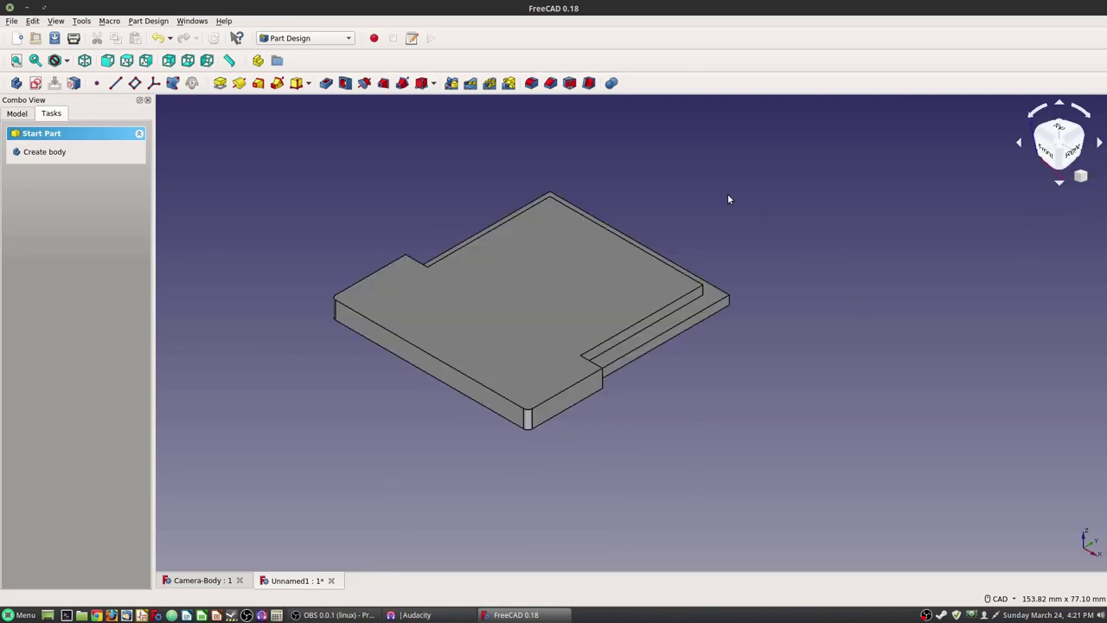
left_click(54, 38)
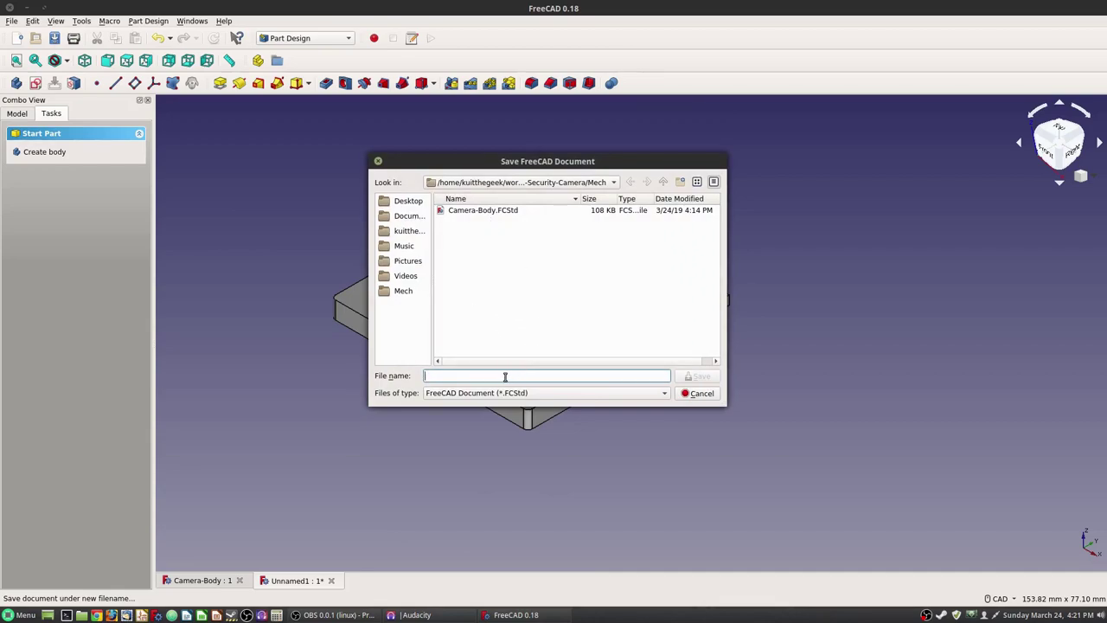
type("Camera-")
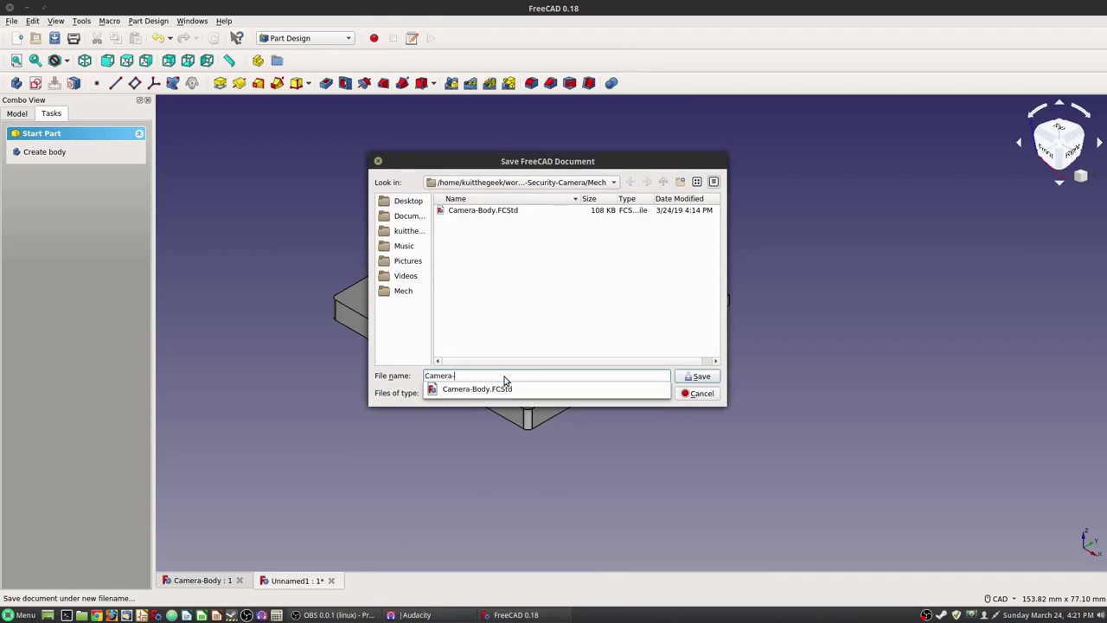
type("door")
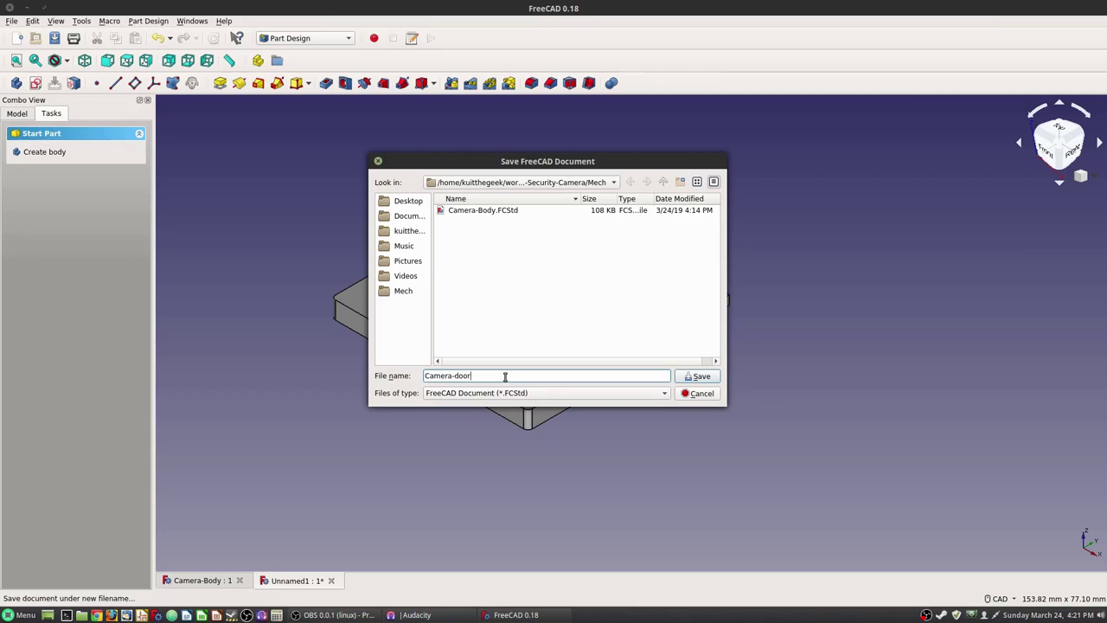
left_click(685, 375)
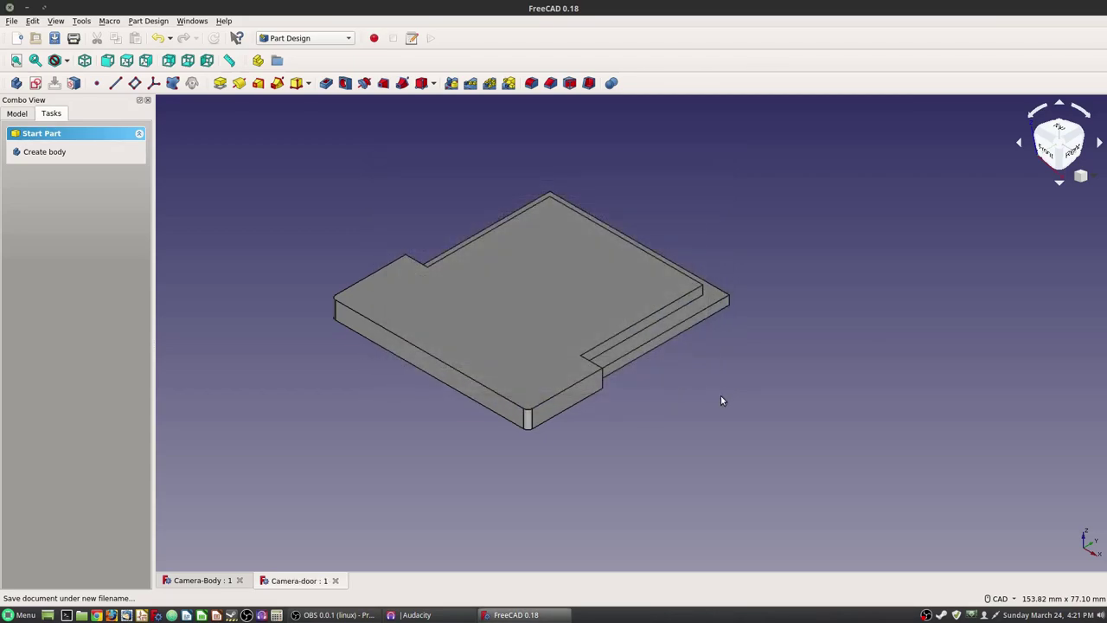
- Select the whole plate body and export it as the STEP with colors file Camera-Door
middle_click_drag(739, 231, 757, 291)
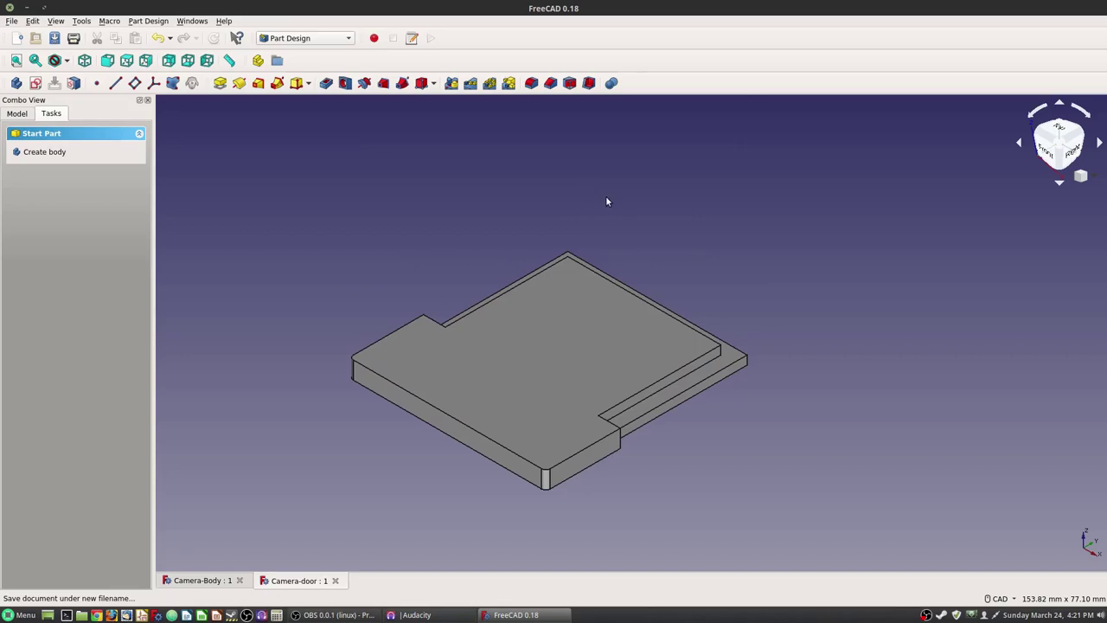
left_click(11, 20)
mouse_move(32, 20)
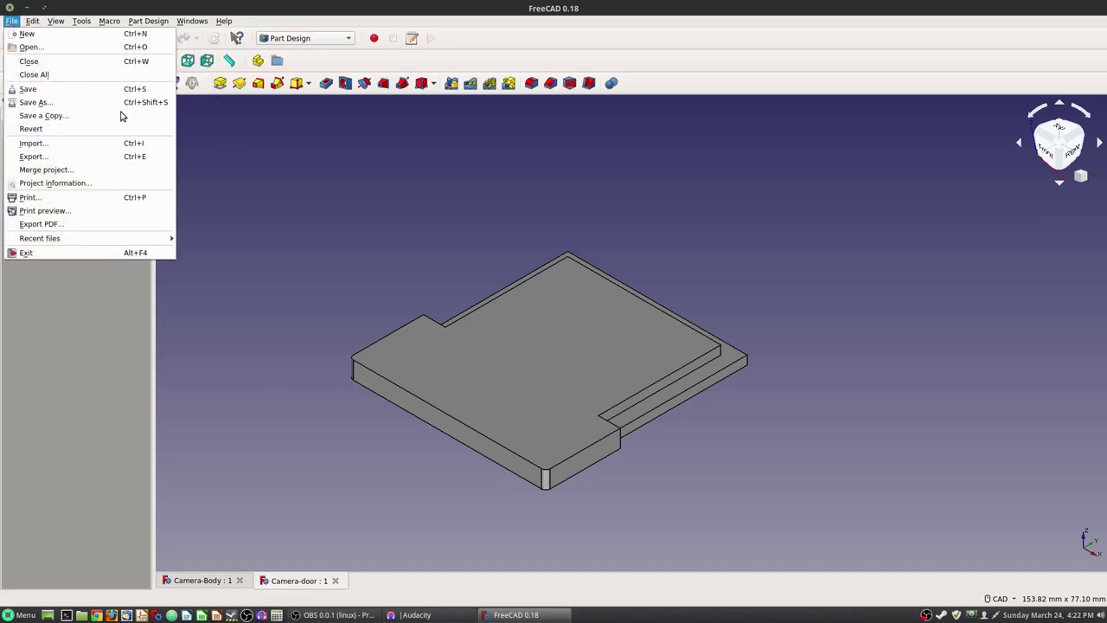
left_click(519, 332)
left_click(543, 344)
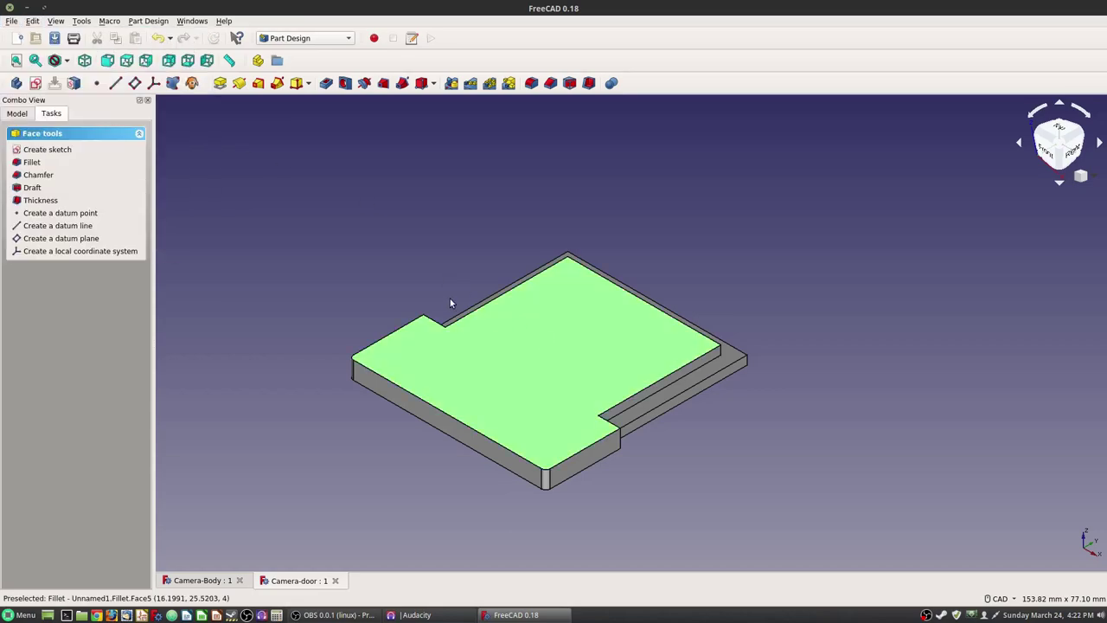
left_click(515, 353)
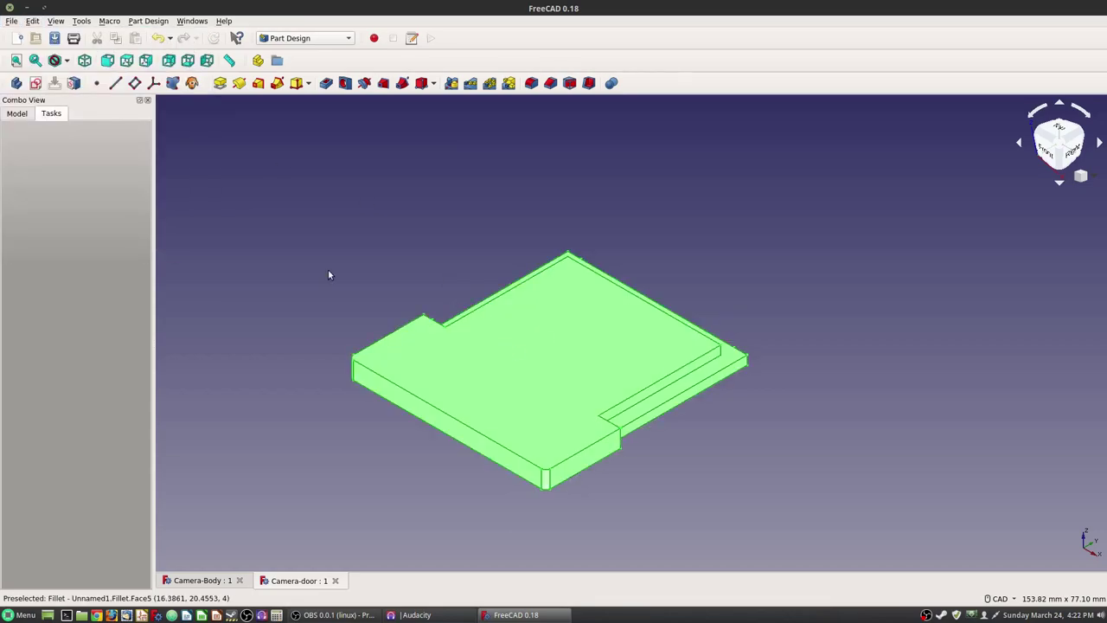
left_click(11, 21)
left_click(44, 156)
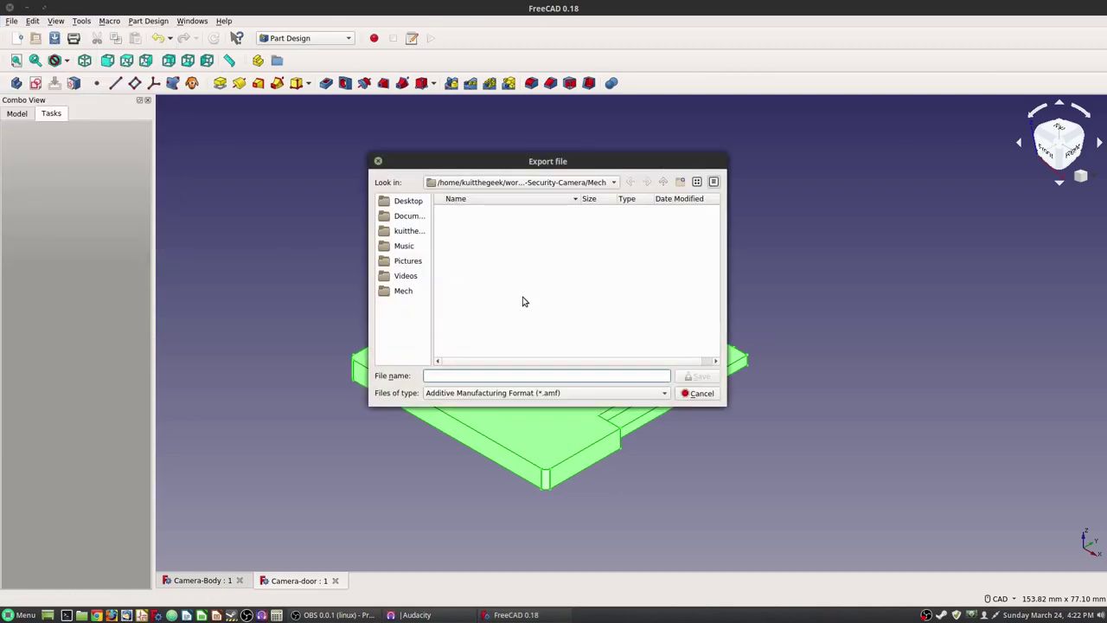
left_click(538, 394)
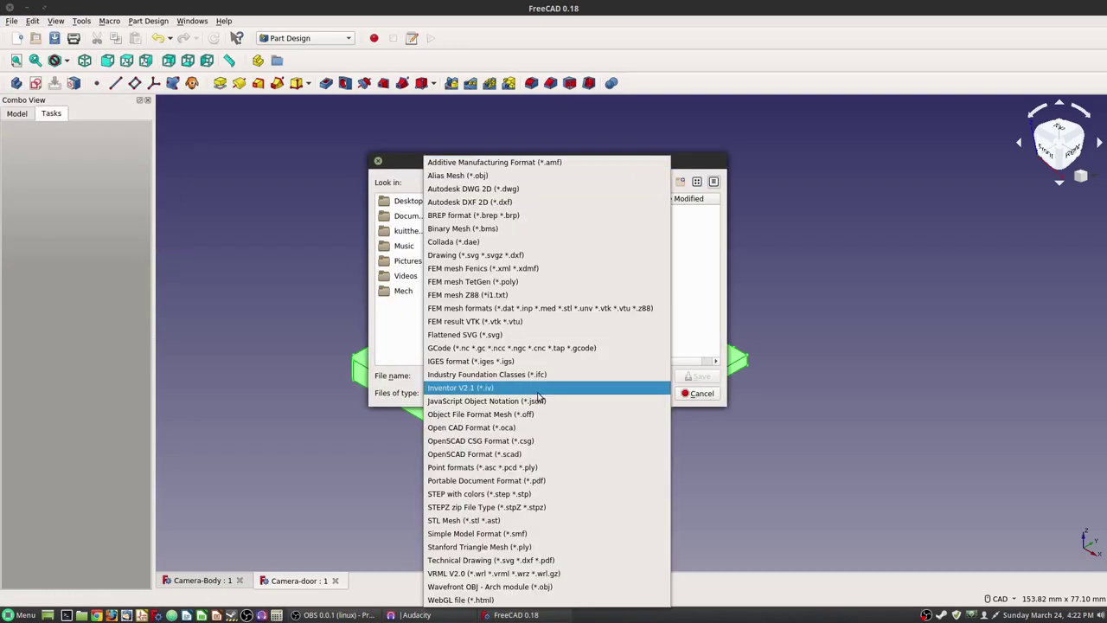
left_click(505, 494)
left_click(463, 374)
type("Camera-Door.step")
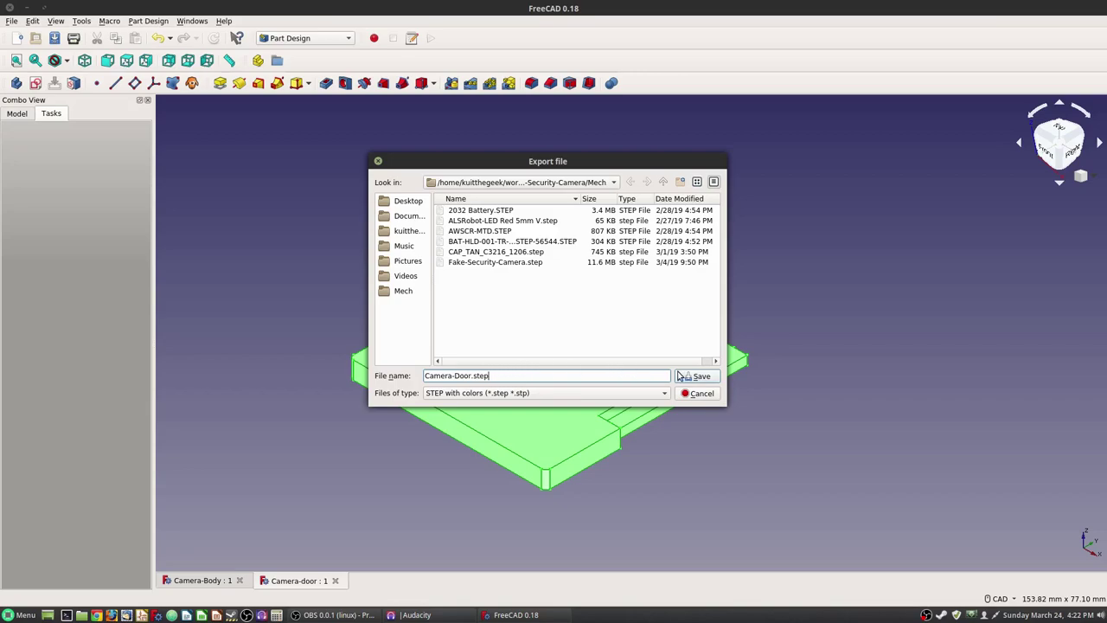
left_click(681, 375)
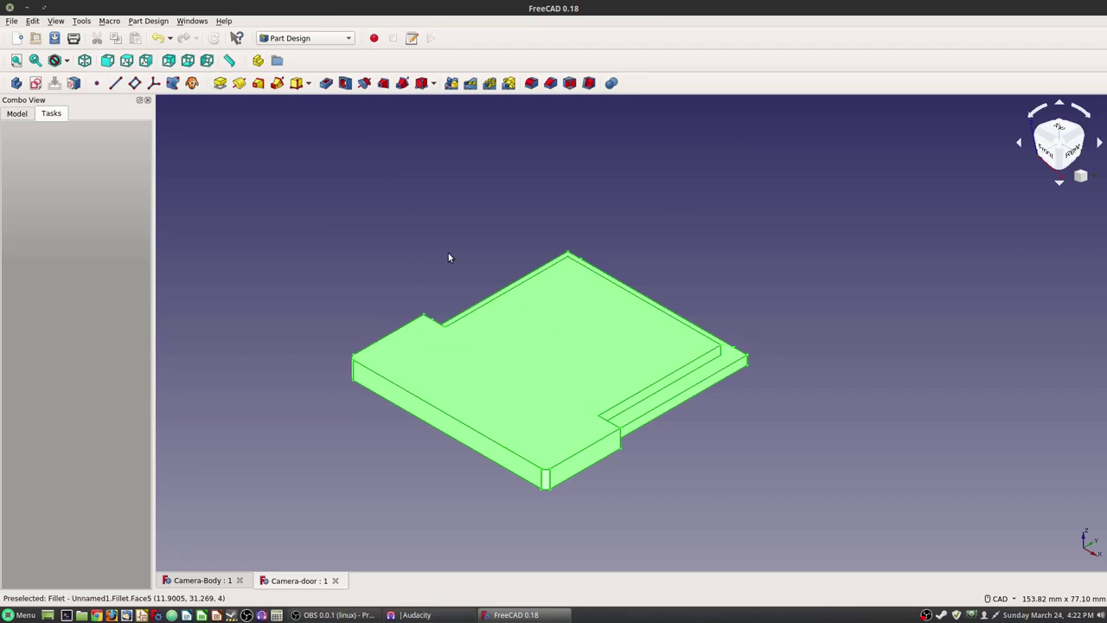
left_click(355, 204)
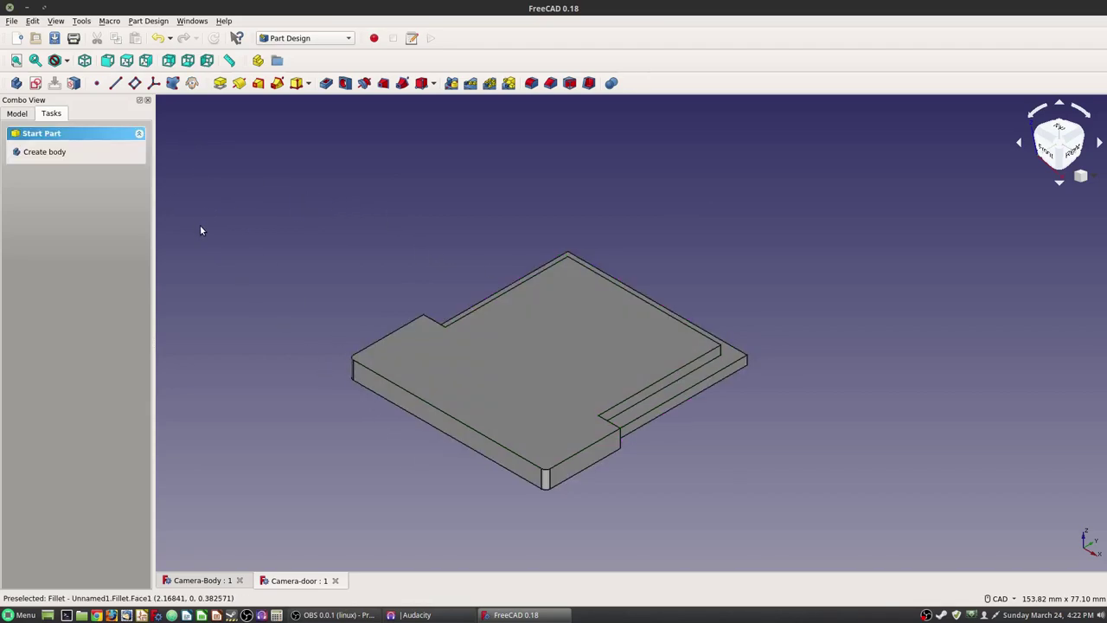
- Create a new document with a body and start a sketch on its XY plane
left_click(17, 38)
left_click(44, 152)
left_click(49, 154)
left_click(561, 199)
left_click(136, 143)
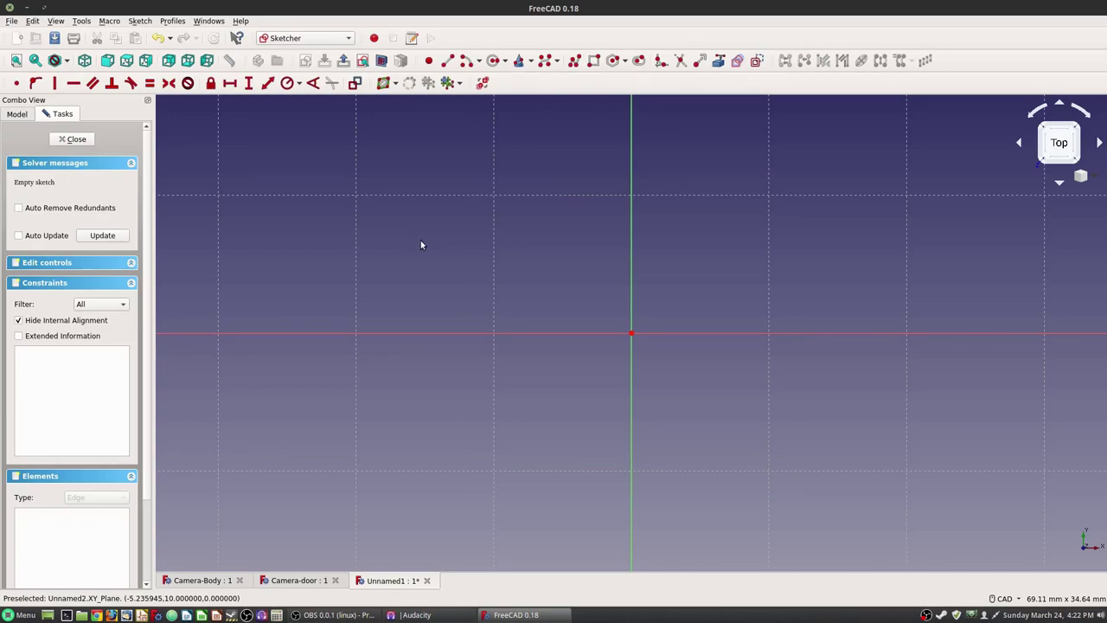
middle_click_drag(531, 260, 450, 280)
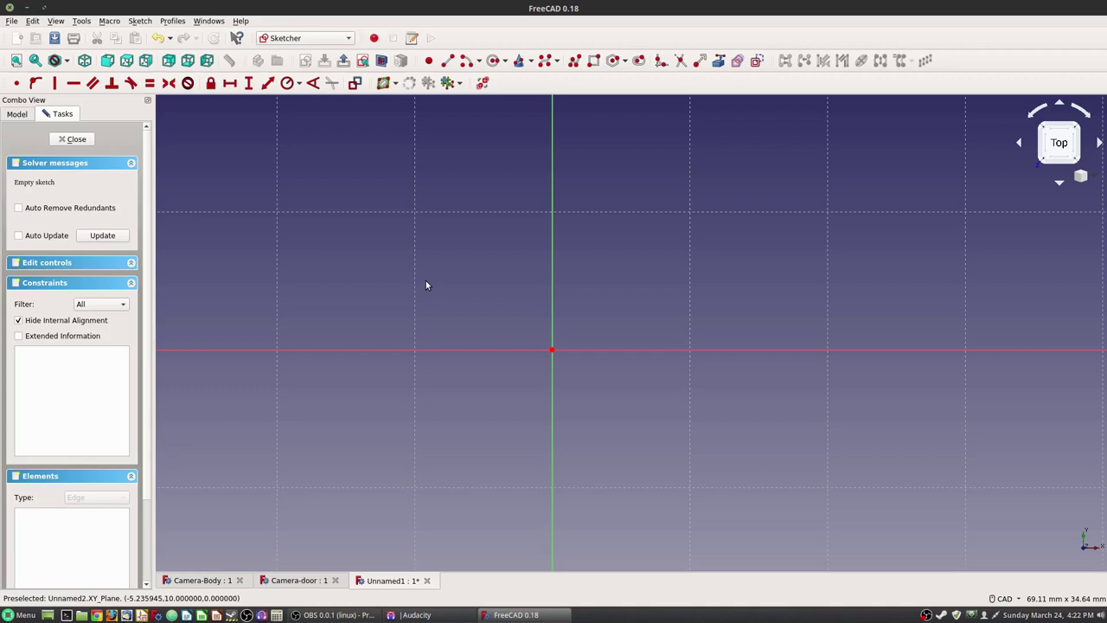
- Sketch a circle centred on the origin, constrain its radius to 15 mm and finish the sketch
middle_click_drag(417, 287, 445, 324)
scroll(474, 348, "down", 2)
middle_click_drag(494, 403, 486, 354)
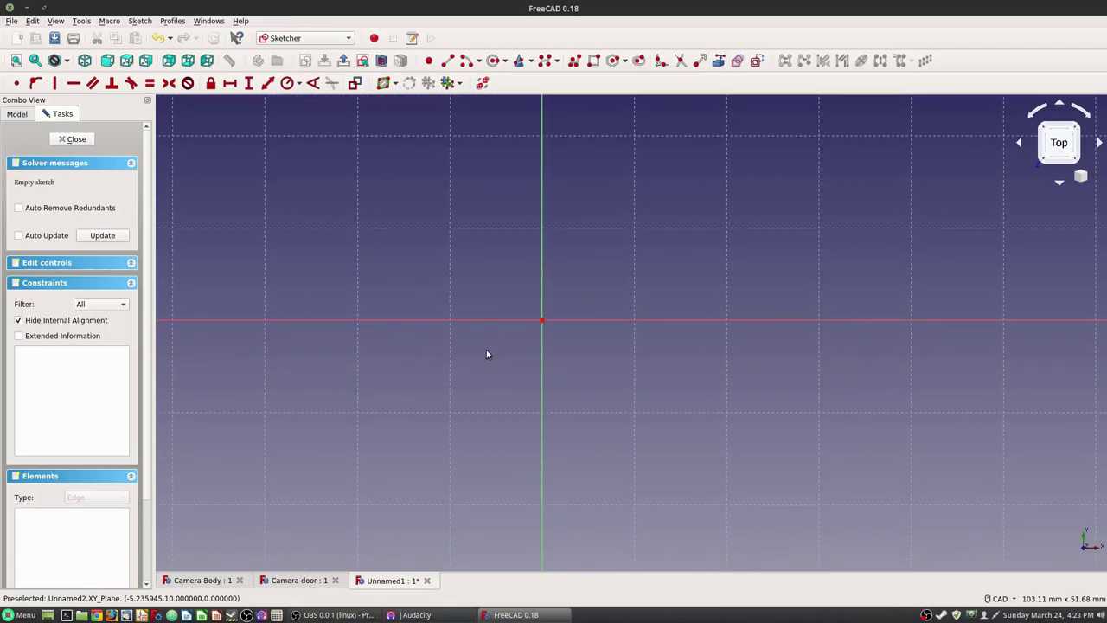
left_click(497, 65)
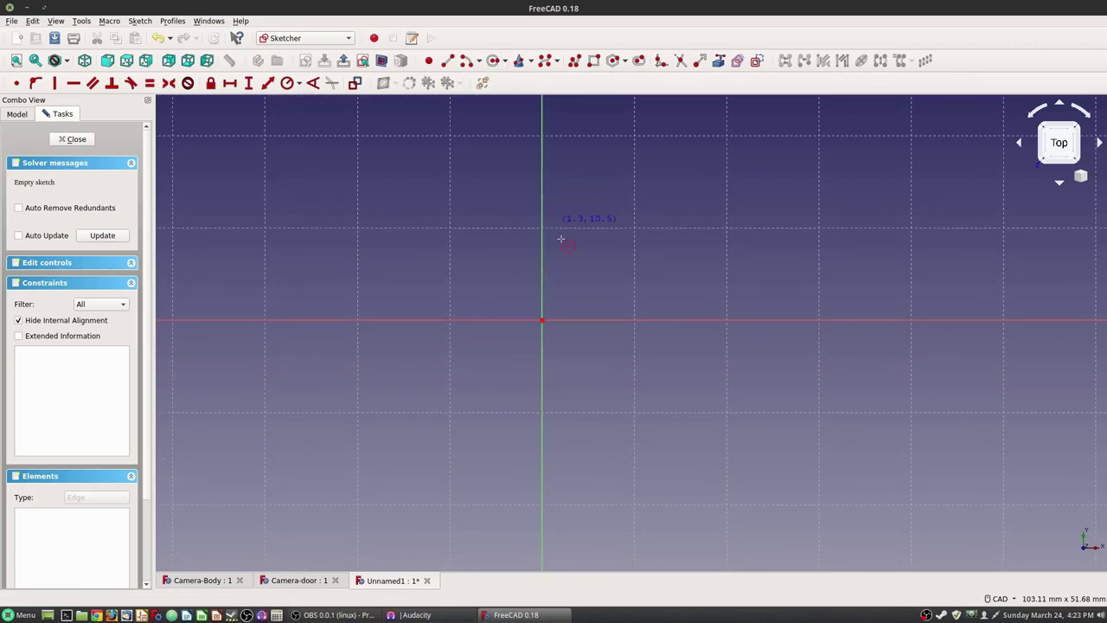
left_click(542, 321)
left_click(589, 228)
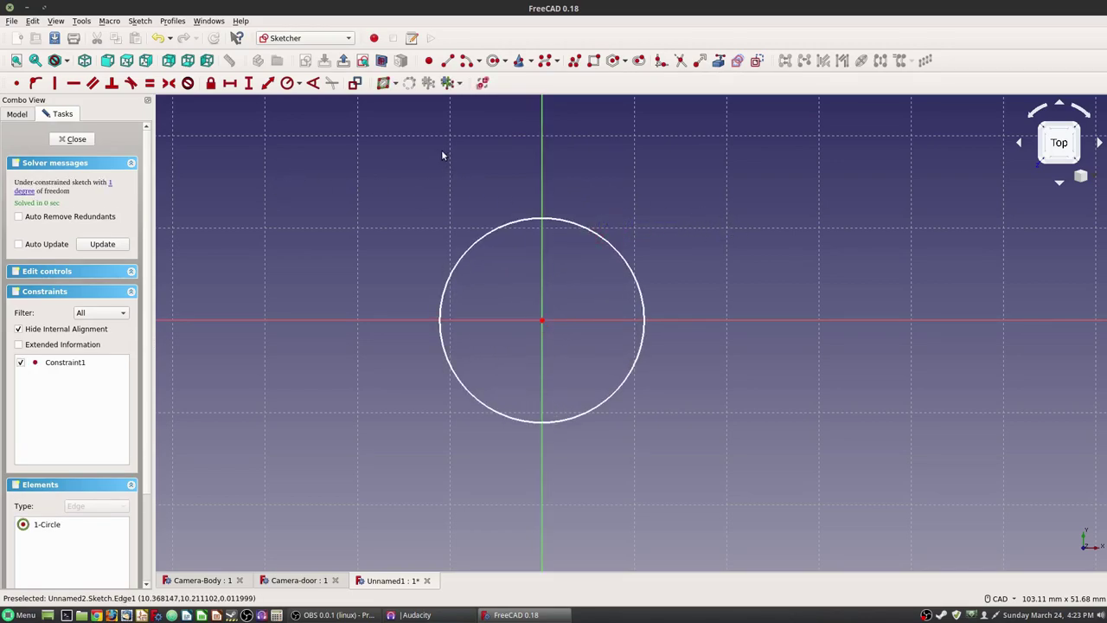
left_click(596, 236)
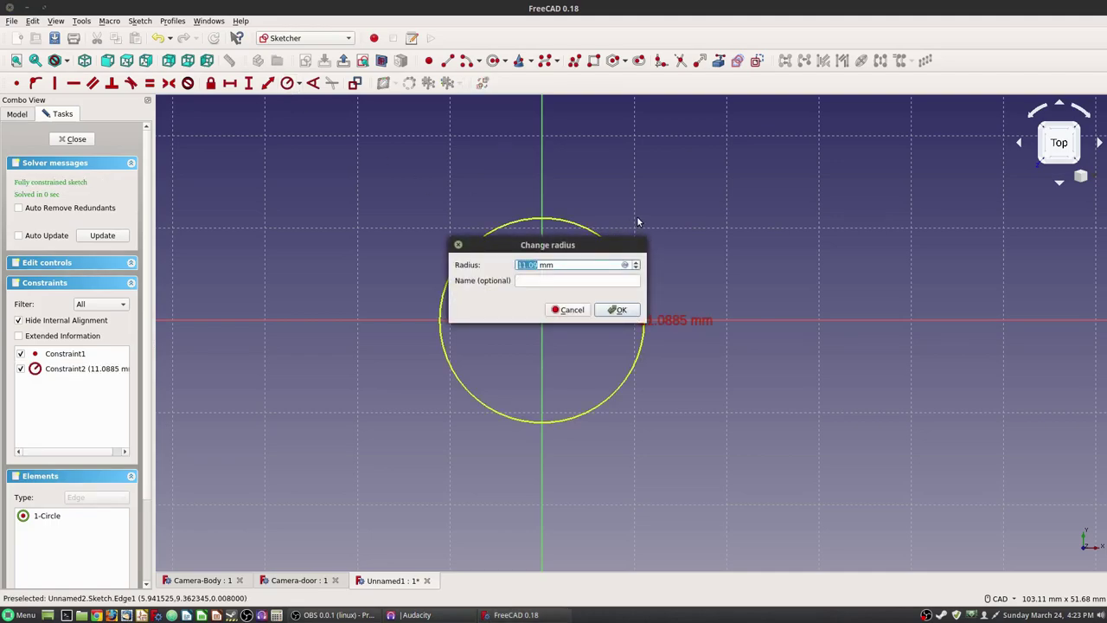
type("15")
key("Return")
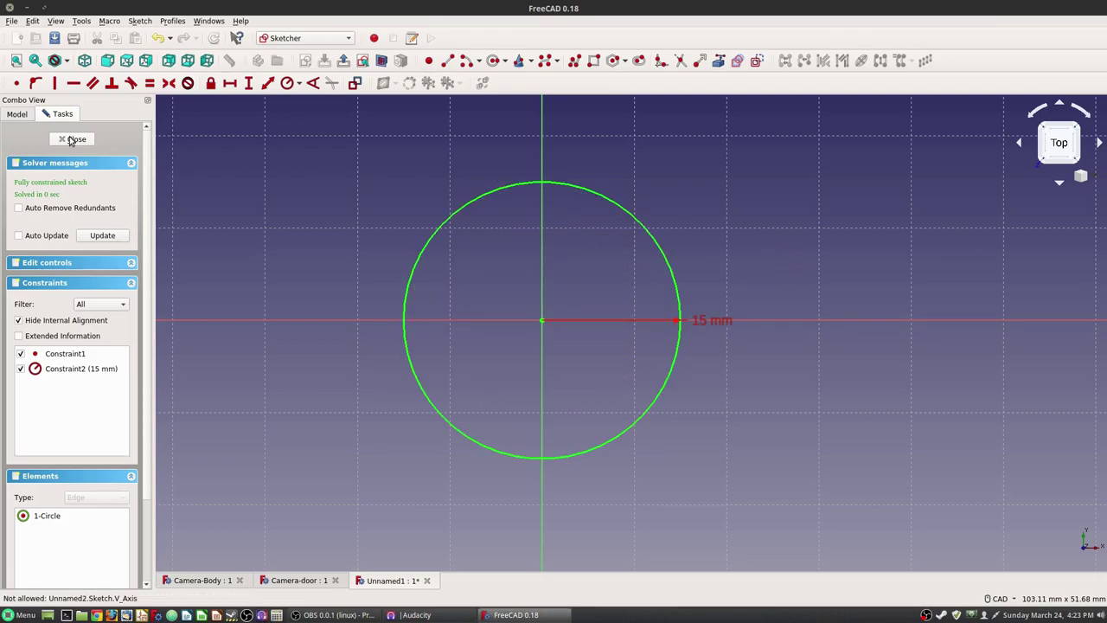
left_click_drag(703, 322, 717, 263)
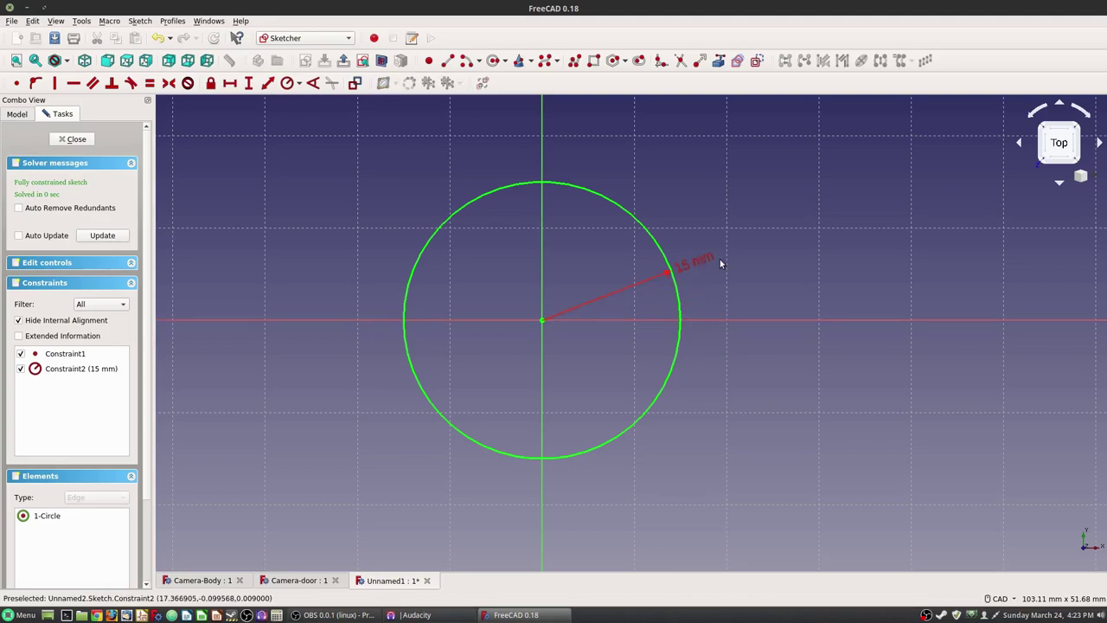
left_click(73, 139)
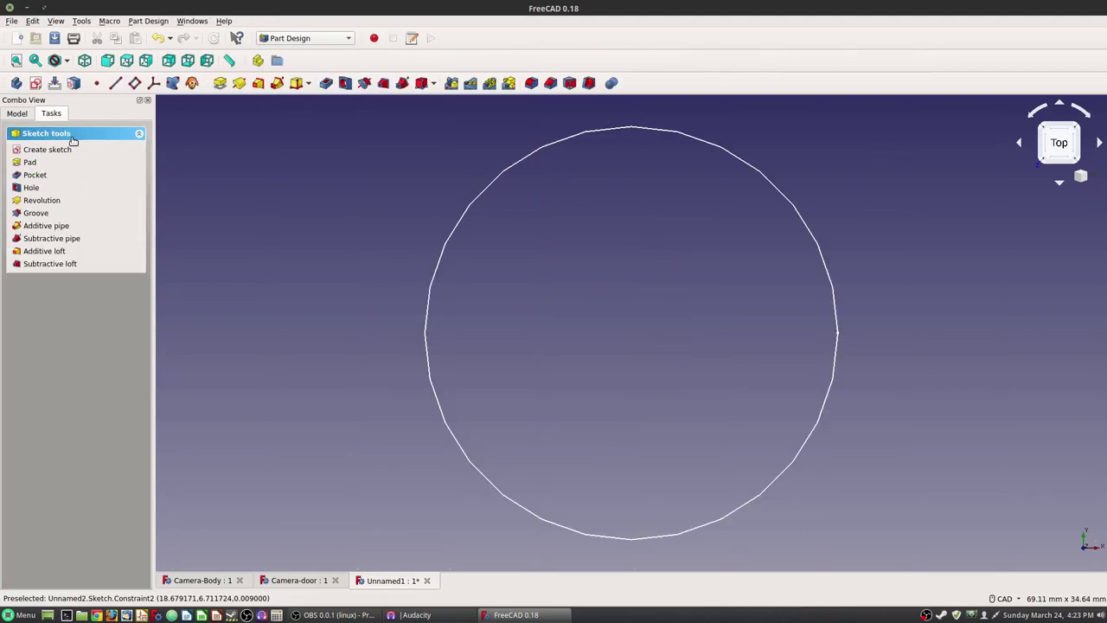
- Pad the circle sketch by 2 mm to form a flat disc
left_click(33, 163)
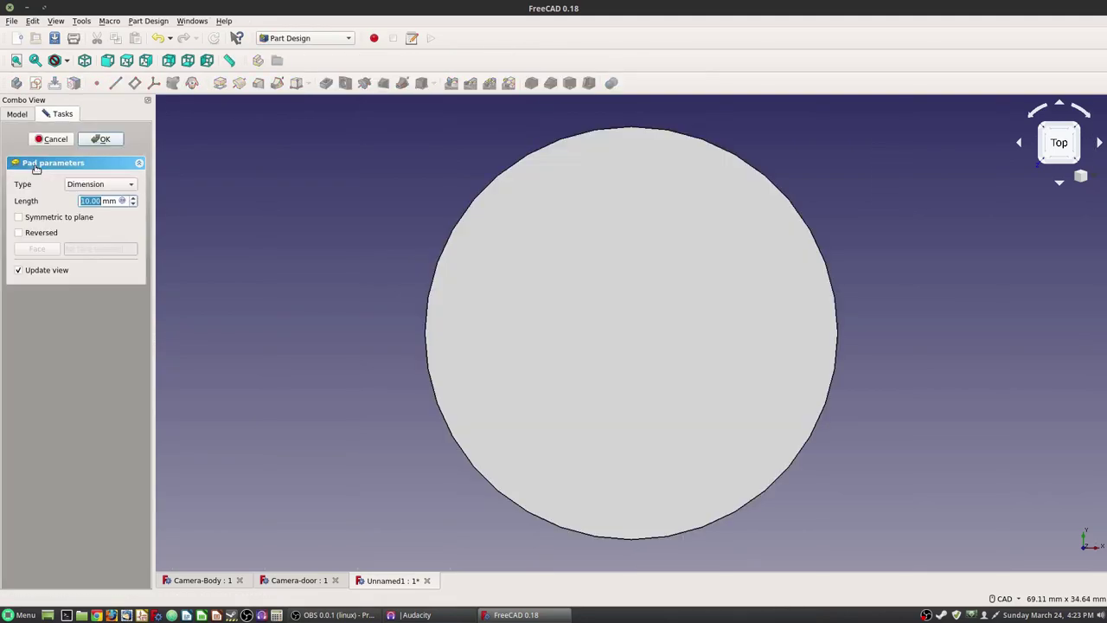
key("Return")
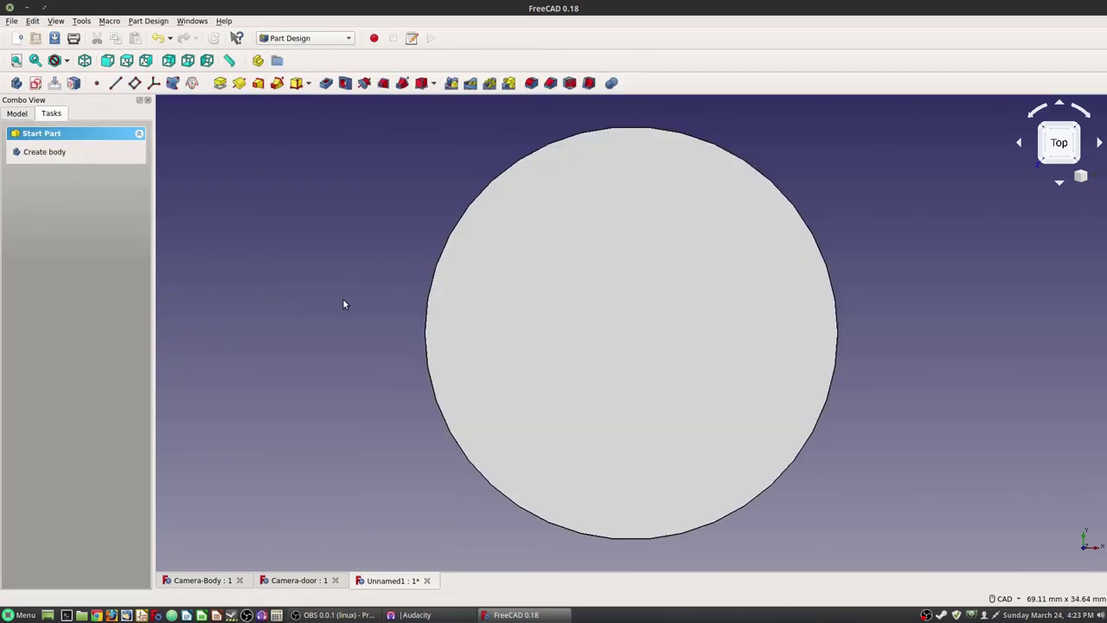
key("0")
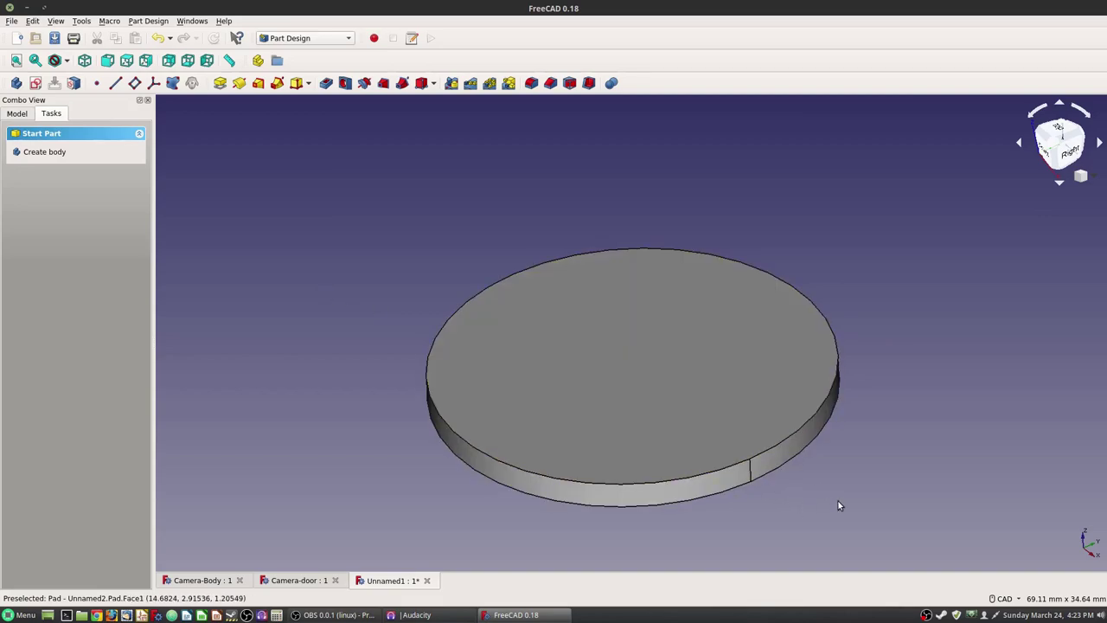
- Start a sketch on the disc's top face and draw a rectangle about 10.6 mm wide around the origin
left_click(652, 383)
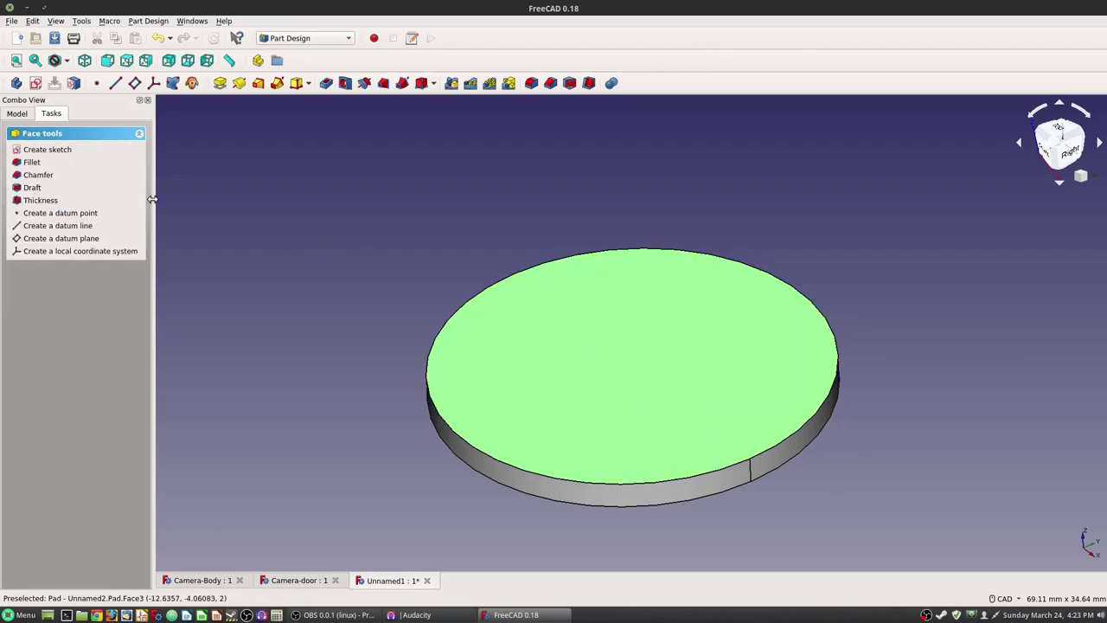
left_click(48, 149)
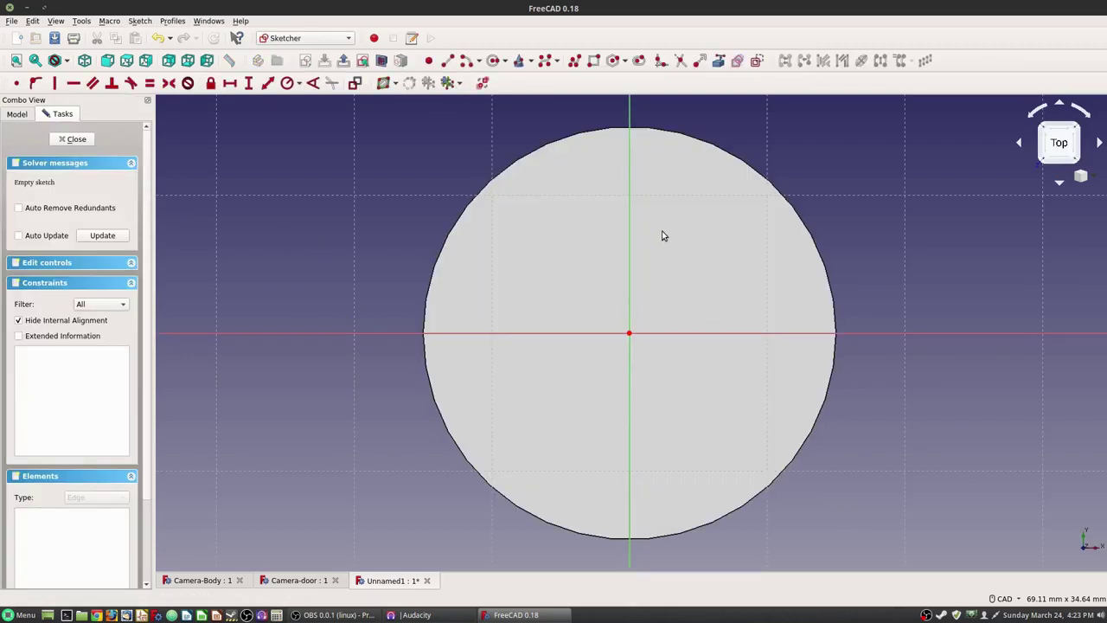
left_click(594, 63)
left_click(552, 394)
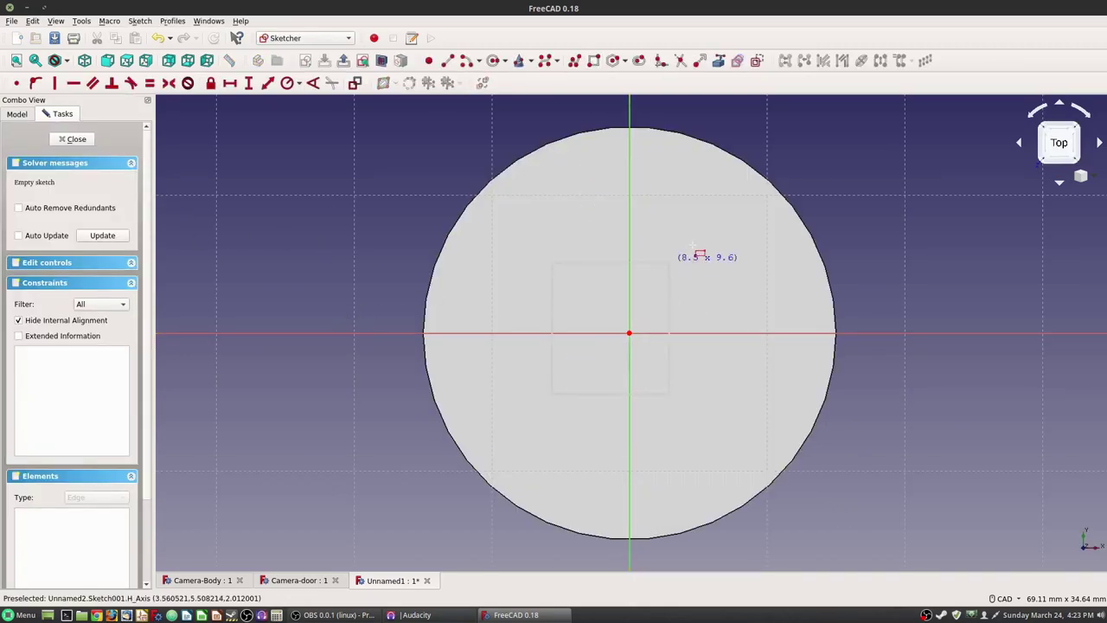
left_click(698, 236)
- Constrain the rectangle's horizontal and vertical sides to 8 mm each
left_click(229, 84)
left_click(640, 236)
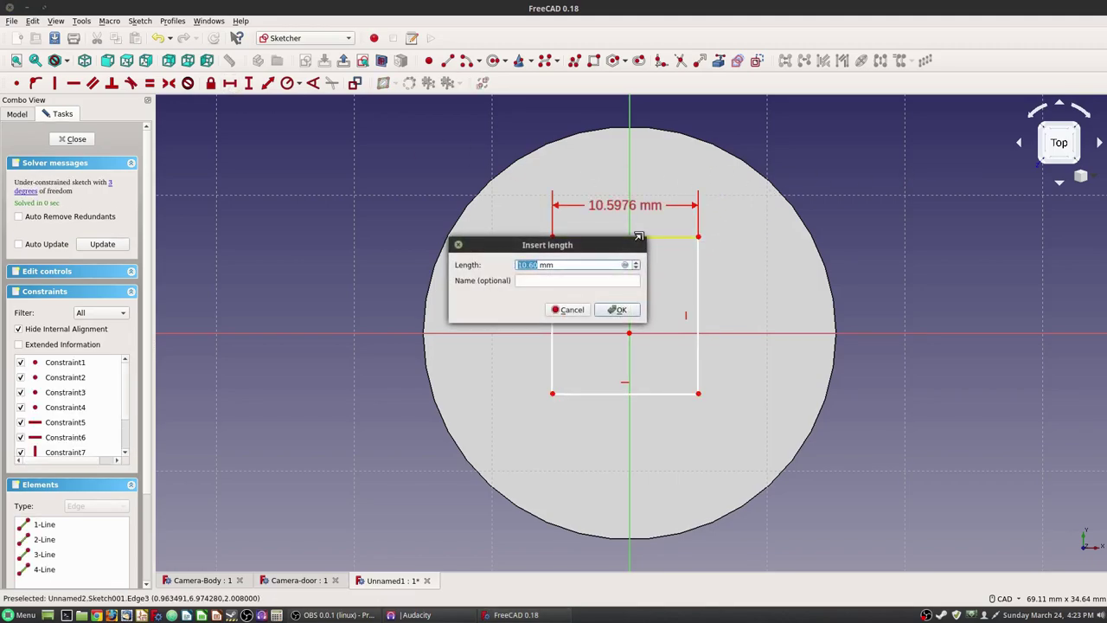
type("8")
key("Return")
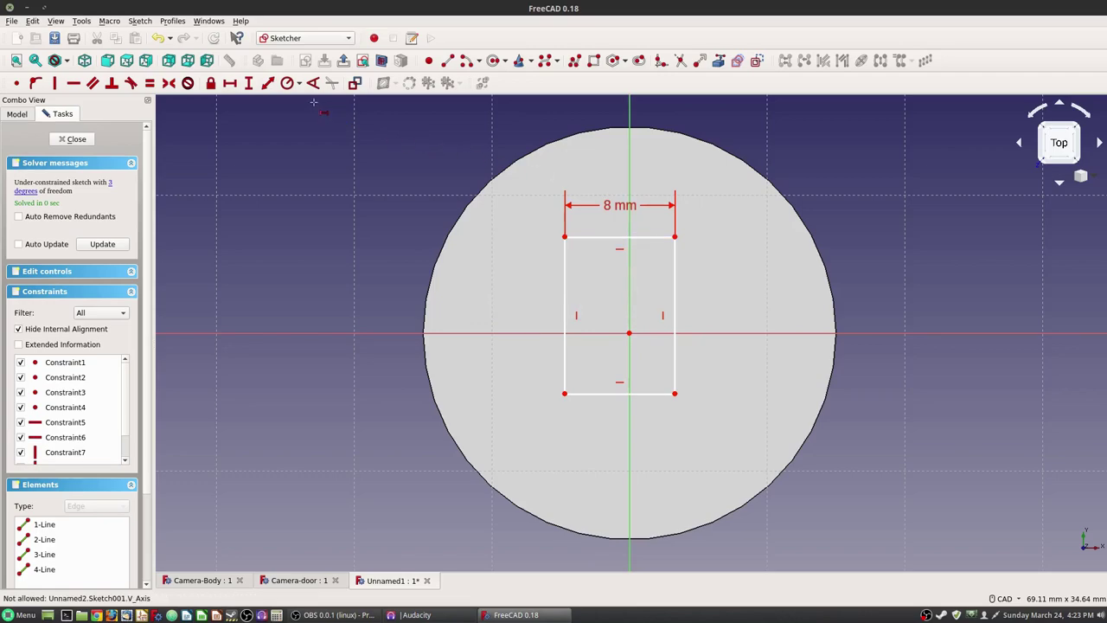
left_click(249, 84)
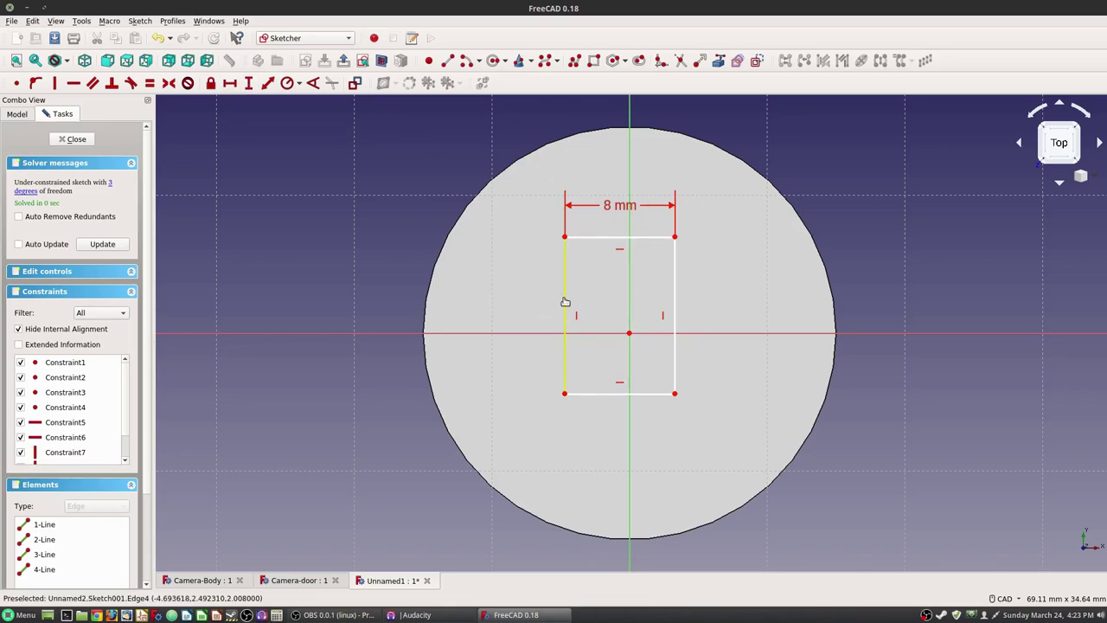
left_click(565, 308)
type("8")
key("Return")
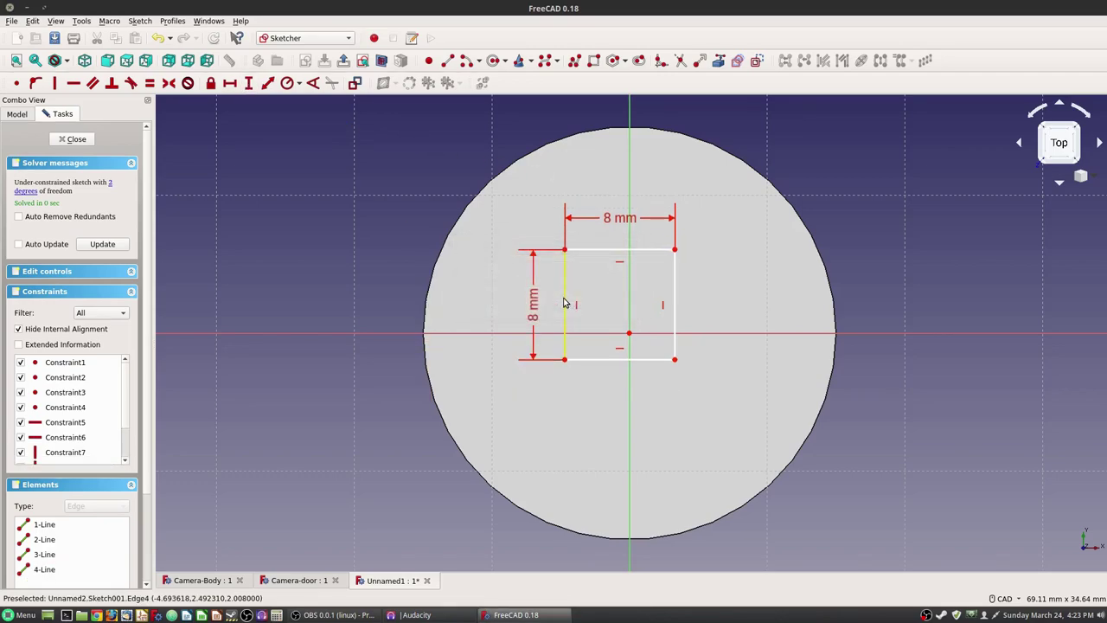
- Centre the square on the origin with 4 mm vertical and horizontal distances from its corners, and finish the sketch
left_click(566, 250)
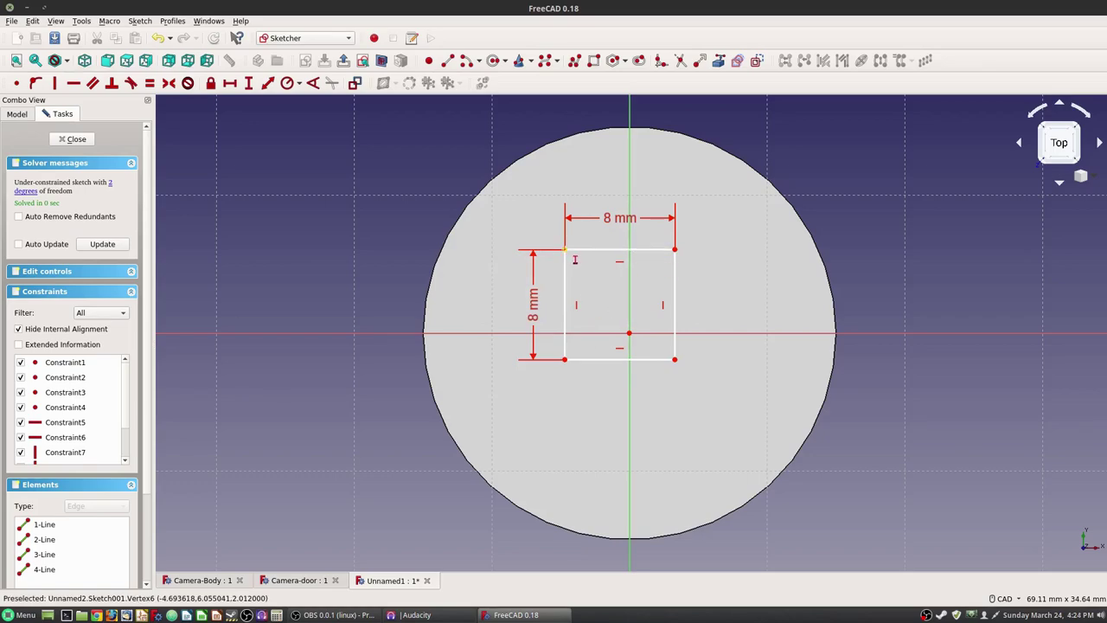
left_click(630, 334)
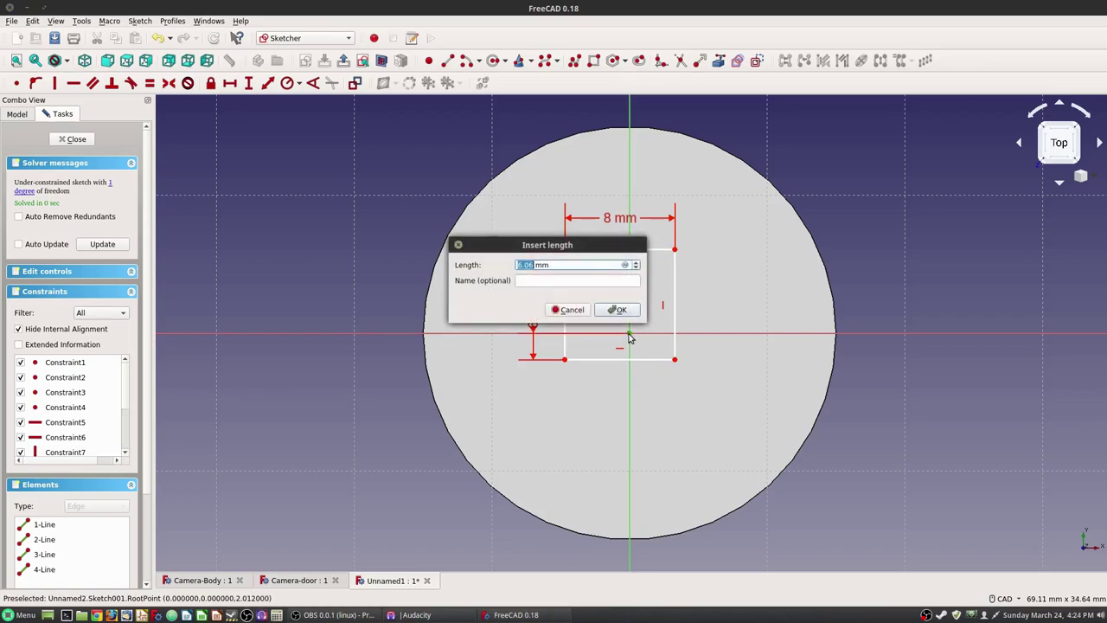
type("4")
key("Return")
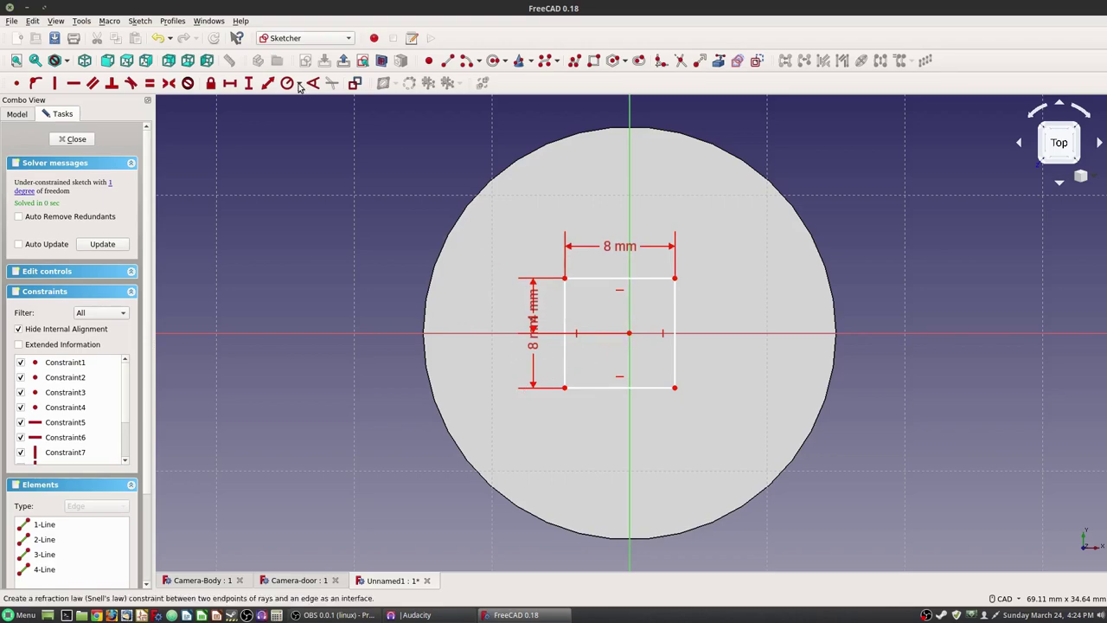
left_click(248, 84)
left_click(565, 388)
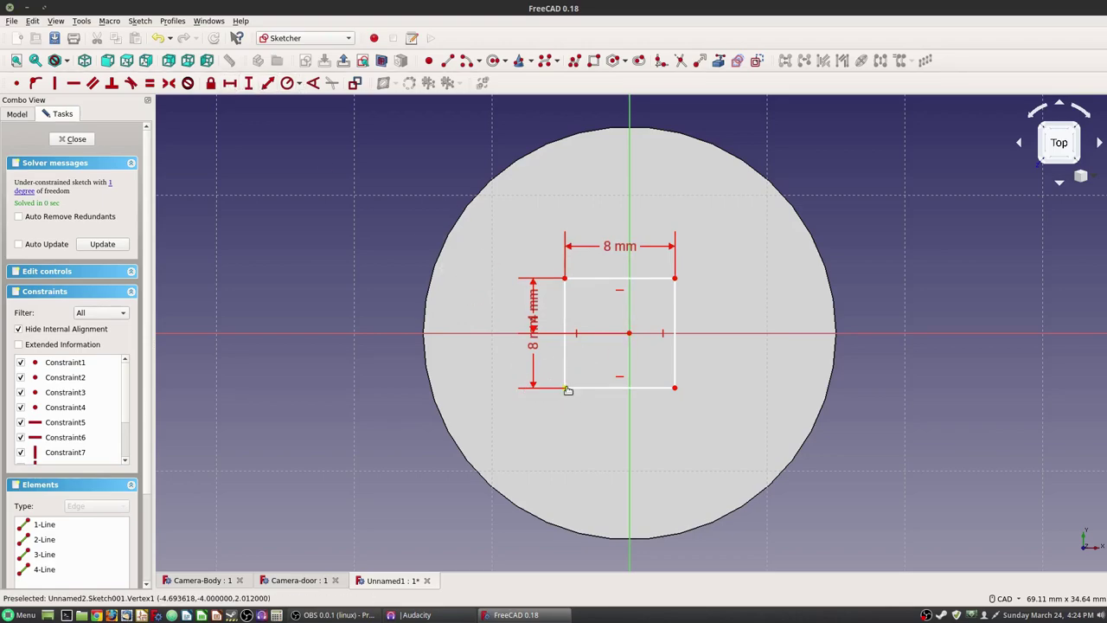
left_click(629, 334)
type("4")
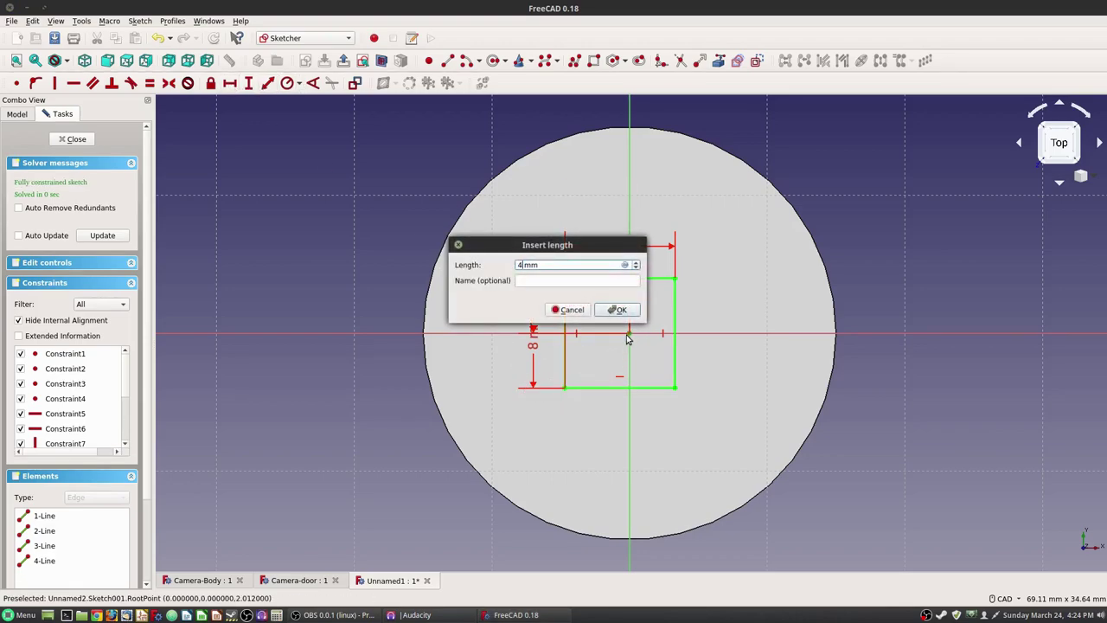
key("Return")
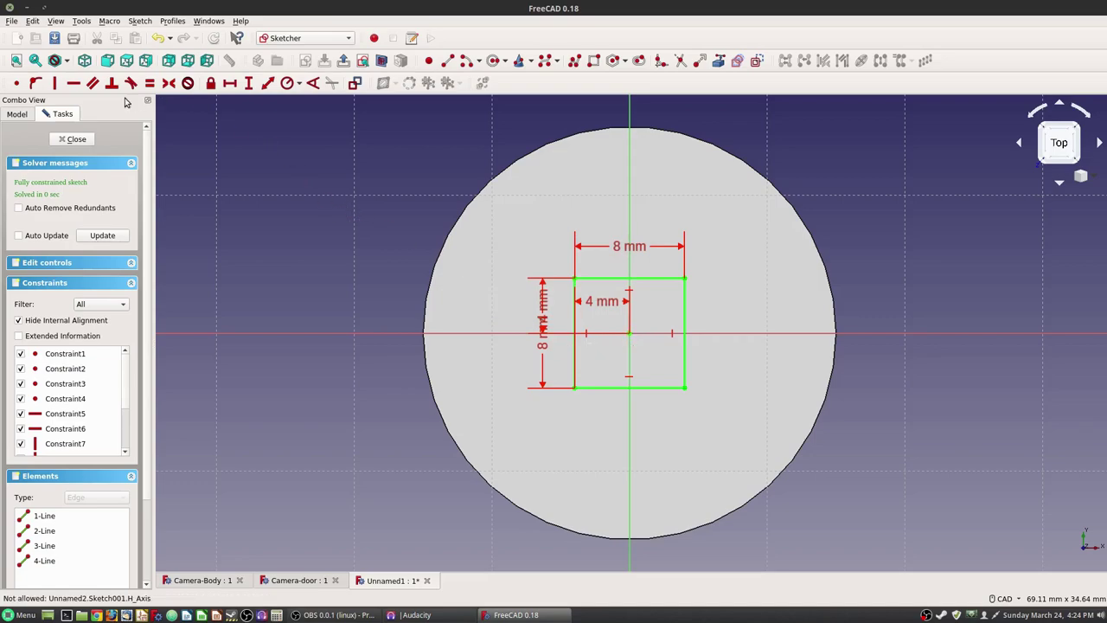
left_click(76, 138)
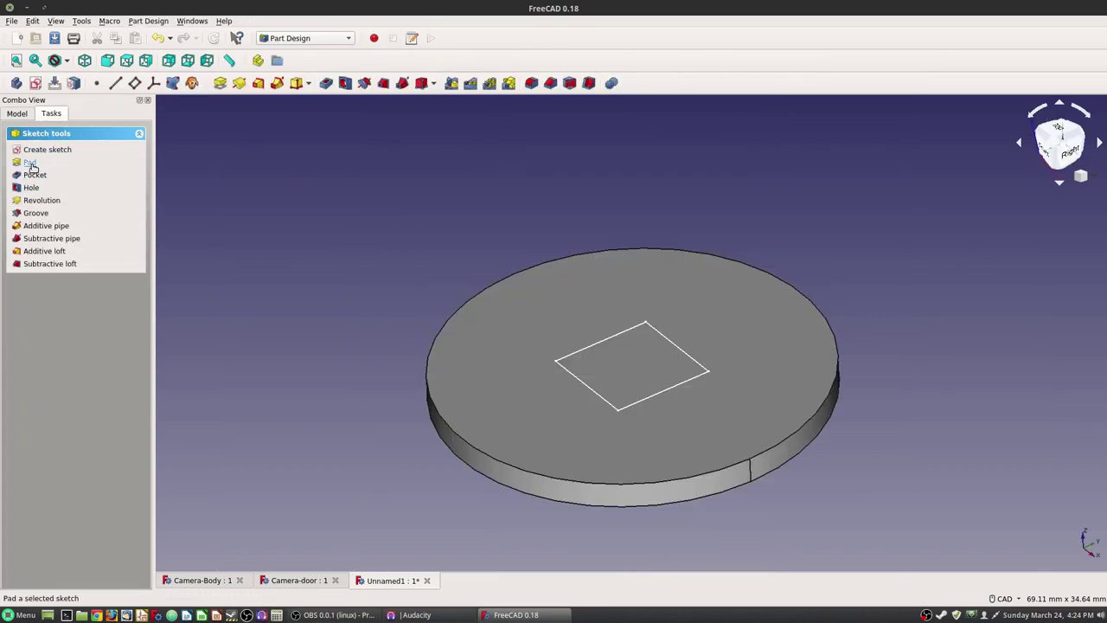
- Pad the square sketch by 50 mm to form a post on the disc
left_click(32, 163)
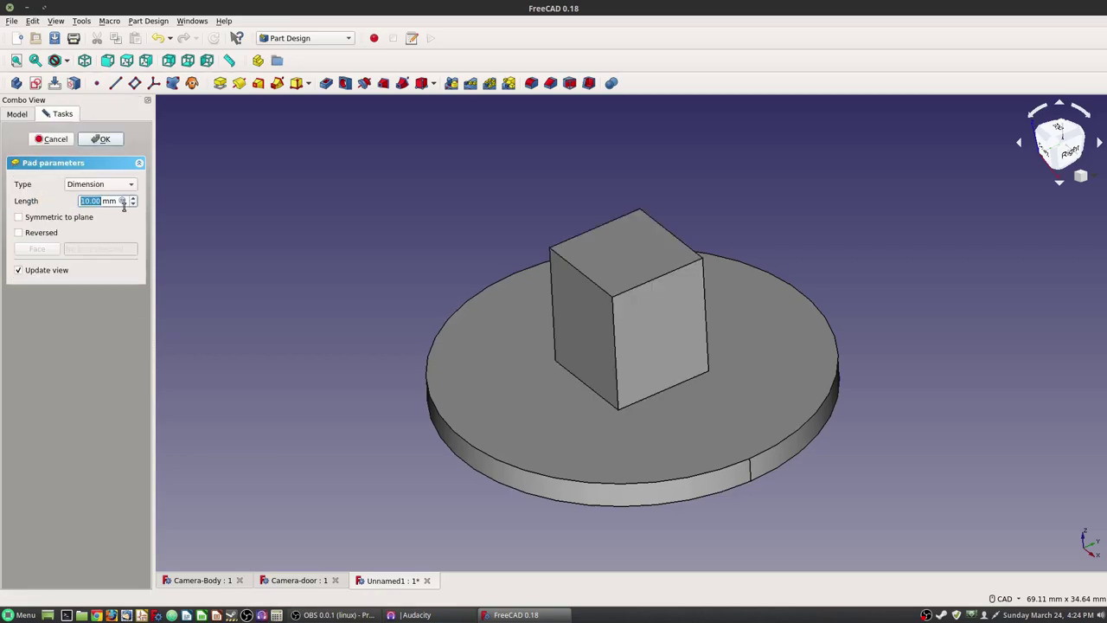
type("50")
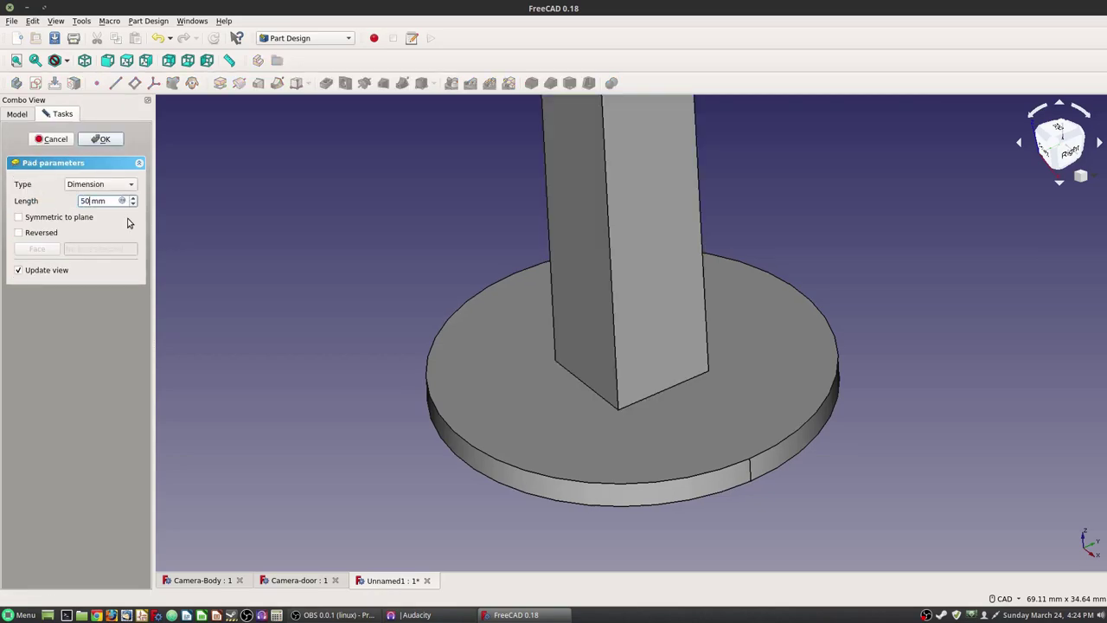
scroll(403, 207, "down", 5)
middle_click_drag(405, 203, 405, 336)
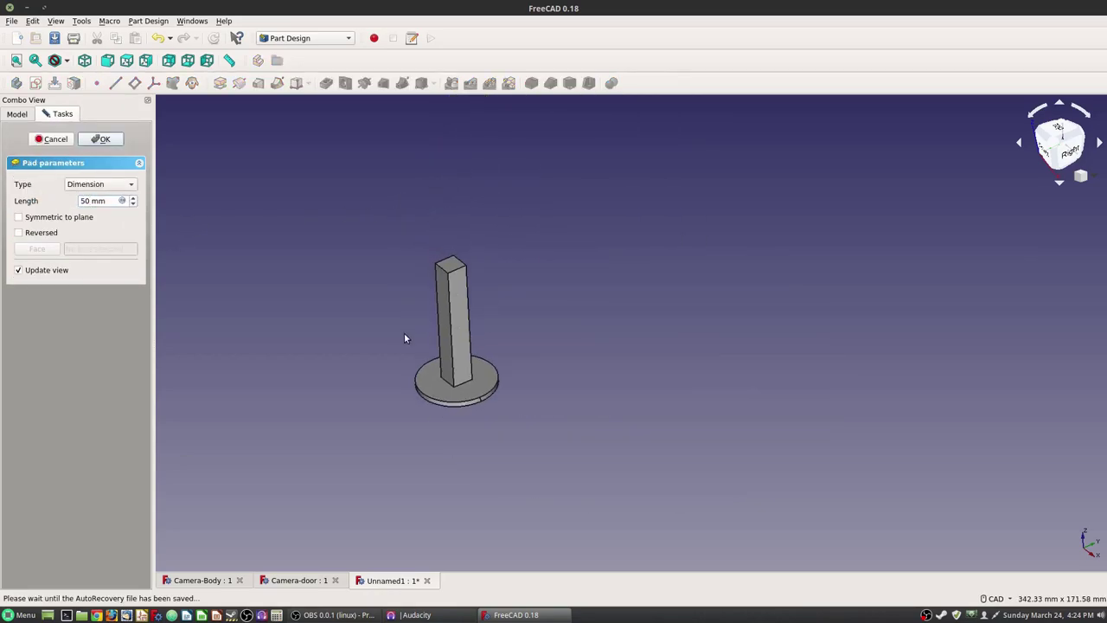
left_click(102, 139)
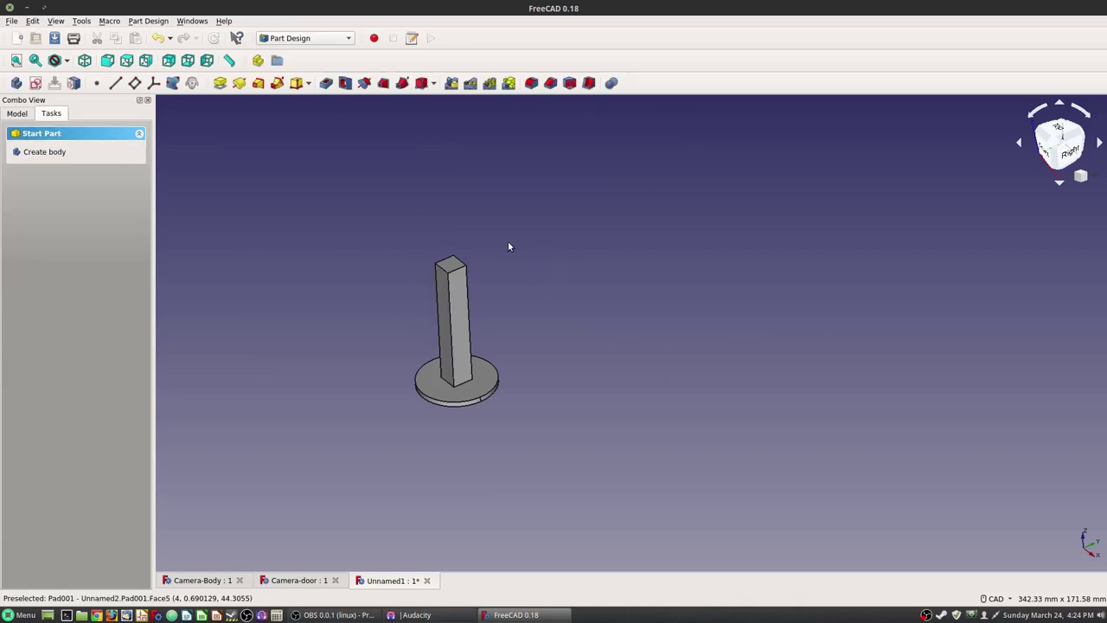
- Start a new sketch on the rear side face of the square post
key("2")
middle_click_drag(524, 342, 563, 436)
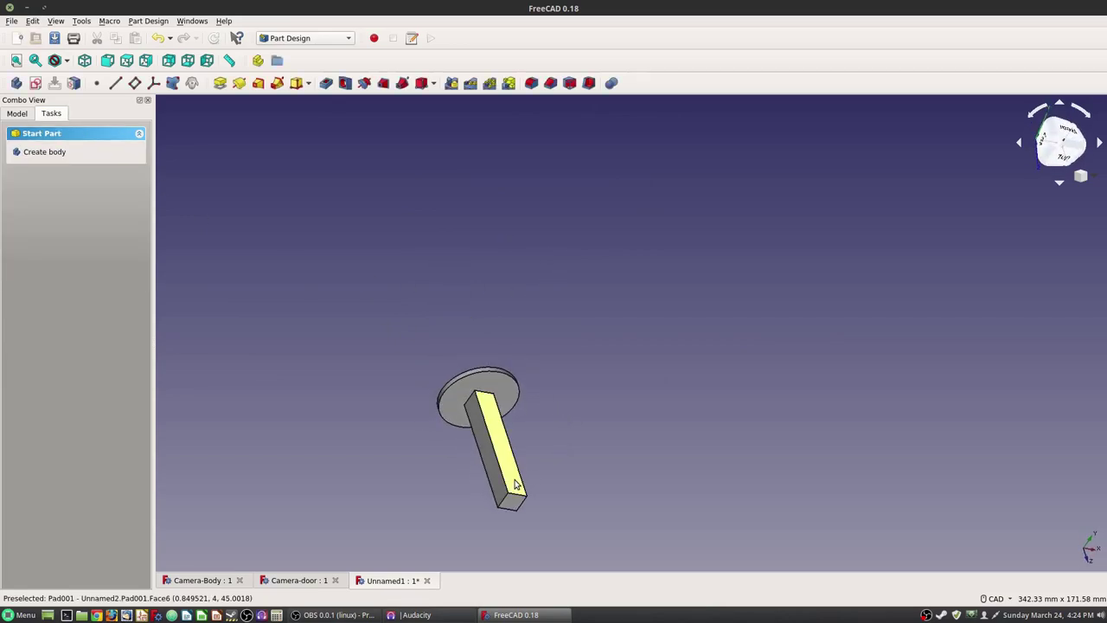
left_click(497, 445)
scroll(529, 474, "up", 4)
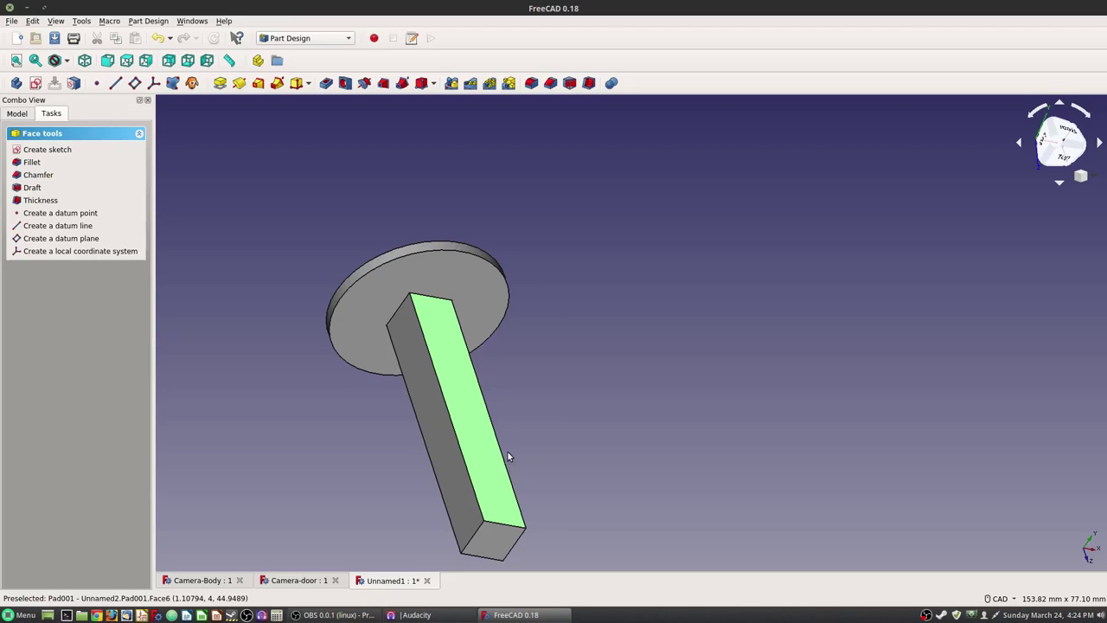
left_click(50, 152)
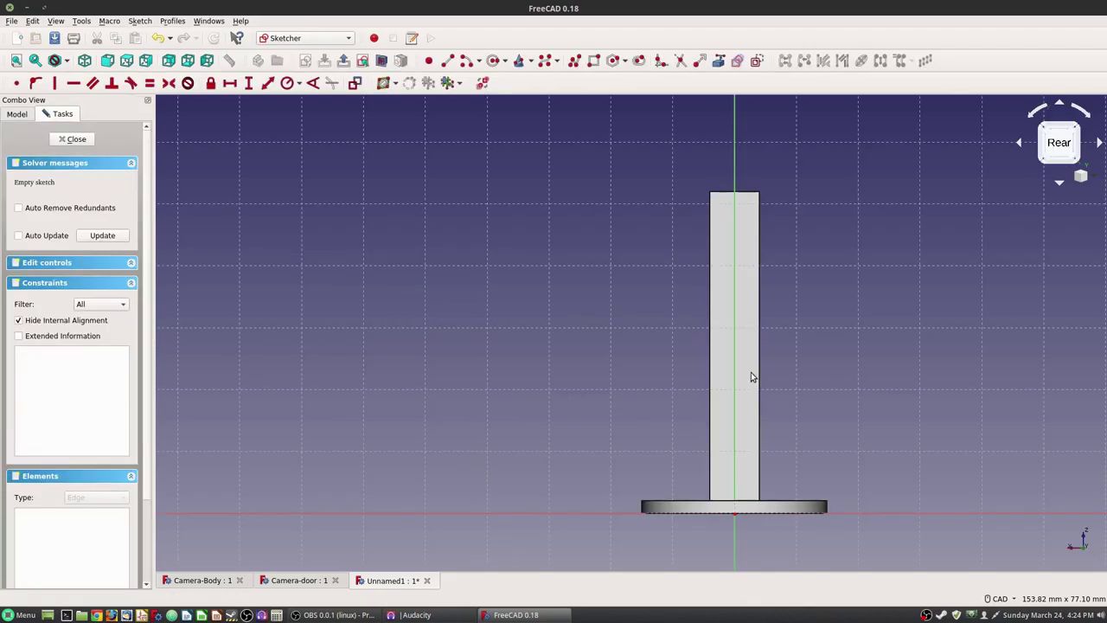
- Sketch a rectangle about 4.8 mm wide near the free end of the post's rear face
scroll(744, 218, "up", 5)
middle_click_drag(727, 184, 633, 270)
left_click(594, 60)
left_click(587, 256)
left_click(653, 308)
right_click(722, 208)
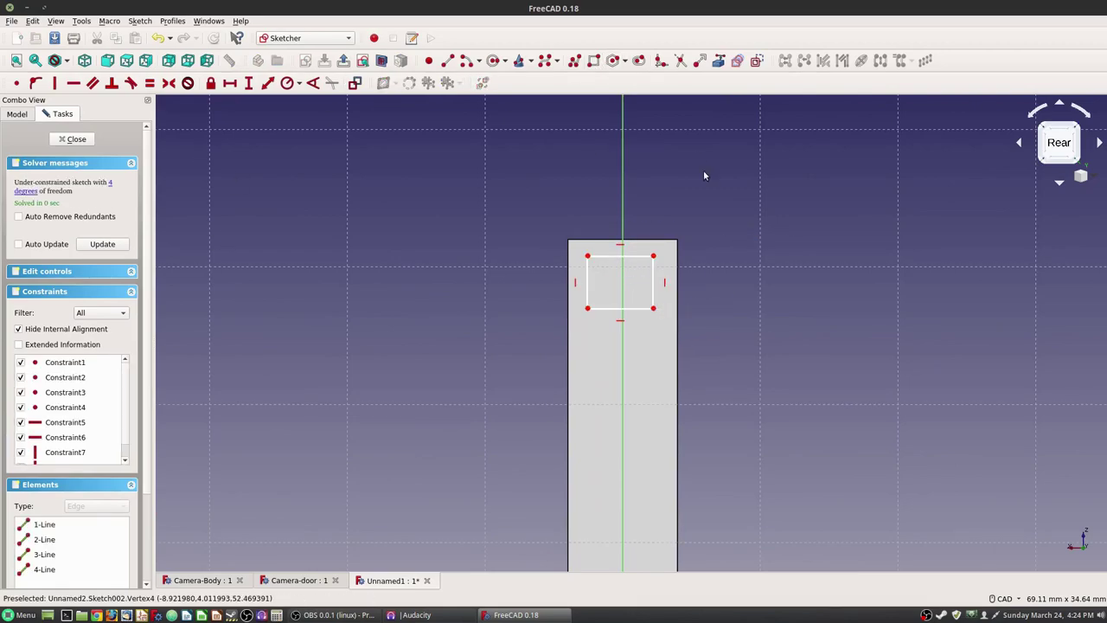
- Link the post's long side edge nearest the rectangle into the sketch as external geometry
left_click(719, 60)
left_click(678, 278)
right_click(734, 260)
- Set both the width and the height of the rectangle on the post's rear face to 8 mm
left_click(230, 83)
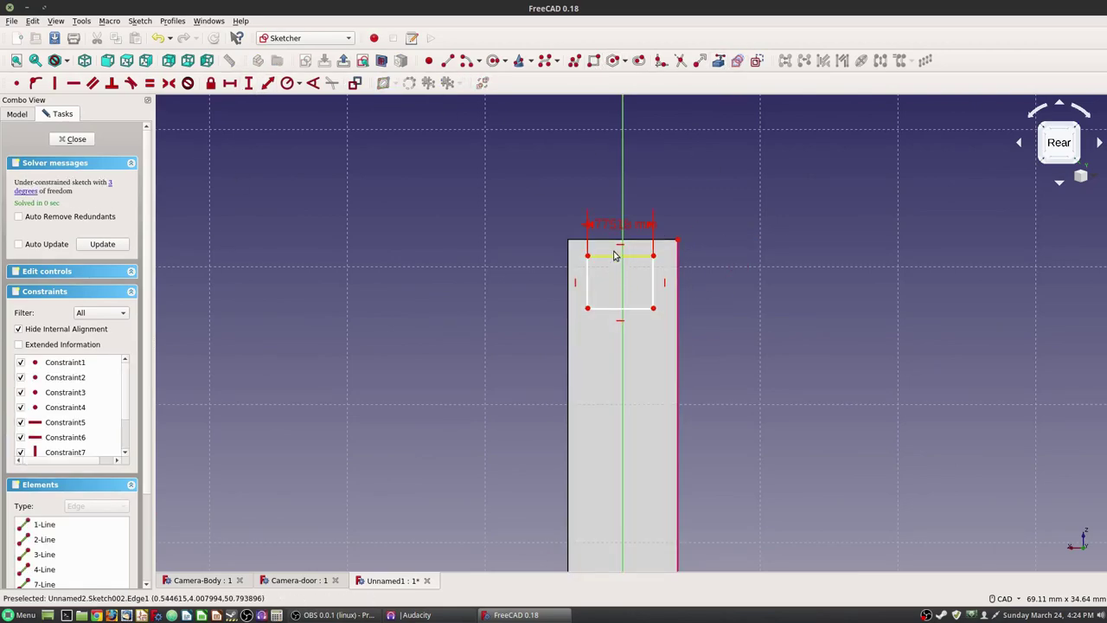
left_click(613, 256)
type("8")
key("Return")
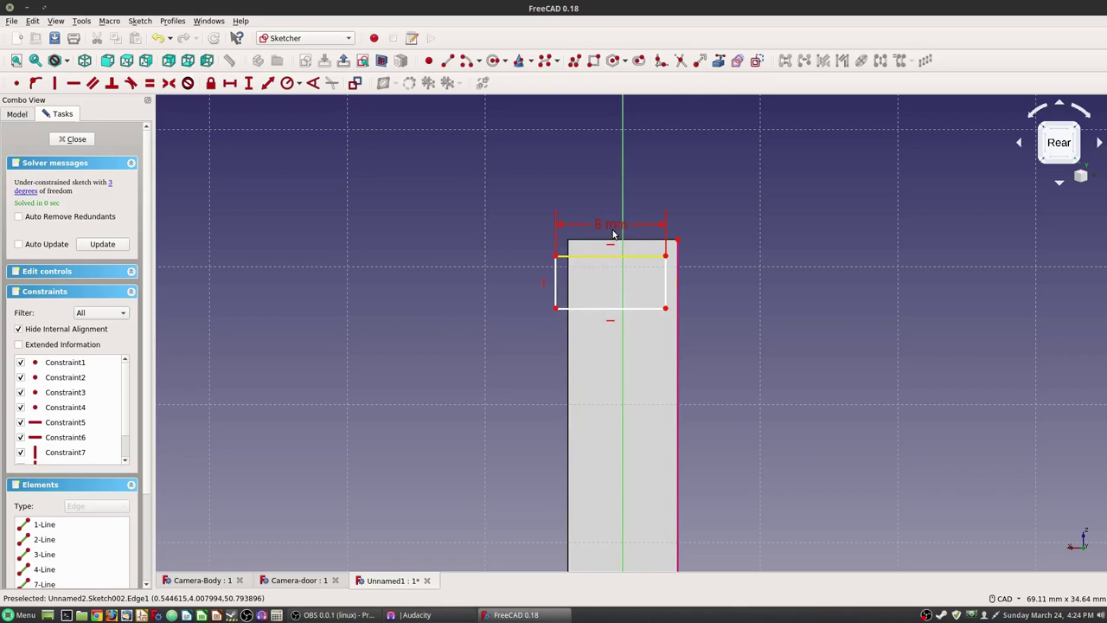
left_click(249, 82)
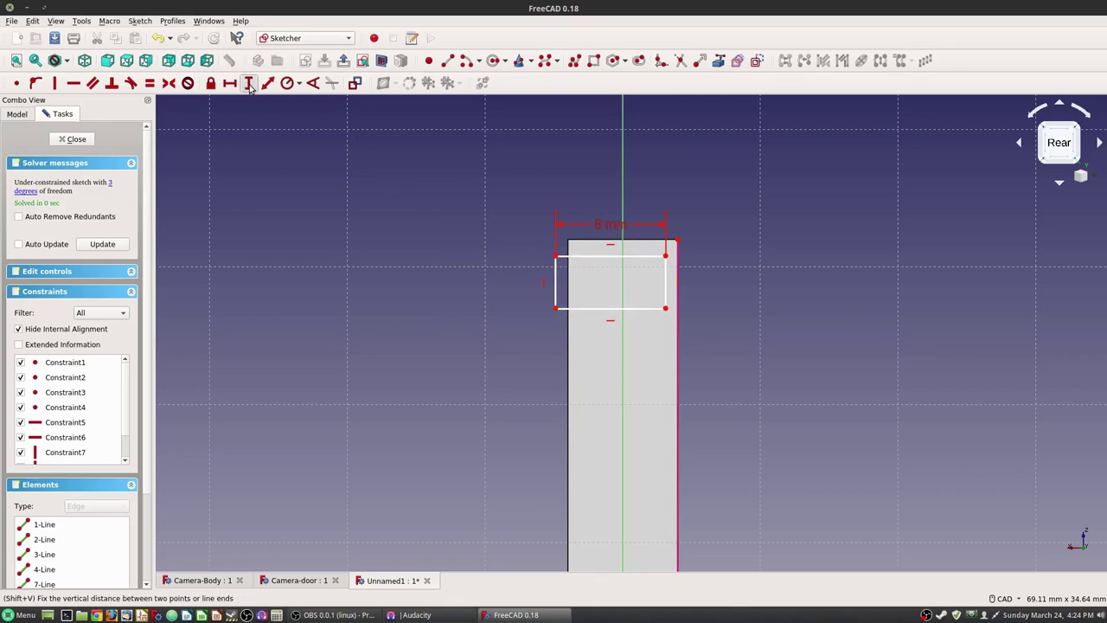
left_click(557, 294)
type("8")
key("Return")
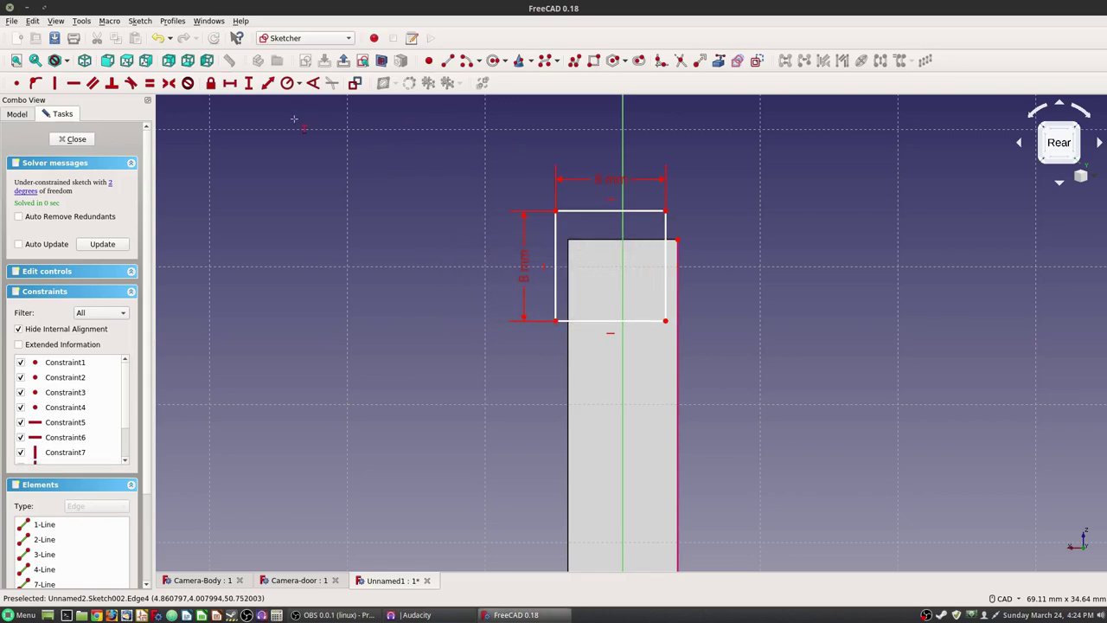
- Make the square's upper corner coincident with the post's linked end corner and finish the sketch
left_click(678, 240)
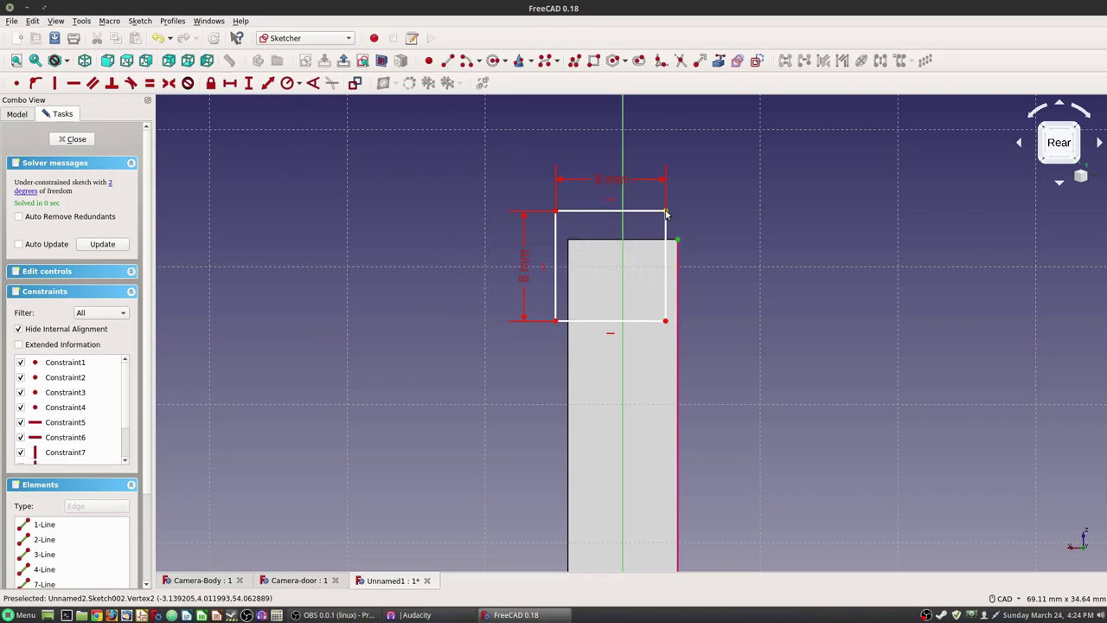
left_click(666, 212)
key("Escape")
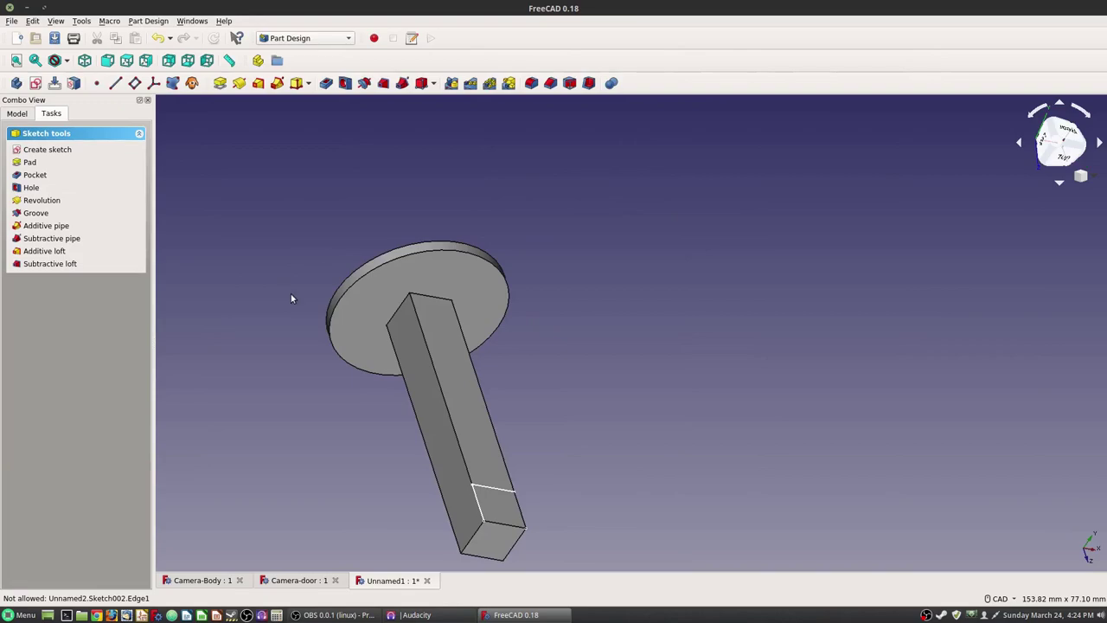
- Pad the square sketch by 50 mm to form a second arm perpendicular to the post
left_click(30, 163)
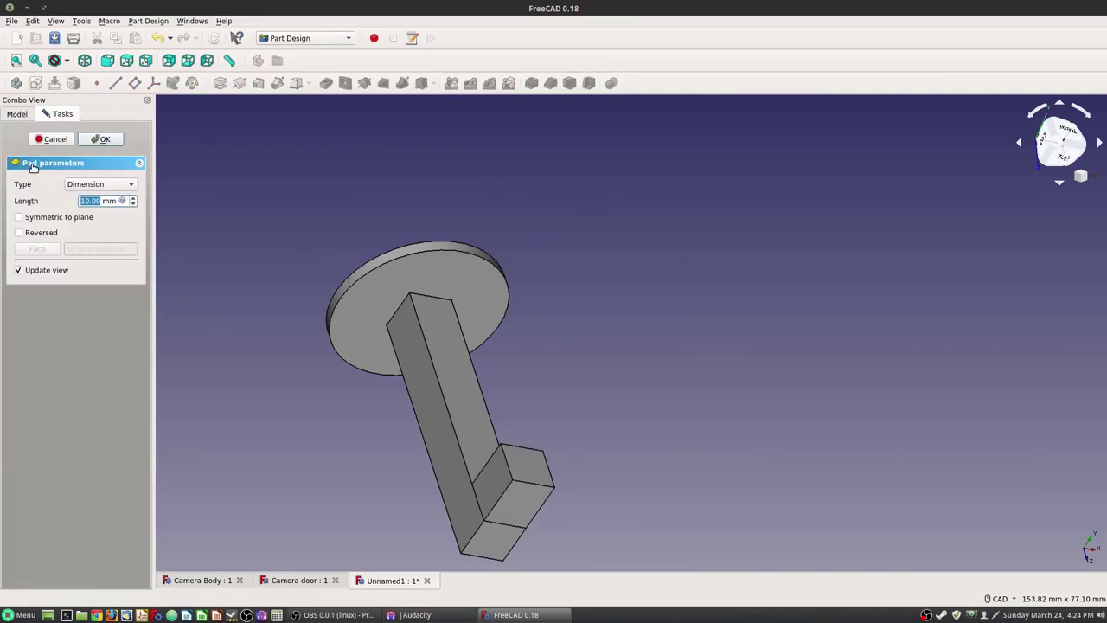
type("50")
middle_click_drag(458, 192, 534, 397)
key("Return")
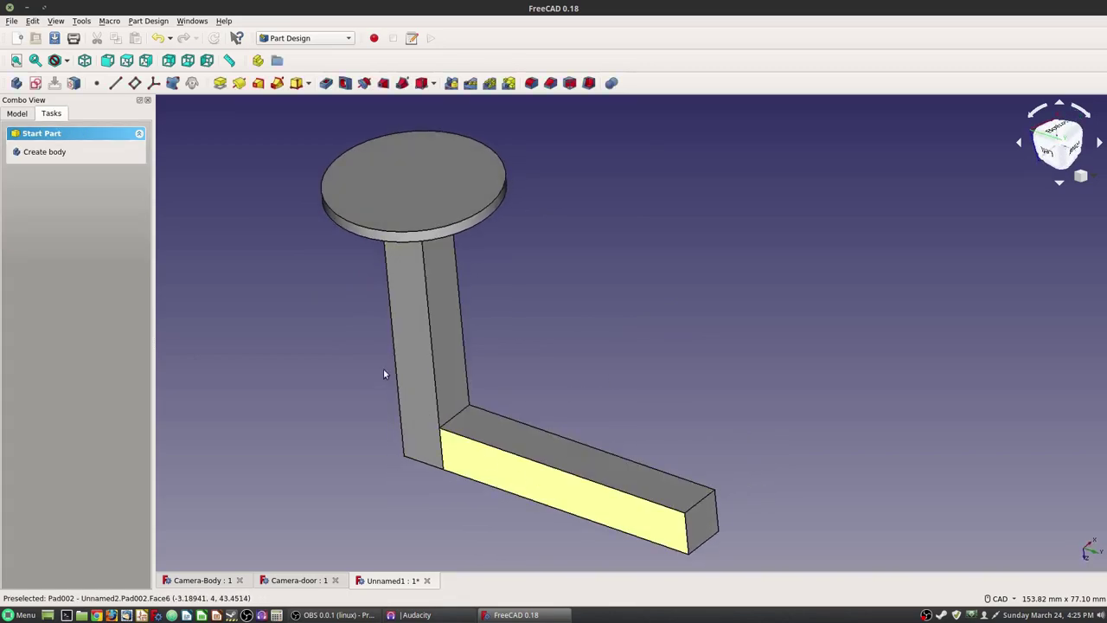
- Fillet the inner corner edge between the post and the second arm with an 8 mm radius
scroll(450, 424, "up", 5)
left_click(449, 420)
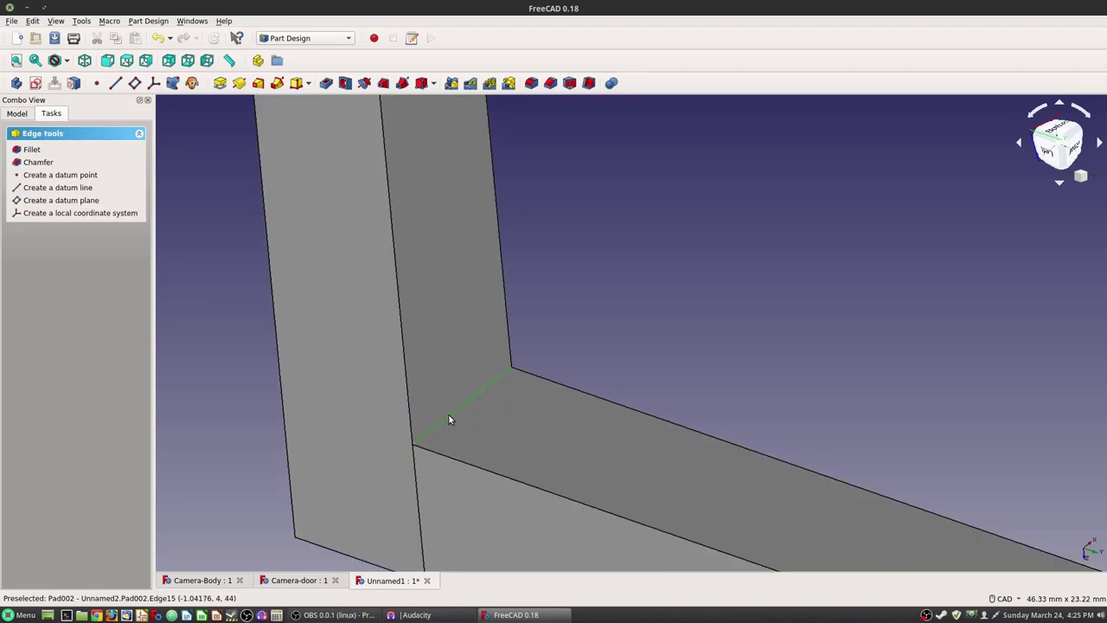
left_click(32, 150)
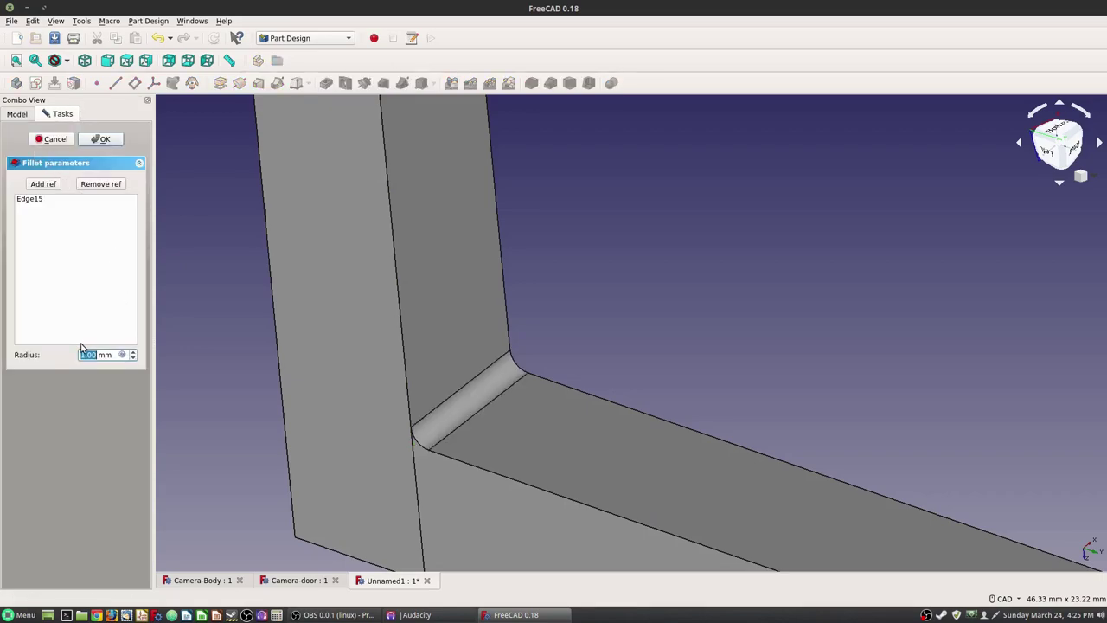
type("8")
scroll(334, 323, "down", 5)
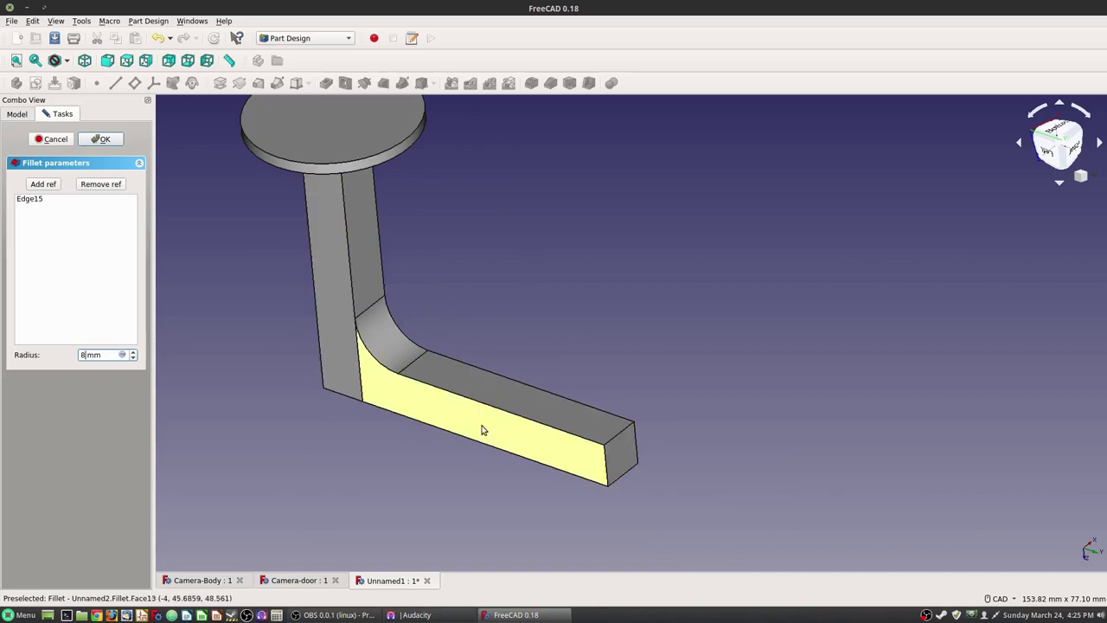
middle_click_drag(260, 332, 567, 298)
left_click(101, 139)
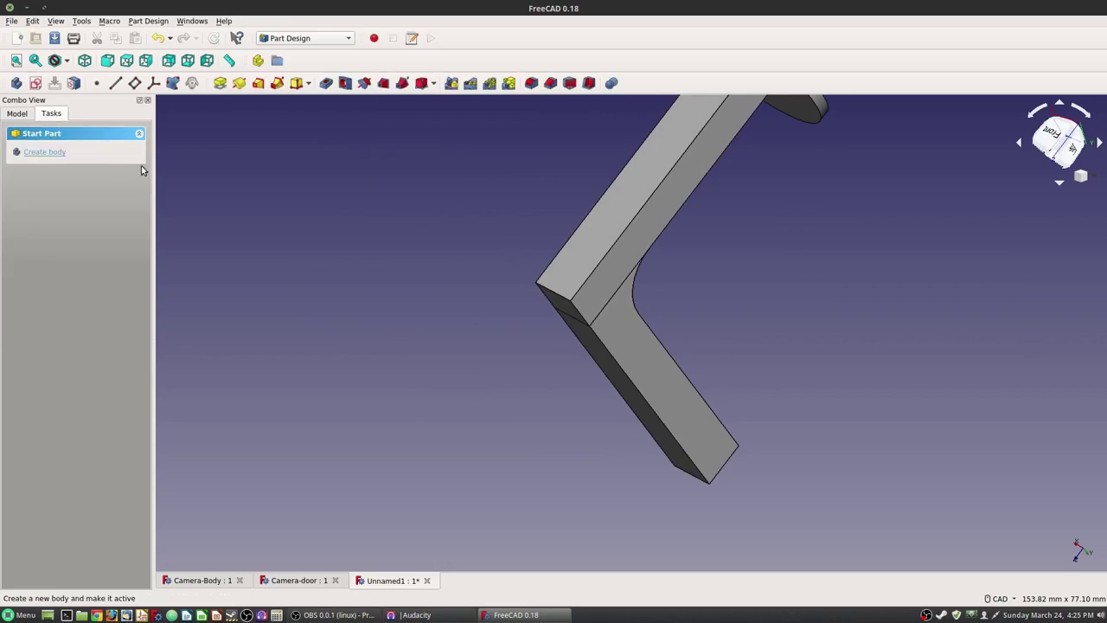
- Fillet the outer corner edge at the post's free end with a 7.99 mm radius
left_click(558, 295)
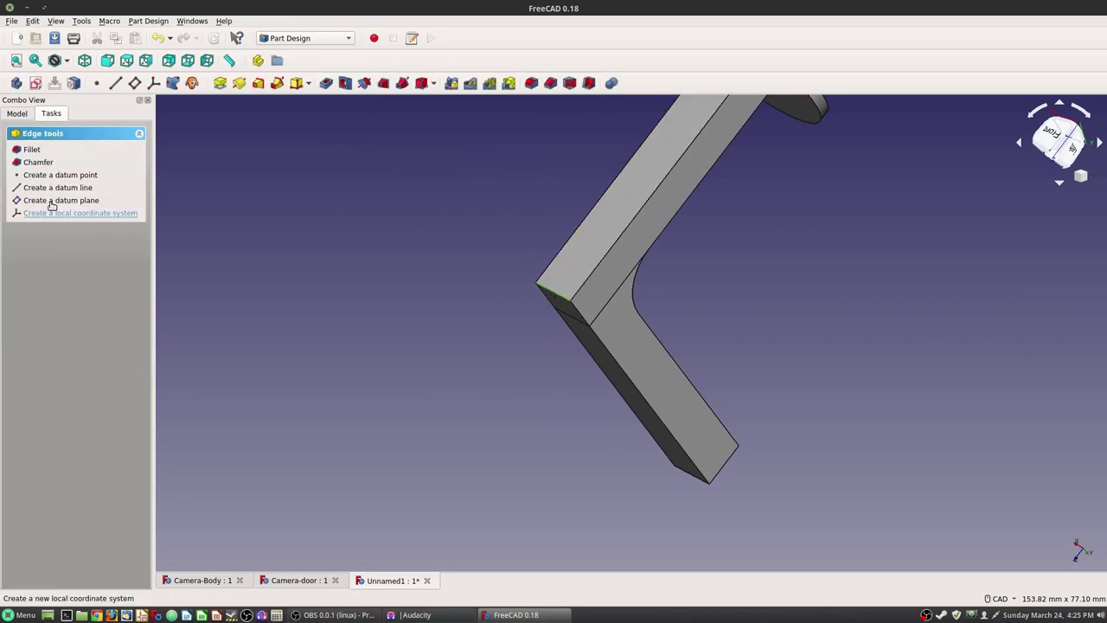
left_click(26, 149)
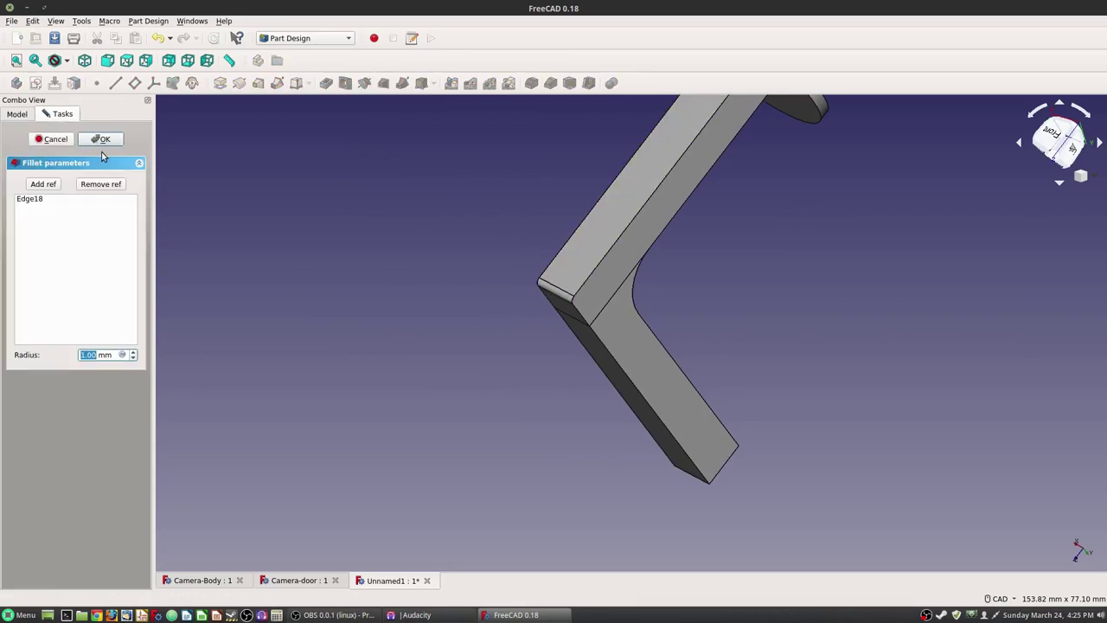
type("8")
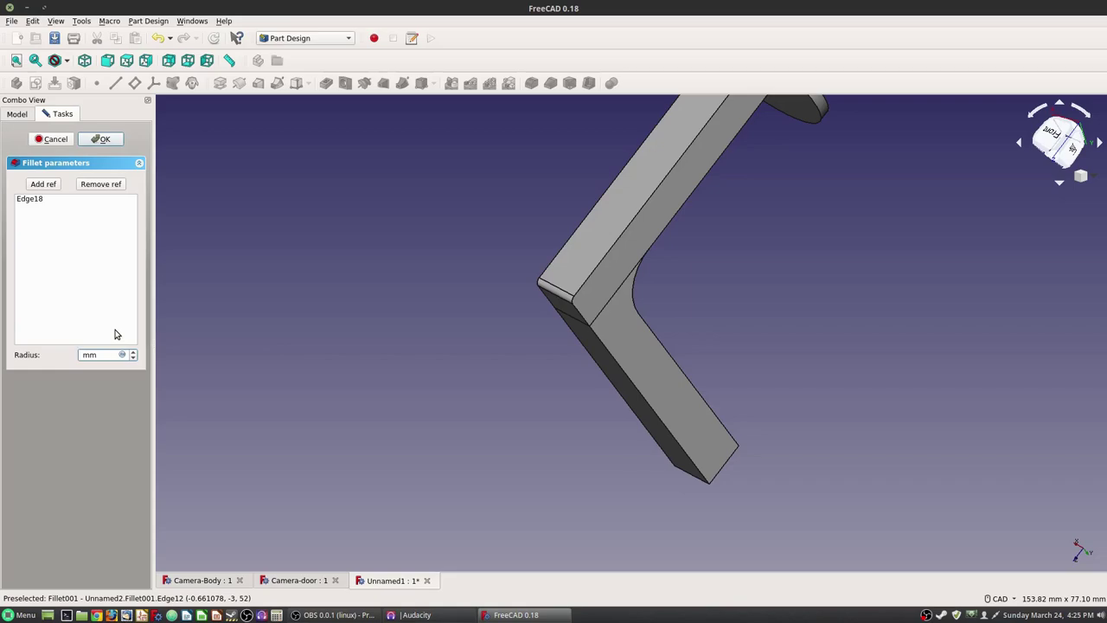
type("7.99")
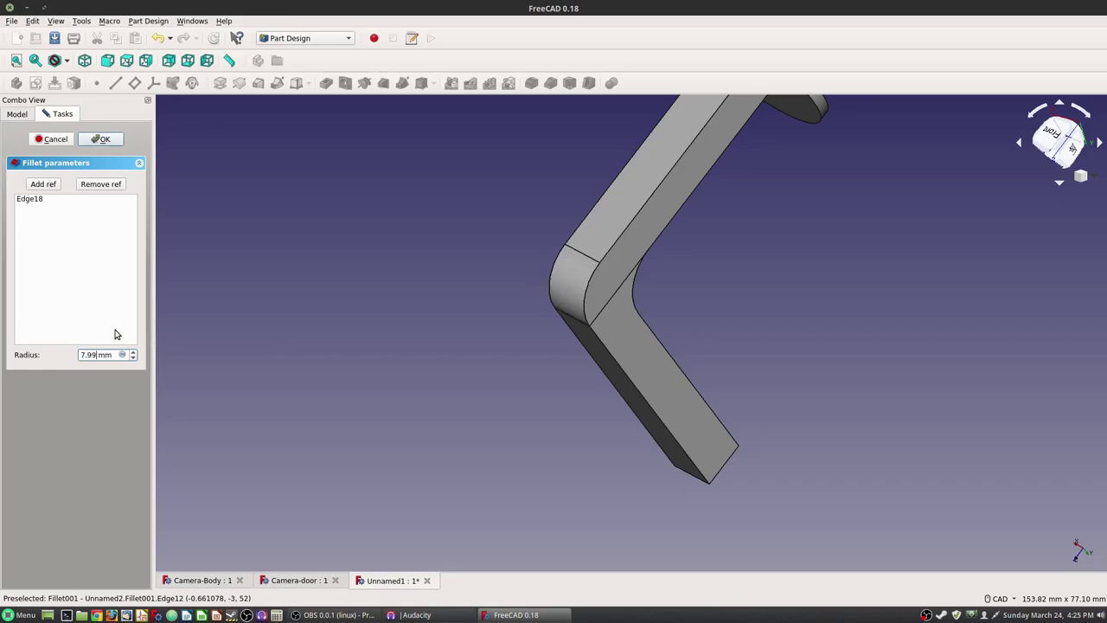
middle_click_drag(517, 205, 305, 184)
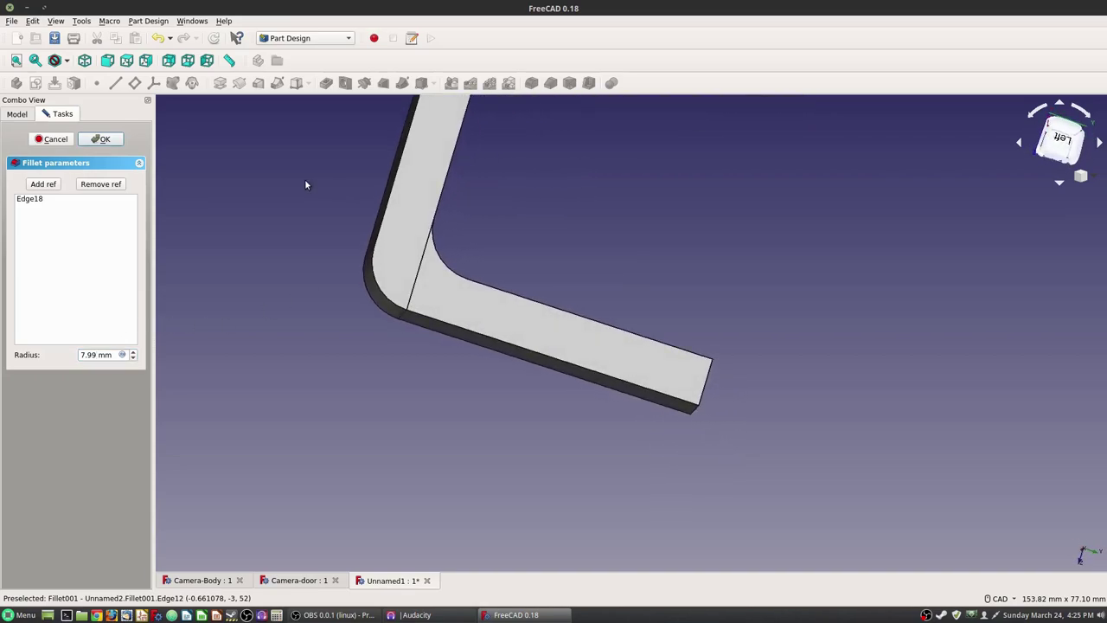
left_click(103, 139)
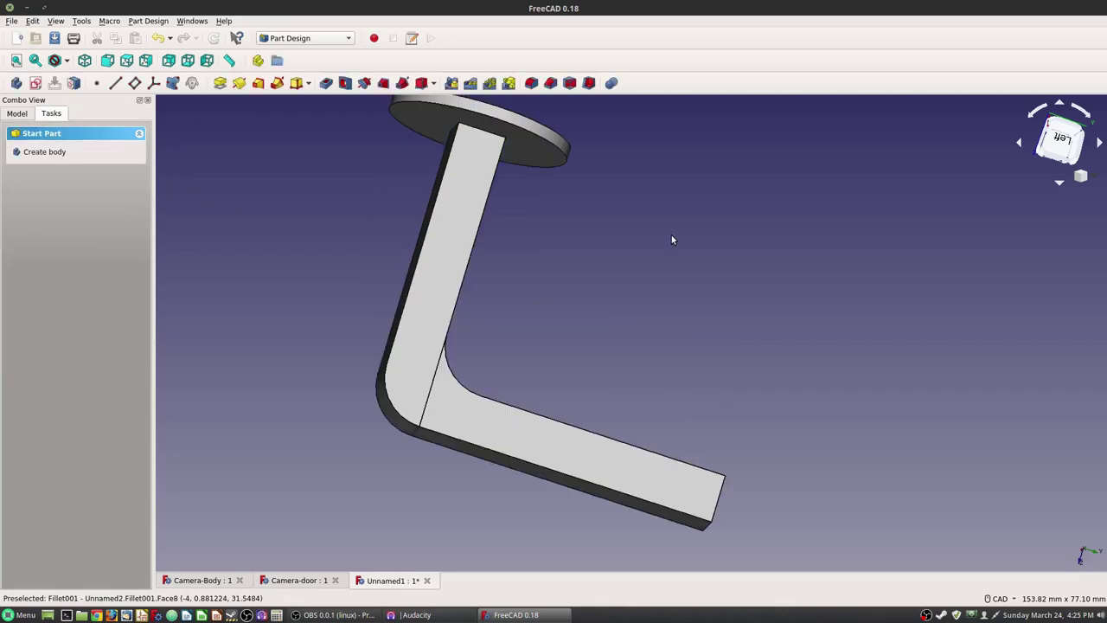
- Fillet the long edges of both arms and the curved side edges at the bend with a 3.99 mm radius
left_click(436, 204)
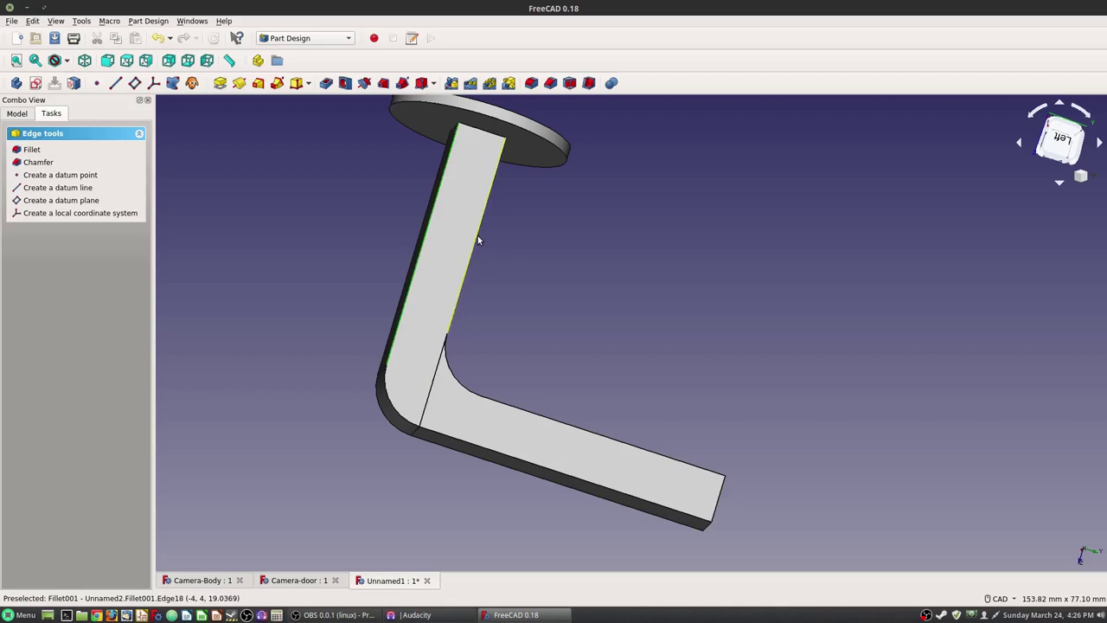
middle_click_drag(477, 240, 816, 365)
left_click(826, 396, "ctrl")
left_click(712, 520, "ctrl")
left_click(568, 515, "ctrl")
middle_click_drag(556, 517, 445, 405)
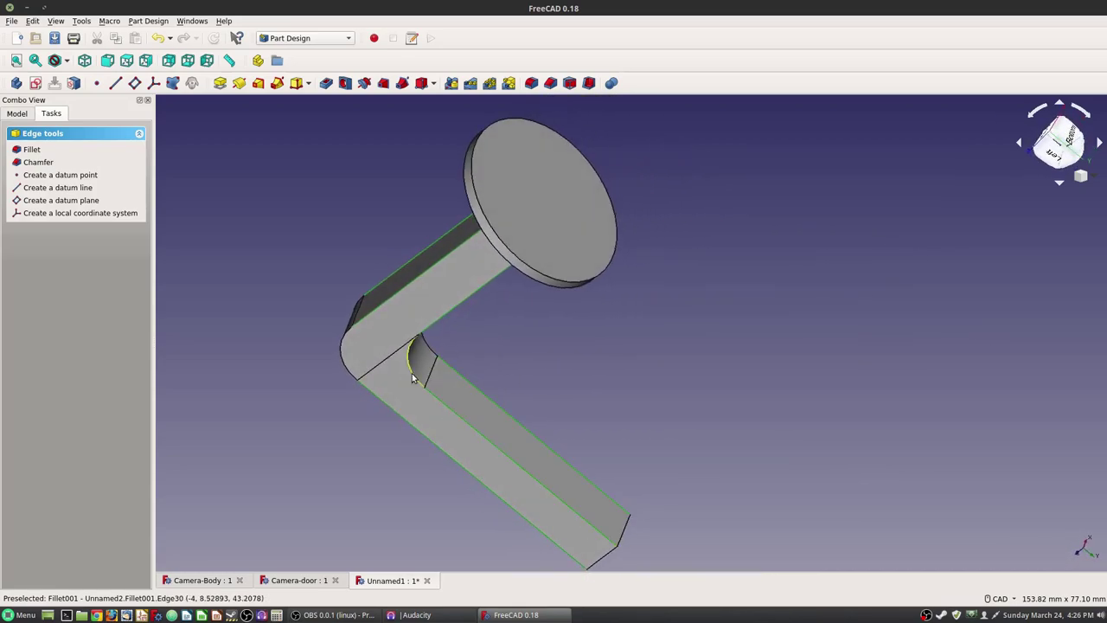
scroll(346, 326, "up", 2)
right_click(339, 325)
middle_click_drag(310, 306, 470, 389)
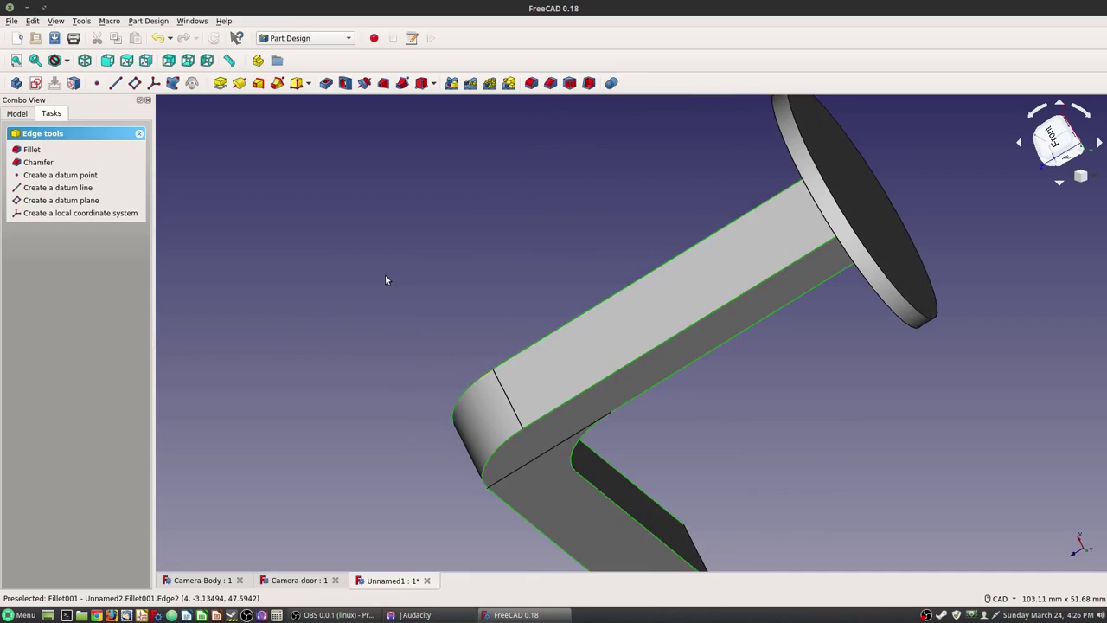
left_click(38, 150)
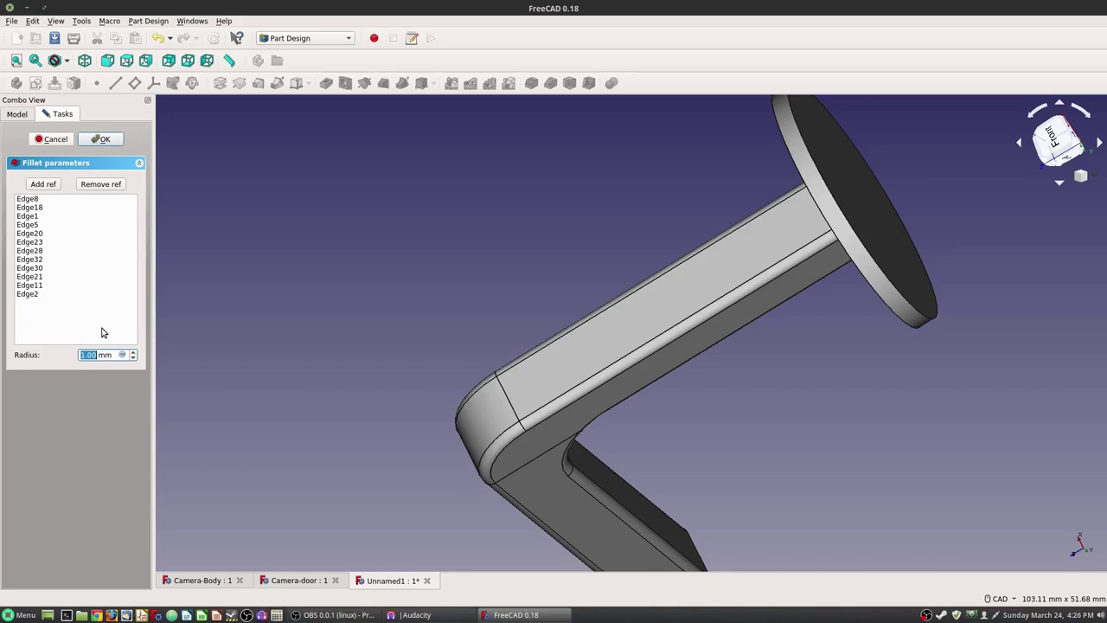
type("3.99")
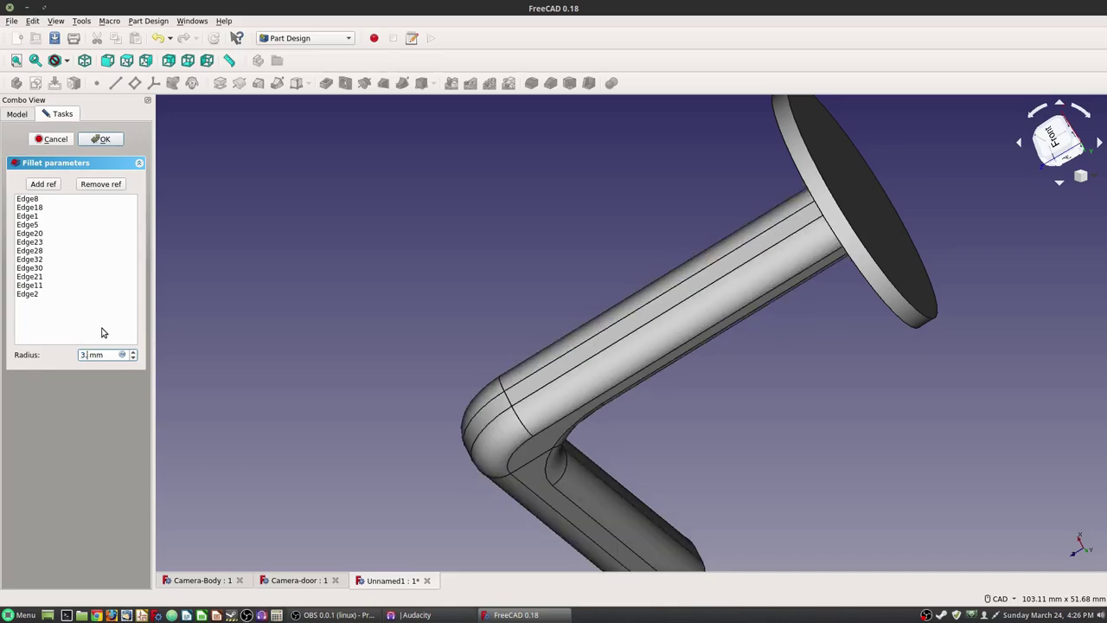
middle_click_drag(413, 272, 314, 202)
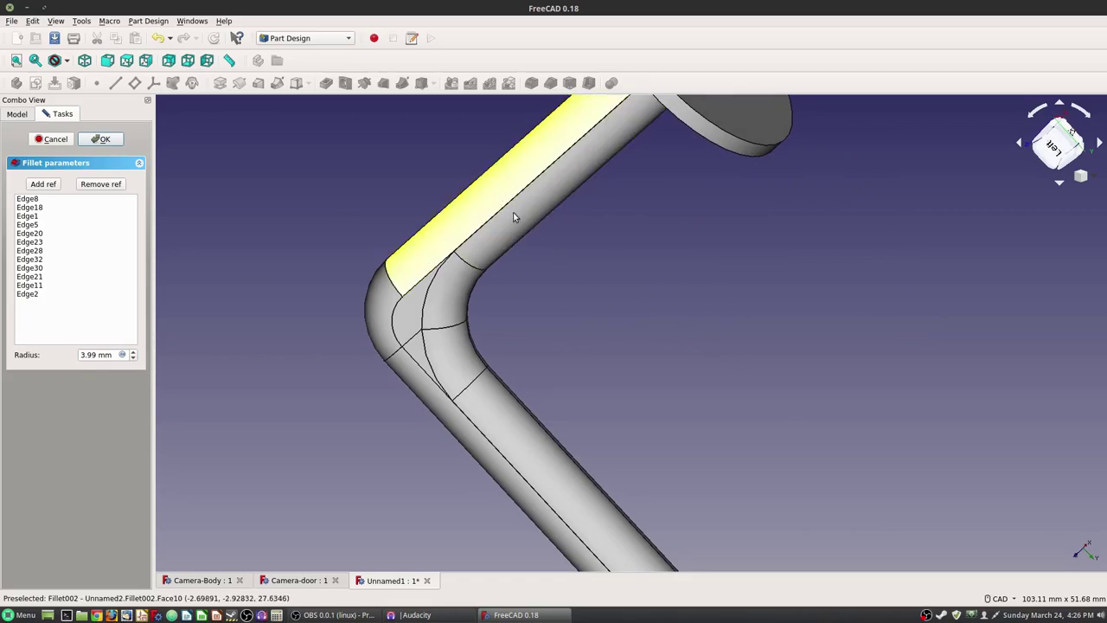
middle_click_drag(749, 326, 652, 258)
scroll(541, 264, "down", 6)
middle_click_drag(432, 214, 469, 291)
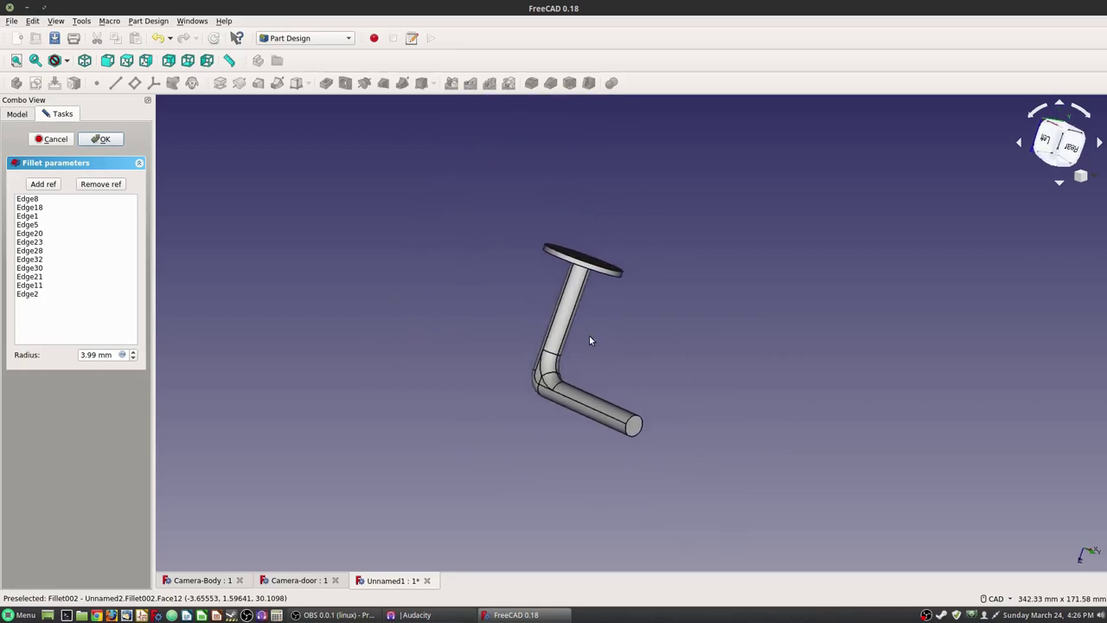
middle_click_drag(486, 399, 651, 381)
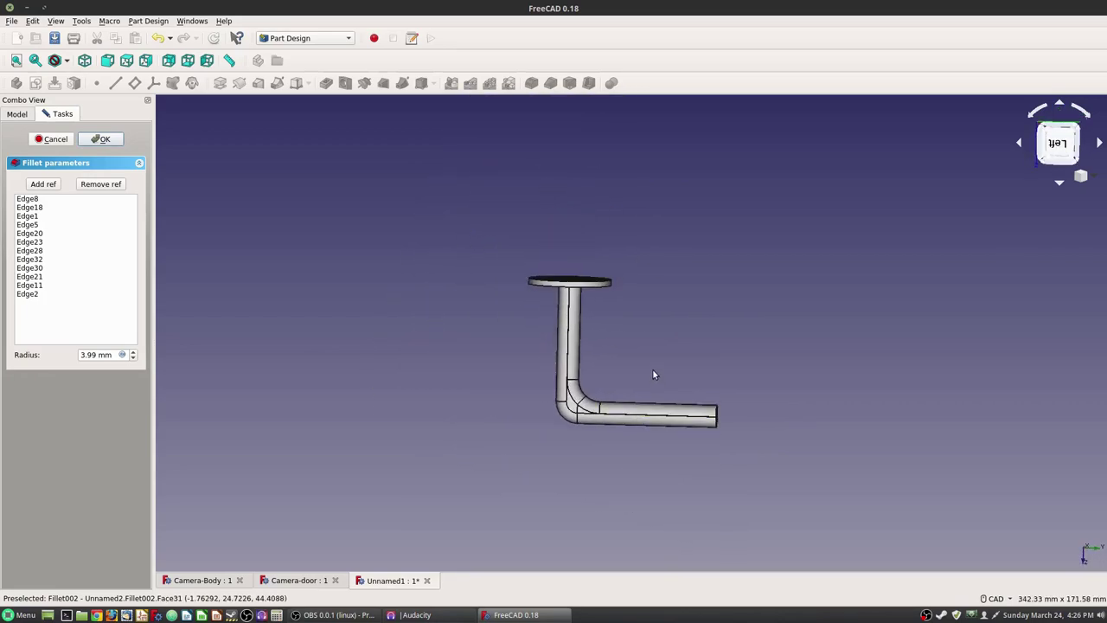
scroll(653, 374, "up", 4)
middle_click_drag(733, 333, 620, 328)
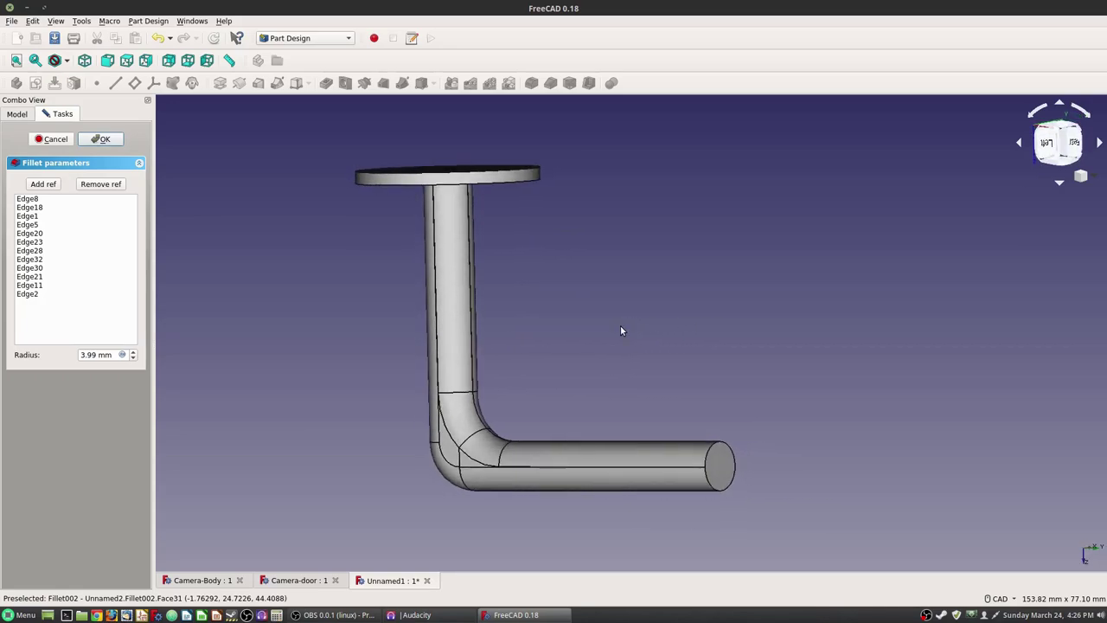
left_click(722, 474)
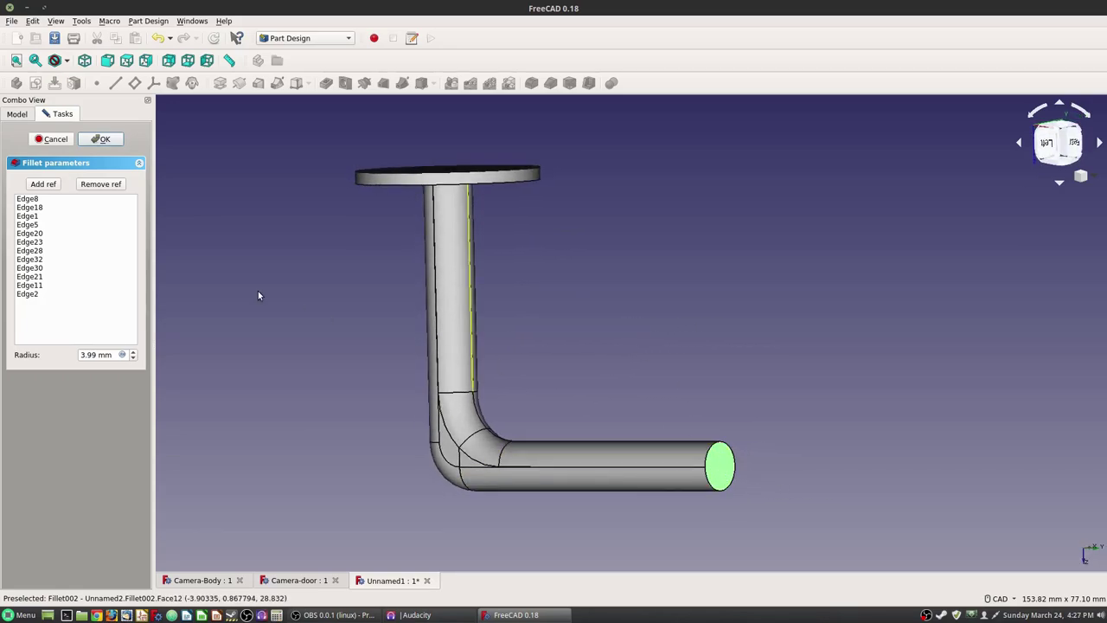
left_click(101, 137)
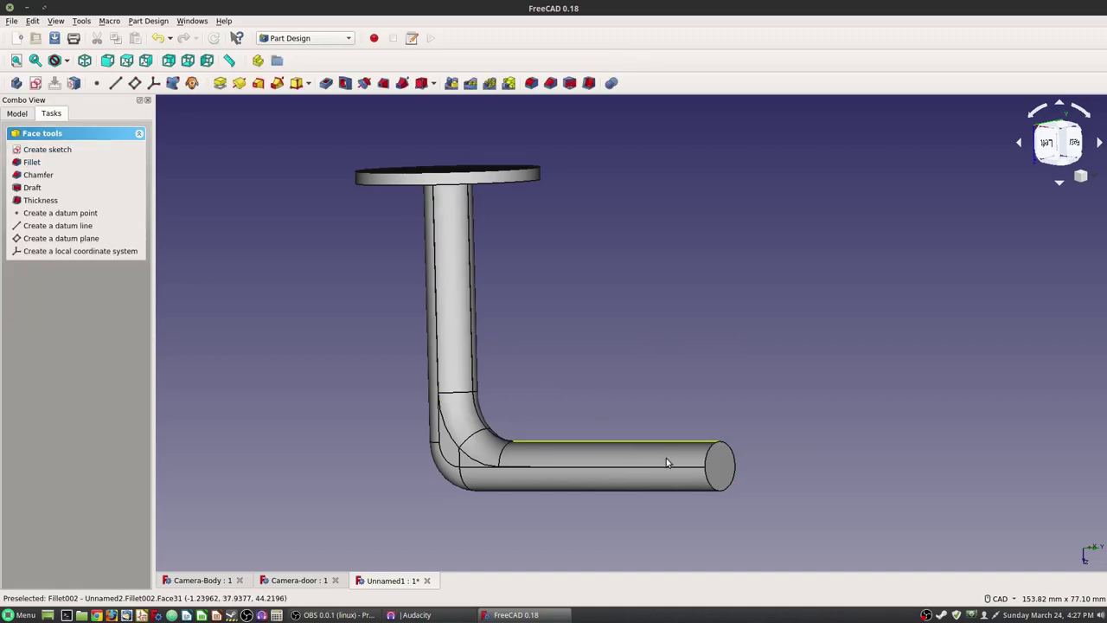
- Start a new sketch on the second arm's round end face and draw a rectangle enclosing that face
left_click(718, 473)
left_click(257, 220)
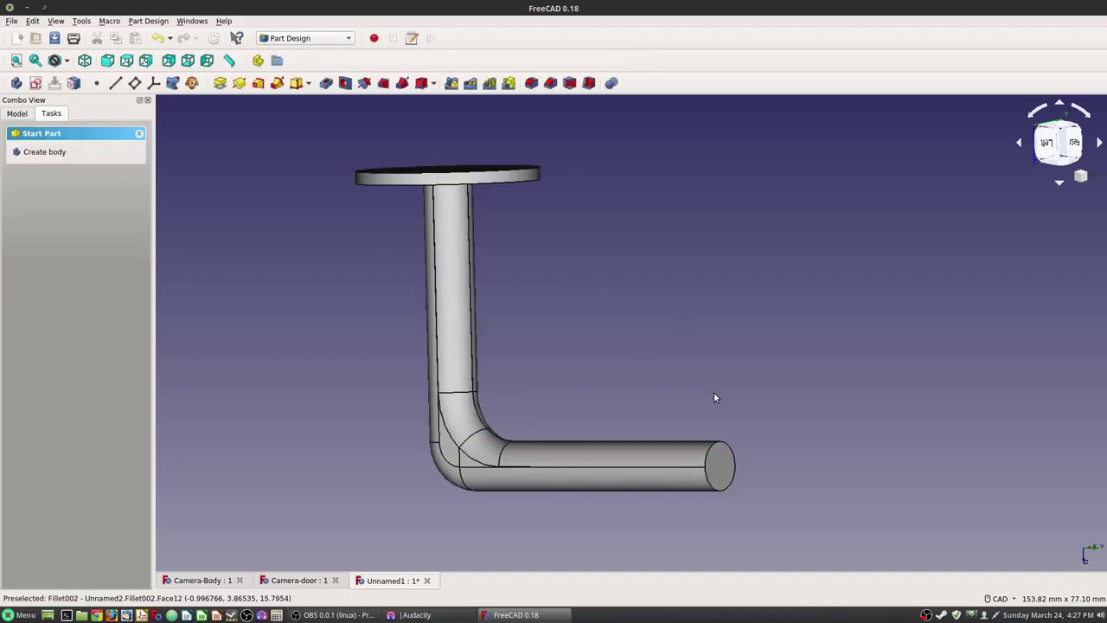
left_click(720, 467)
left_click(38, 150)
scroll(563, 309, "up", 3)
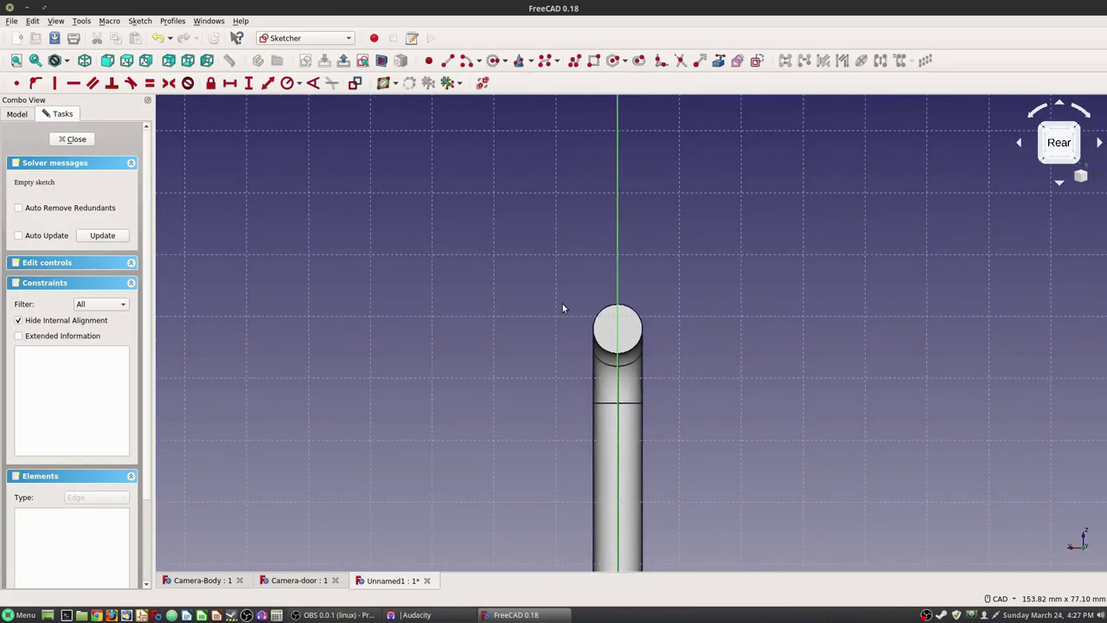
left_click(593, 59)
left_click(533, 176)
left_click(851, 477)
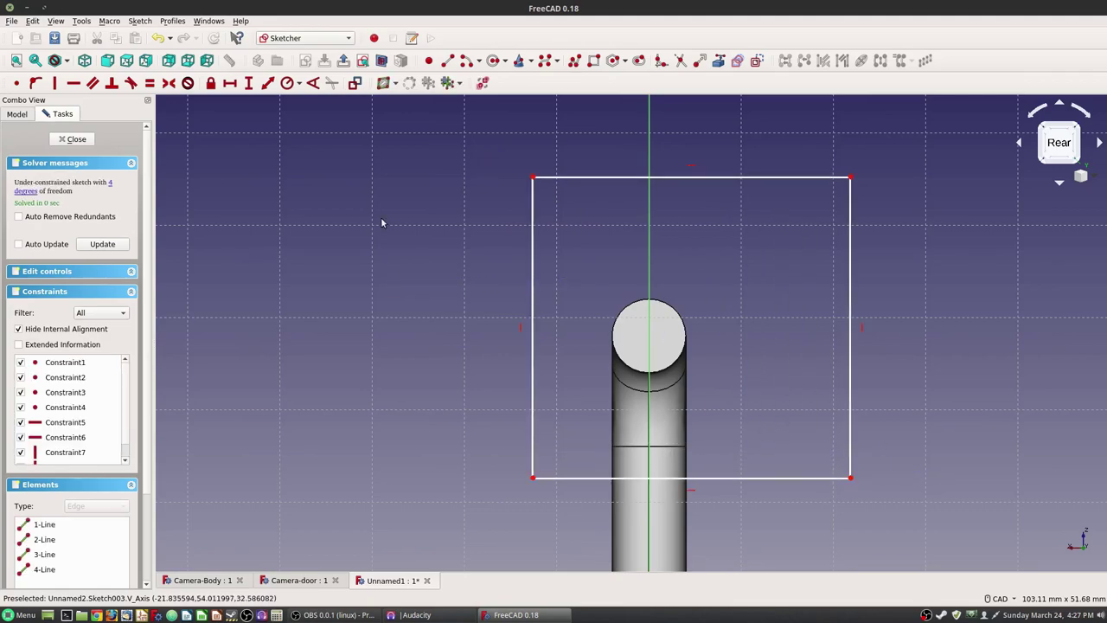
- Set the width and height of the rectangle around the arm's end to 30 mm each
left_click(628, 176)
type("30")
key("Return")
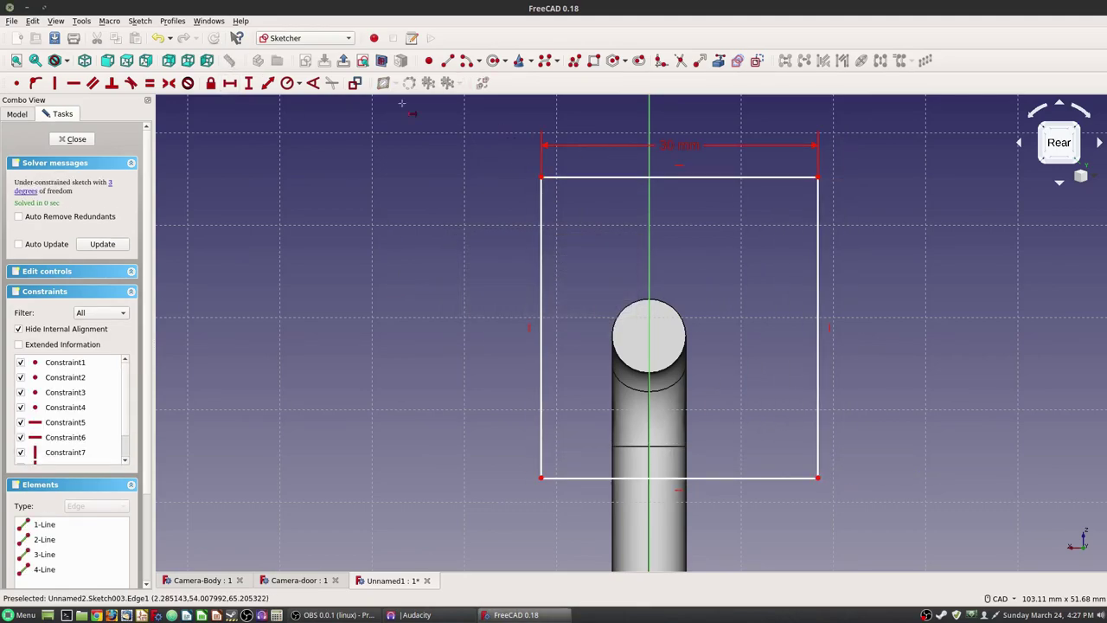
left_click(541, 262)
type("20")
key("Return")
double_click(510, 362)
type("30")
key("Return")
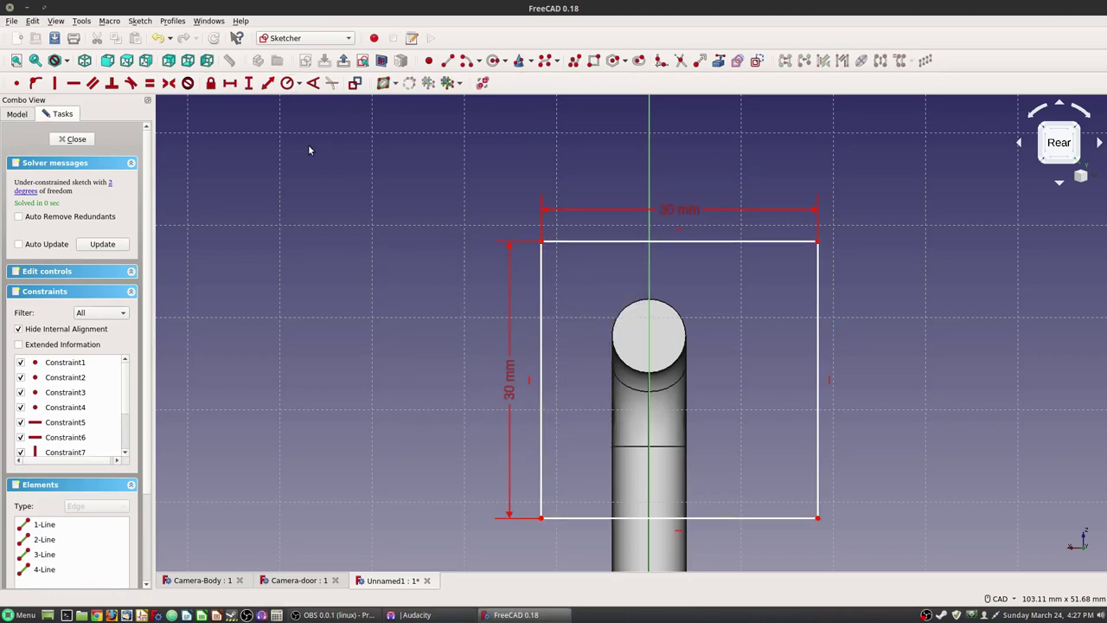
- Link the arm's round end edge as external geometry and set the horizontal distance from the square's upper corner to its centre to 15 mm
left_click(719, 59)
left_click(674, 315)
left_click(229, 83)
left_click(541, 241)
left_click(649, 336)
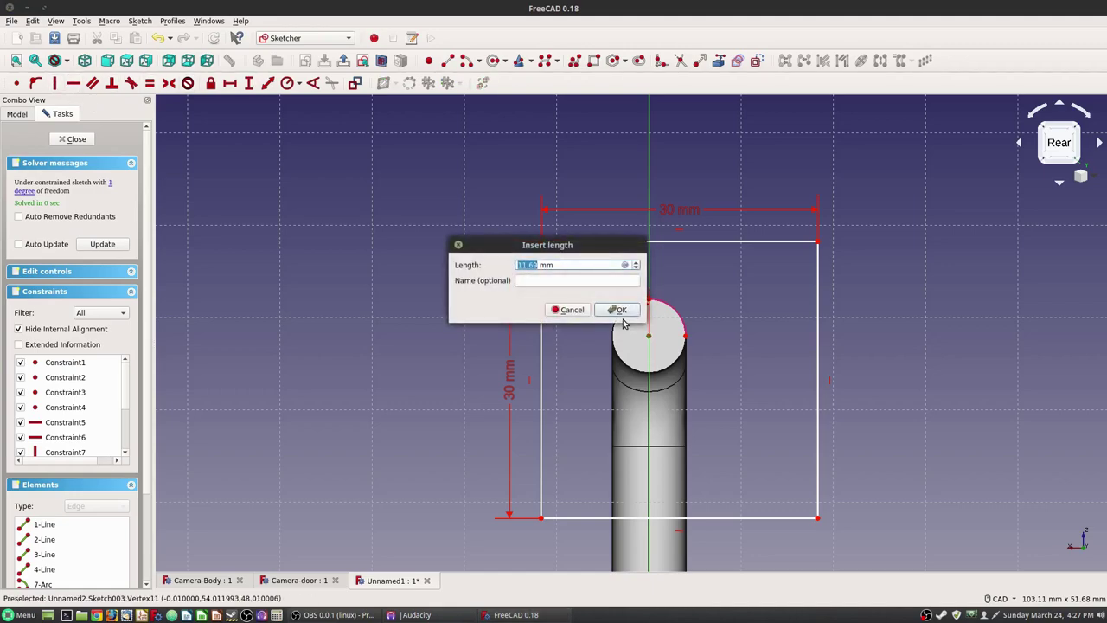
type("15")
left_click(617, 310)
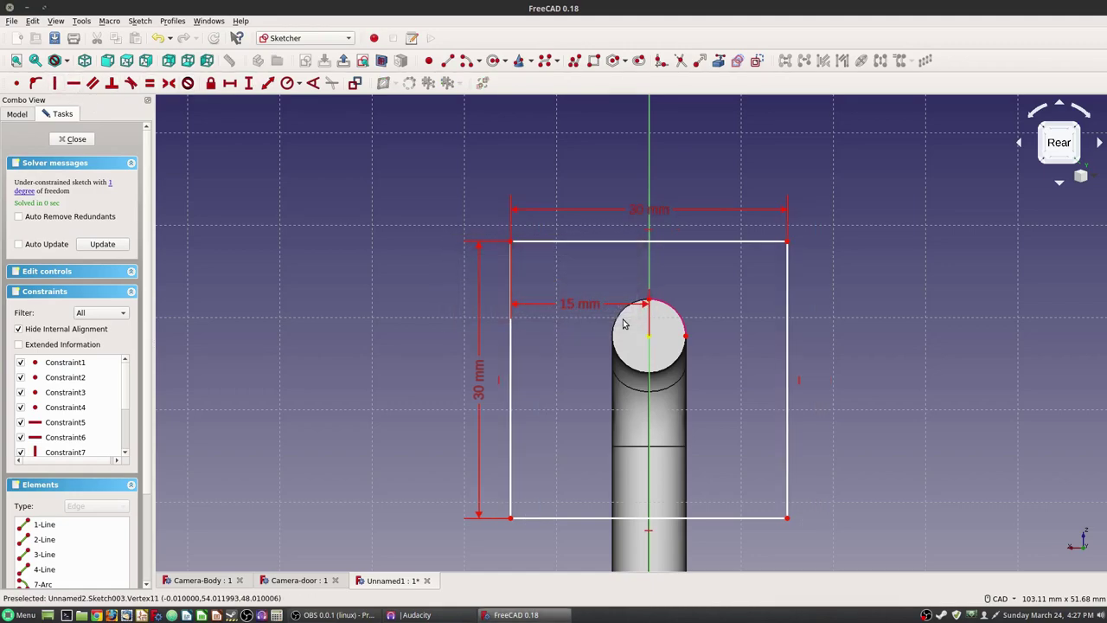
- Set the vertical distance from the square's lower corner to the round arm end's centre to 15 mm
left_click(250, 85)
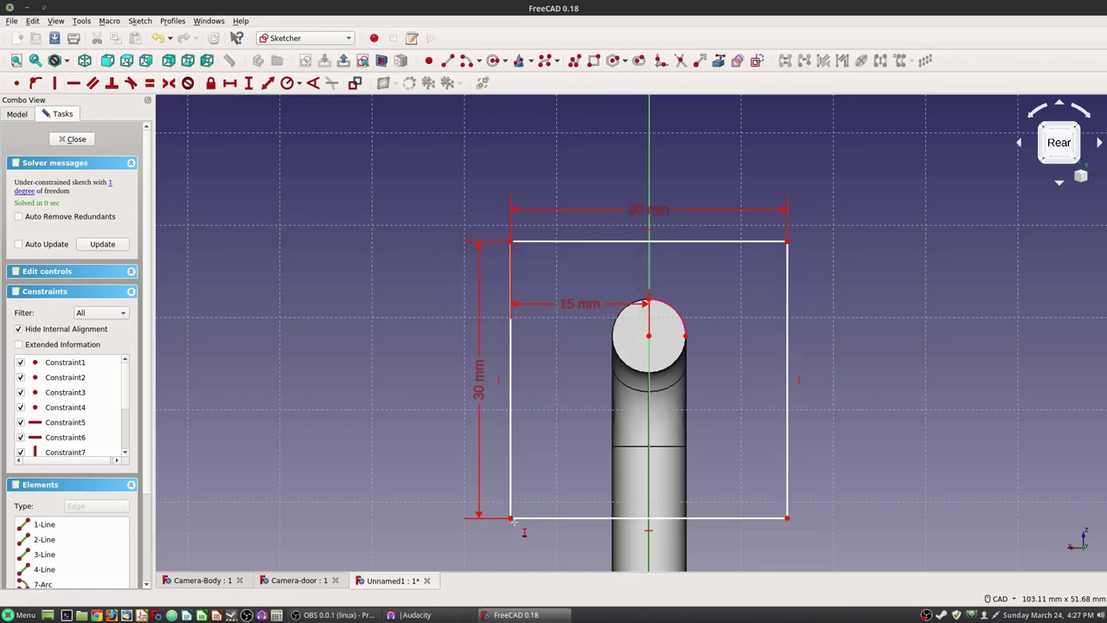
left_click(512, 518)
left_click(660, 346)
type("15")
key("Return")
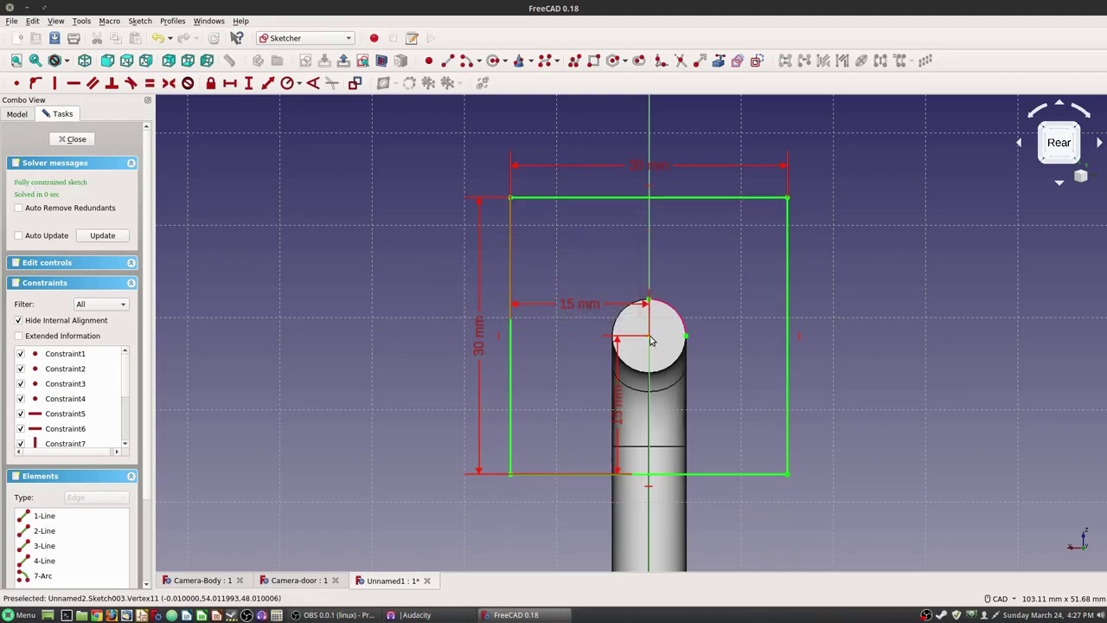
- Finish the square sketch and pad it 2 mm to form the end plate
left_click(76, 139)
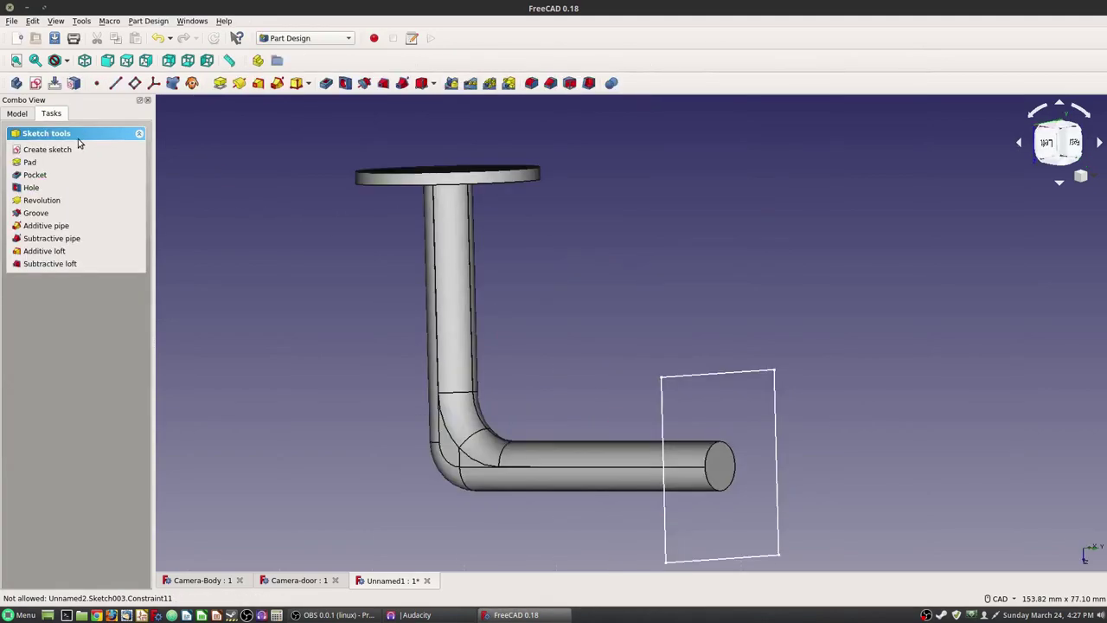
left_click(39, 158)
type("2")
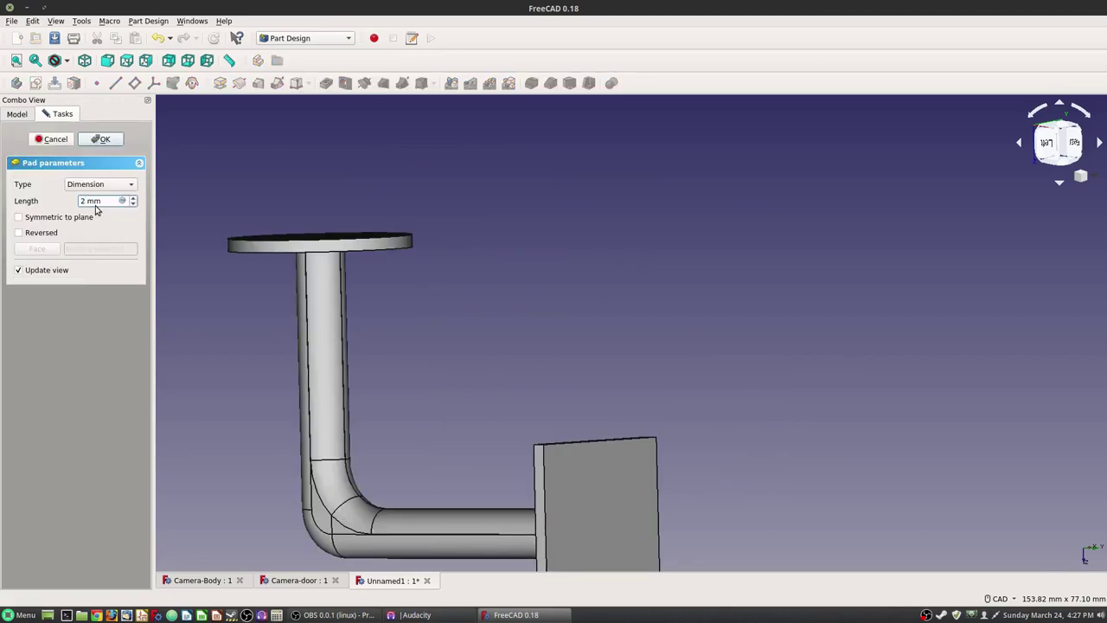
left_click(101, 139)
- Start a sketch on the end plate's arm-side face and draw a circle about 2 mm in radius near each corner
middle_click_drag(504, 343, 762, 308)
middle_click_drag(448, 281, 470, 322)
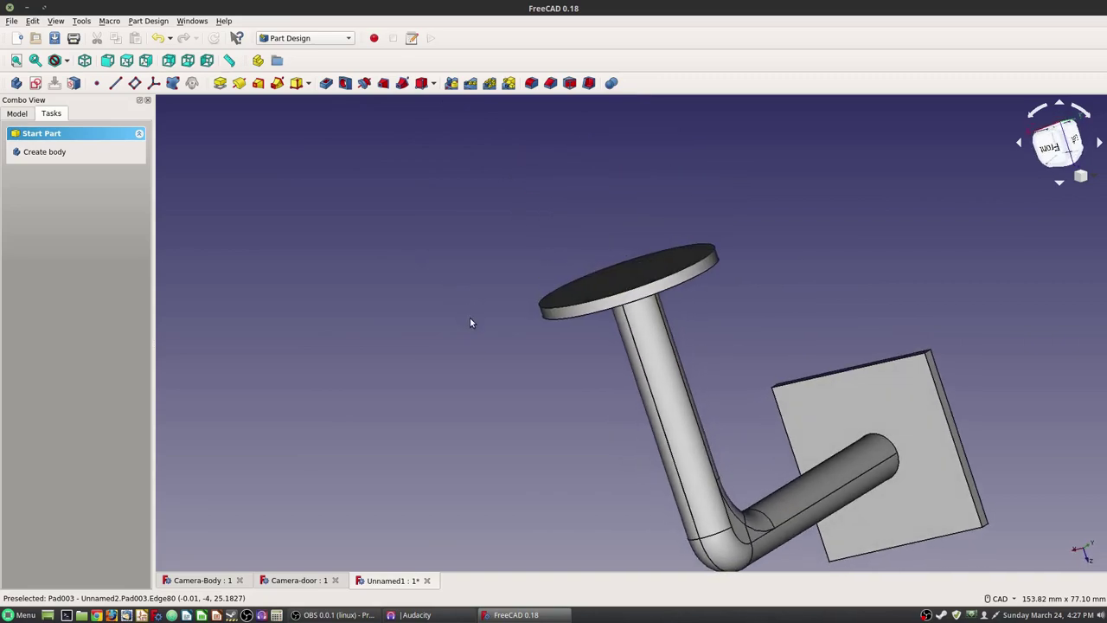
middle_click_drag(539, 353, 410, 265)
mouse_move(627, 251)
middle_mouse_down()
mouse_move(683, 240)
mouse_move(639, 257)
middle_mouse_up()
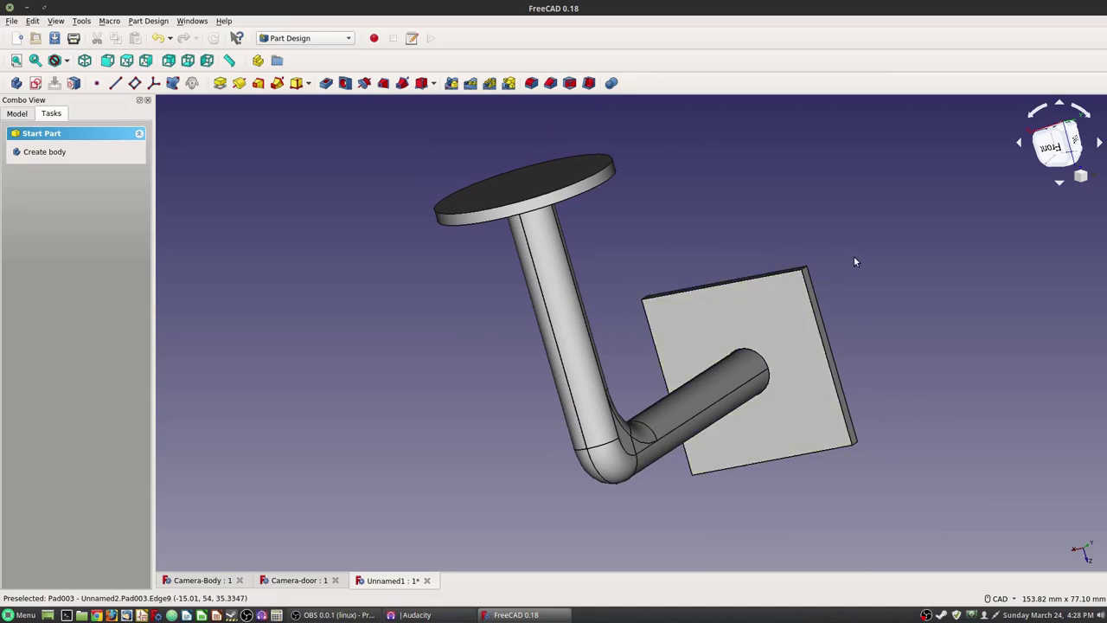
left_click(783, 307)
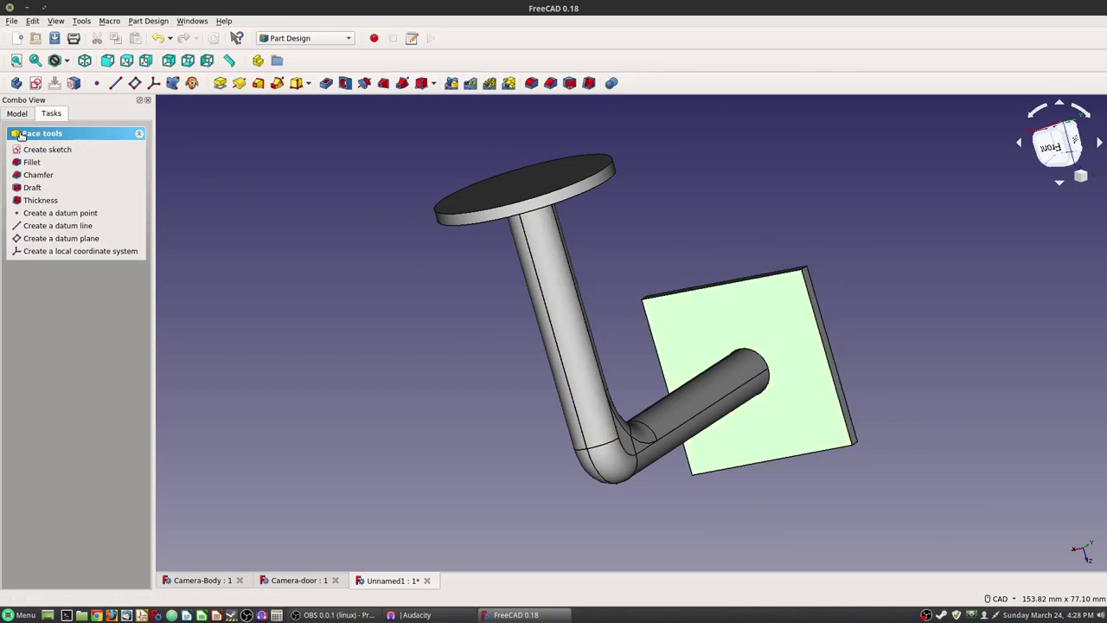
left_click(47, 149)
scroll(539, 213, "up", 3)
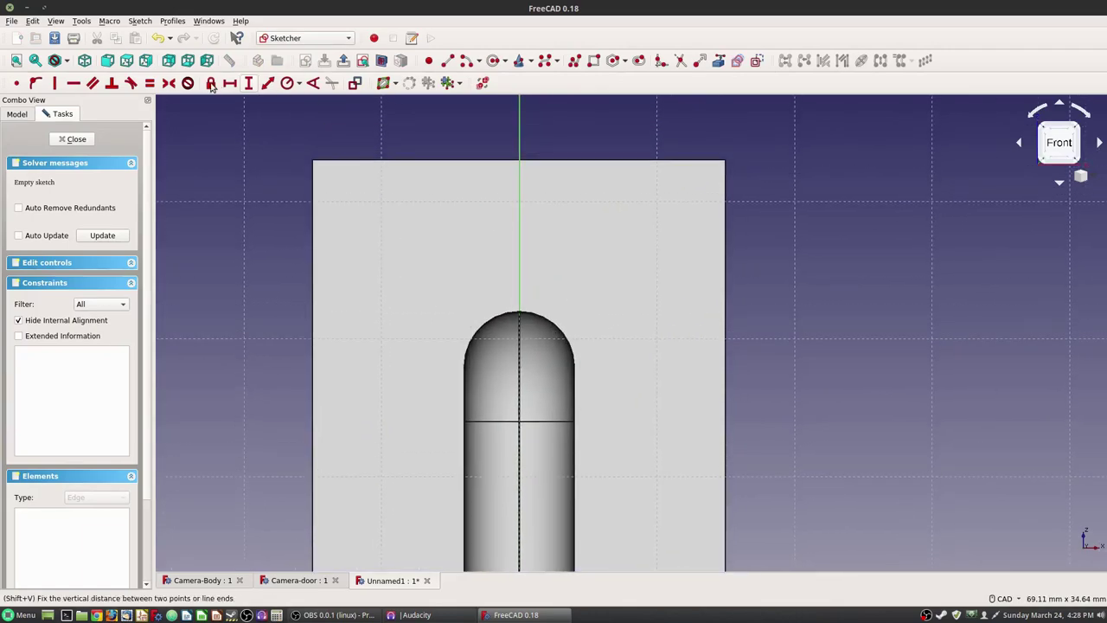
left_click(492, 62)
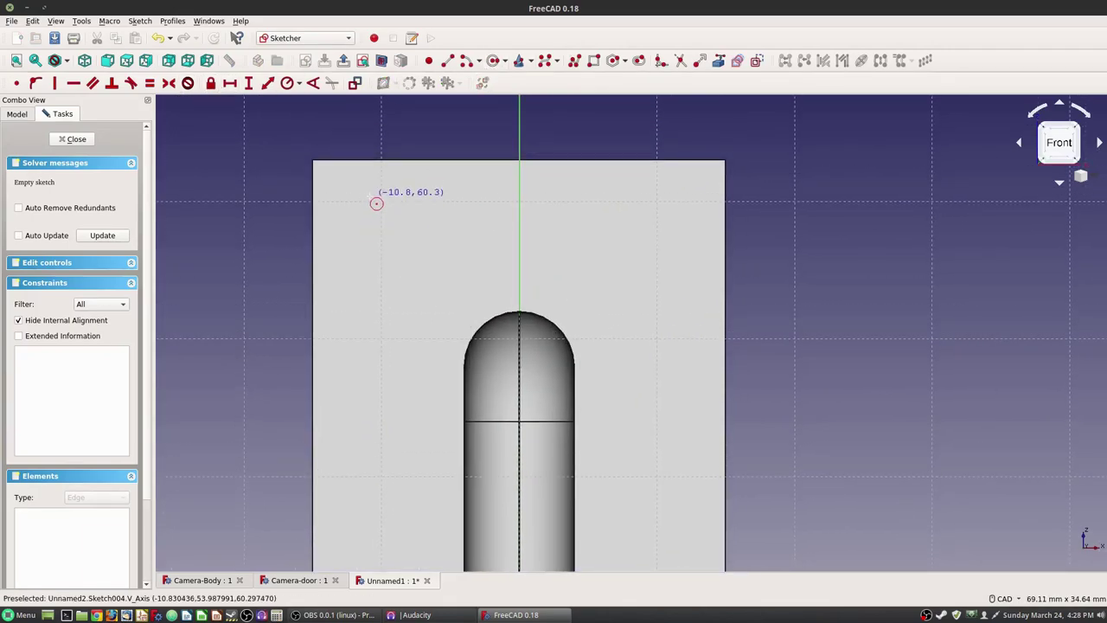
left_click(371, 197)
left_click(393, 220)
left_click(655, 215)
left_click(650, 496)
left_click(670, 514)
left_click(362, 499)
left_click(388, 516)
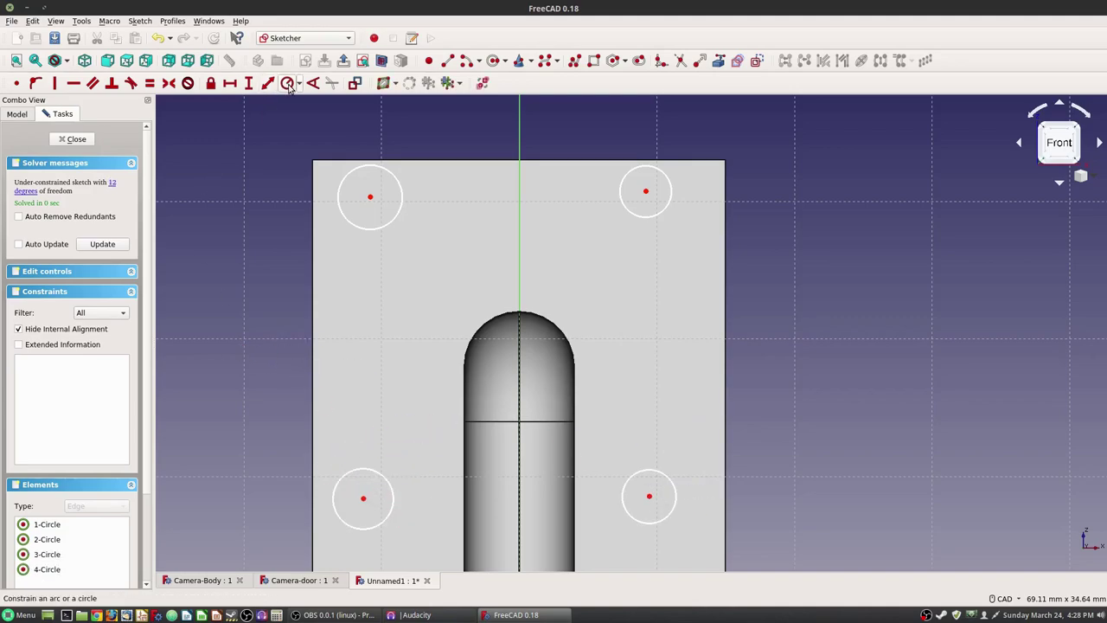
- Set the radius of all four corner circles to 1.75 mm
left_click(399, 184)
type("1.75")
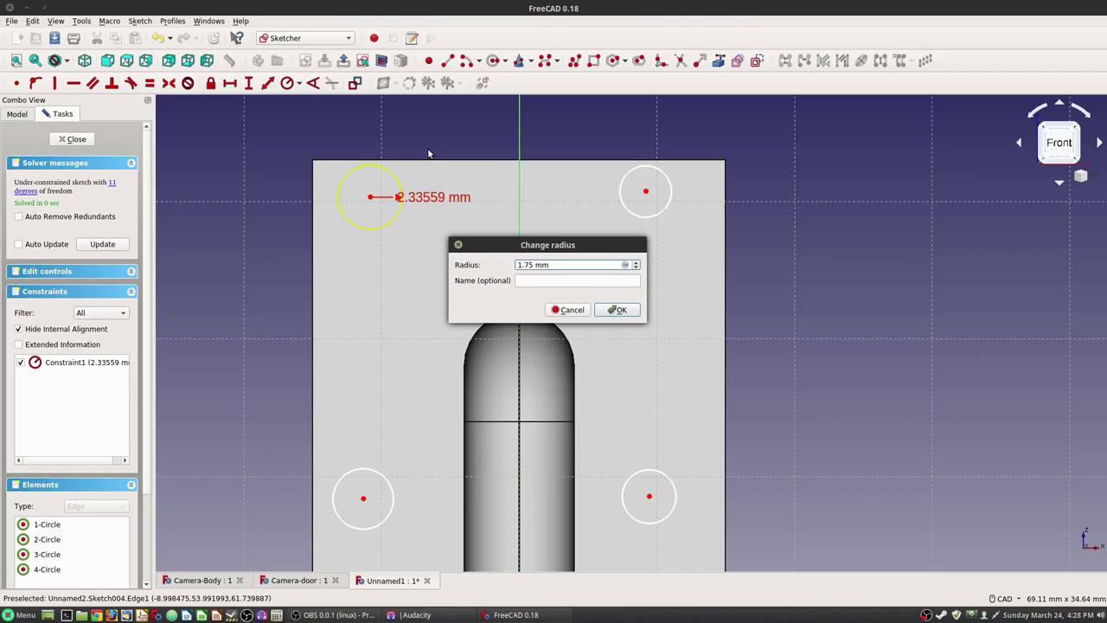
key("Return")
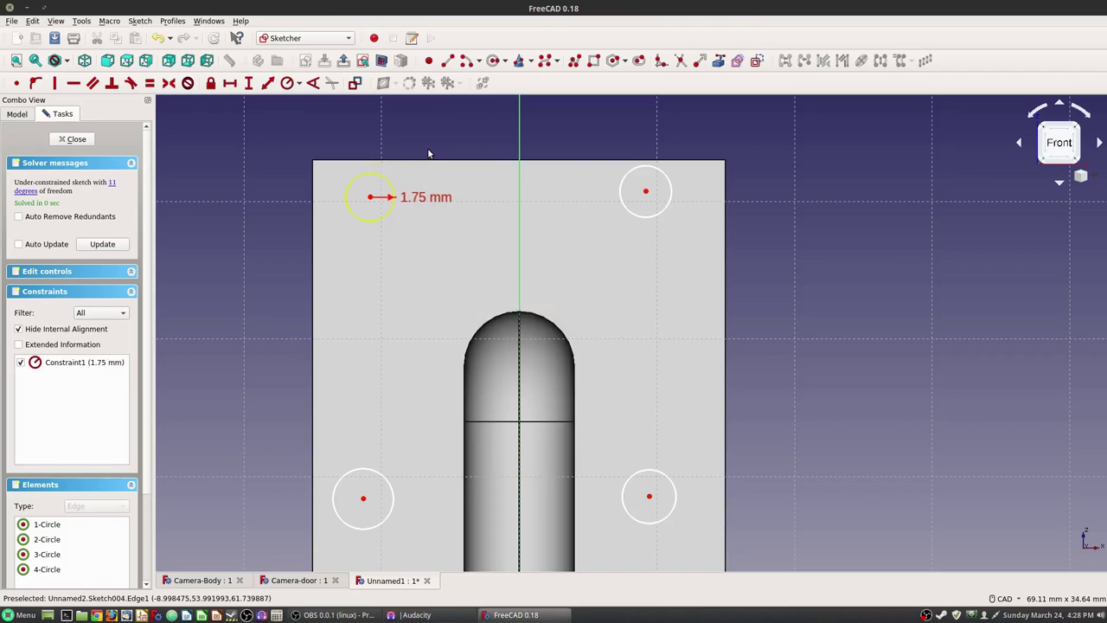
left_click(668, 174)
type("1.75")
key("Return")
left_click(660, 473)
type("1.75")
key("Return")
left_click(385, 484)
type("1.42")
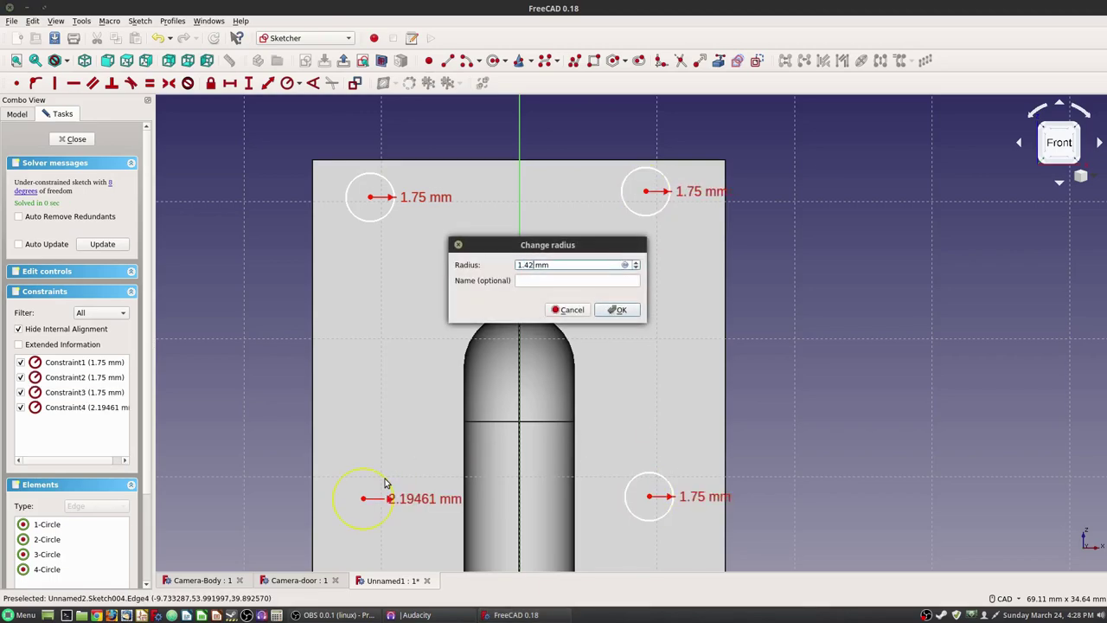
key("Return")
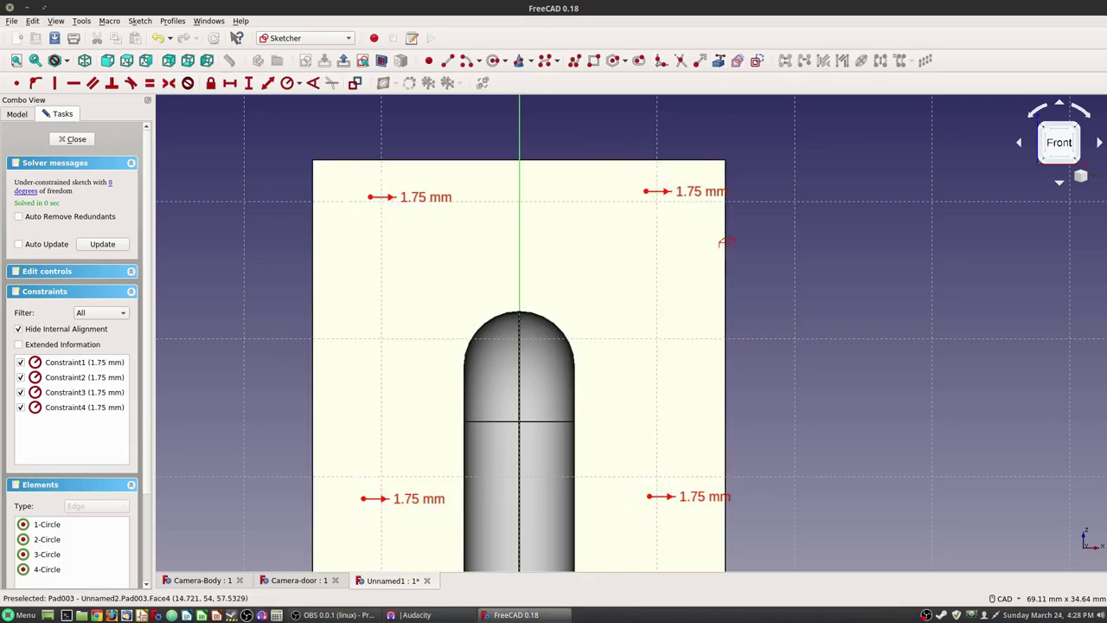
- Link the plate's two side edges as external geometry and set both upper circle centres 5 mm vertically from their nearest corners
left_click(726, 239)
left_click(314, 272)
left_click(248, 83)
left_click(370, 197)
left_click(314, 161)
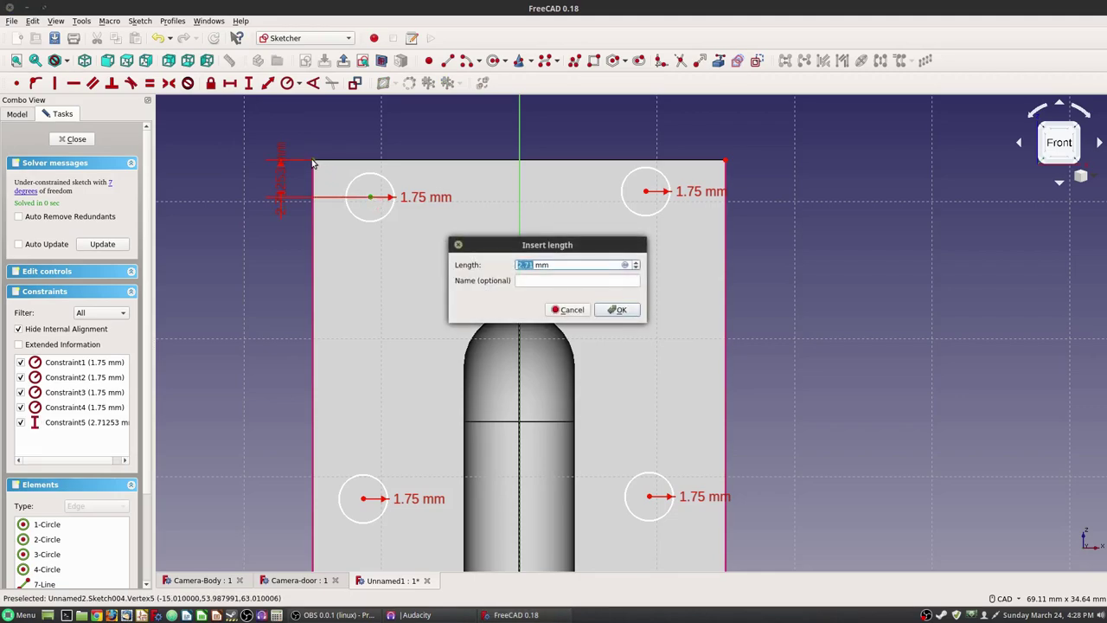
type("5")
key("Return")
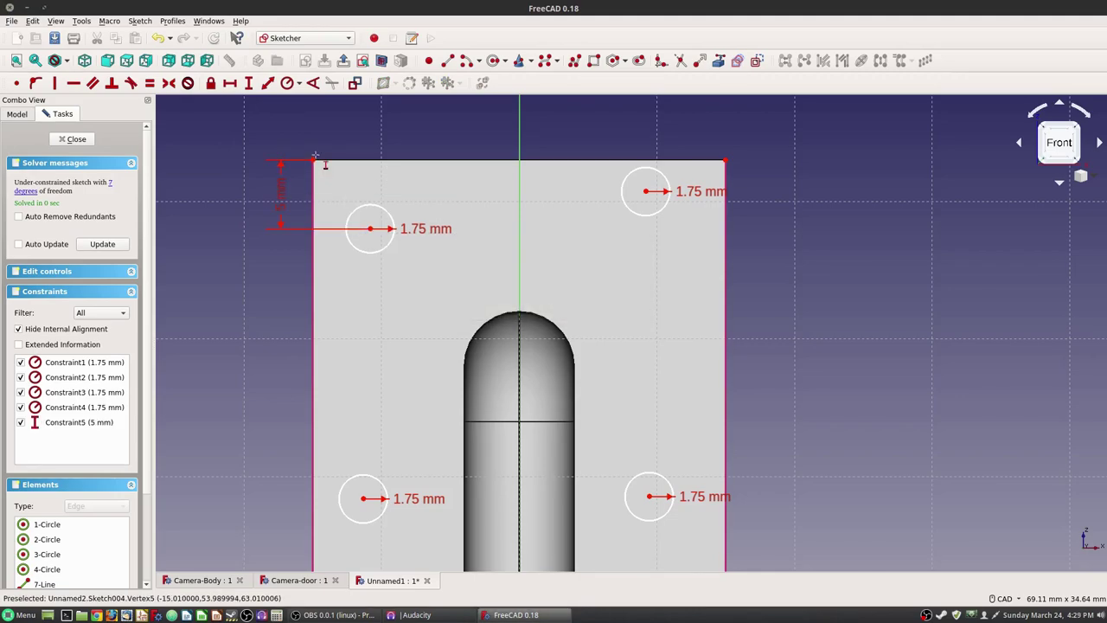
left_click(647, 191)
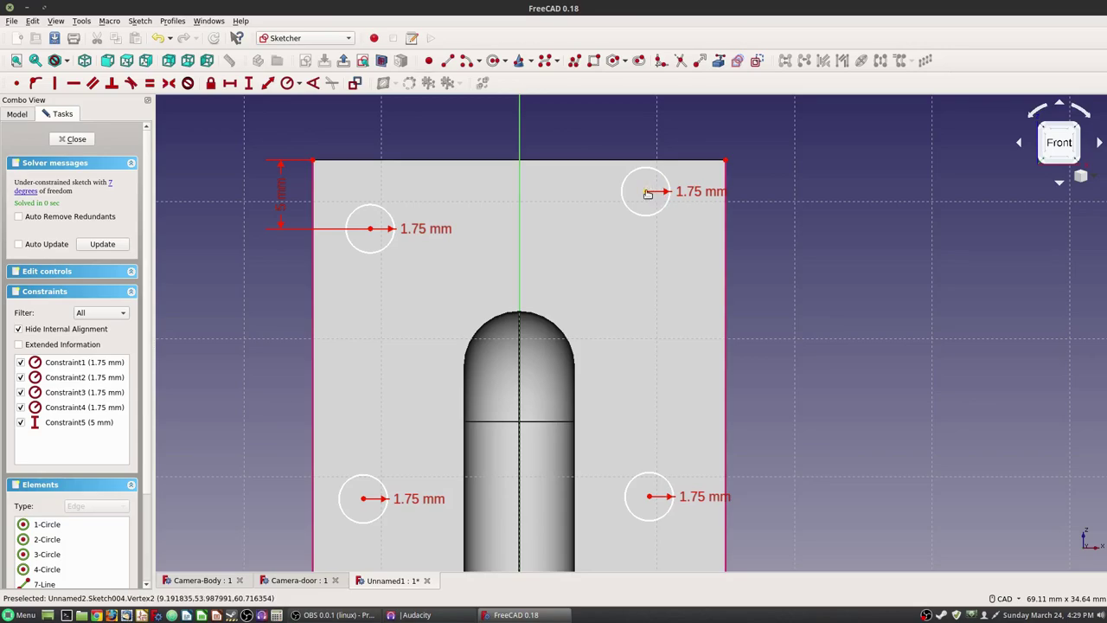
left_click(727, 161)
type("5")
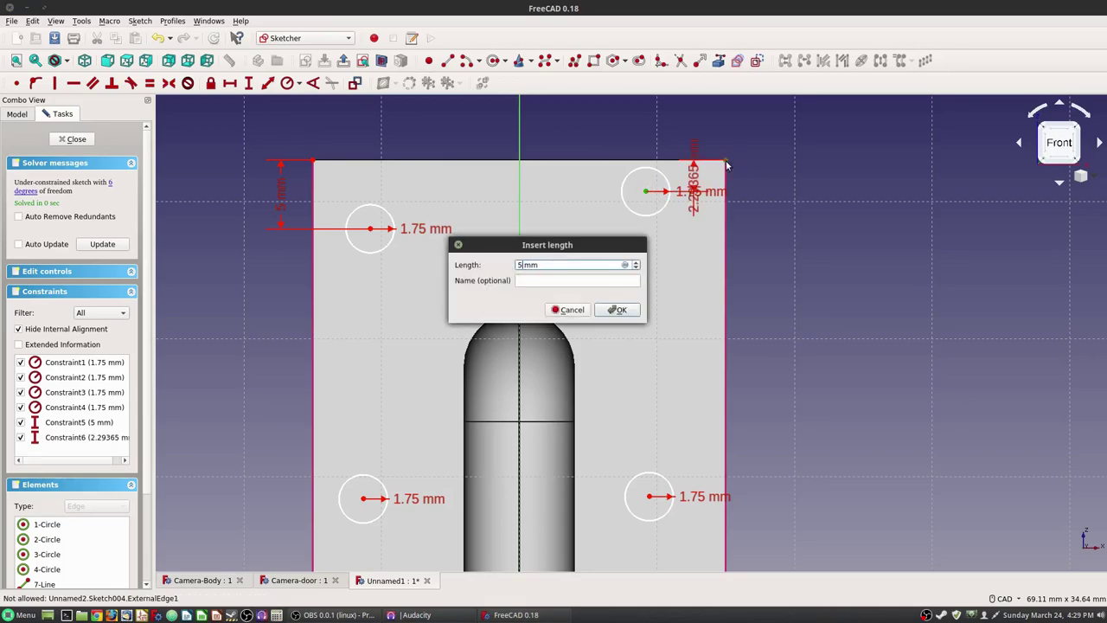
key("Return")
- Set the vertical distance from each lower circle's centre to its nearest plate corner to 5 mm
scroll(891, 433, "up", 2)
mouse_move(731, 323)
middle_mouse_down()
mouse_move(758, 230)
mouse_move(848, 48)
middle_mouse_up()
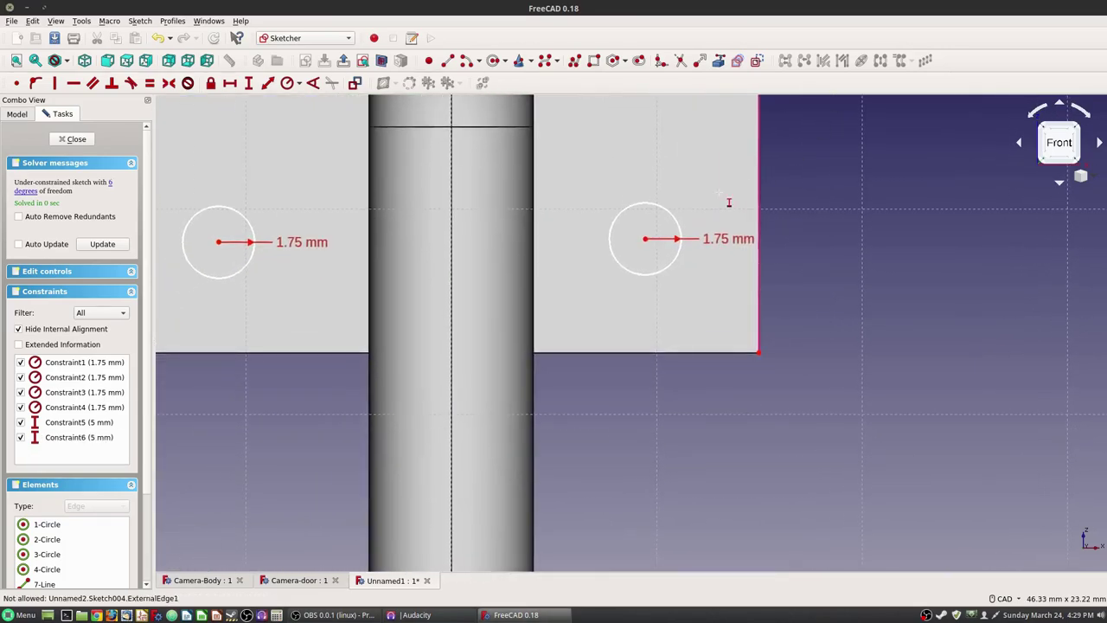
left_click(646, 240)
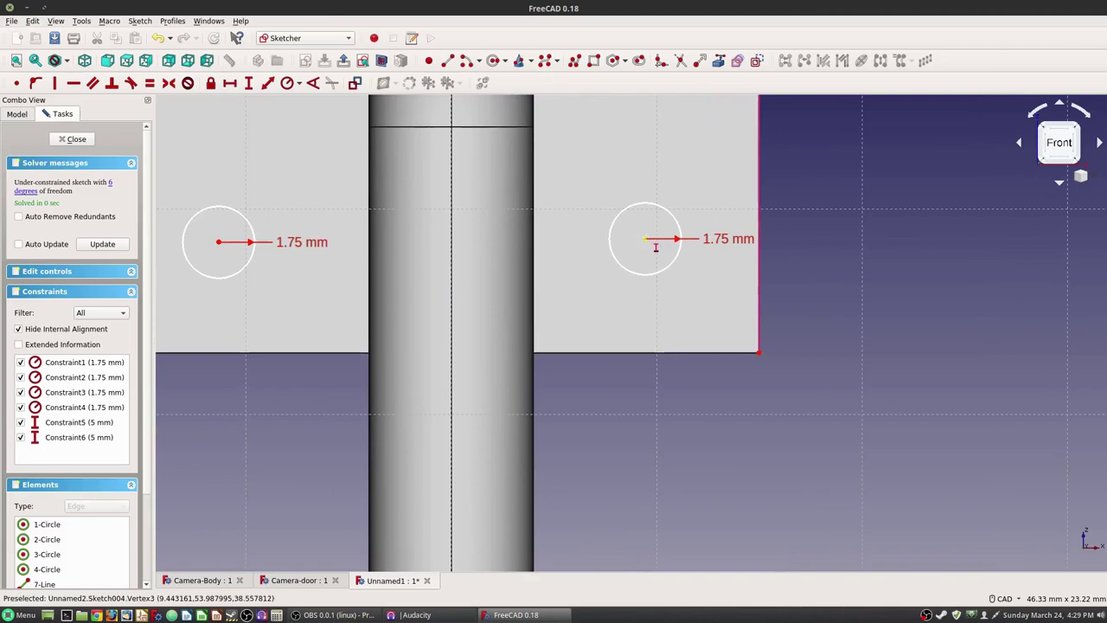
left_click(759, 352)
type("5")
key("Return")
middle_click_drag(258, 270, 544, 289)
left_click(505, 250)
left_click(432, 359)
type("5")
key("Return")
- Set the horizontal distance from each lower circle's centre to its nearest plate corner to 5 mm
left_click(229, 83)
middle_click_drag(524, 247, 415, 354)
left_click(405, 347)
left_click(331, 450)
type("5")
key("Return")
key("shift+h")
left_click(832, 347)
left_click(947, 449)
type("5")
key("Return")
- Set the horizontal distance from each upper circle's centre to its nearest plate corner to 5 mm
middle_click_drag(829, 164, 712, 481)
key("shift+h")
left_click(712, 255)
left_click(830, 152)
type("5")
key("Return")
middle_click_drag(312, 260, 514, 297)
left_click(502, 292)
left_click(412, 187)
type("5")
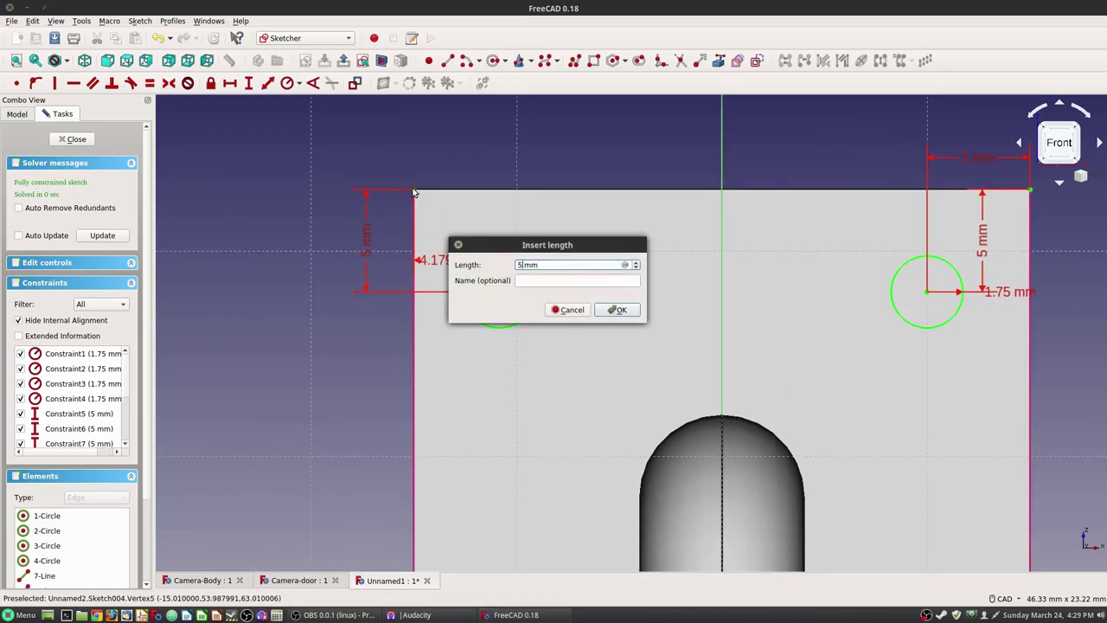
key("Return")
- Finish the circle sketch and pocket it 2 mm deep to cut four screw holes in the end plate
scroll(435, 367, "down", 2)
scroll(365, 176, "down", 2)
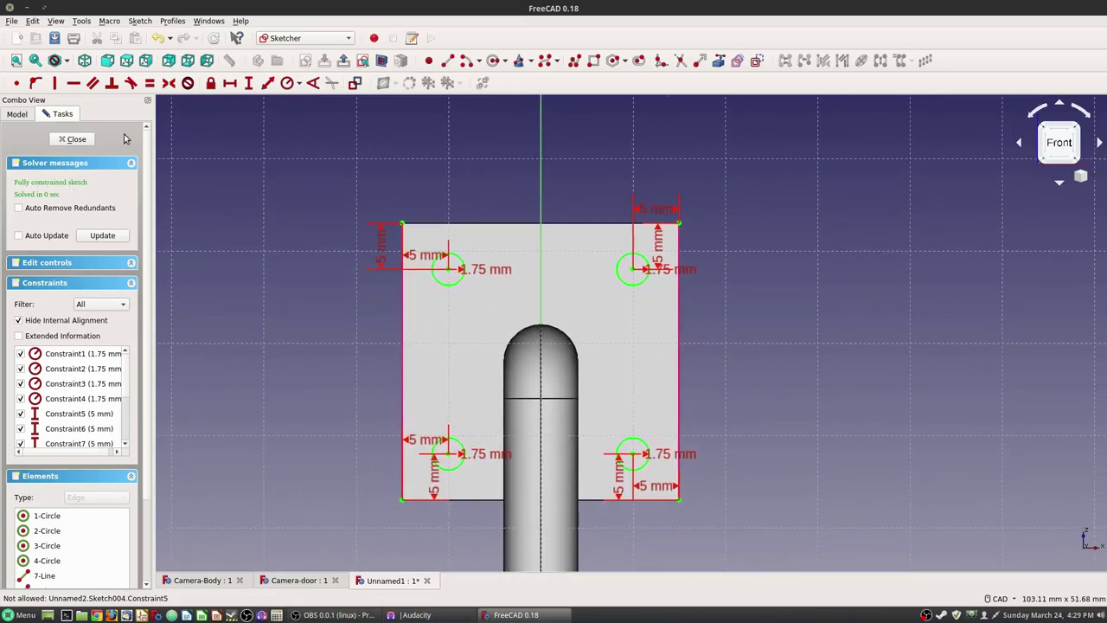
left_click(76, 140)
left_click(39, 175)
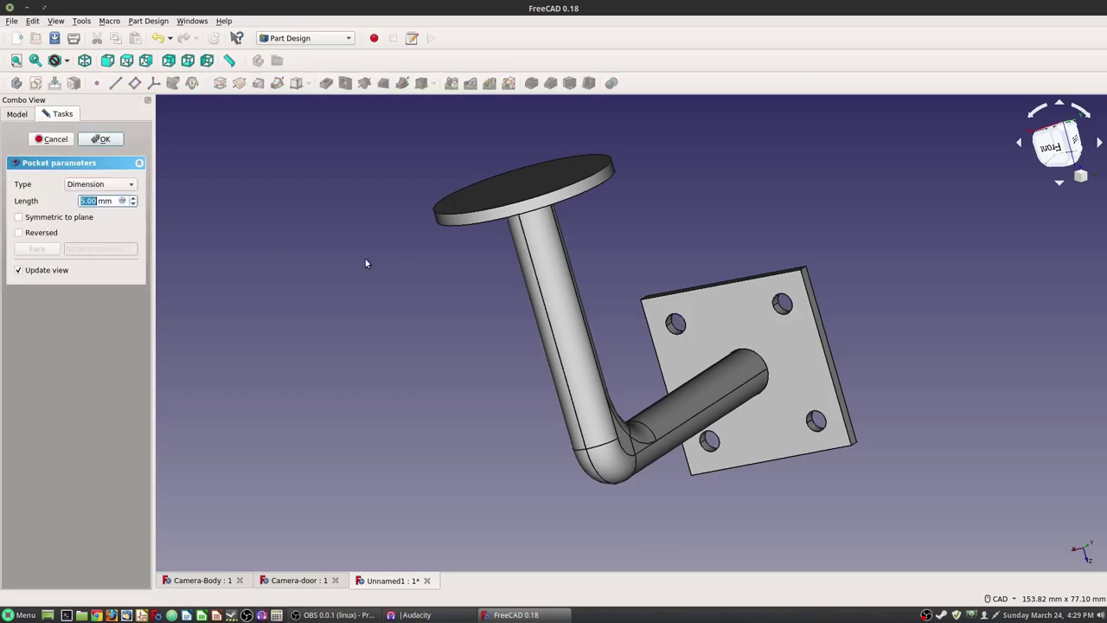
type("2")
key("Return")
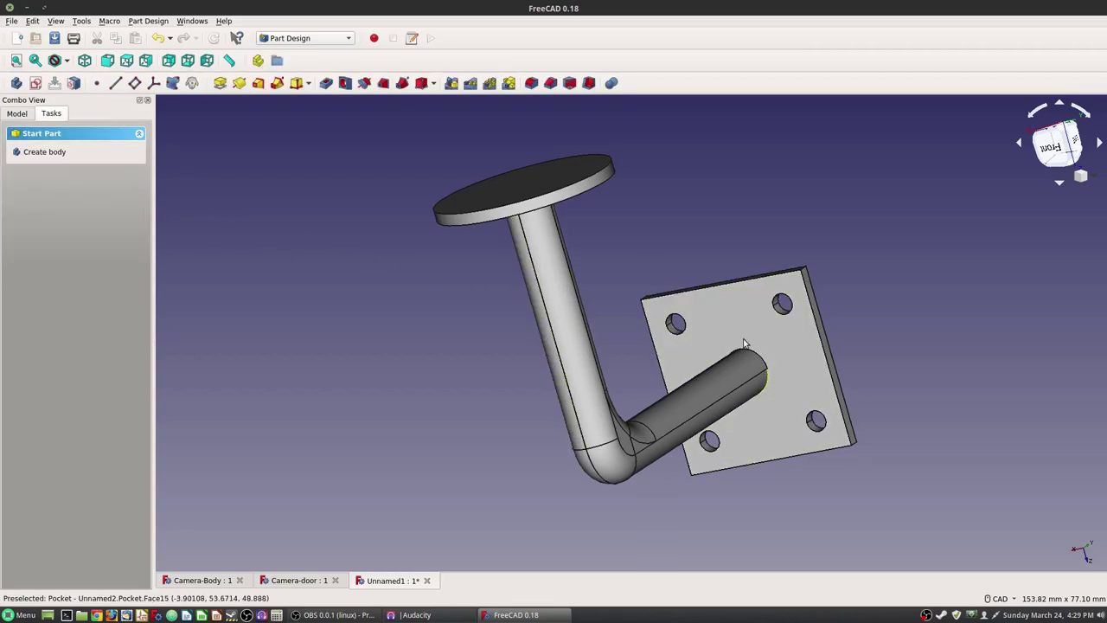
- Chamfer the arm-side edges of the four screw holes by 1 mm
scroll(629, 269, "up", 3)
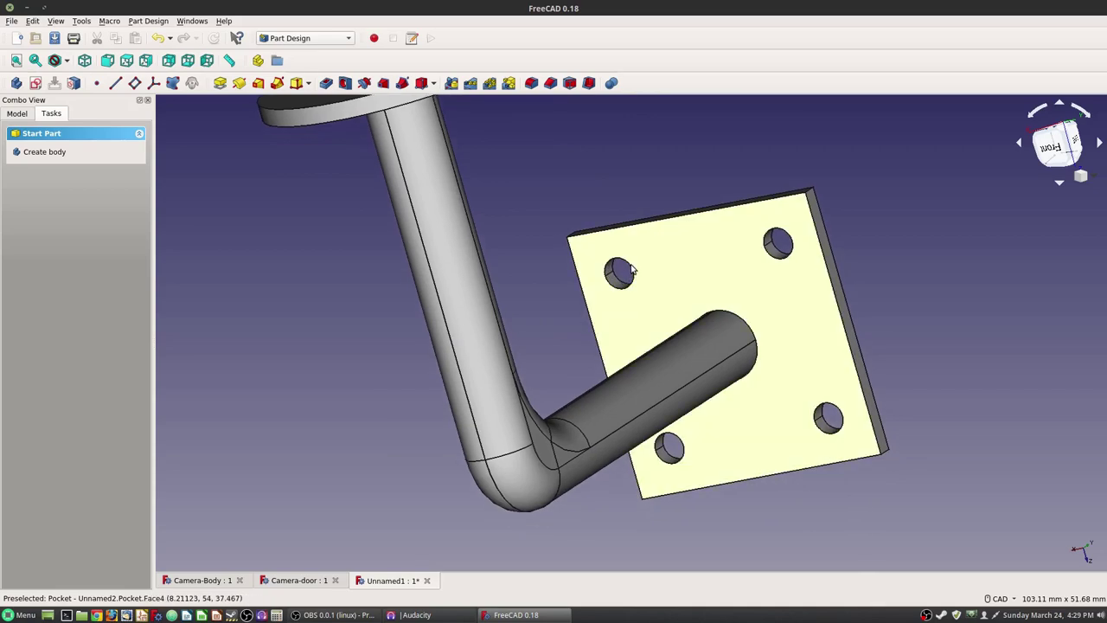
left_click(629, 269)
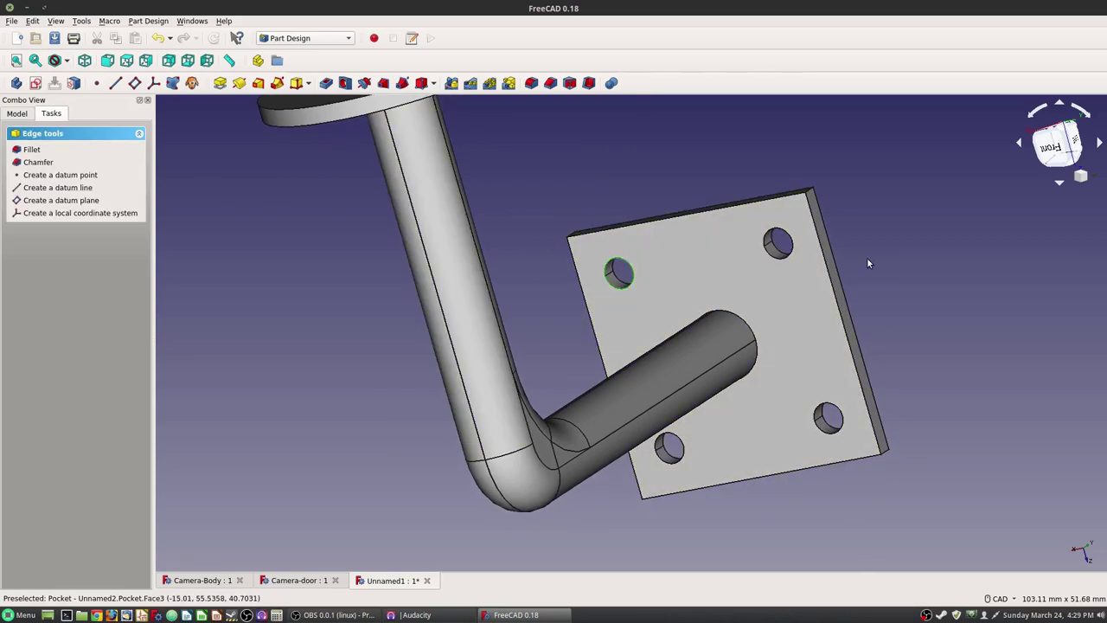
left_click(776, 260)
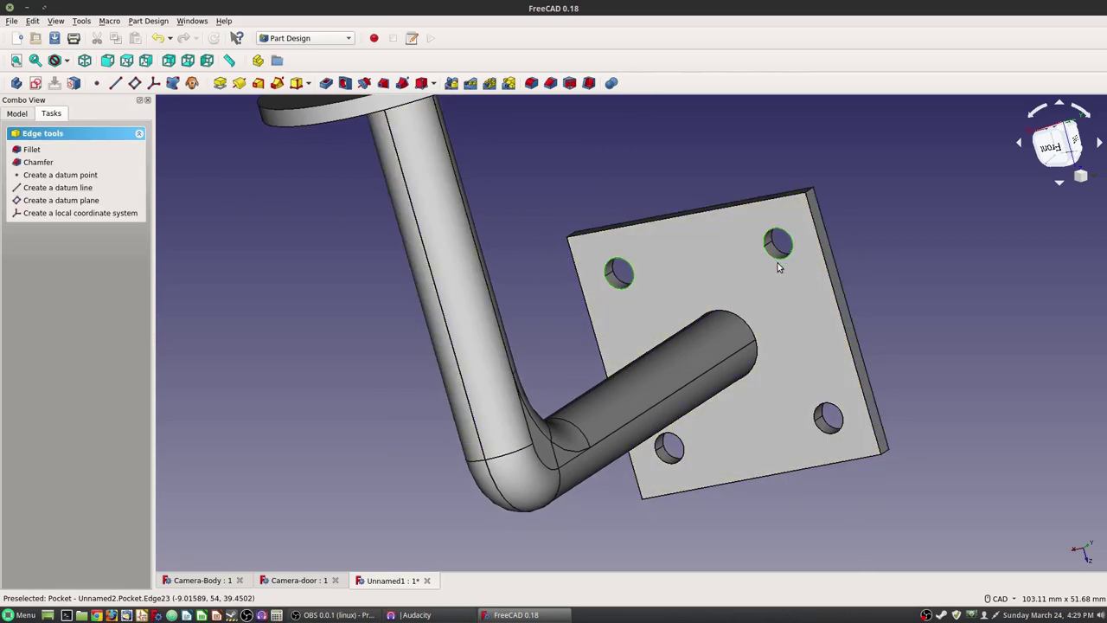
left_click(834, 414)
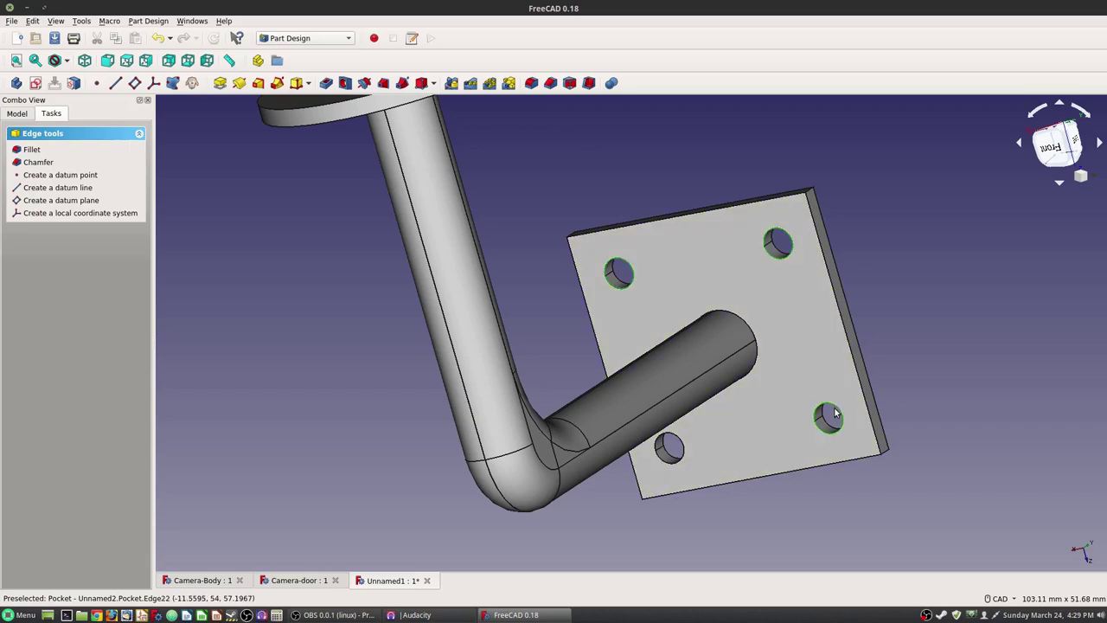
left_click(679, 456)
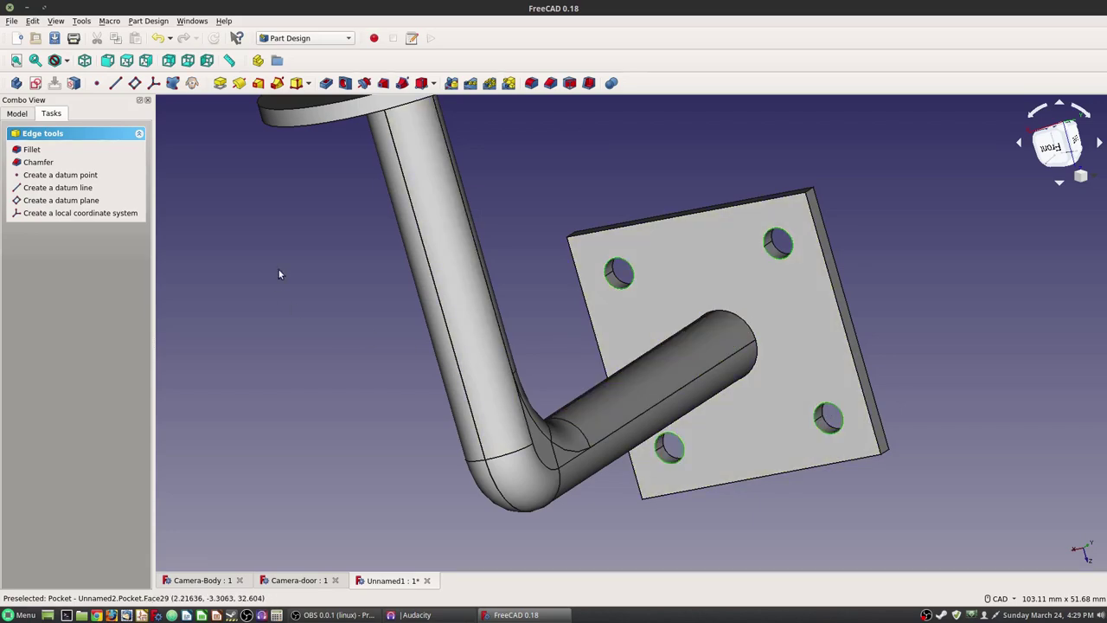
left_click(29, 163)
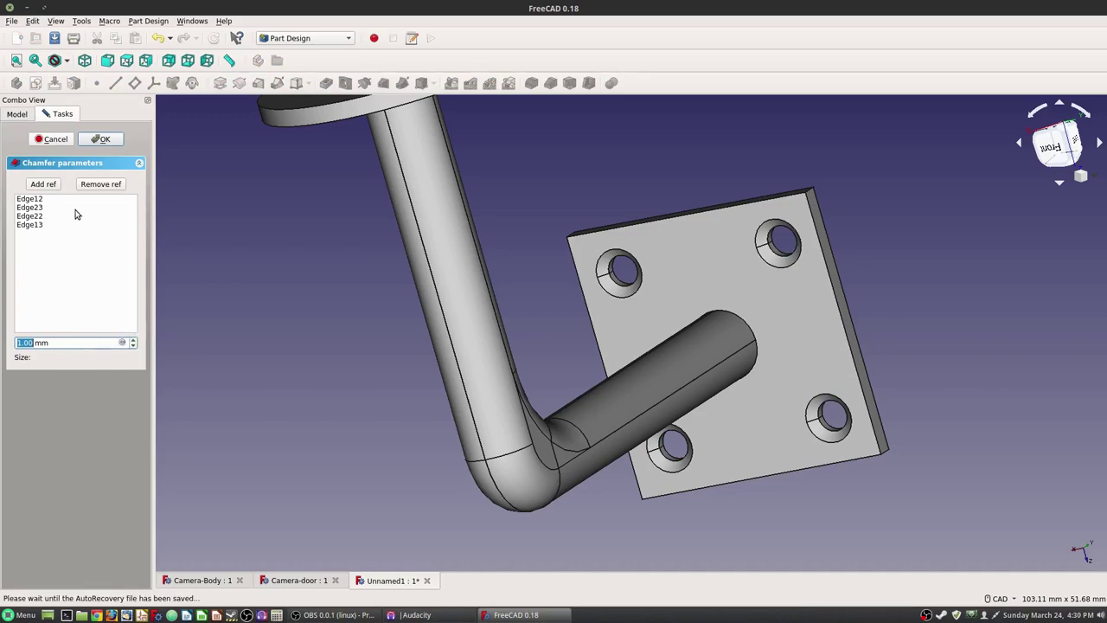
left_click(101, 140)
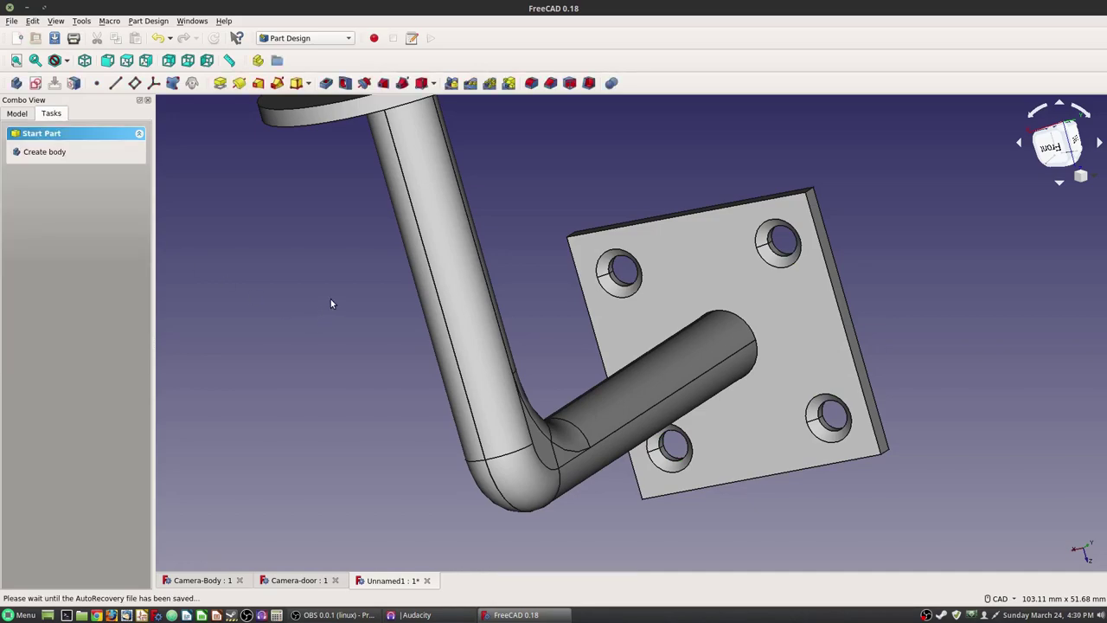
- Save the mount document as Camera-Mount in the Mech folder
scroll(330, 299, "down", 2)
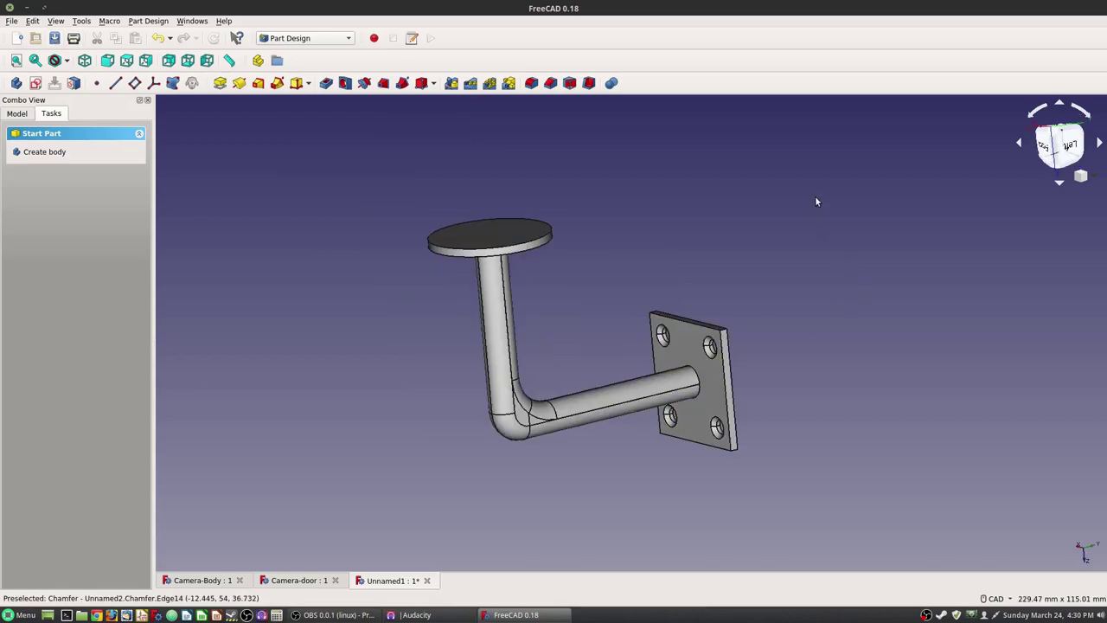
left_click(54, 38)
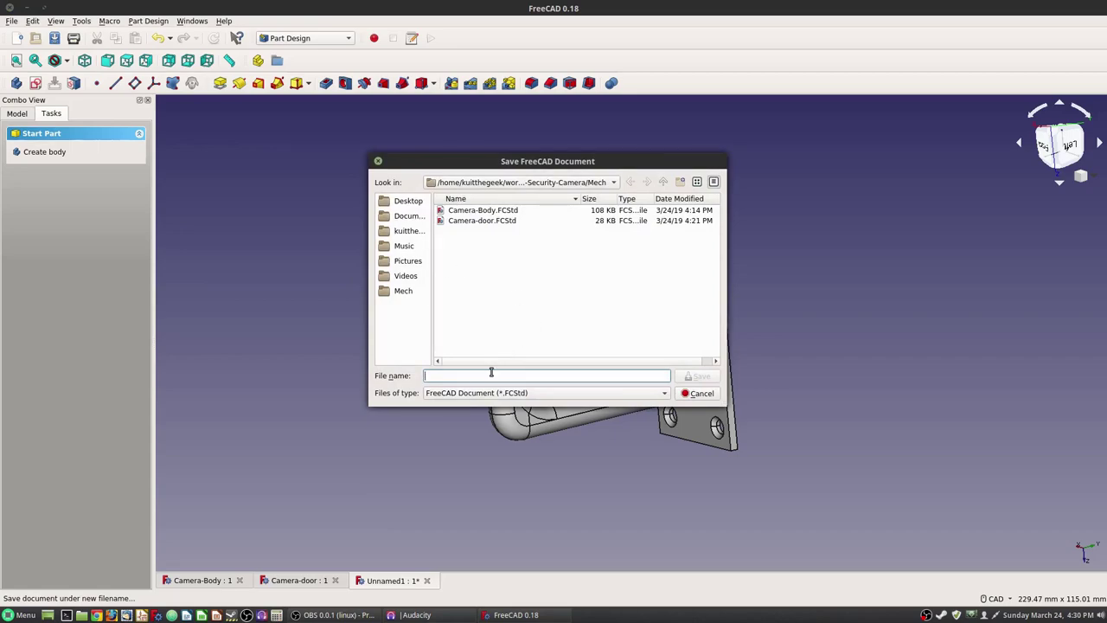
type("Camer")
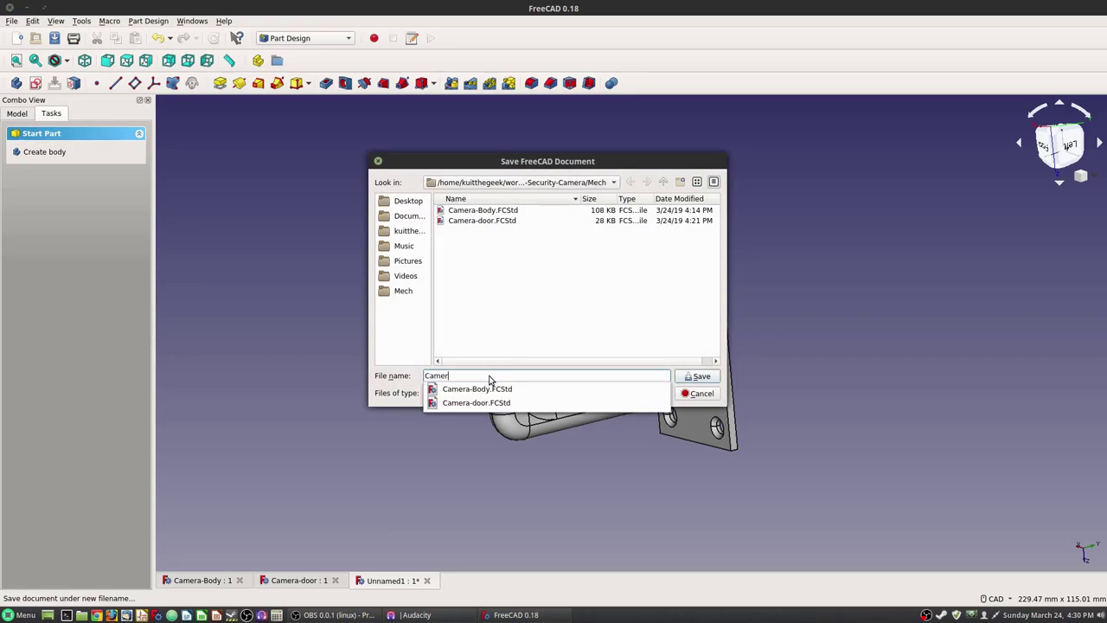
type("a-Mount")
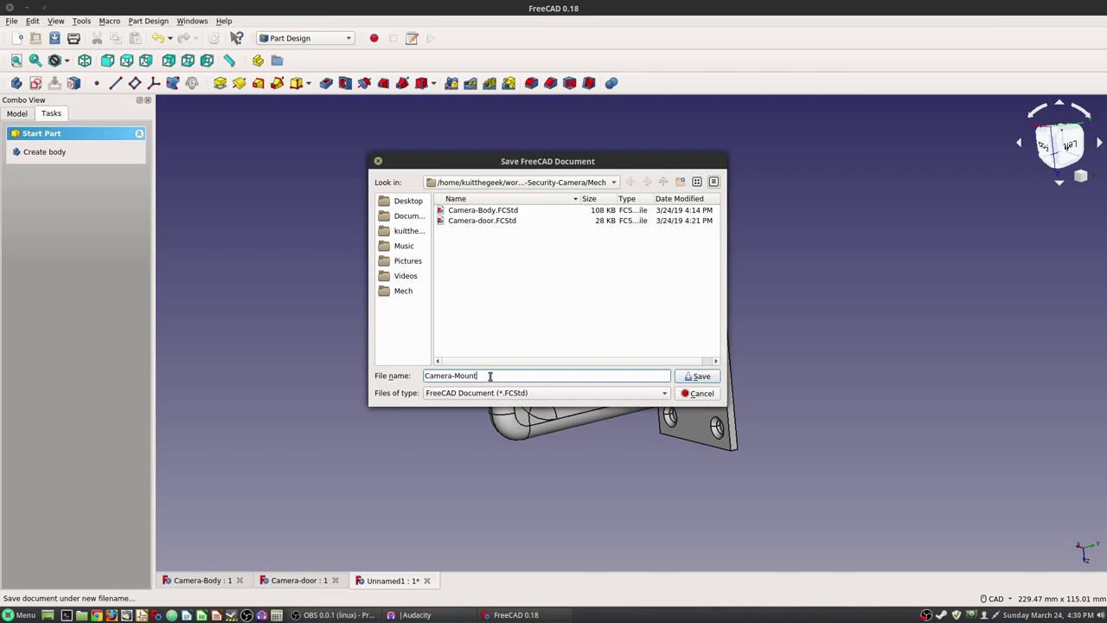
key("Return")
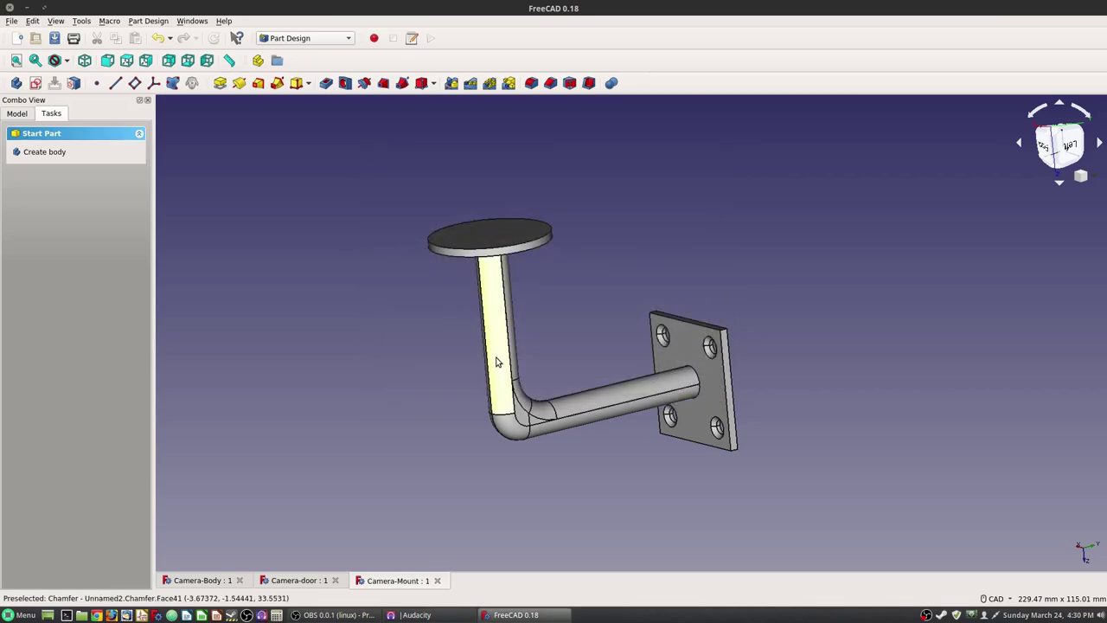
- Export the whole mount solid in STEP with colors format as Camera-Mount.step
left_click(505, 355)
left_click(506, 355)
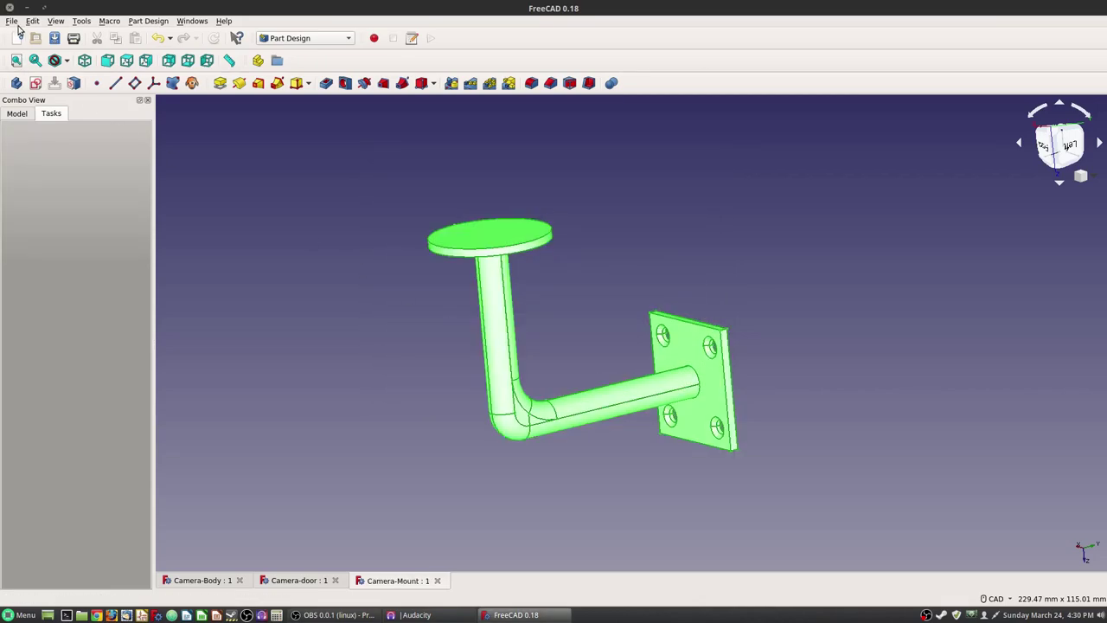
left_click(12, 21)
left_click(39, 157)
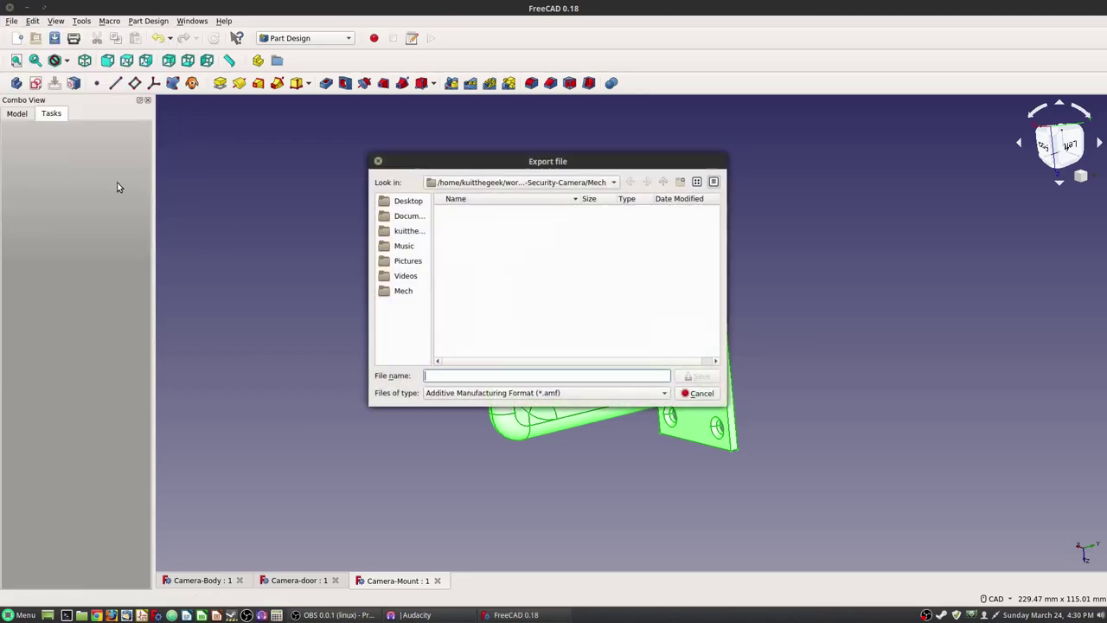
left_click(526, 393)
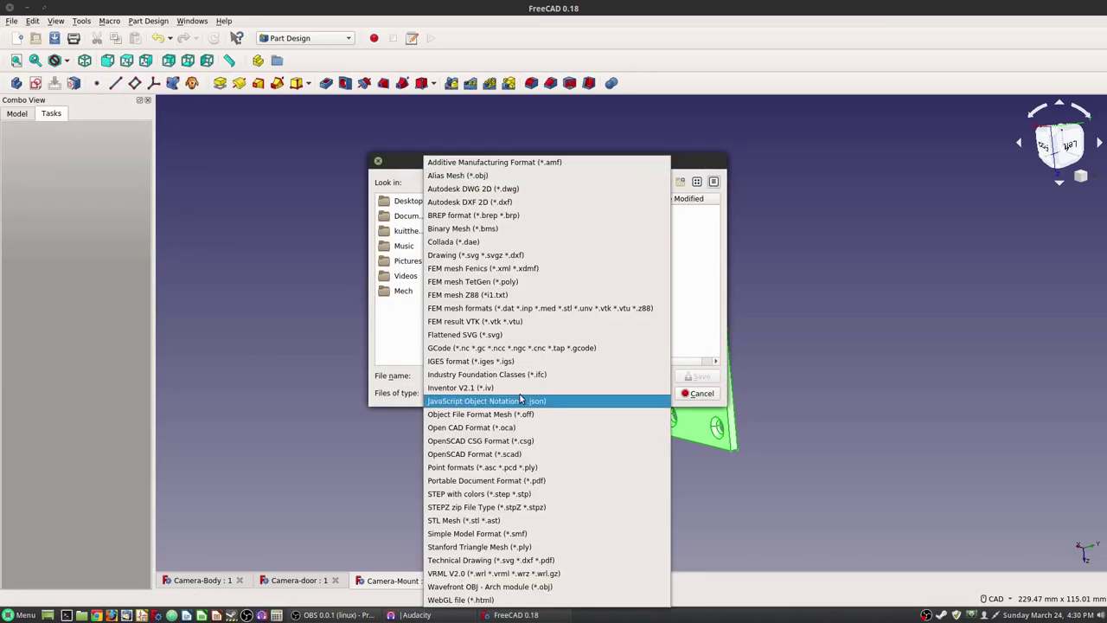
left_click(485, 494)
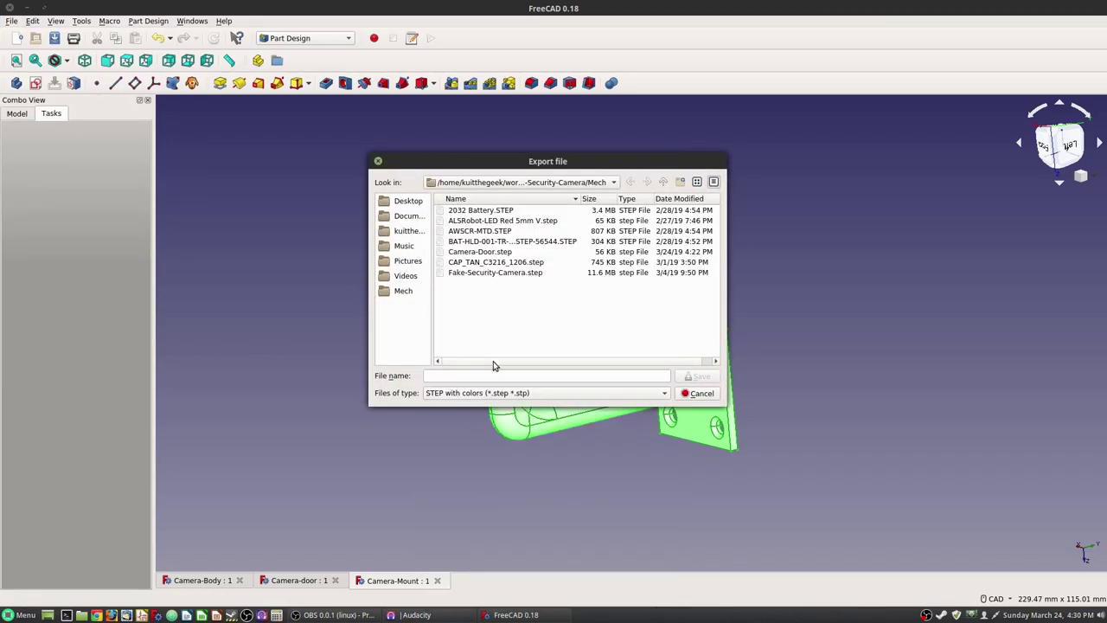
left_click(497, 374)
type("Ca")
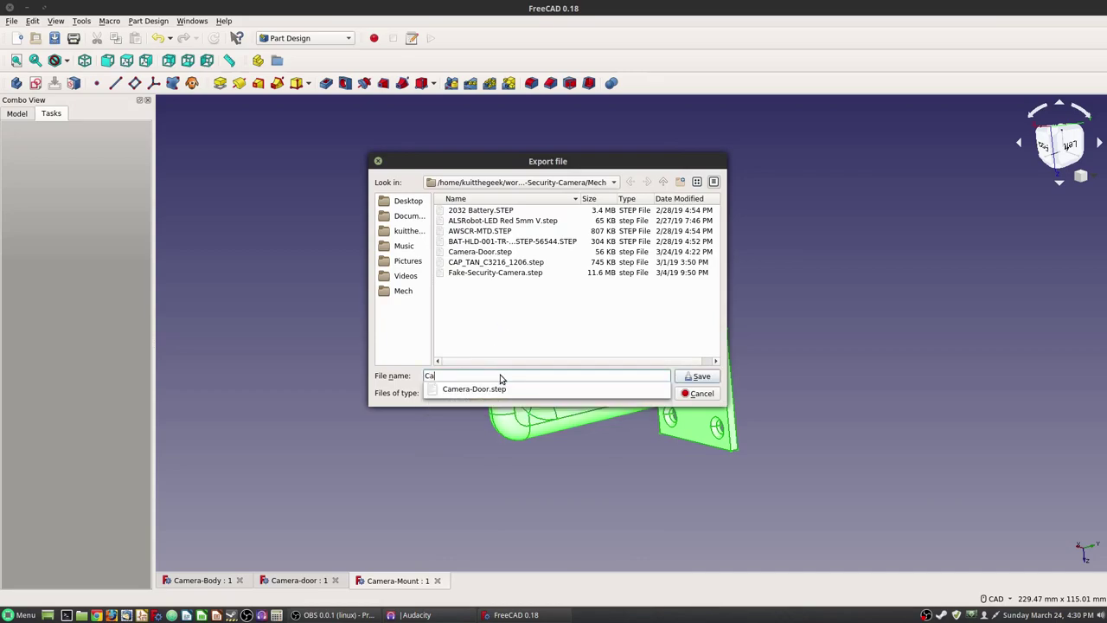
type("mera-Mount.step")
key("Return")
left_click(333, 311)
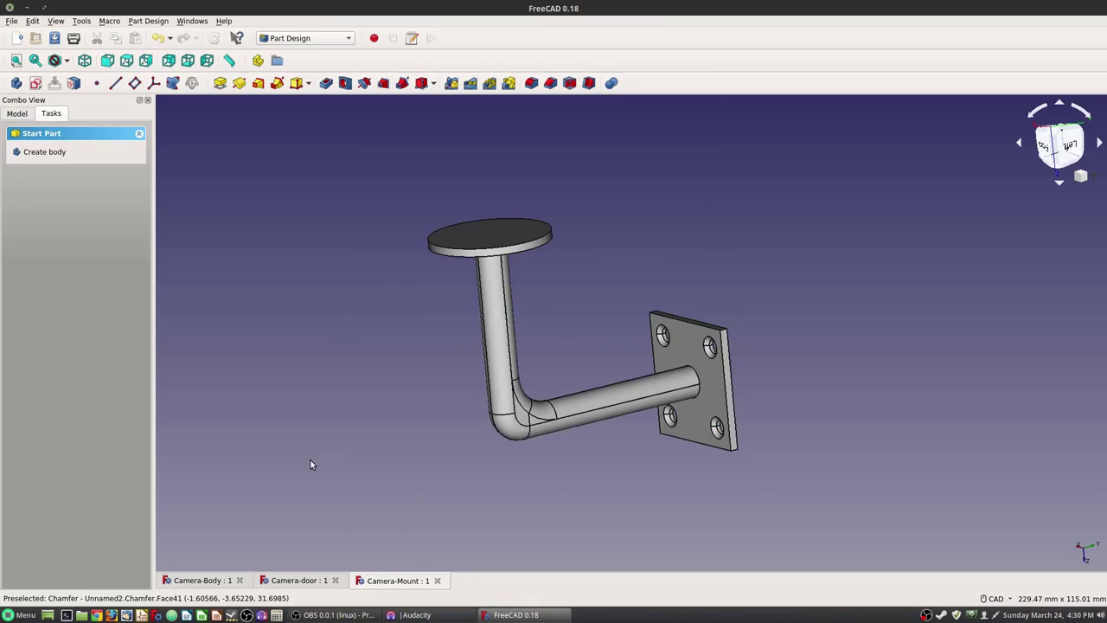
- Switch to the Camera-Body document and import Fake-Security-Camera.step, the circuit board assembly, into it
left_click(212, 581)
middle_click_drag(657, 451, 699, 424)
middle_click_drag(715, 475, 506, 419)
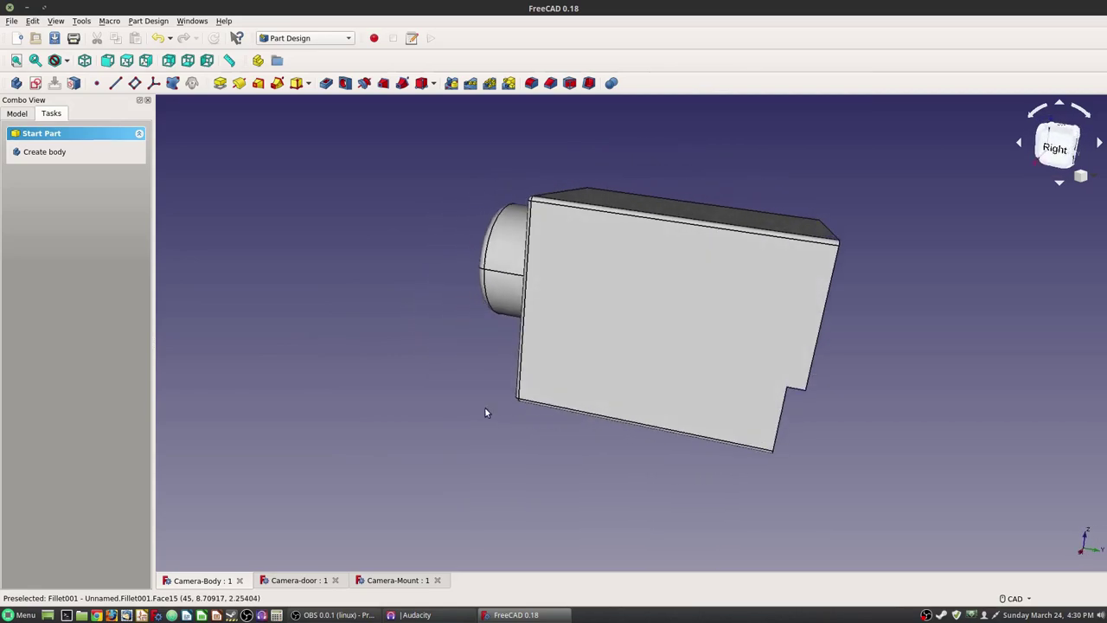
left_click(16, 113)
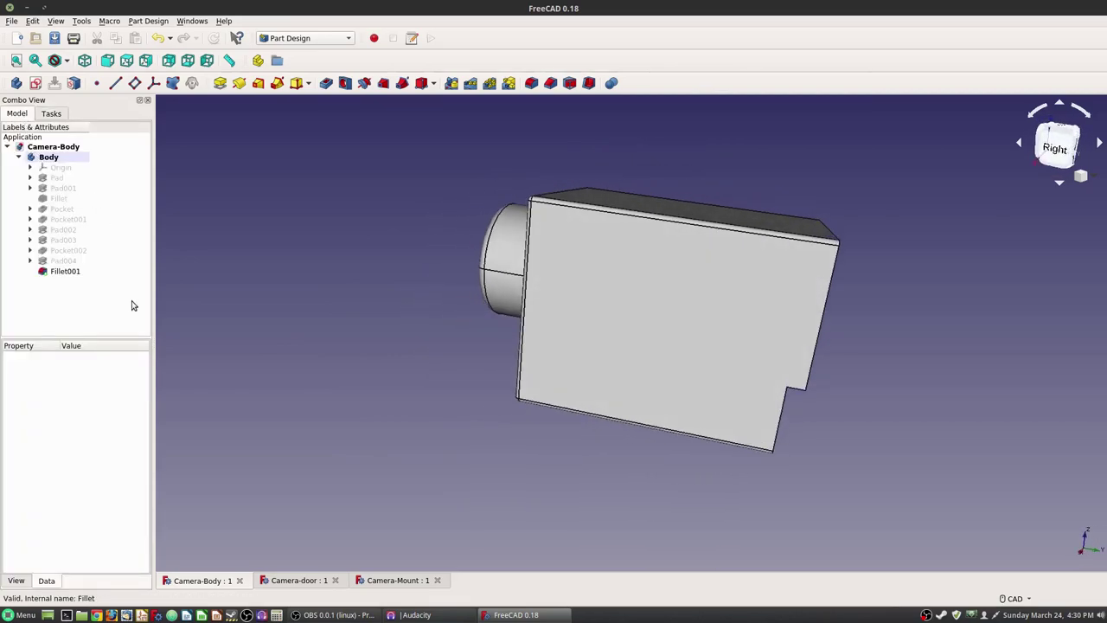
left_click(11, 21)
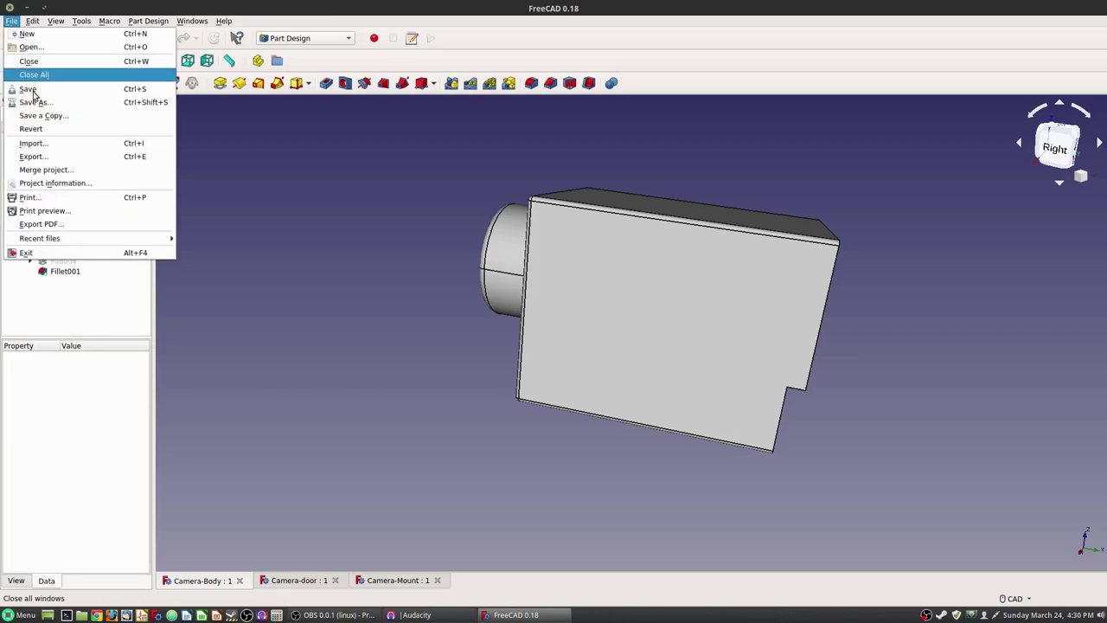
left_click(41, 146)
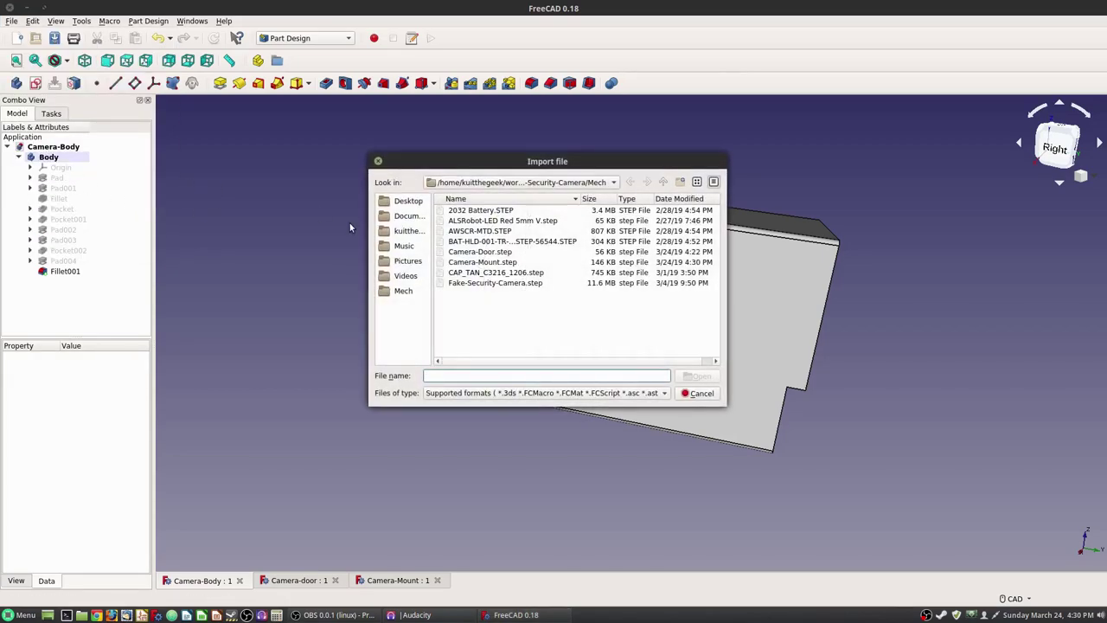
left_click(518, 286)
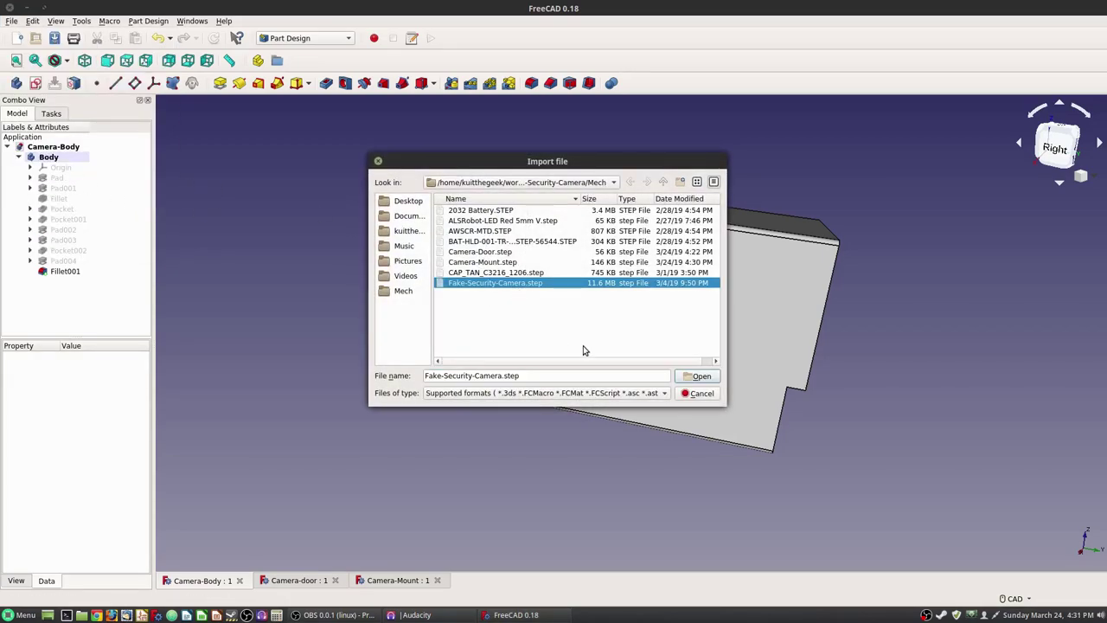
left_click(701, 376)
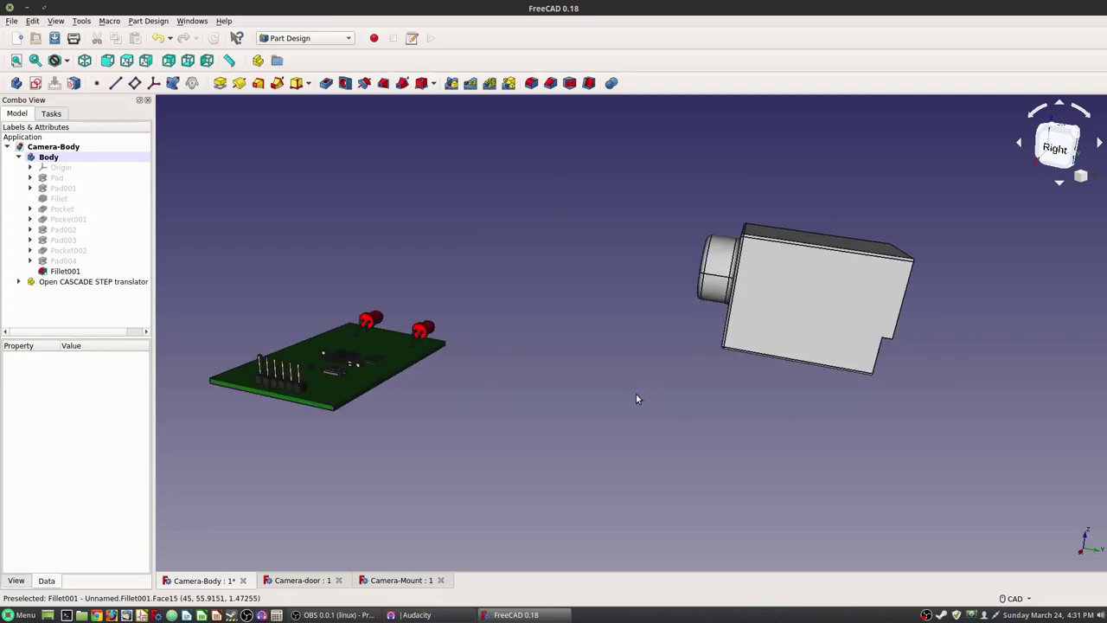
- Start transforming the imported circuit board assembly and rotate it 90° about the vertical axis so its LEDs point toward the body
left_click(61, 283)
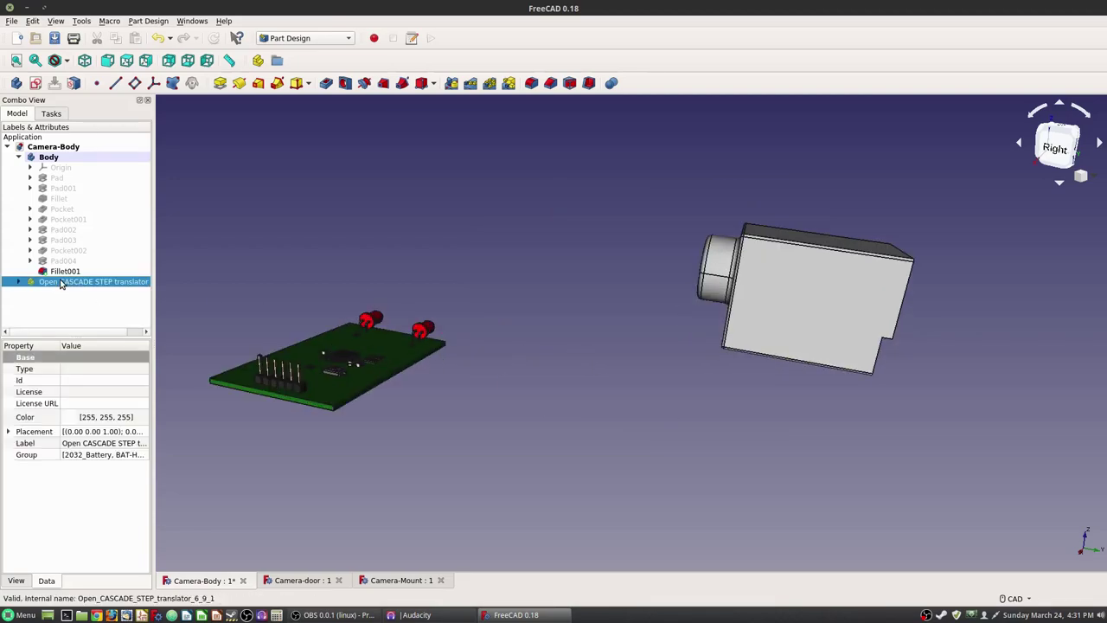
right_click(61, 284)
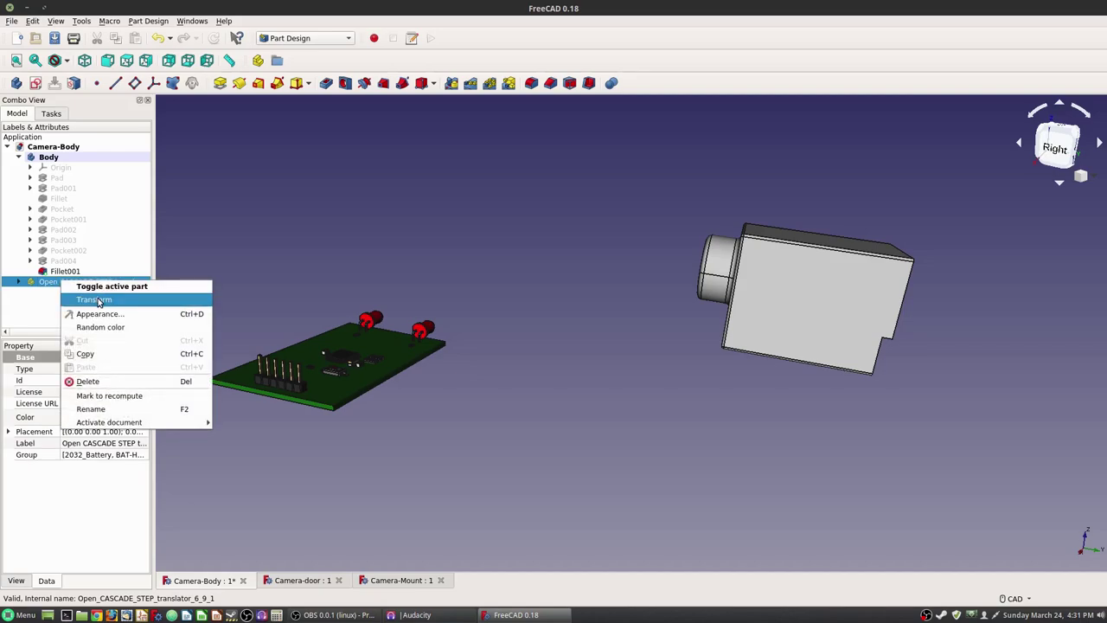
left_click(97, 299)
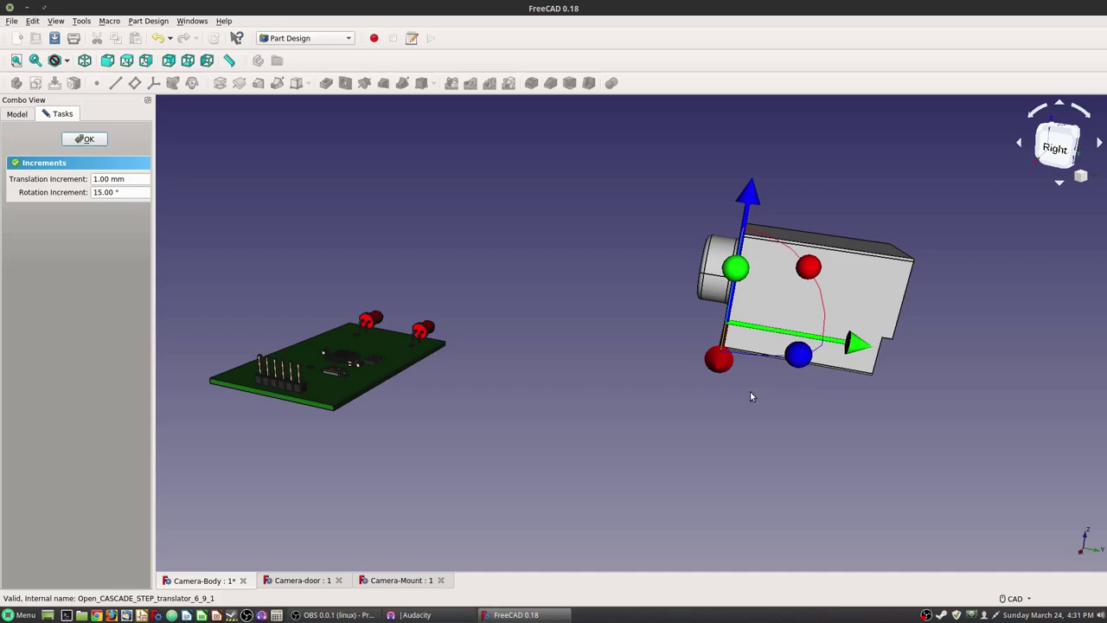
scroll(752, 396, "down", 2)
left_click_drag(862, 368, 935, 394)
middle_click_drag(930, 436, 806, 410)
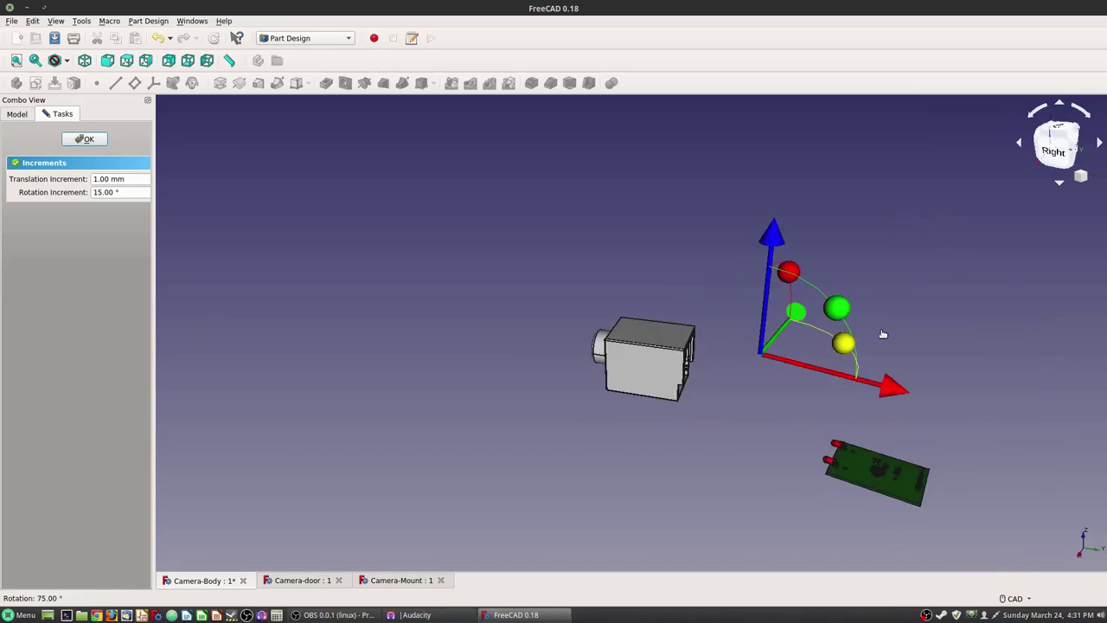
left_click_drag(882, 336, 883, 329)
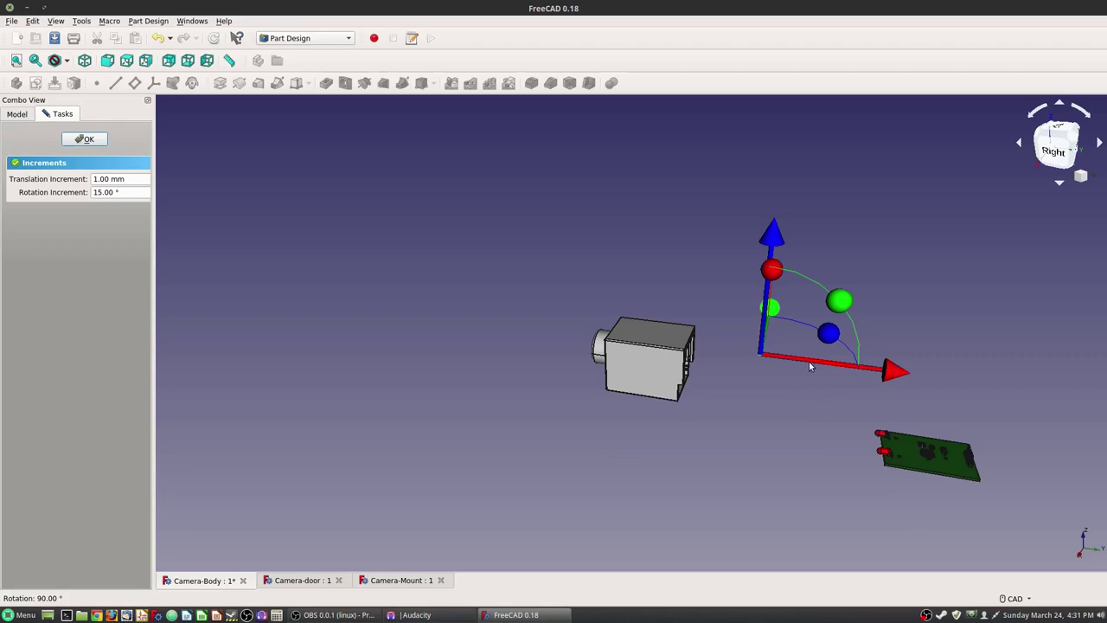
- Move the circuit board lengthwise up to the body's open rear and raise it 24 mm
left_click_drag(889, 376, 755, 349)
left_click_drag(614, 217, 616, 193)
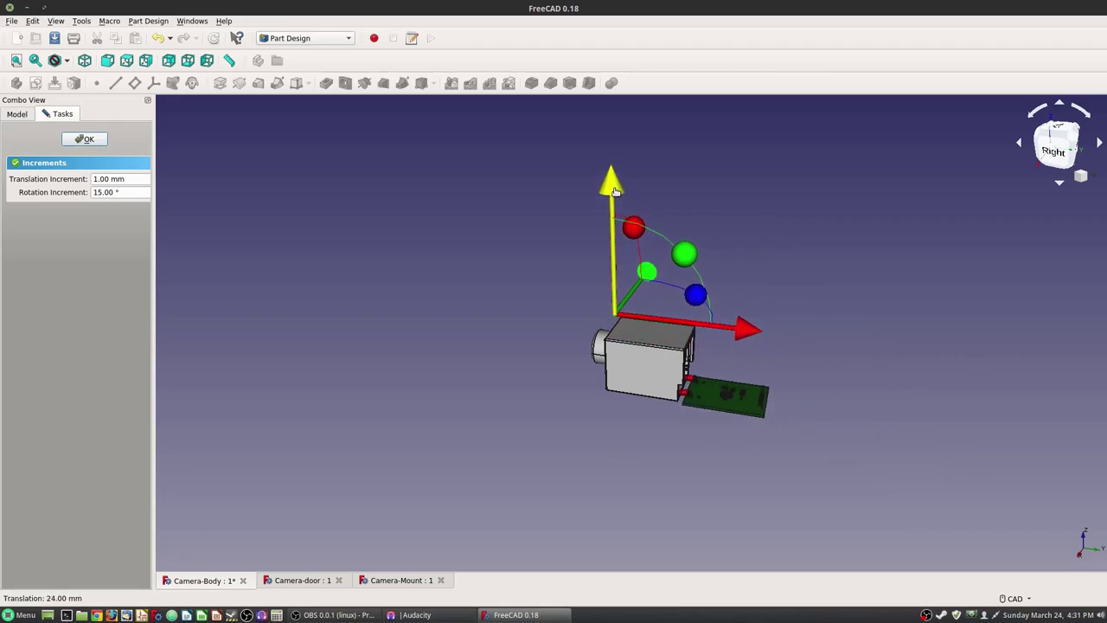
scroll(828, 421, "up", 3)
middle_click_drag(786, 392, 627, 397)
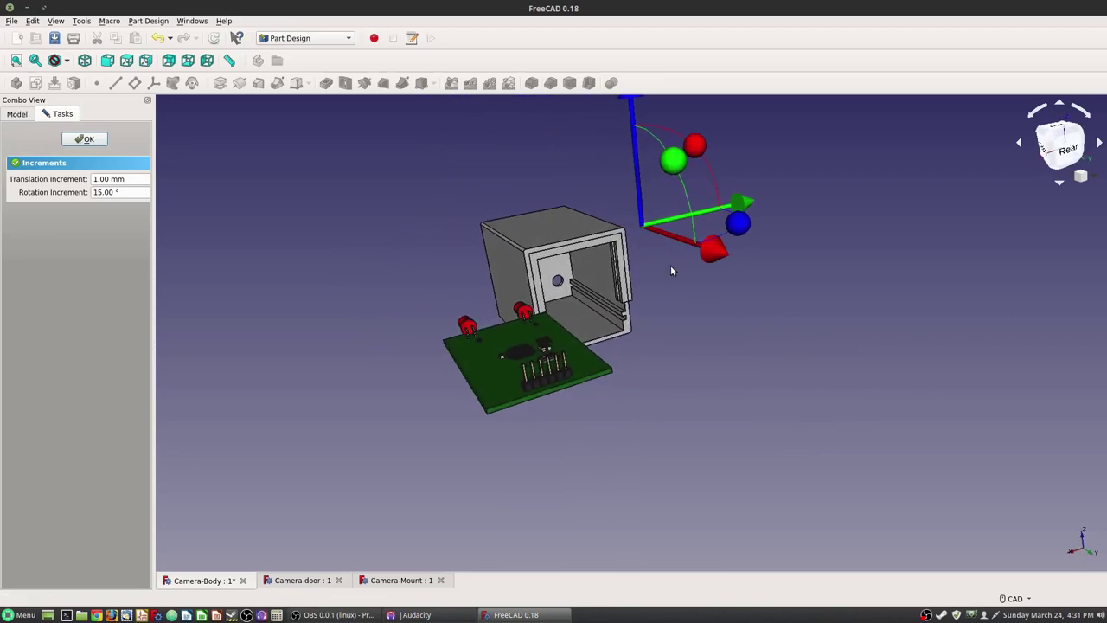
- Shift the circuit board 38 mm sideways across the body's opening and lower it 19 mm
left_click_drag(742, 204, 788, 192)
middle_click_drag(718, 191, 710, 255)
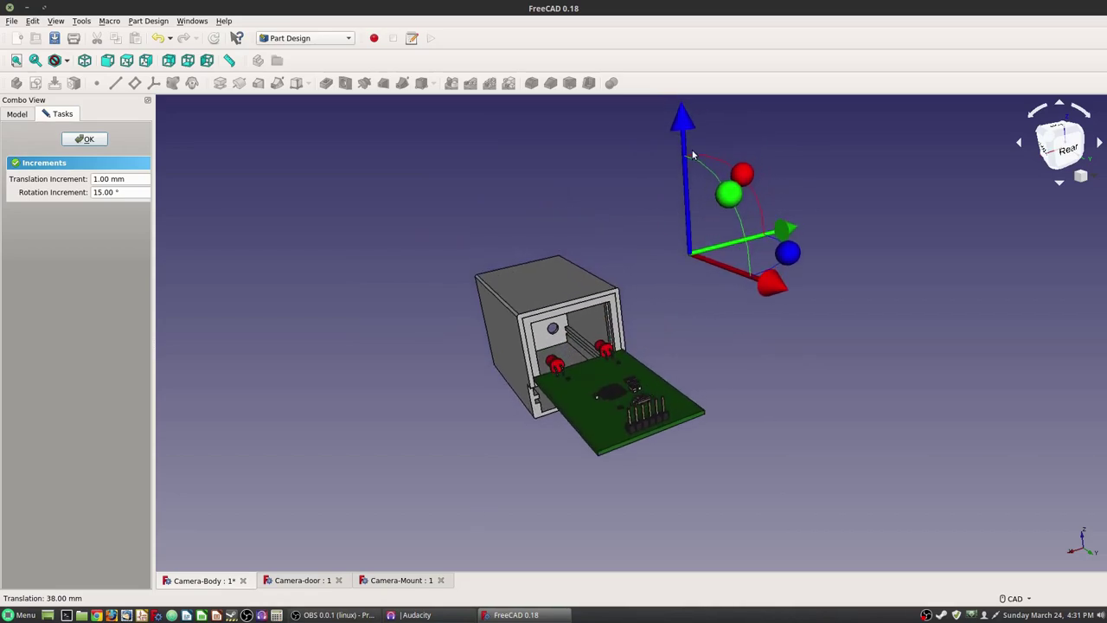
left_click_drag(688, 126, 688, 156)
scroll(542, 436, "up", 3)
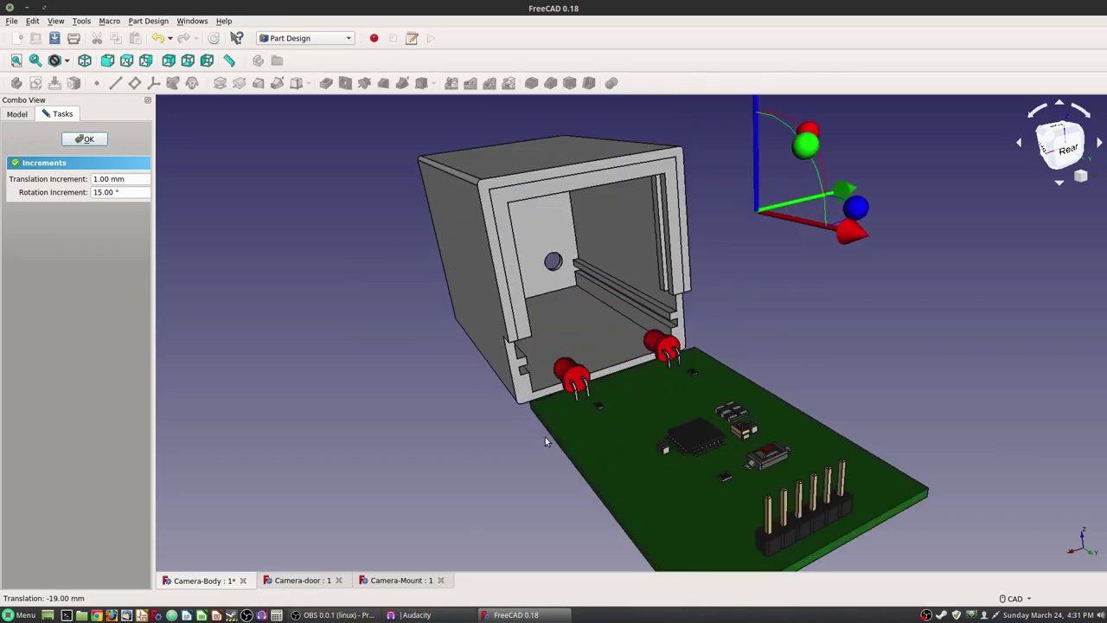
scroll(721, 294, "down", 3)
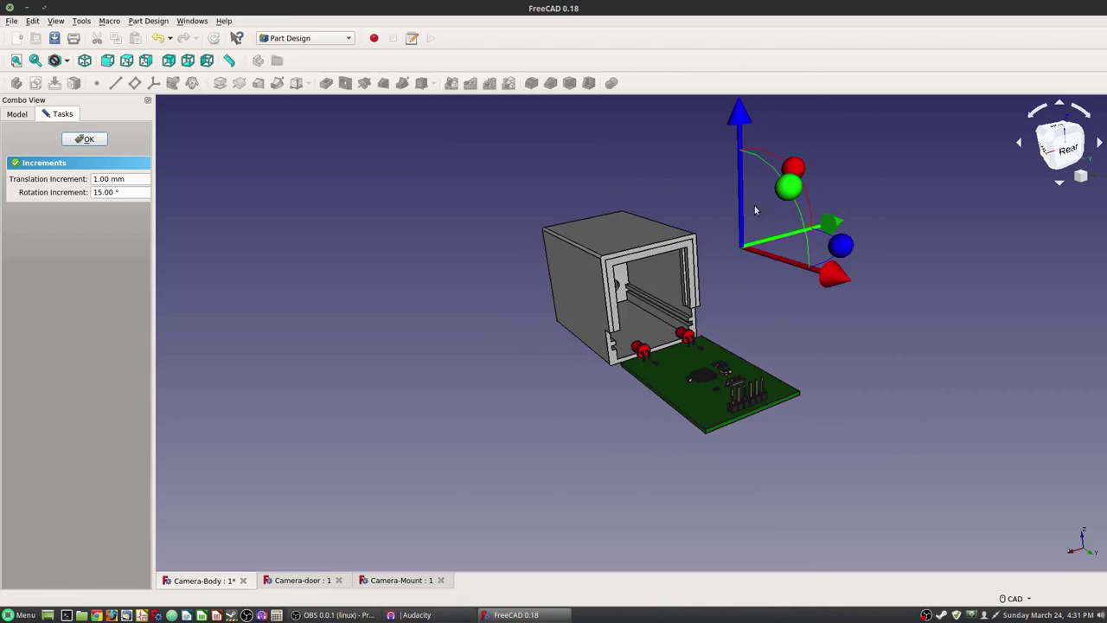
- Slide the circuit board 19 mm toward the body's interior, then raise it 3 mm and nudge it sideways toward the rail slots
left_click_drag(828, 279, 805, 269)
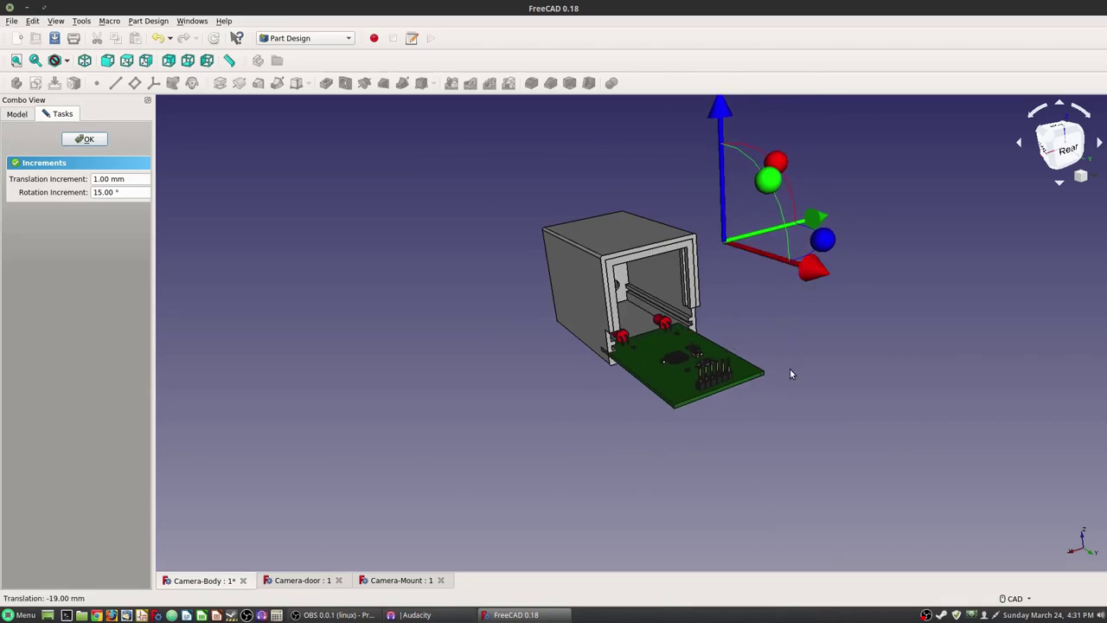
middle_click_drag(766, 344, 643, 340)
scroll(643, 339, "up", 2)
left_click_drag(718, 167, 719, 161)
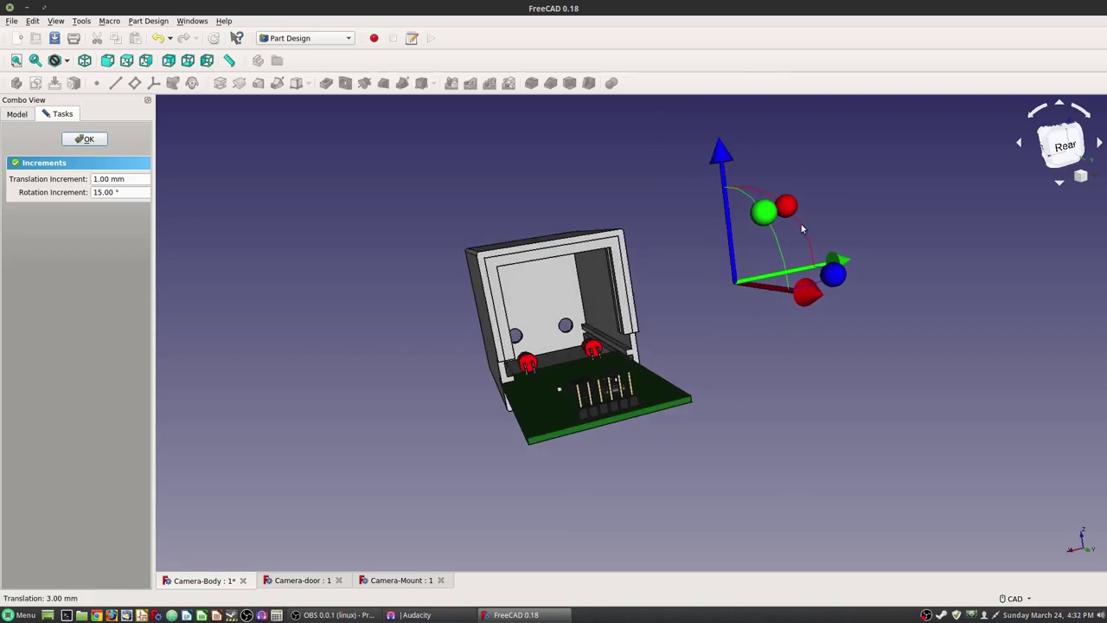
left_click_drag(843, 264, 852, 263)
- Lower the circuit board 1 mm, slide it into the body's side rail slots and finish the transform
middle_click_drag(644, 406, 907, 350)
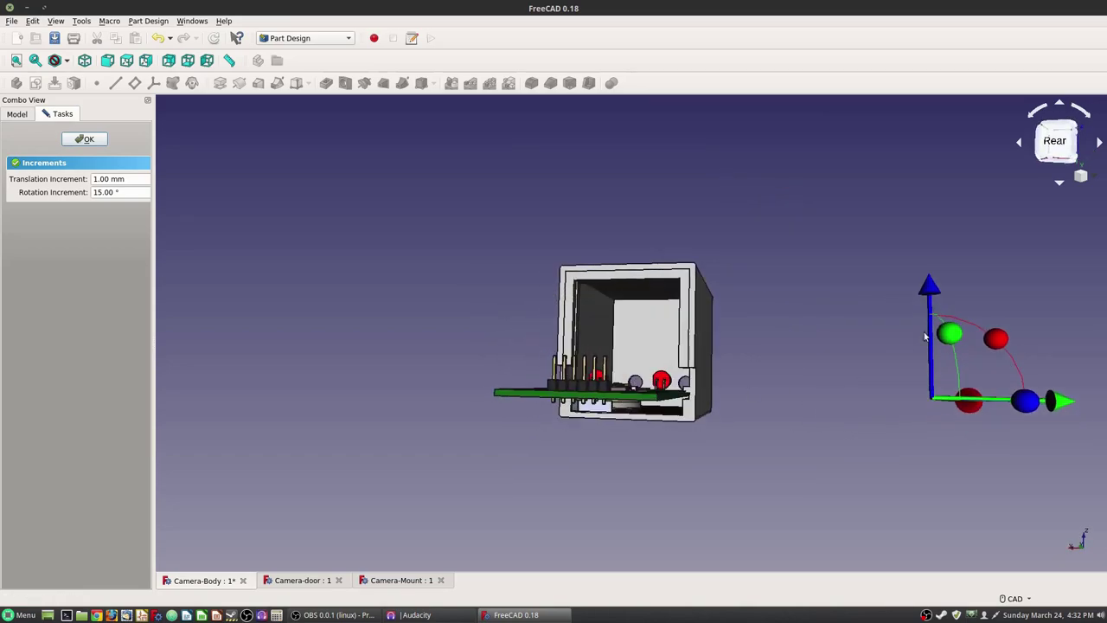
left_click_drag(937, 289, 935, 295)
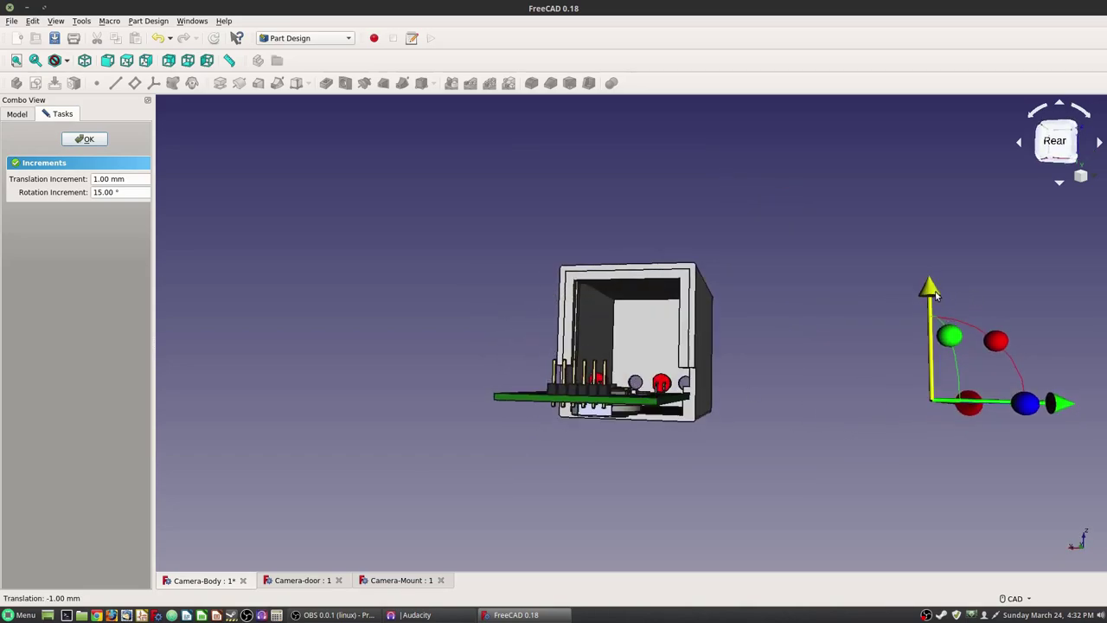
middle_click_drag(795, 406, 852, 420)
left_click_drag(828, 314, 787, 297)
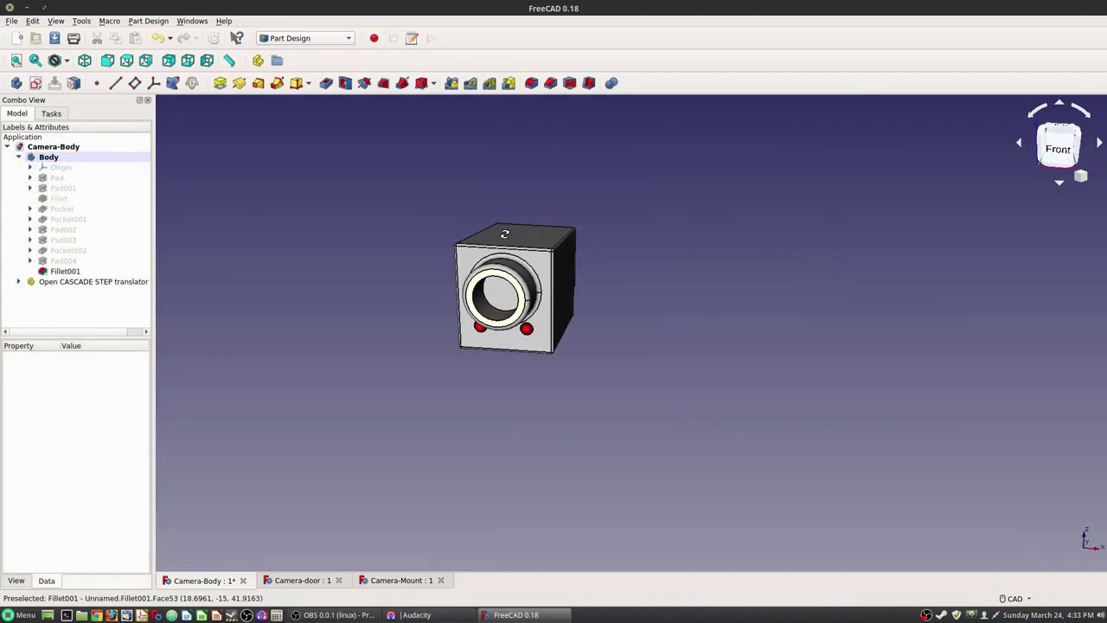
middle_click_drag(505, 233, 504, 236)
middle_click_drag(383, 248, 543, 274)
middle_click_drag(482, 238, 625, 367)
middle_click_drag(819, 292, 650, 195)
- Examine from several angles how the circuit board, battery holder and LEDs fit inside the camera body
scroll(568, 398, "up", 6)
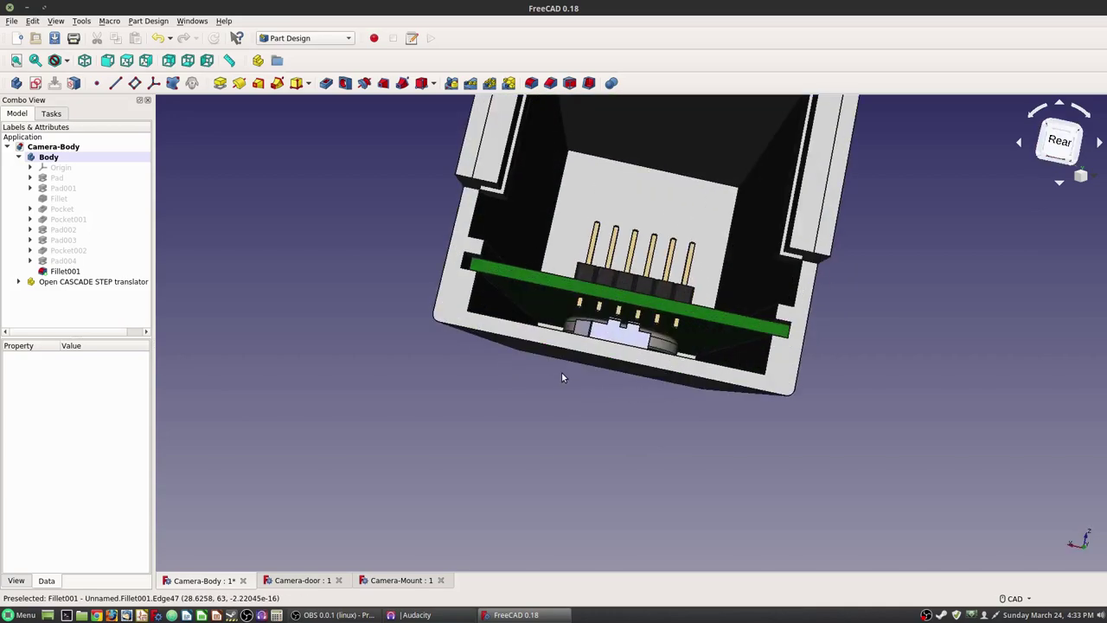
middle_click_drag(563, 396, 603, 448)
middle_click_drag(600, 274, 529, 419)
scroll(548, 278, "up", 4)
scroll(495, 261, "down", 2)
scroll(495, 261, "down", 5)
middle_click_drag(701, 341, 566, 400)
scroll(568, 396, "down", 2)
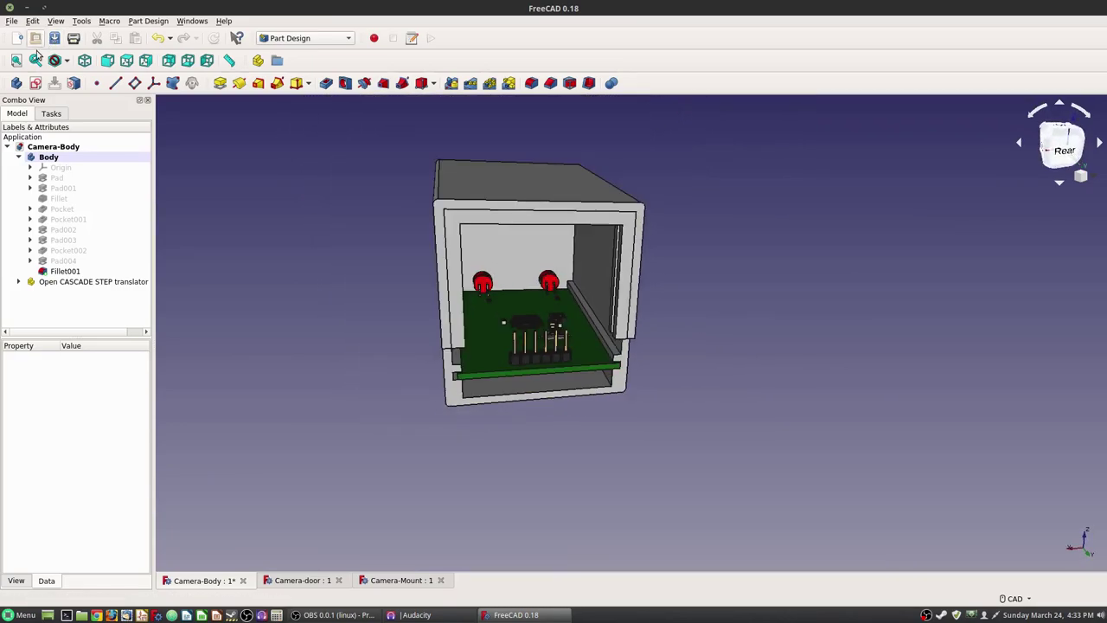
- Import Camera-Door.step into the camera body document
left_click(10, 20)
left_click(34, 143)
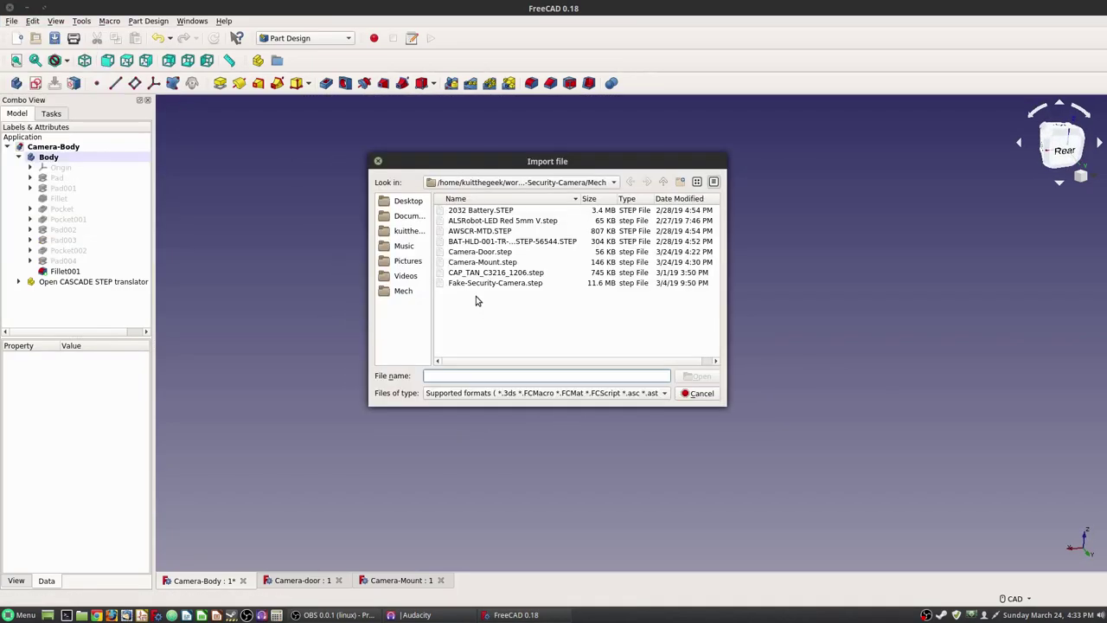
left_click(485, 251)
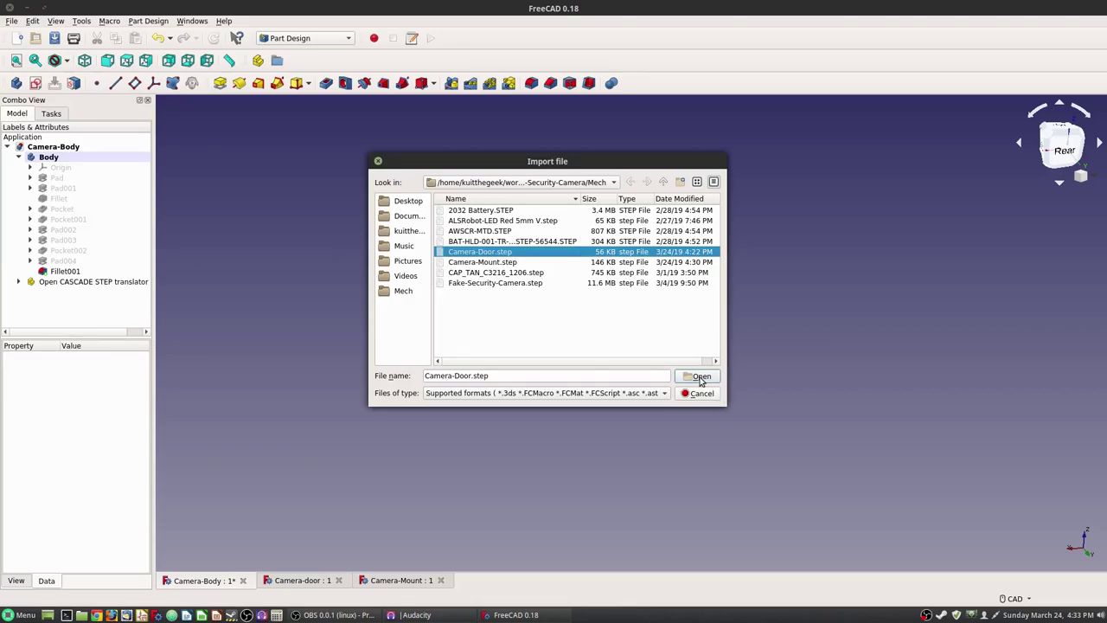
left_click(701, 378)
scroll(419, 334, "down", 4)
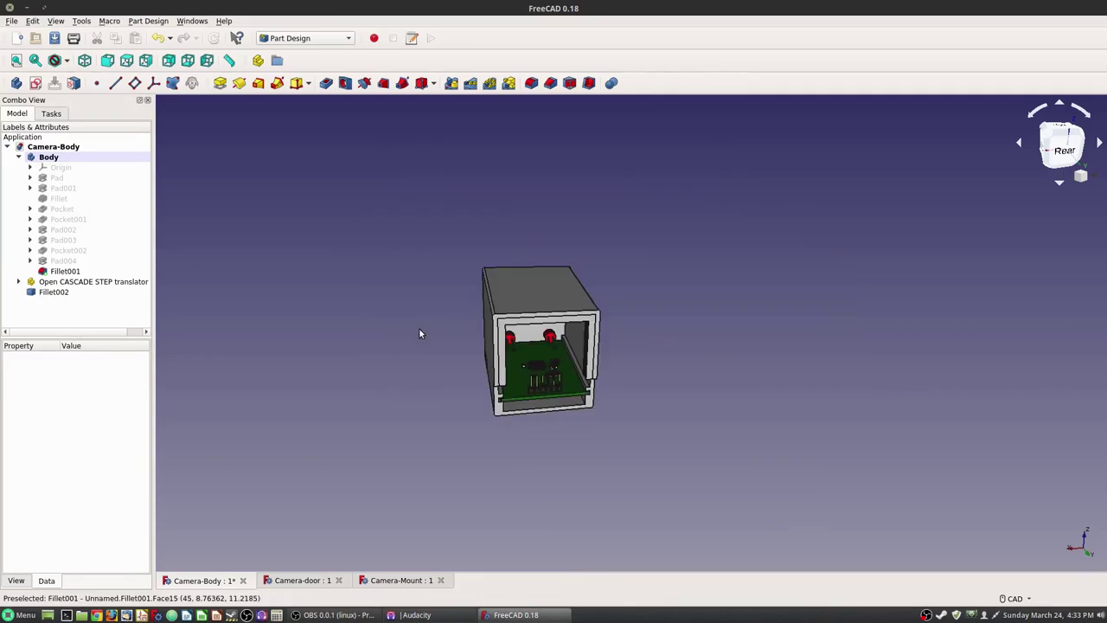
- Start transforming the imported door and rotate it upright so it faces the body's rear opening
left_click(52, 294)
middle_click_drag(361, 371, 568, 302)
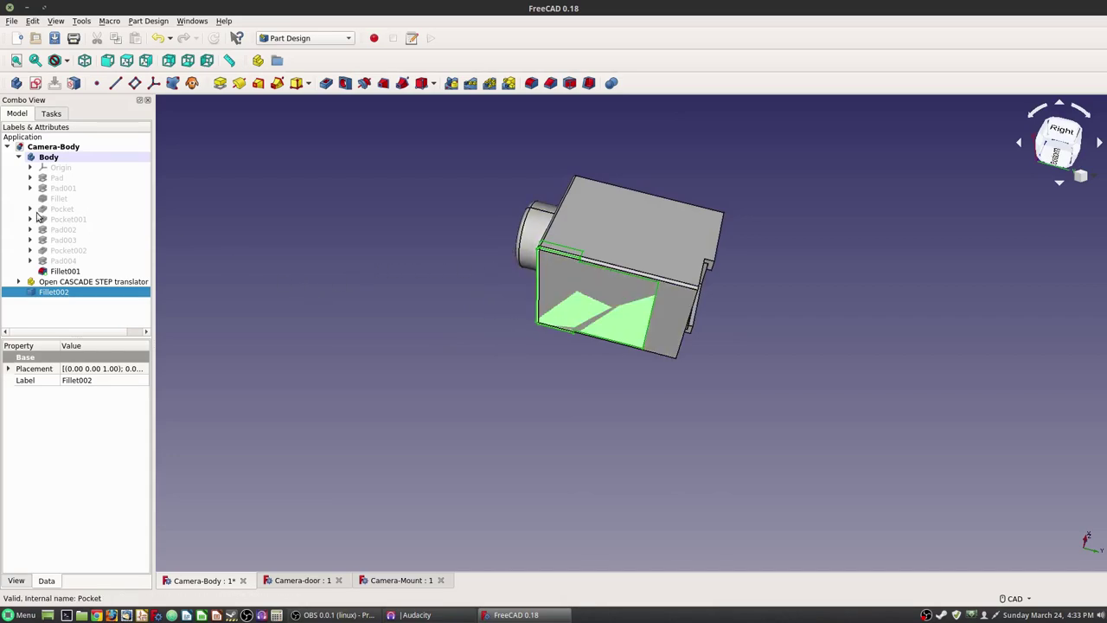
right_click(61, 293)
left_click(113, 306)
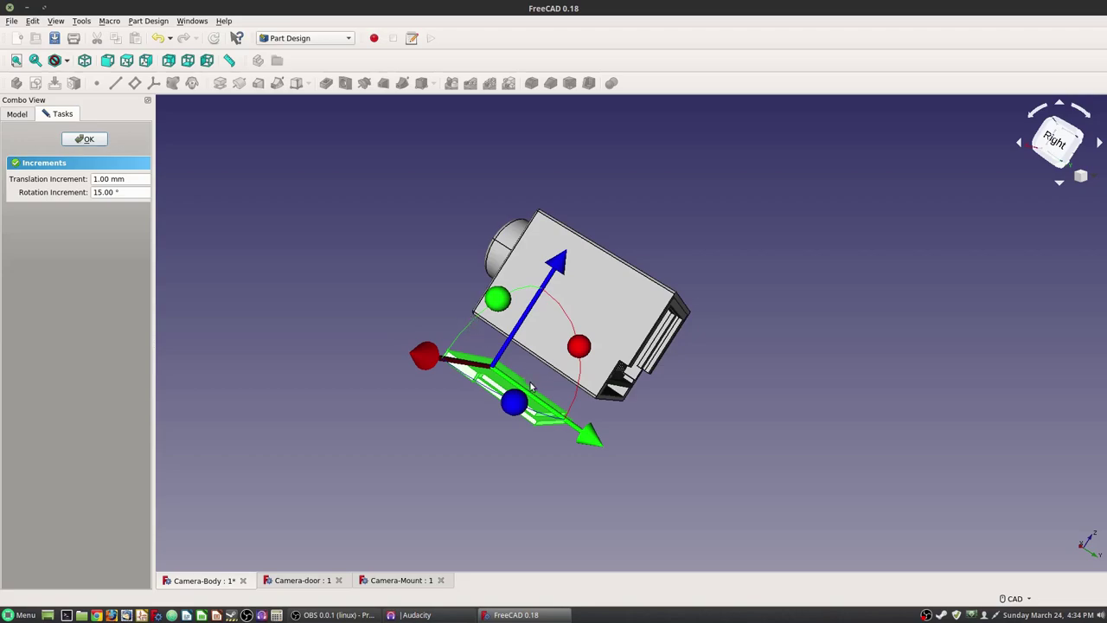
middle_click_drag(509, 406, 404, 417)
left_click_drag(475, 381, 648, 269)
left_click_drag(462, 256, 487, 349)
left_click_drag(560, 351, 613, 482)
middle_click_drag(500, 427, 688, 452)
- Move the door into the body's rear opening until it sits flush with the rim, and finish the transform
left_click_drag(780, 511, 712, 494)
middle_click_drag(710, 492, 614, 469)
middle_click_drag(876, 485, 822, 437)
left_click_drag(725, 416, 645, 409)
scroll(636, 361, "up", 6)
middle_click_drag(650, 510, 705, 381)
left_click_drag(223, 323, 219, 317)
left_click_drag(314, 344, 378, 261)
left_click(802, 274)
middle_click_drag(802, 274, 724, 331)
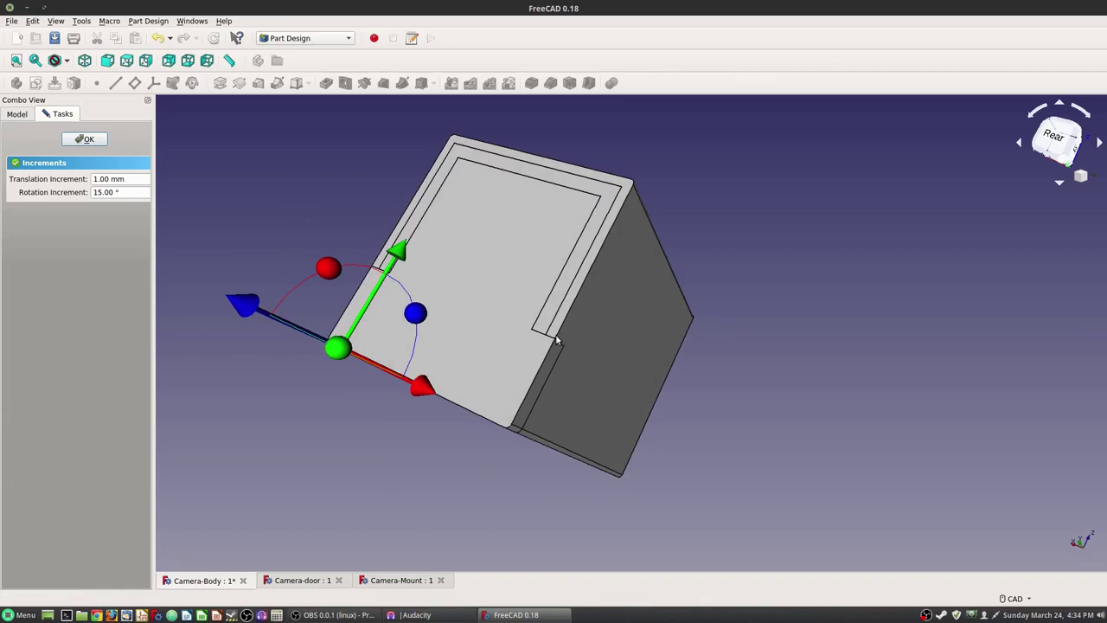
scroll(551, 340, "up", 4)
scroll(516, 317, "down", 3)
middle_click_drag(506, 308, 576, 410)
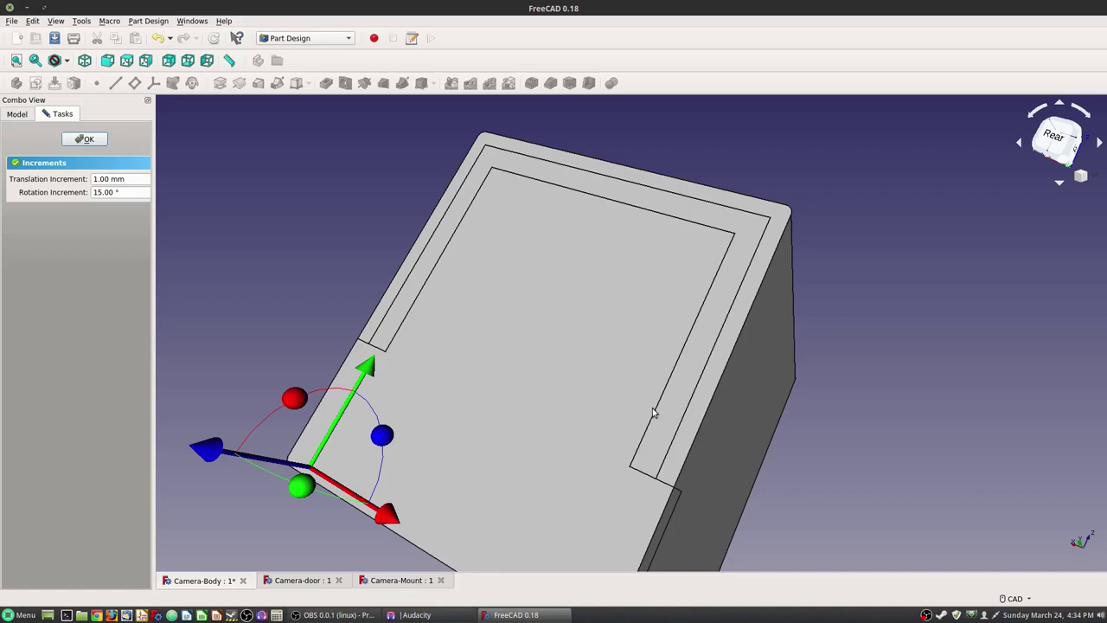
left_click(95, 141)
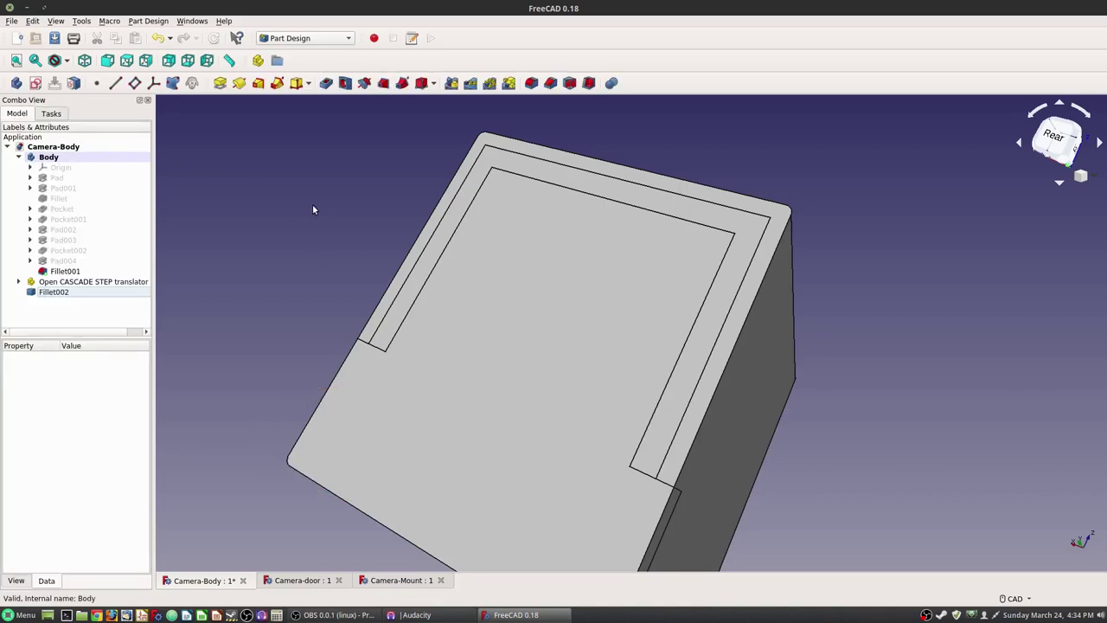
- Import Camera-Mount.step into the camera body document
scroll(336, 214, "down", 3)
middle_click_drag(317, 232, 649, 302)
scroll(744, 360, "down", 3)
middle_click_drag(486, 295, 924, 388)
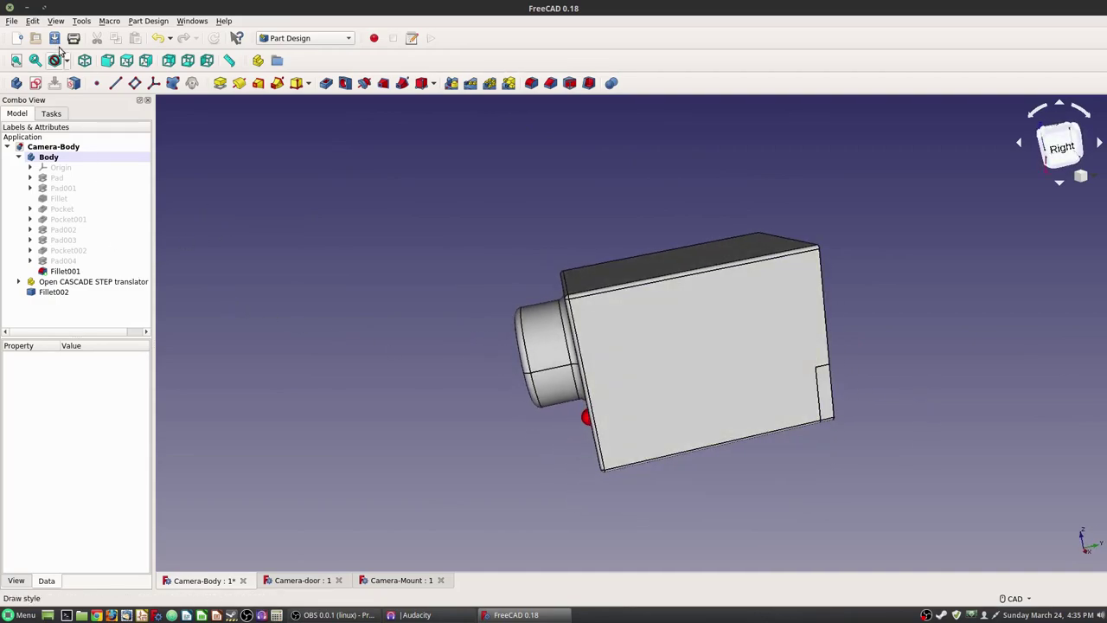
left_click(12, 25)
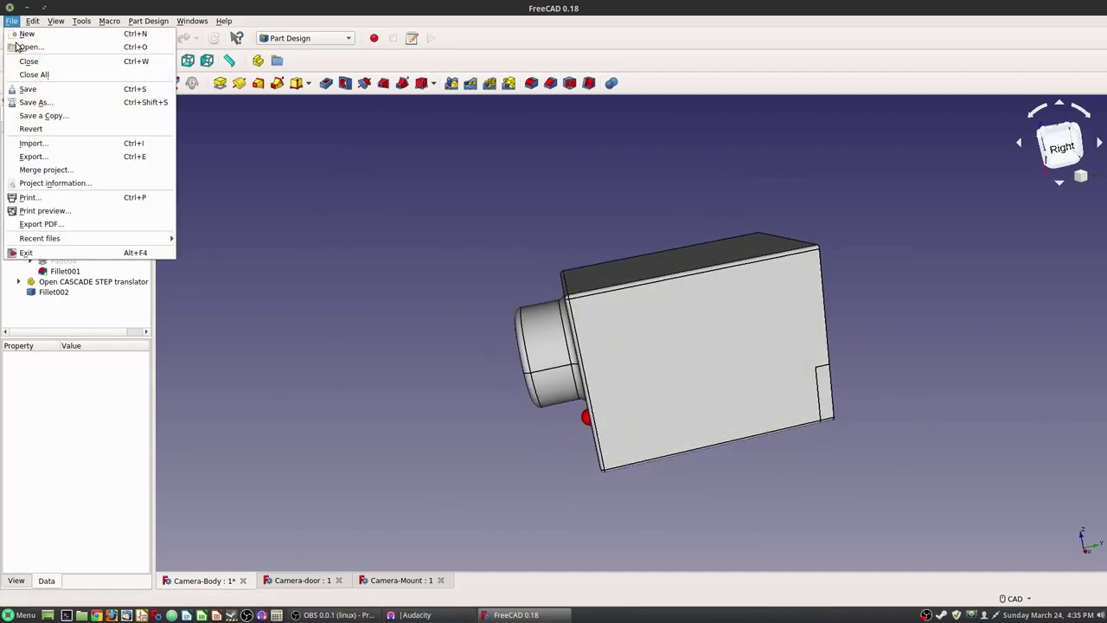
left_click(37, 144)
left_click(485, 264)
left_click(707, 376)
- Start transforming the imported mount and rotate it 180° so its arm points down below the camera body
middle_click_drag(513, 275, 597, 255)
left_click(445, 407)
right_click(43, 300)
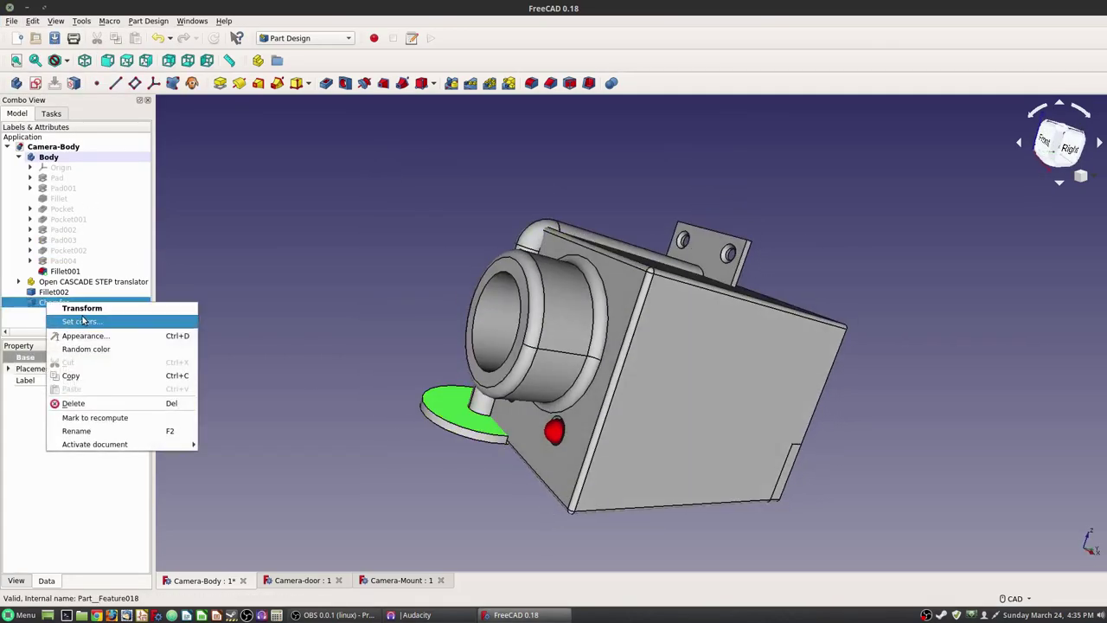
left_click(78, 308)
left_click_drag(559, 367, 380, 475)
left_click_drag(424, 444, 549, 361)
middle_click_drag(677, 510, 690, 442)
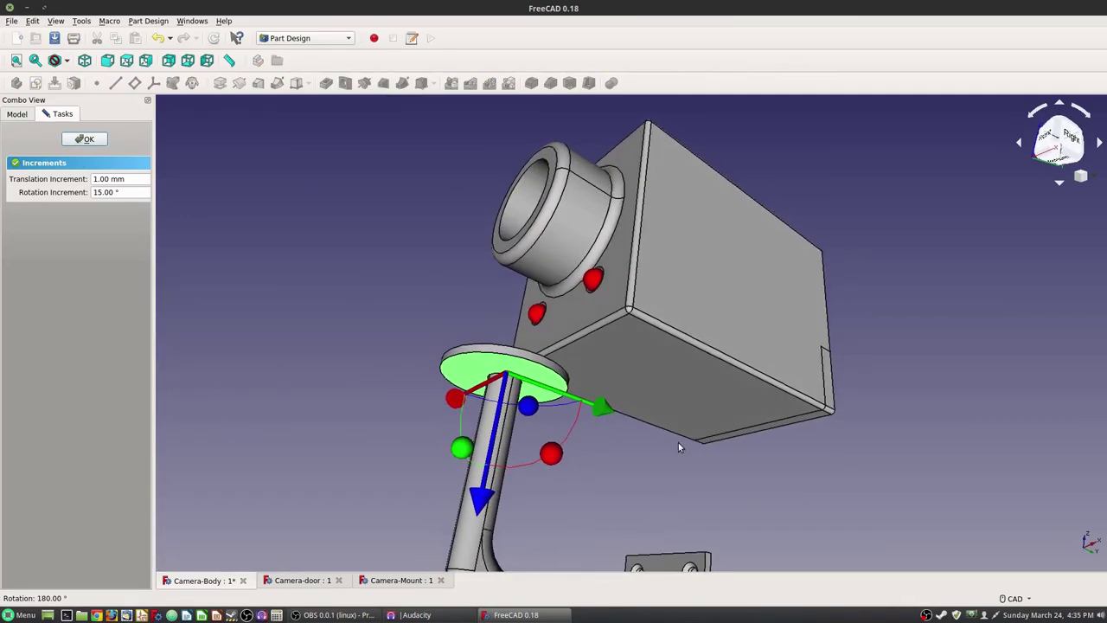
- Move the mount so its round plate sits centred against the body's underside, and finish the transform
left_click_drag(602, 405, 740, 422)
middle_click_drag(477, 468, 475, 372)
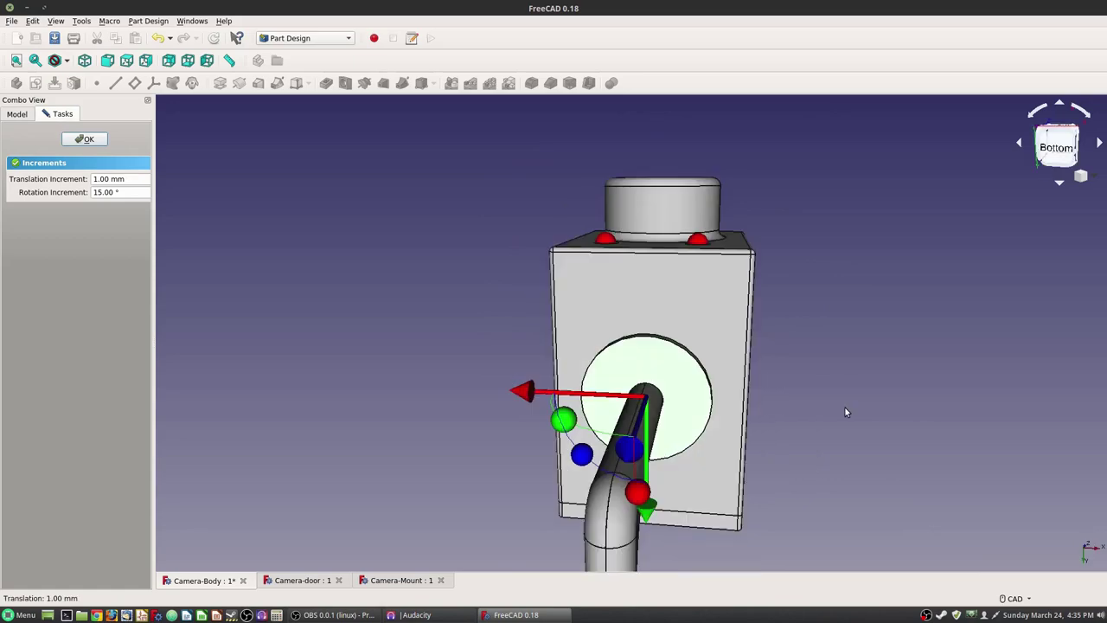
middle_click_drag(924, 399, 800, 383)
left_click(85, 139)
- Switch to the isometric view and examine the assembled camera body, door and mount from several angles
middle_click_drag(818, 199, 895, 239)
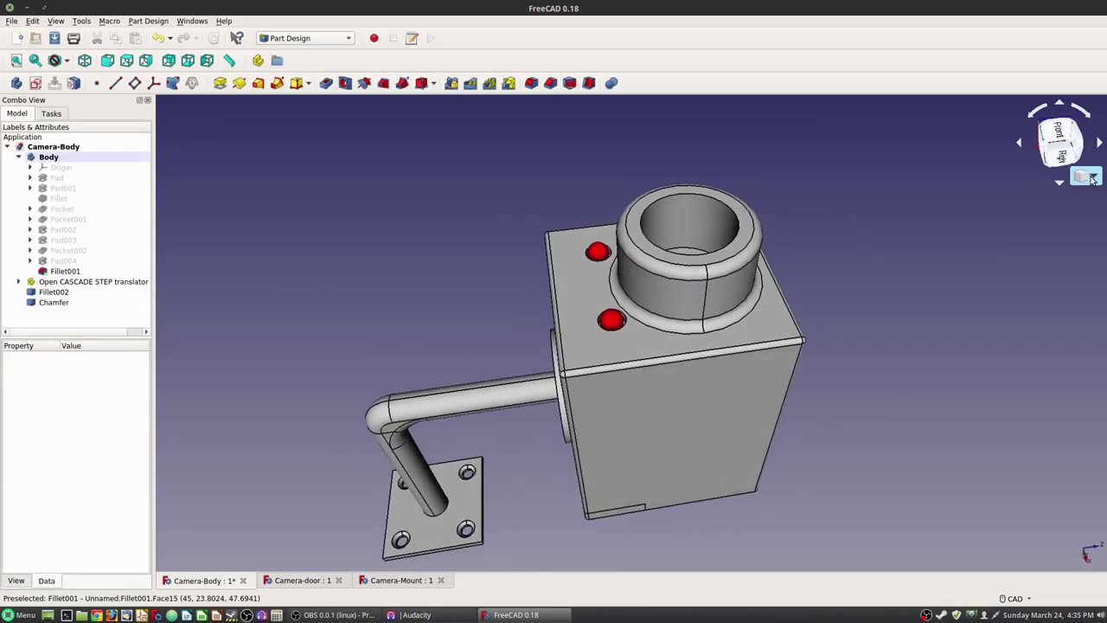
left_click(1093, 177)
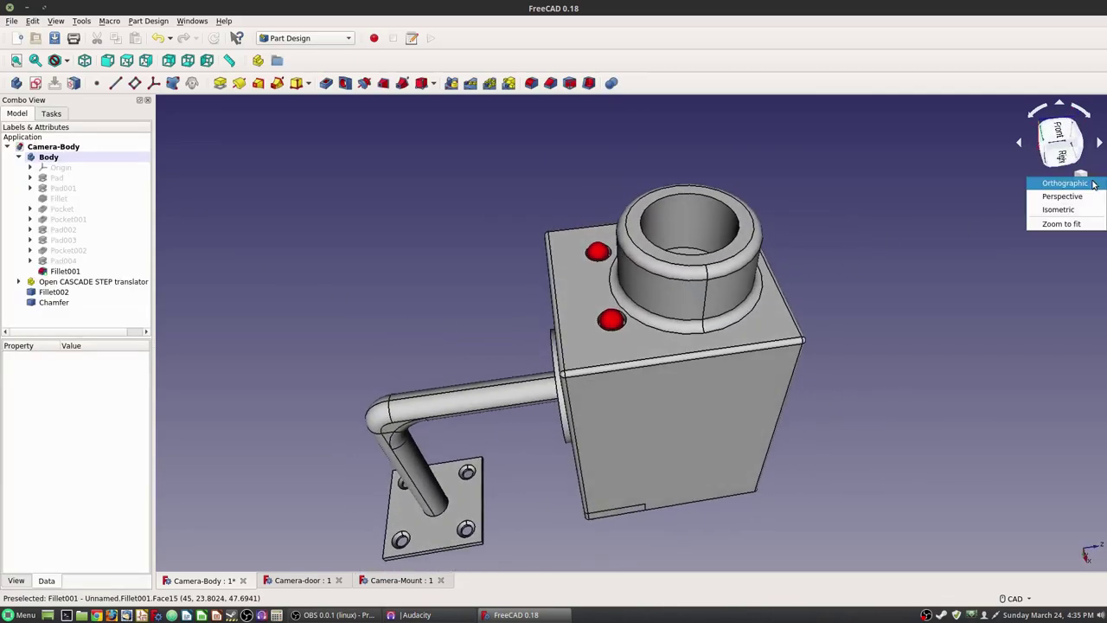
left_click(1061, 210)
middle_click_drag(893, 436, 872, 380)
middle_click_drag(433, 454, 406, 408)
scroll(405, 408, "down", 4)
middle_click_drag(711, 404, 670, 427)
scroll(561, 453, "up", 2)
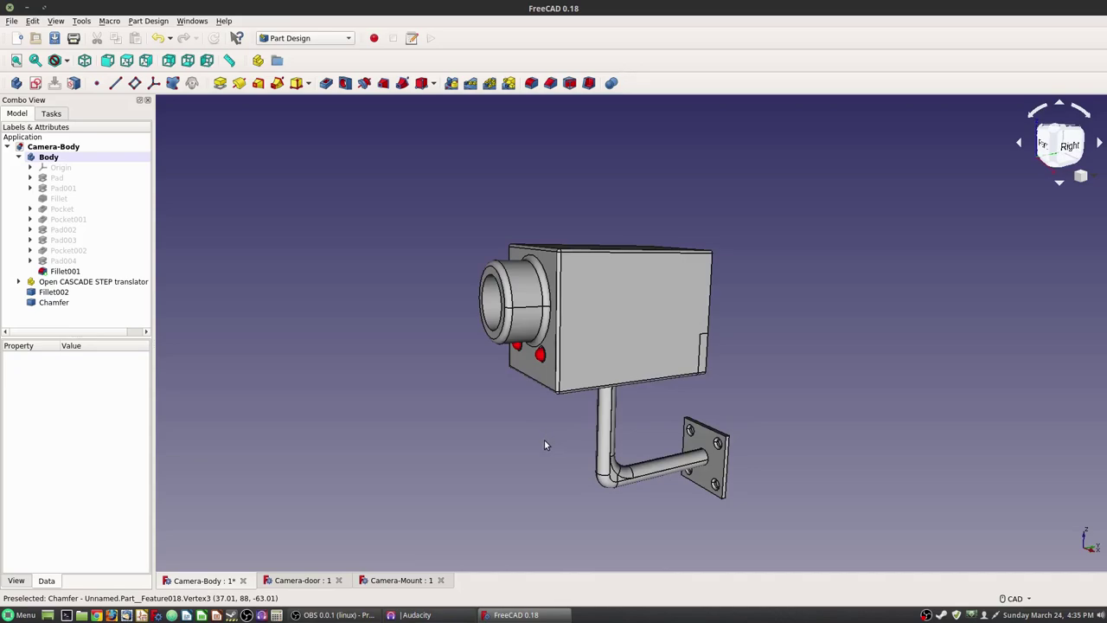